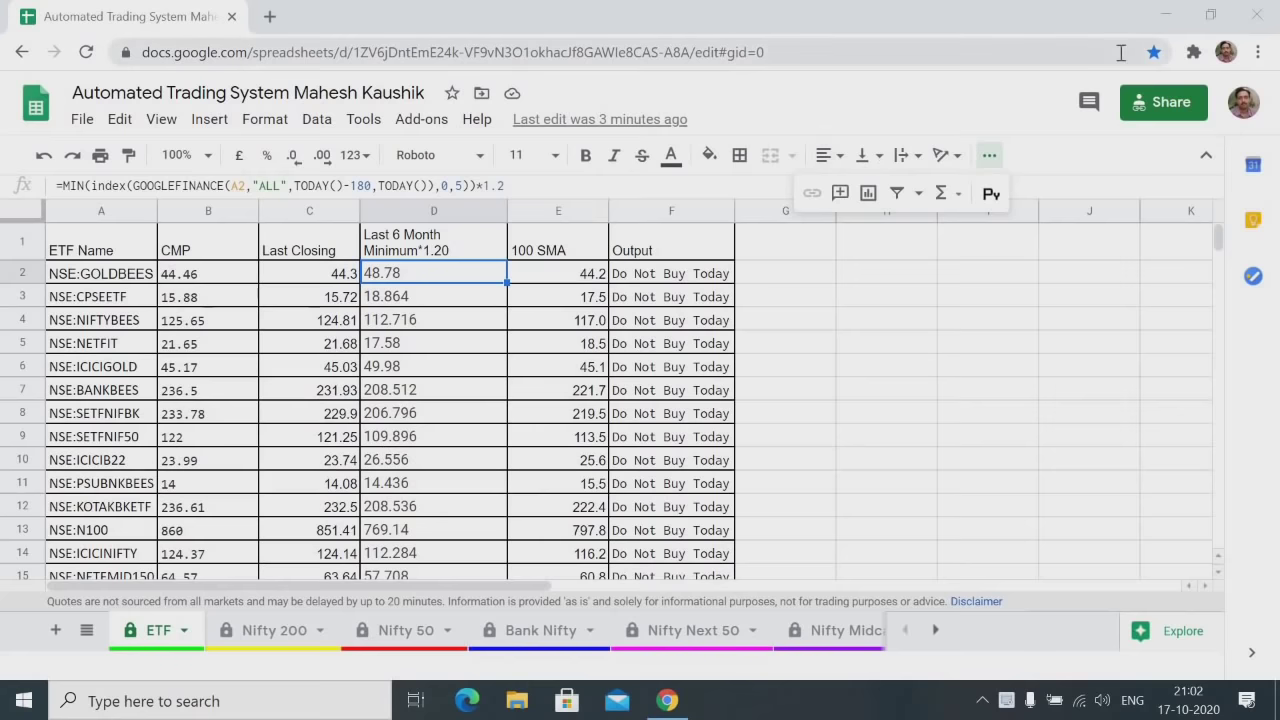
Bookmark the trading system spreadsheet in the Bookmarks bar and open it from that bookmark in a new tab
click(1154, 52)
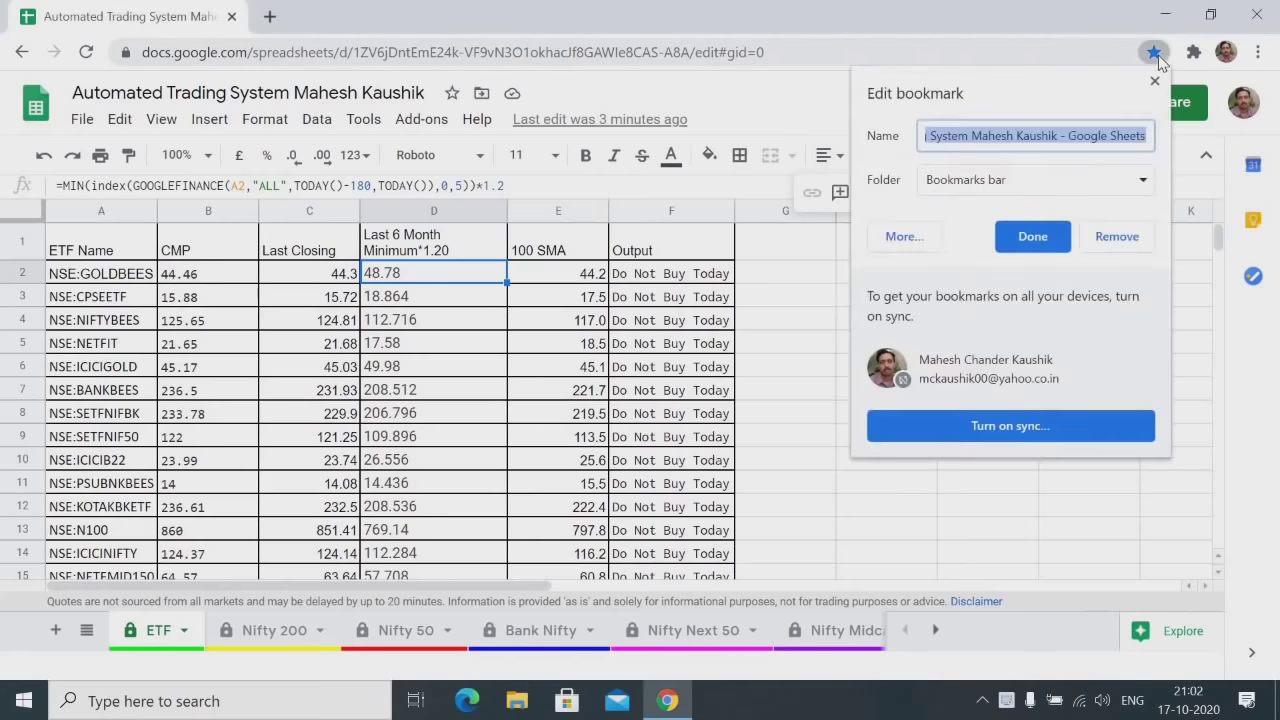
click(1036, 238)
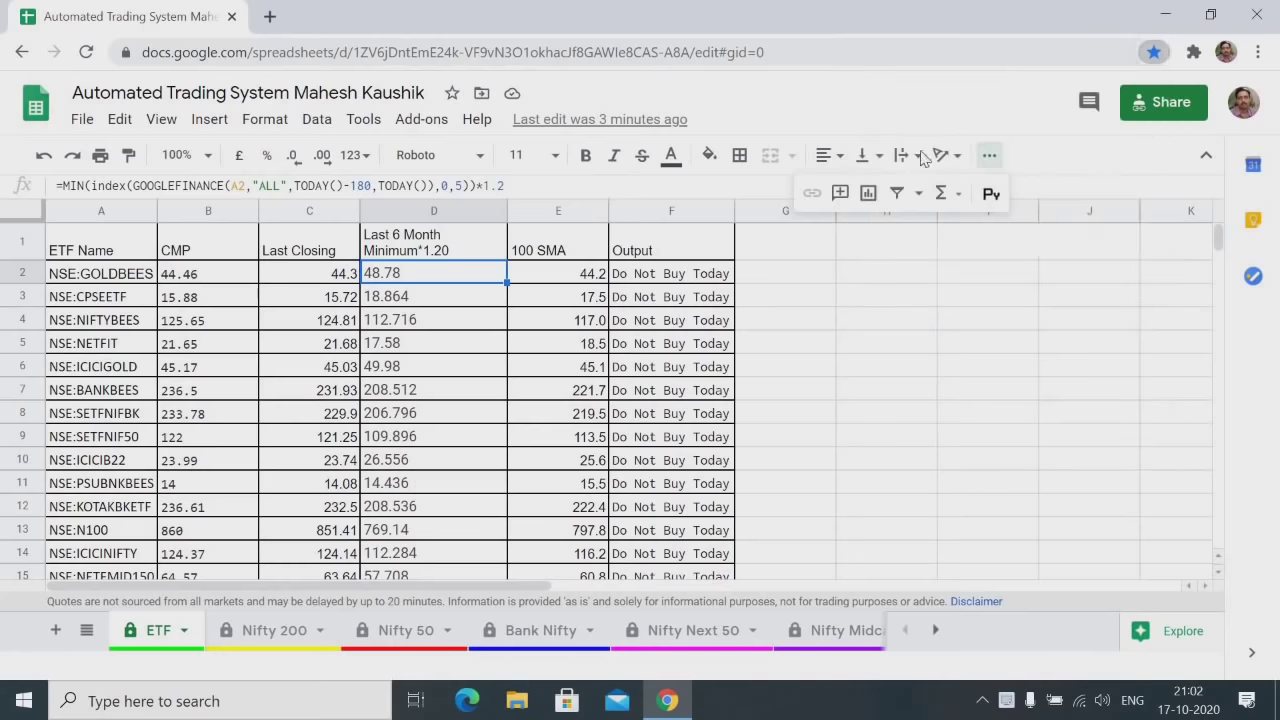
click(269, 18)
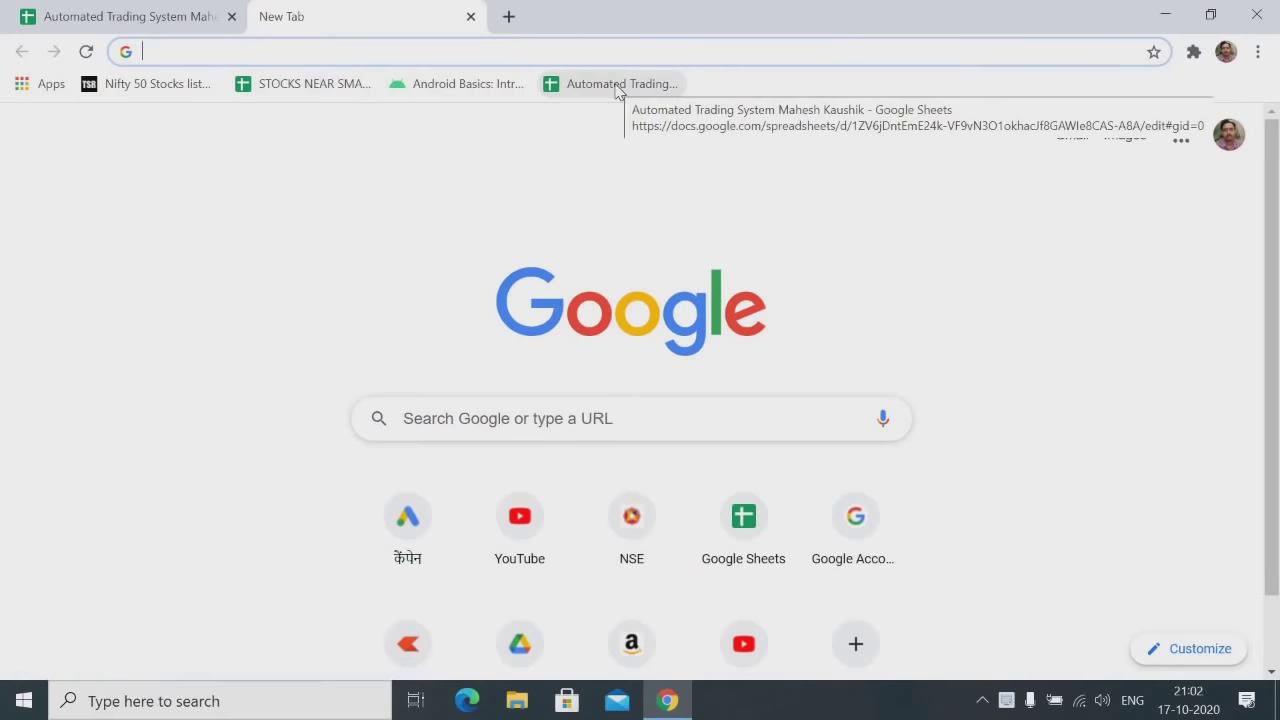
click(617, 87)
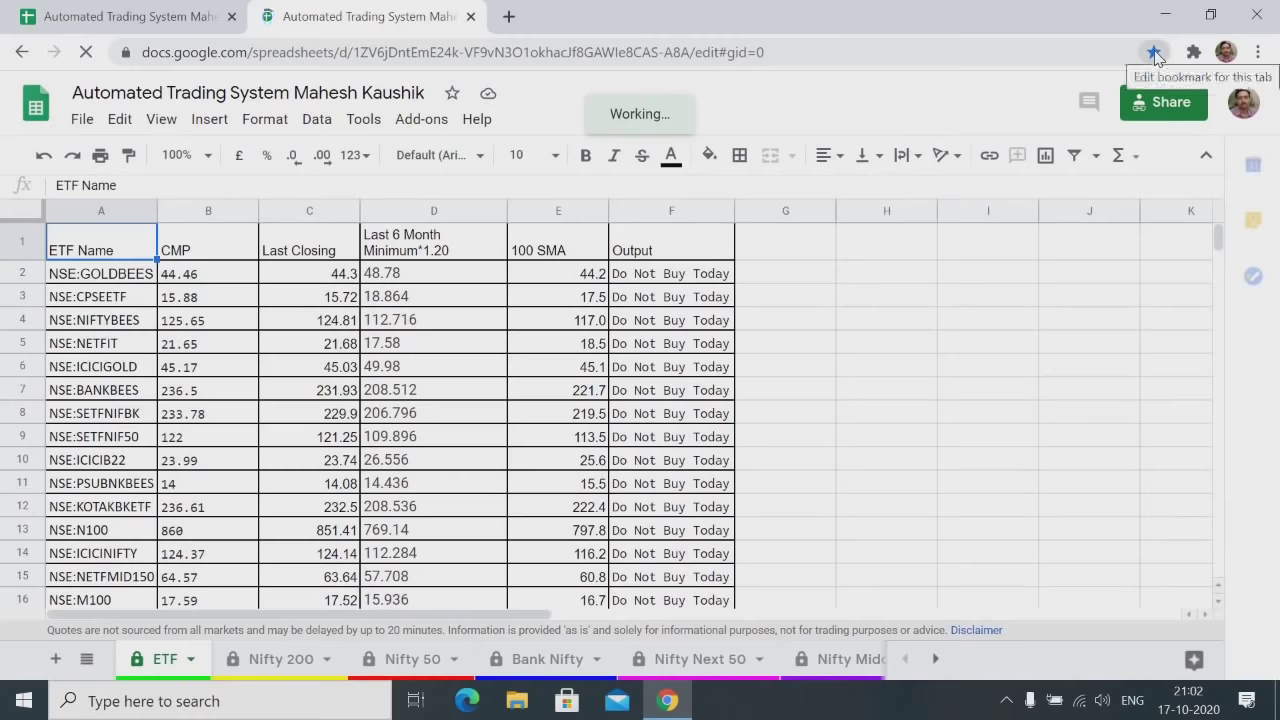
View the DARVAS BOX, ETF DATA and Bottom Out Hunting sheets of the bookmarked Stocks Near SMA 200 file, and close both extra tabs
click(509, 17)
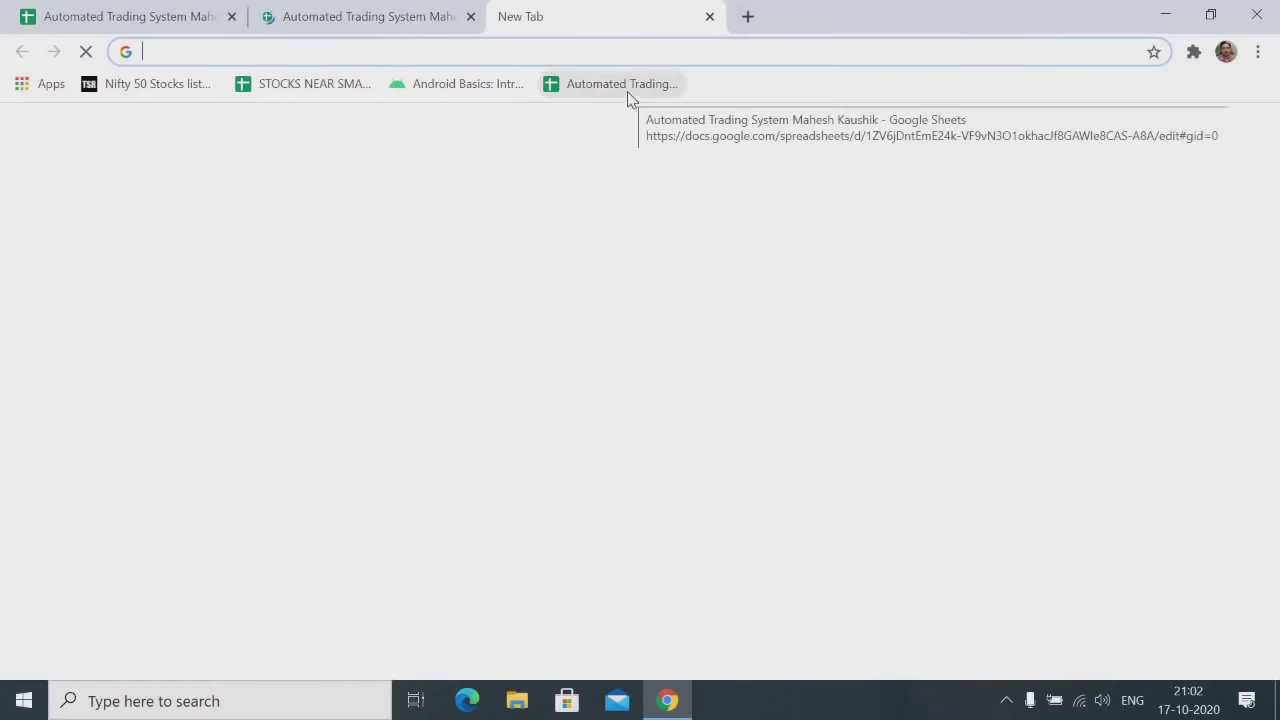
click(323, 87)
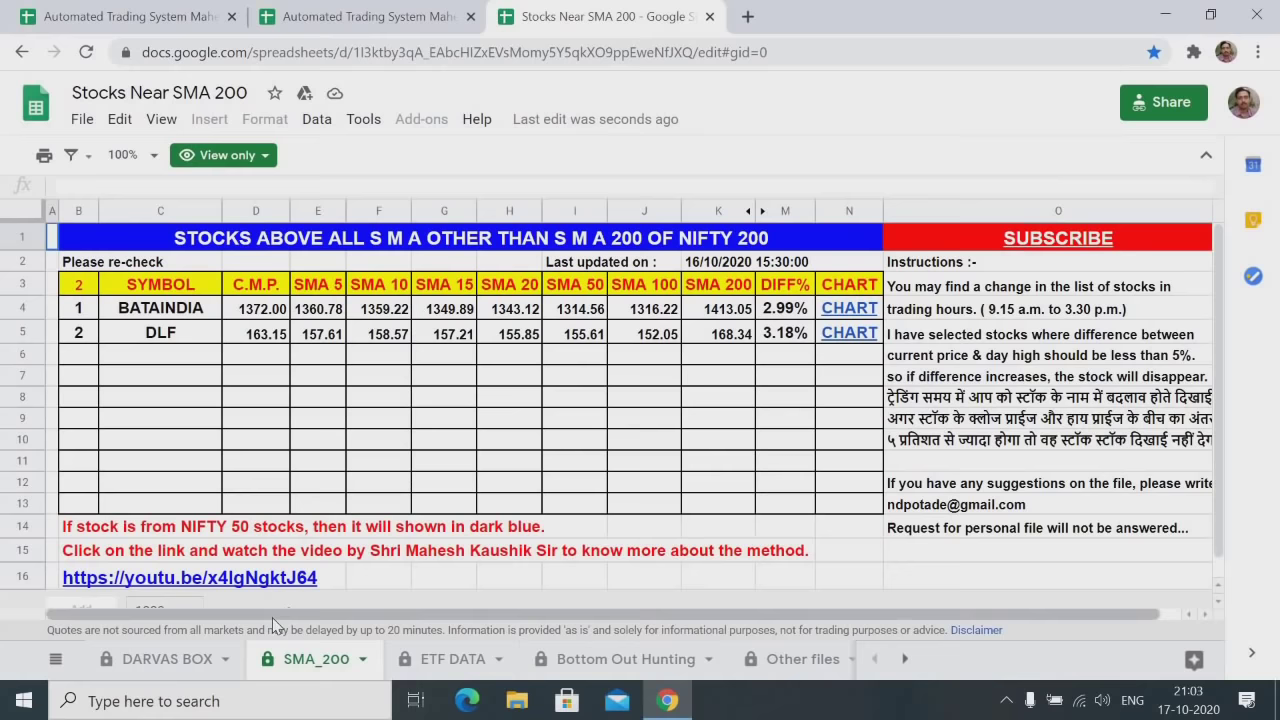
click(168, 660)
click(450, 676)
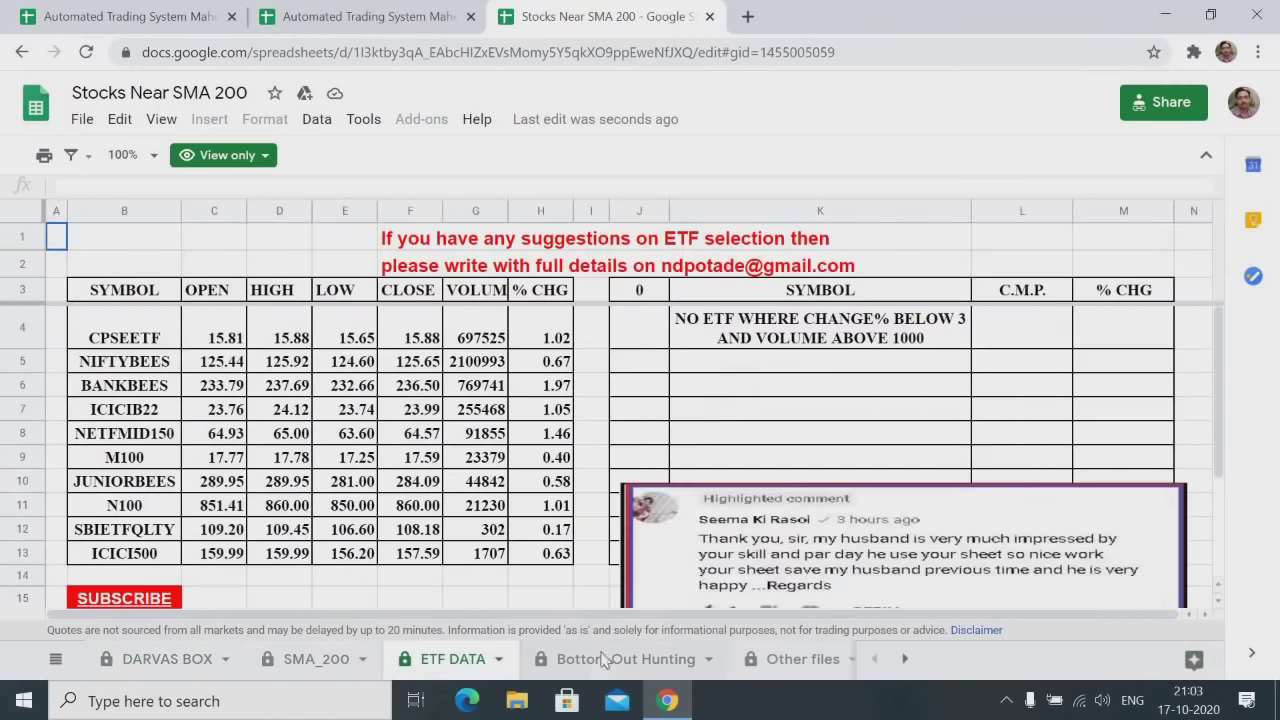
click(602, 660)
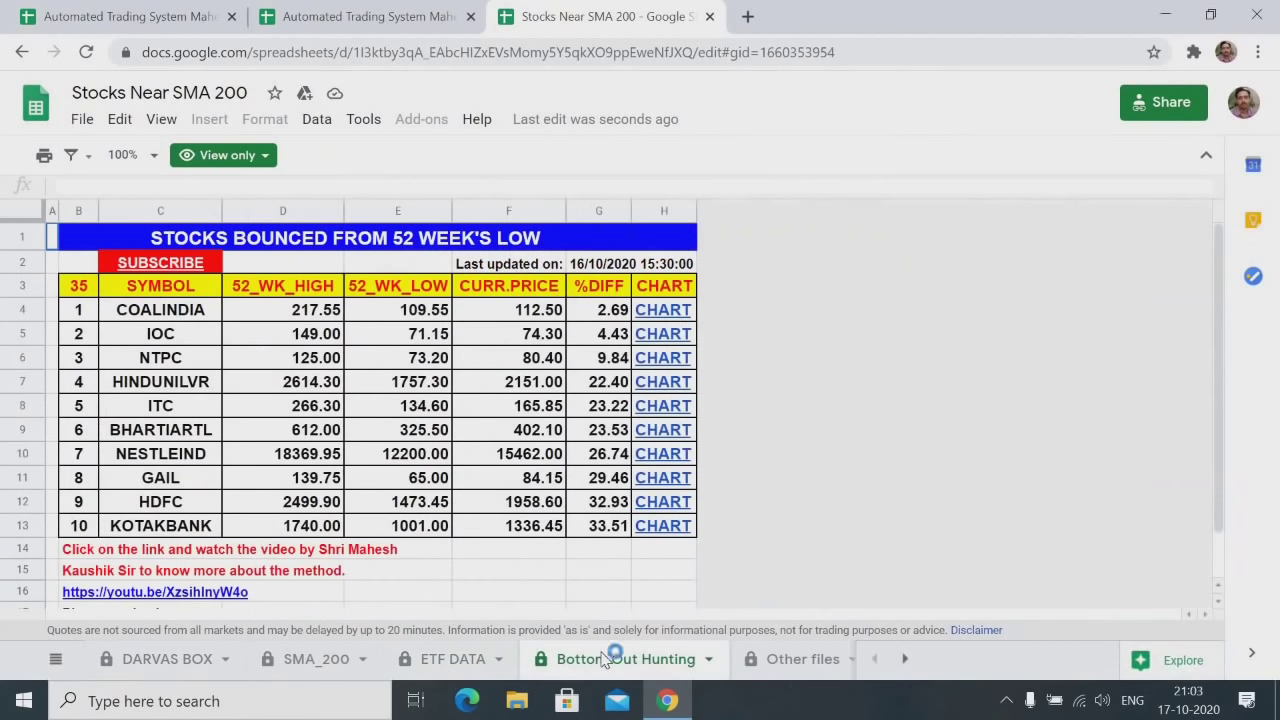
click(711, 20)
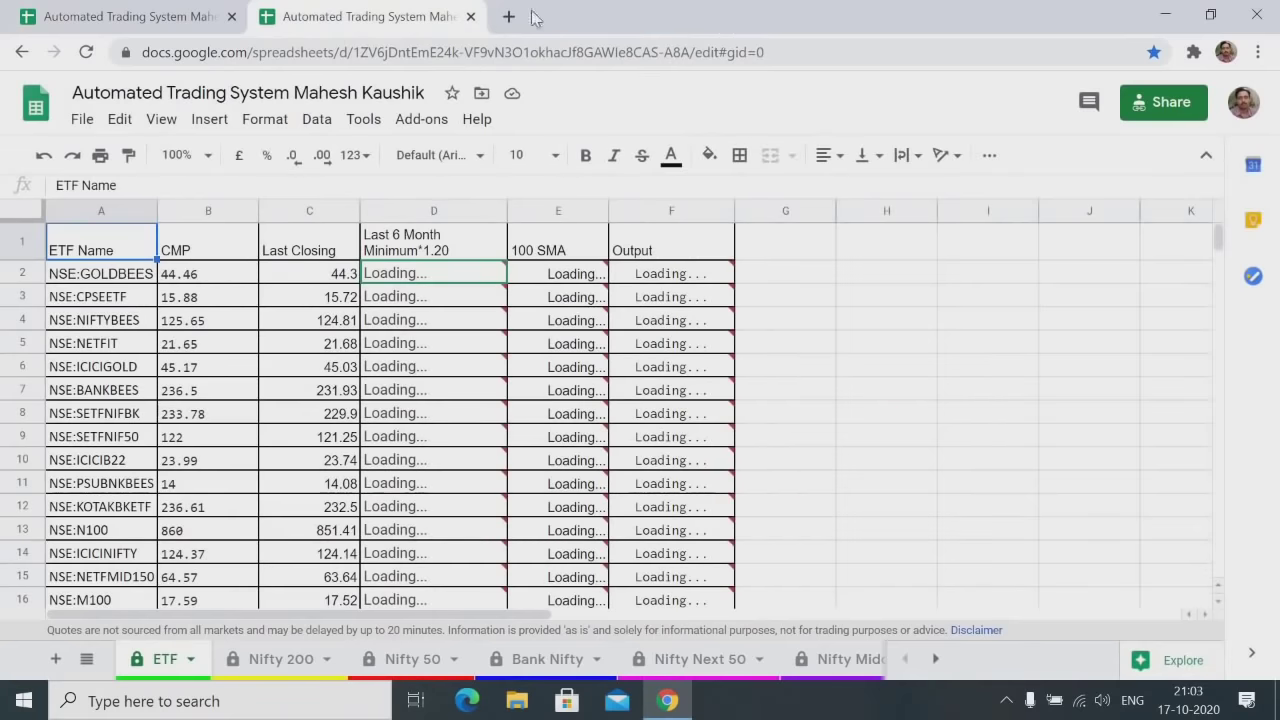
click(470, 18)
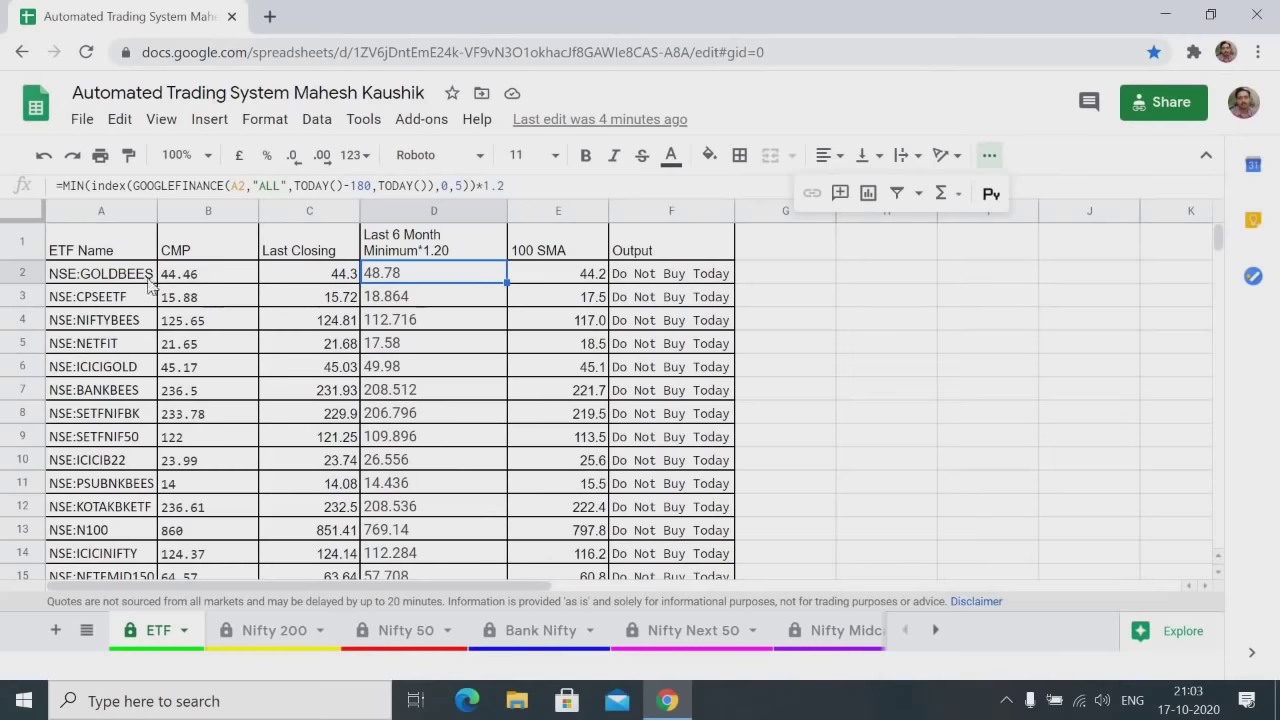
Look through the ETF Name column on the ETF sheet, from the header in A1 through A5
click(115, 250)
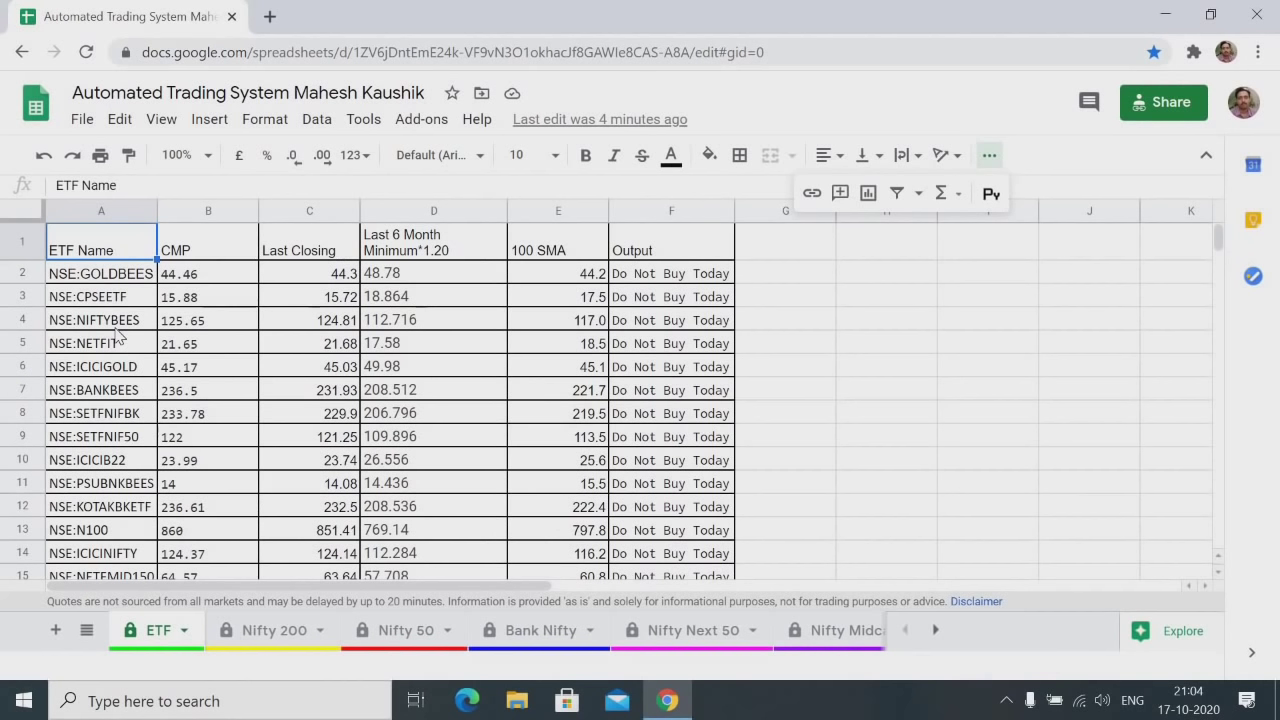
click(120, 279)
click(118, 304)
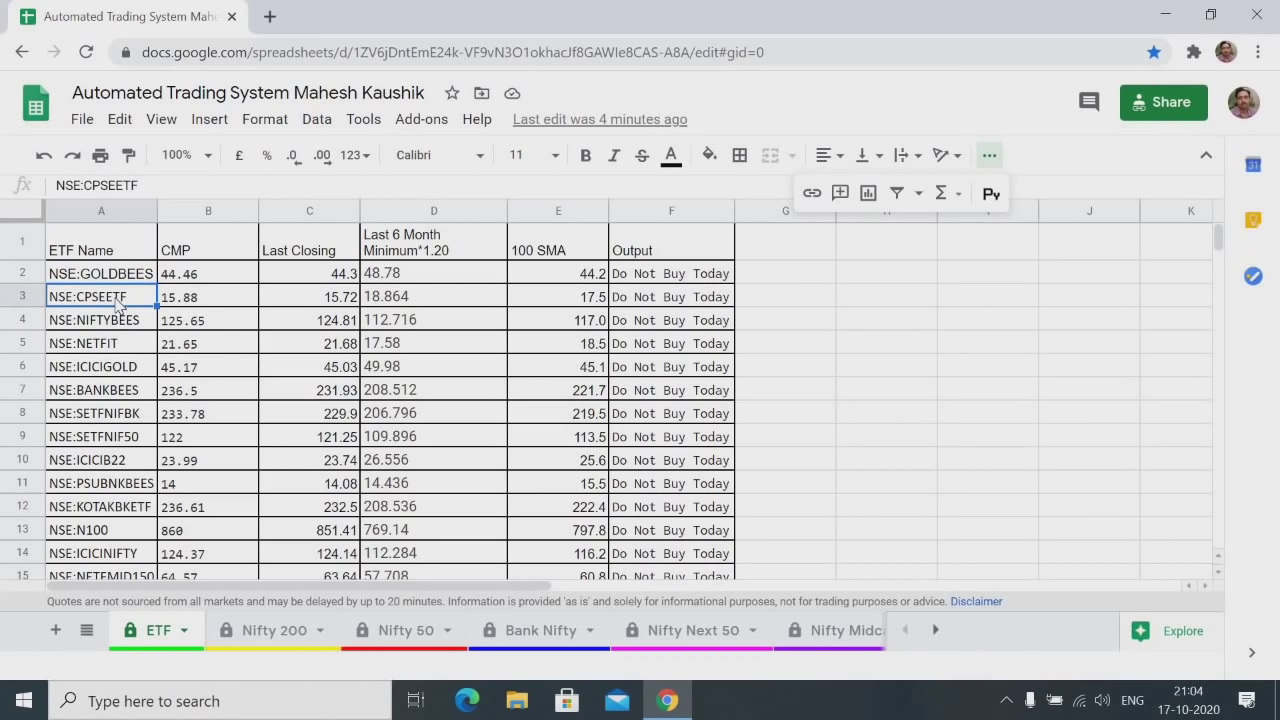
click(120, 328)
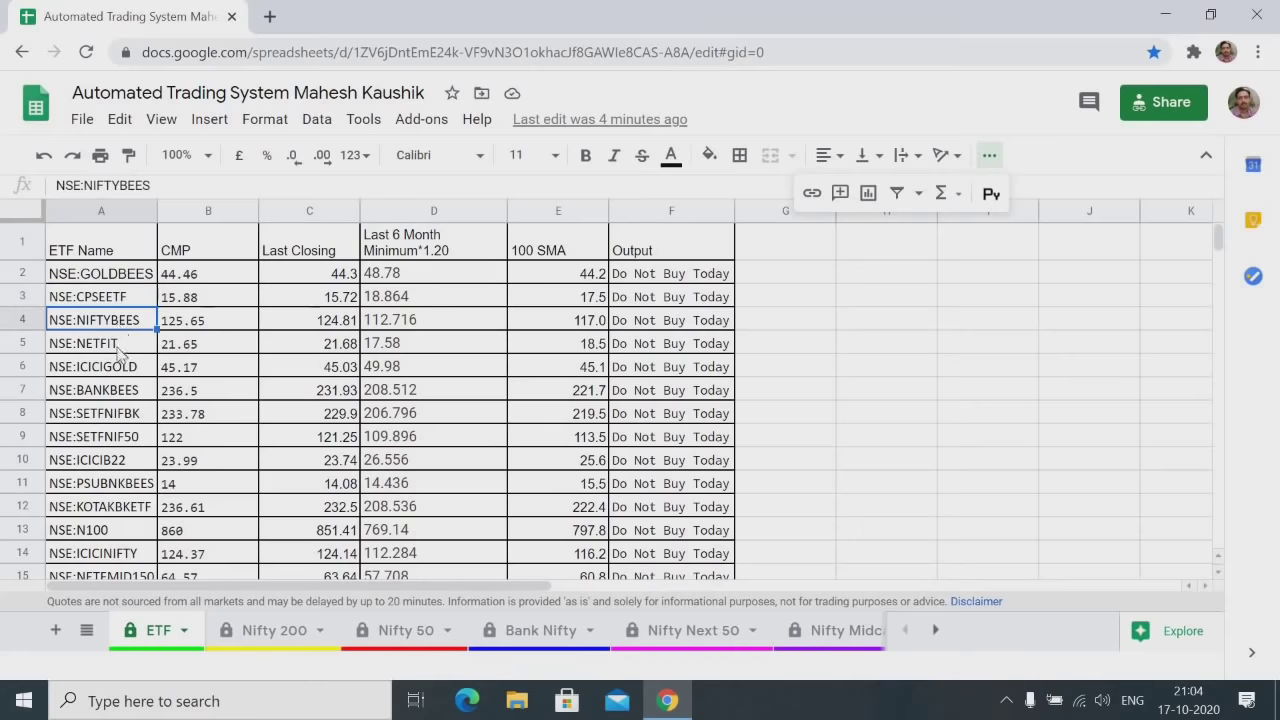
click(118, 351)
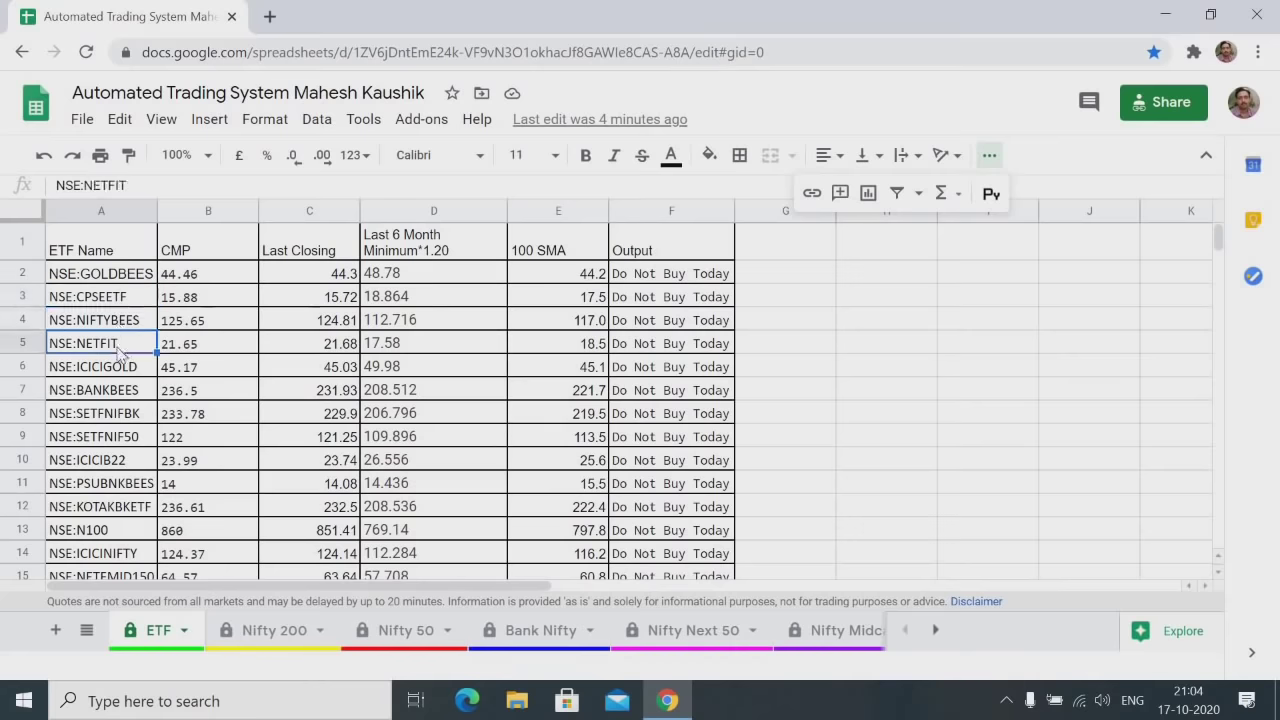
Inspect the row 2 formulas for CMP, Last Closing, Last 6 Month Minimum*1.20 and 100 SMA on the ETF sheet
click(184, 250)
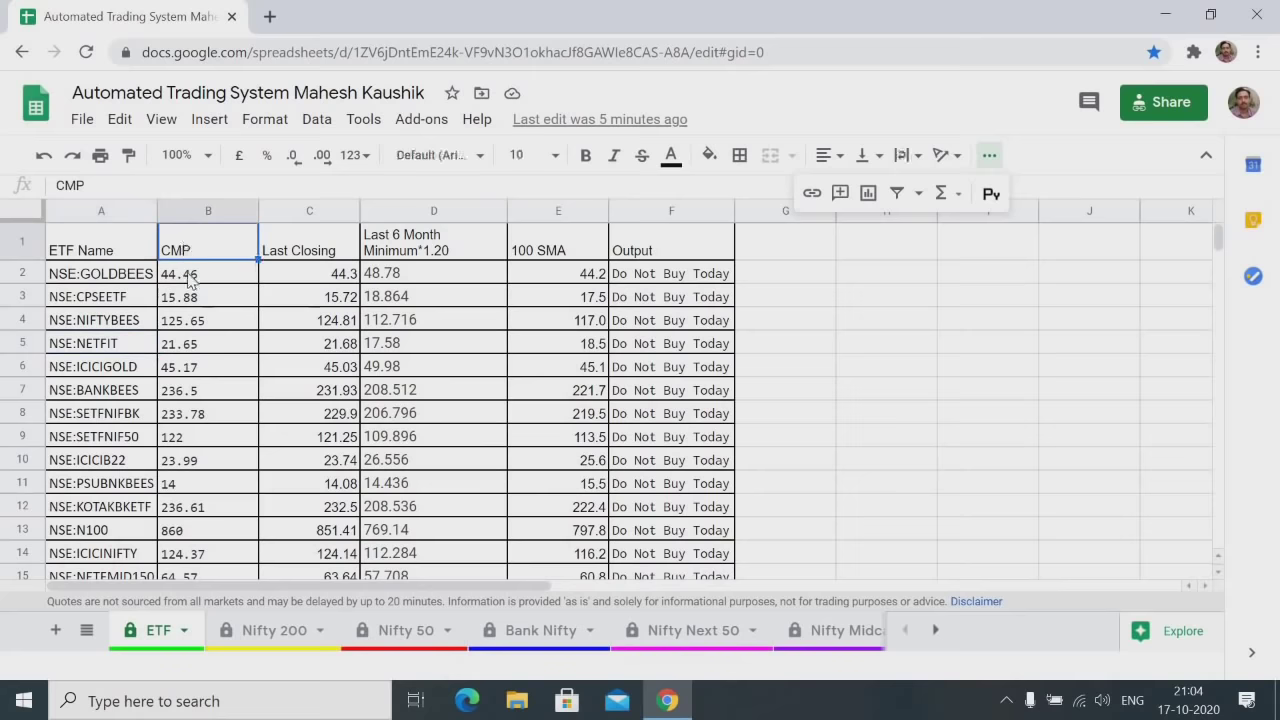
click(190, 281)
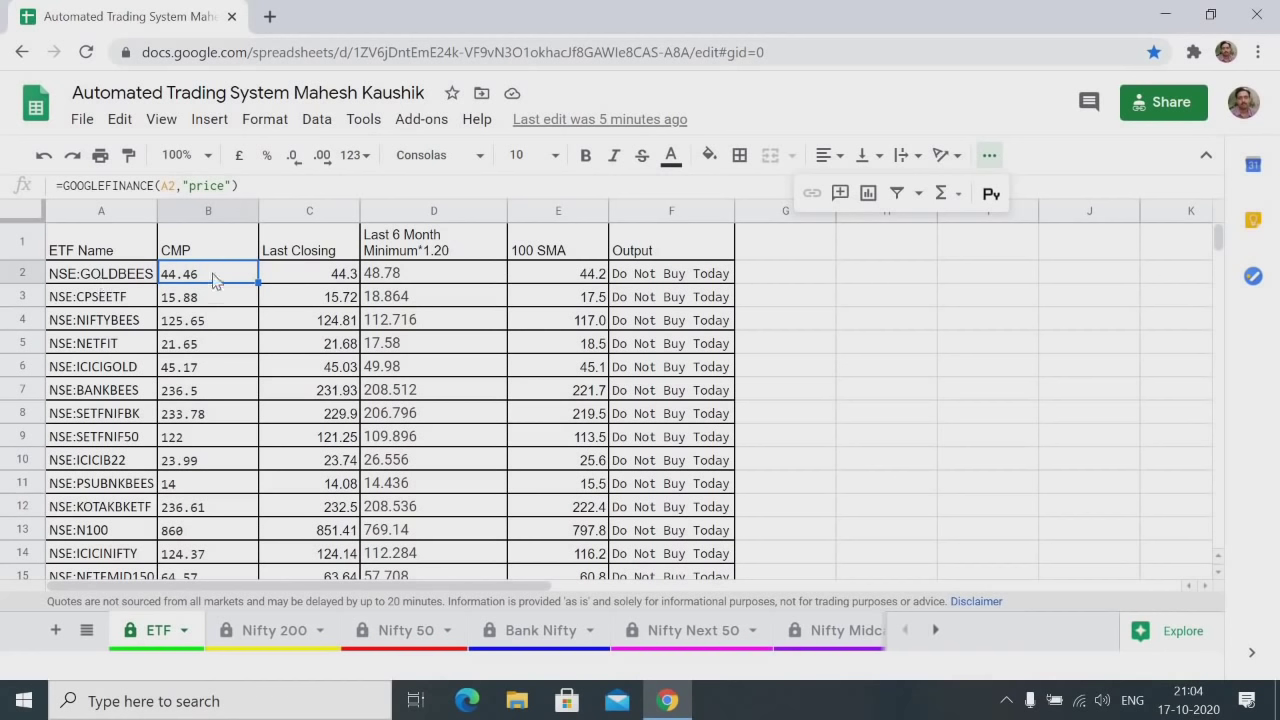
click(297, 282)
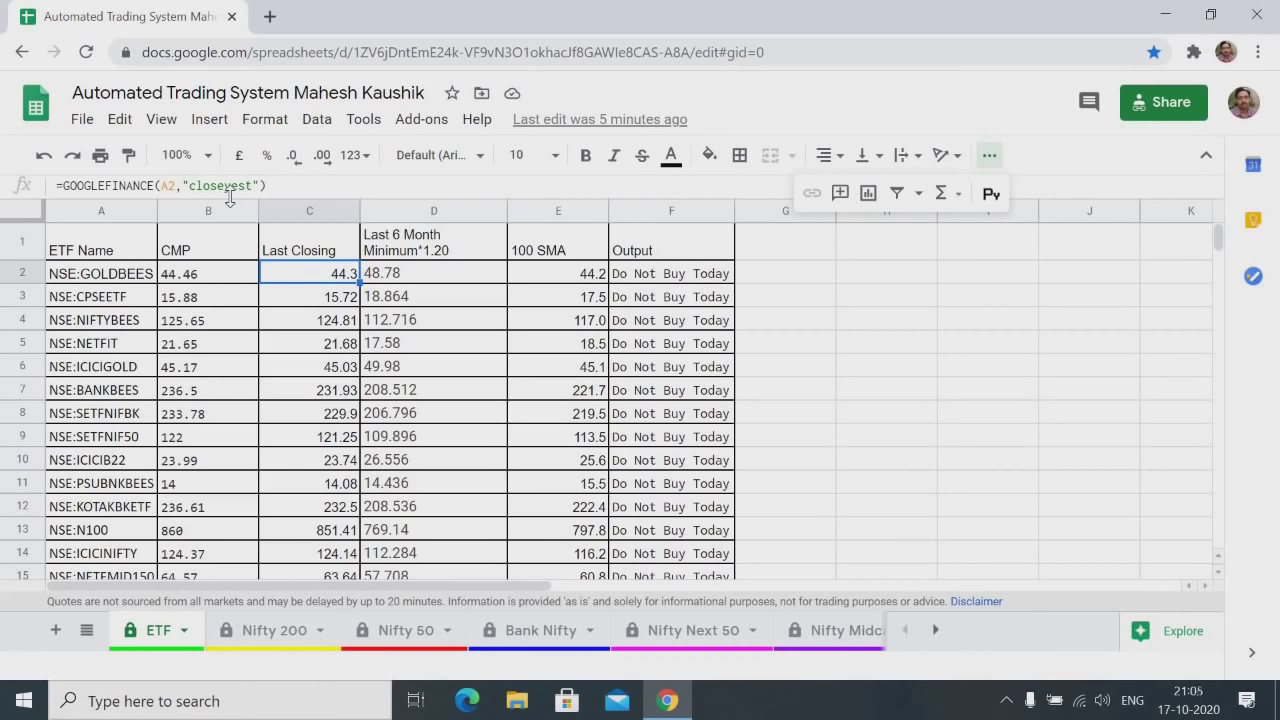
click(398, 276)
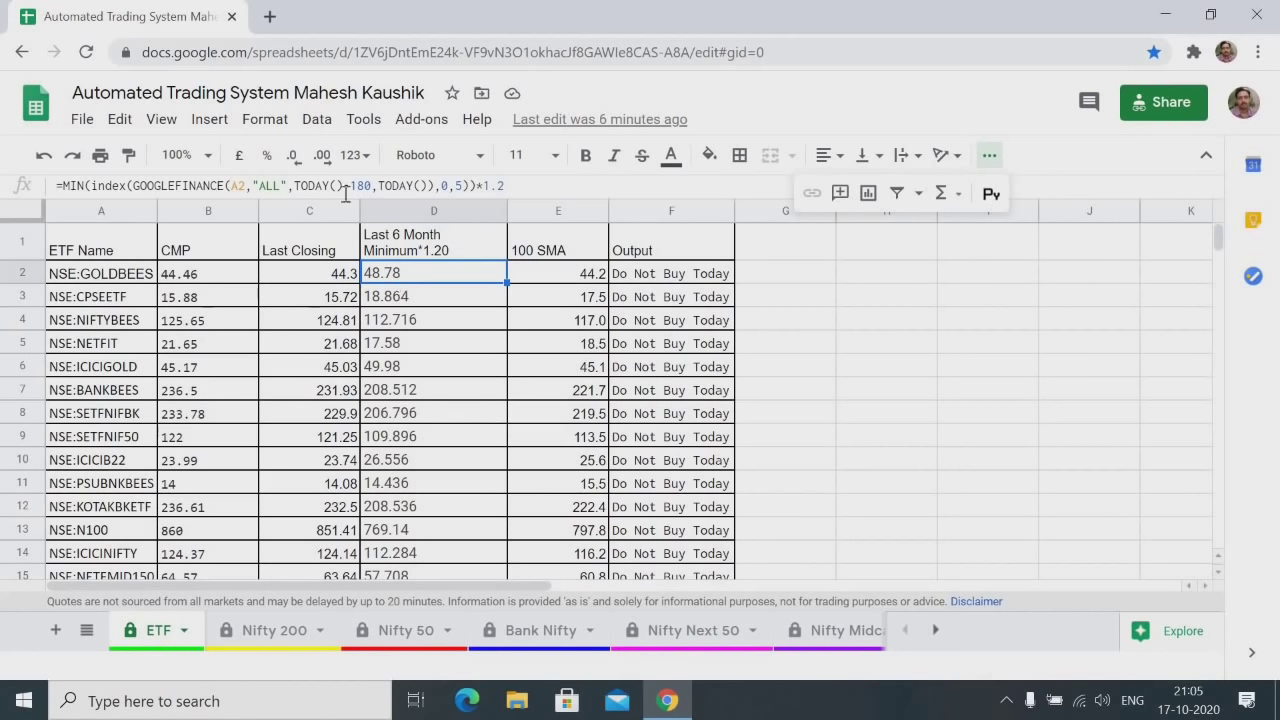
drag(352, 186, 376, 186)
click(533, 279)
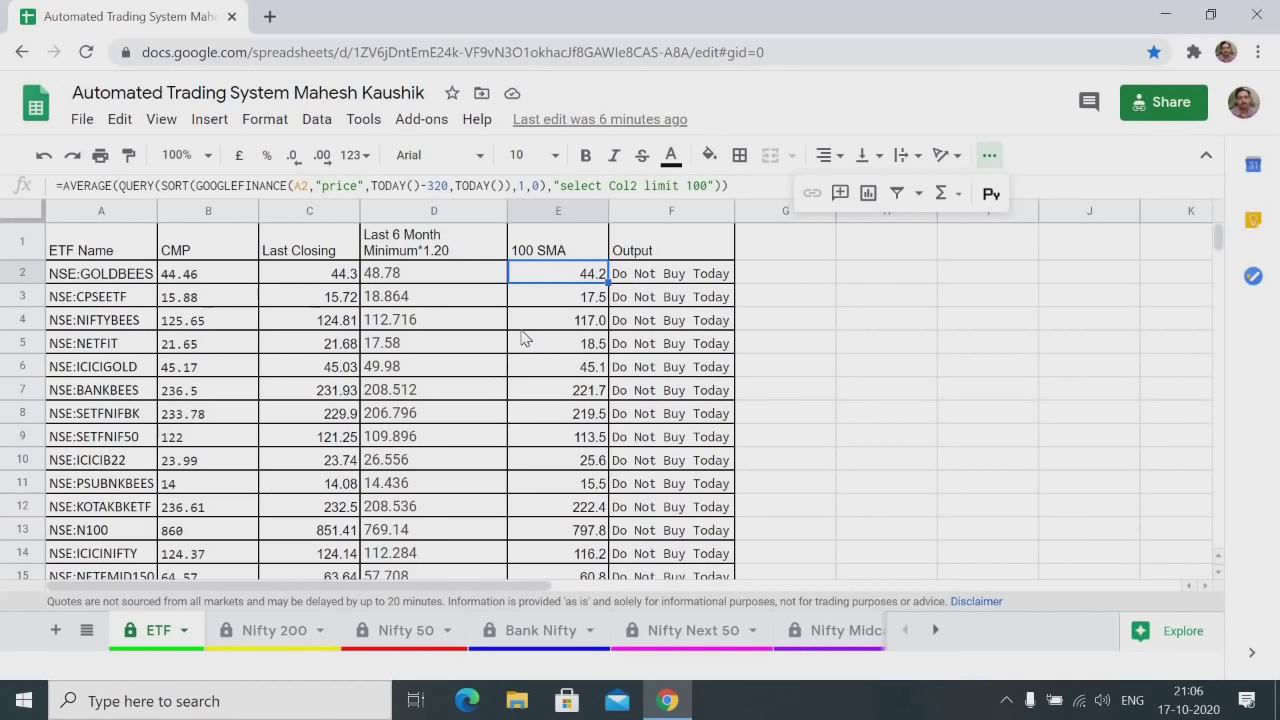
Examine the Output formula in F2 and compare its conditions B2>E2 and B2>D2 with the cells they reference
click(661, 275)
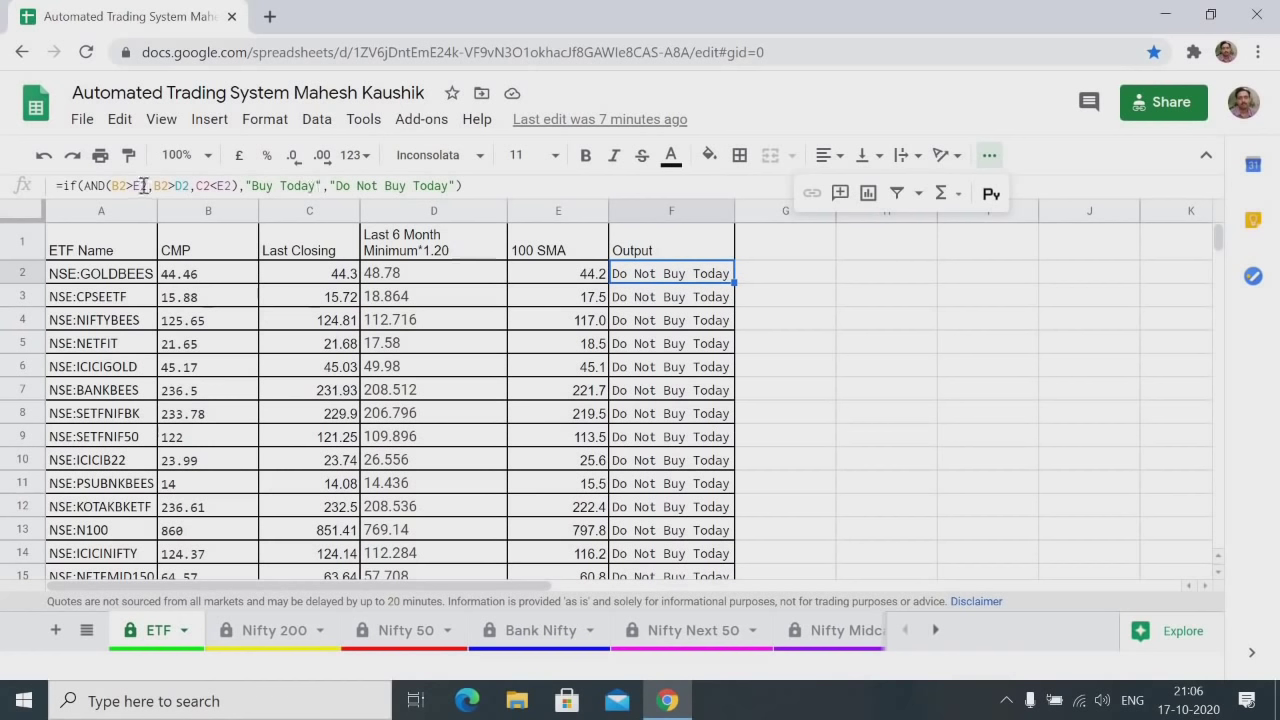
click(205, 277)
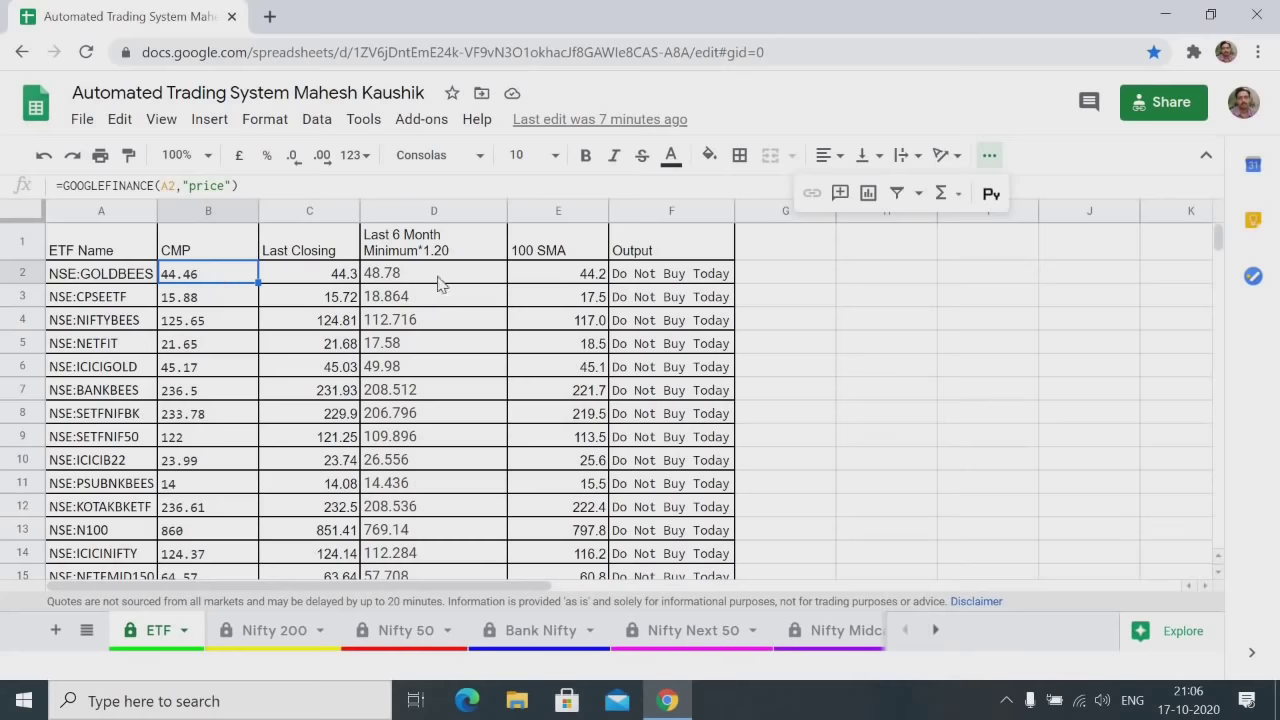
click(526, 277)
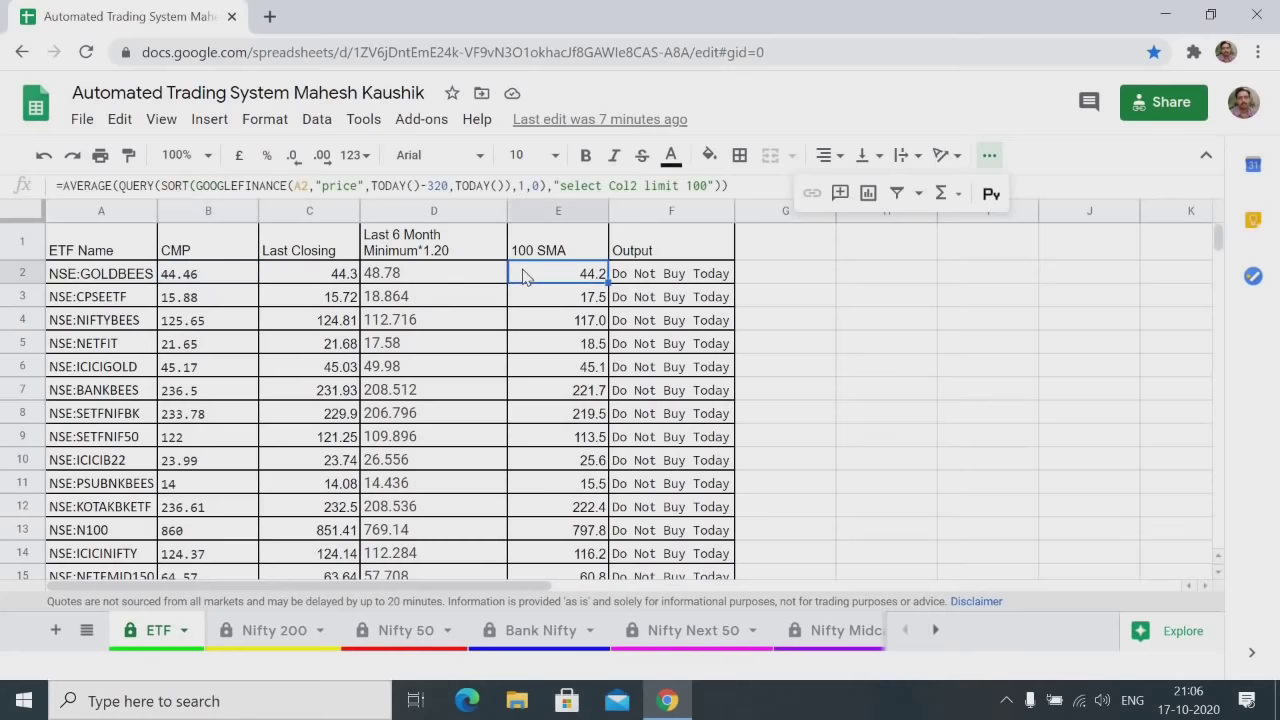
click(221, 284)
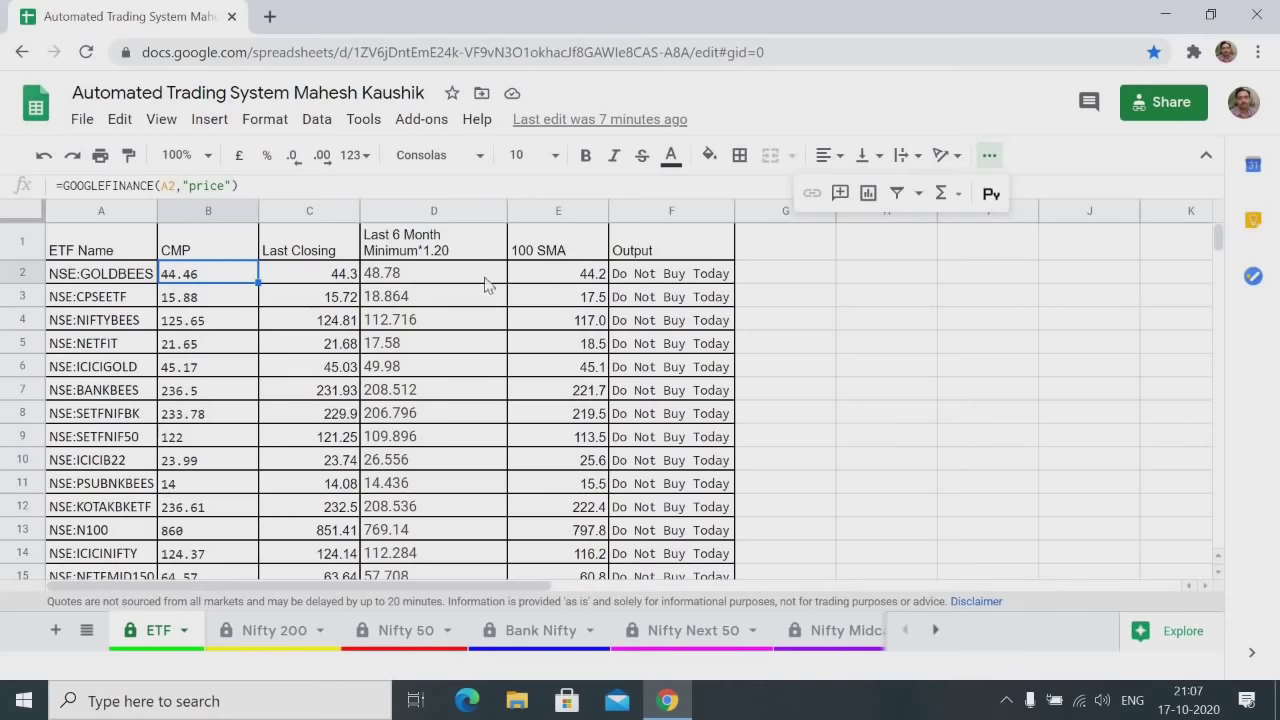
click(636, 283)
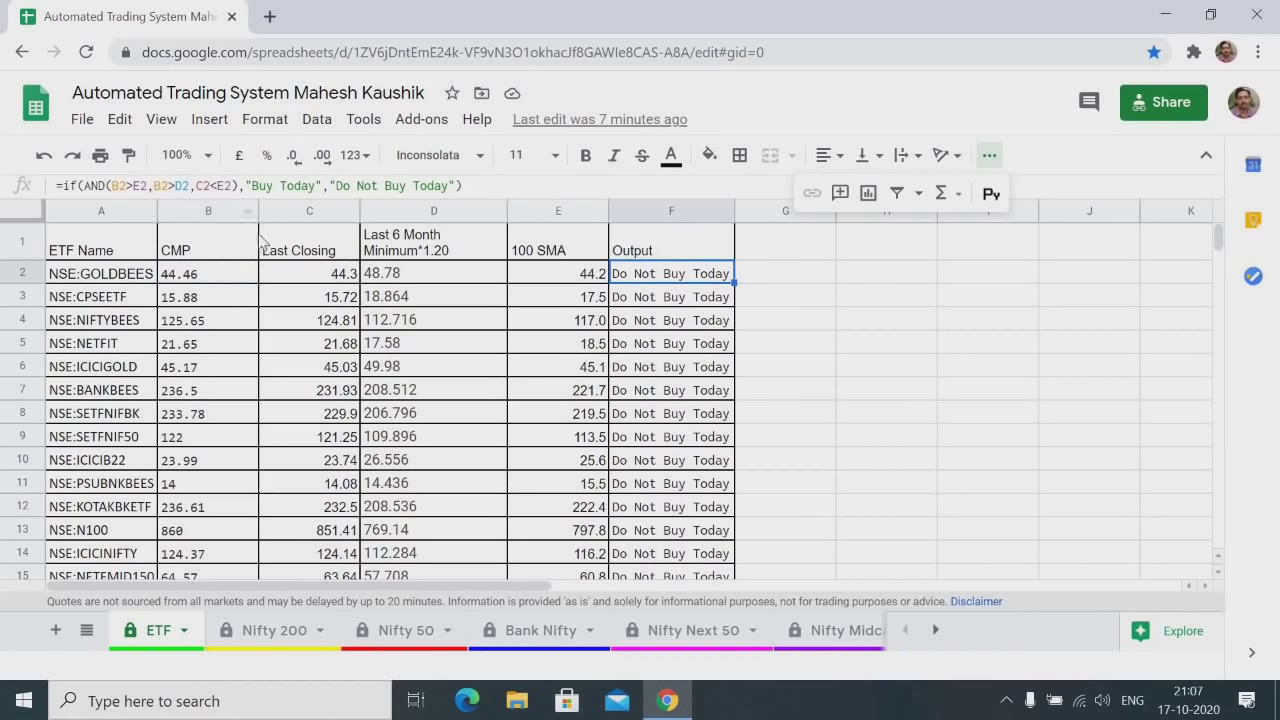
click(390, 280)
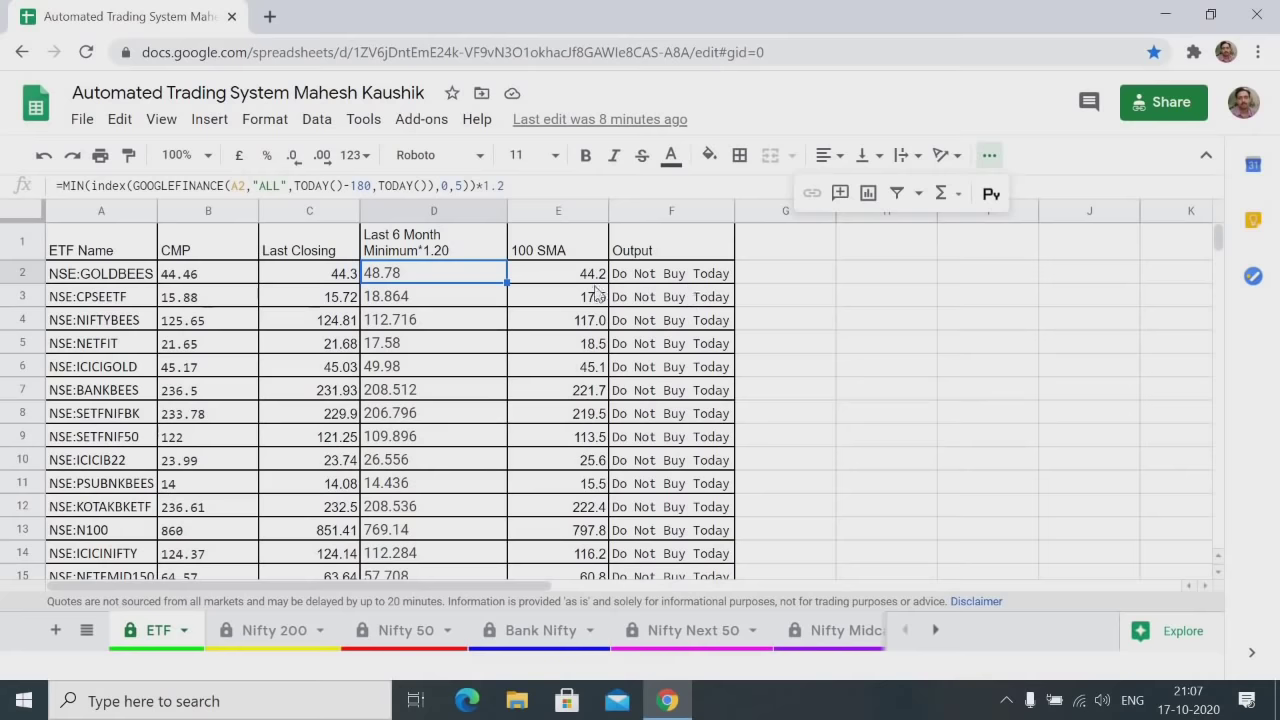
click(638, 280)
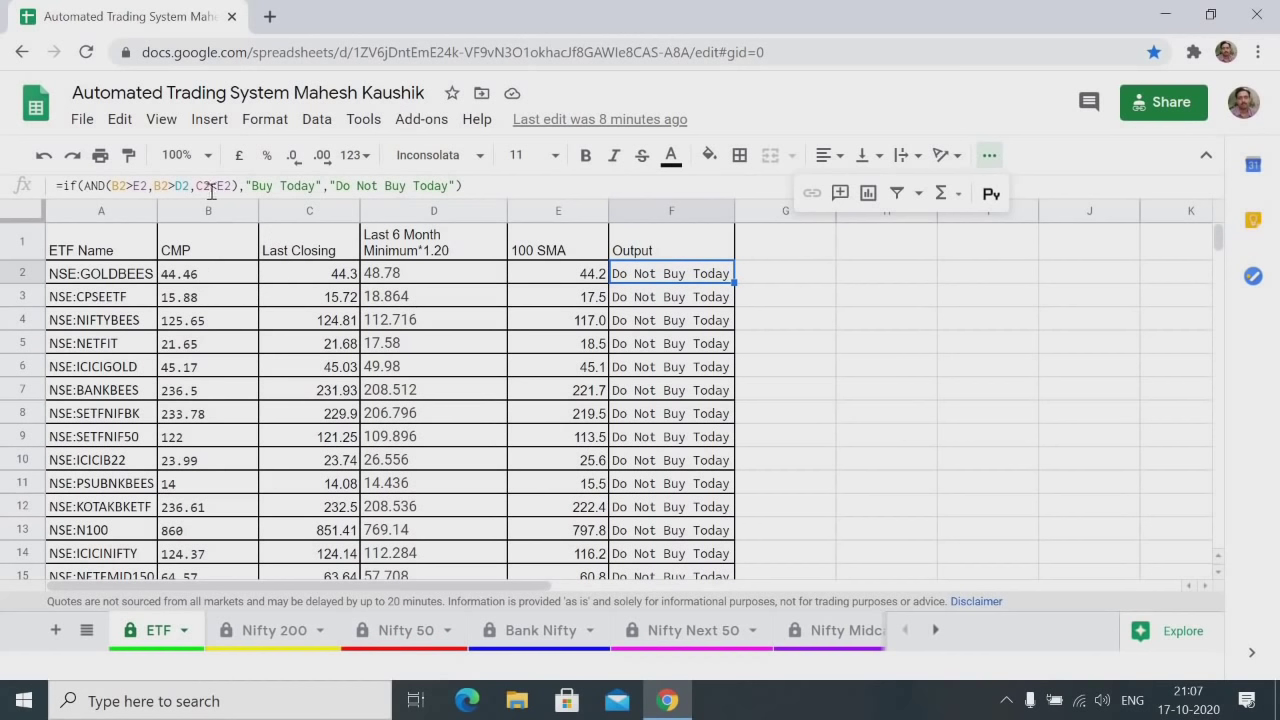
Compare Last Closing in C2 with 100 SMA in E2 for the third condition, and check the Output formulas in F2 and F3
click(354, 280)
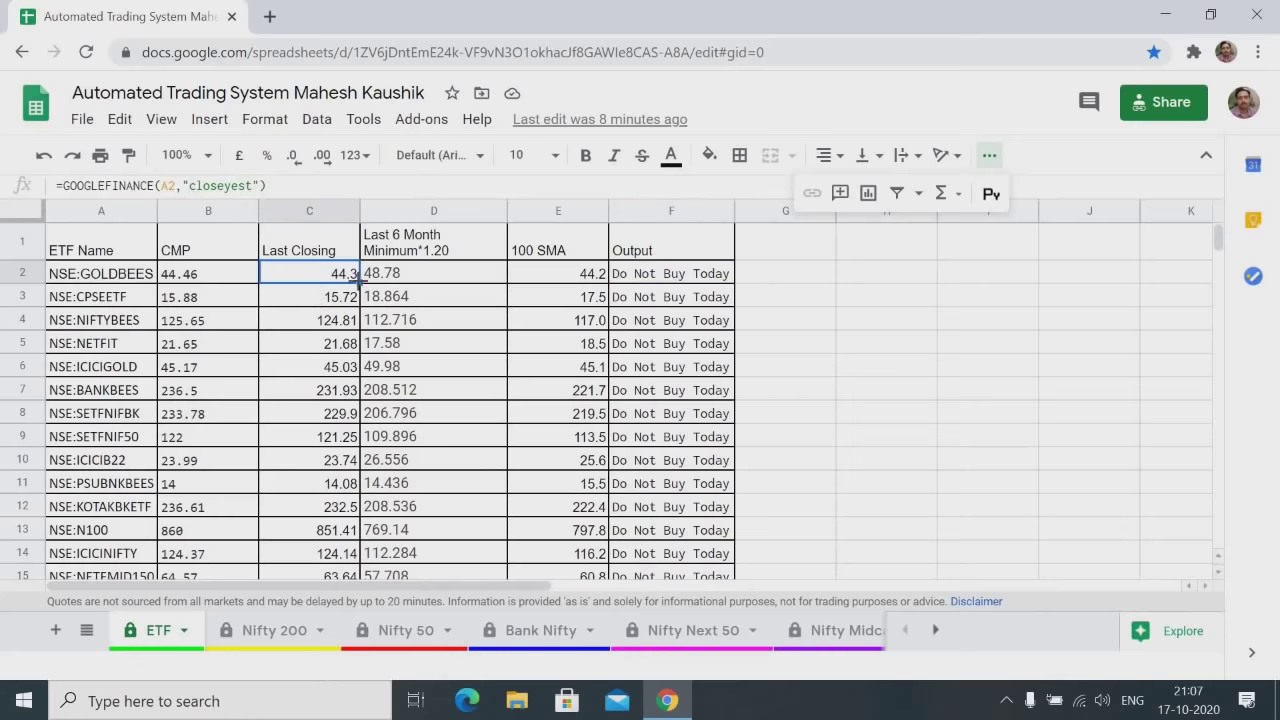
click(552, 278)
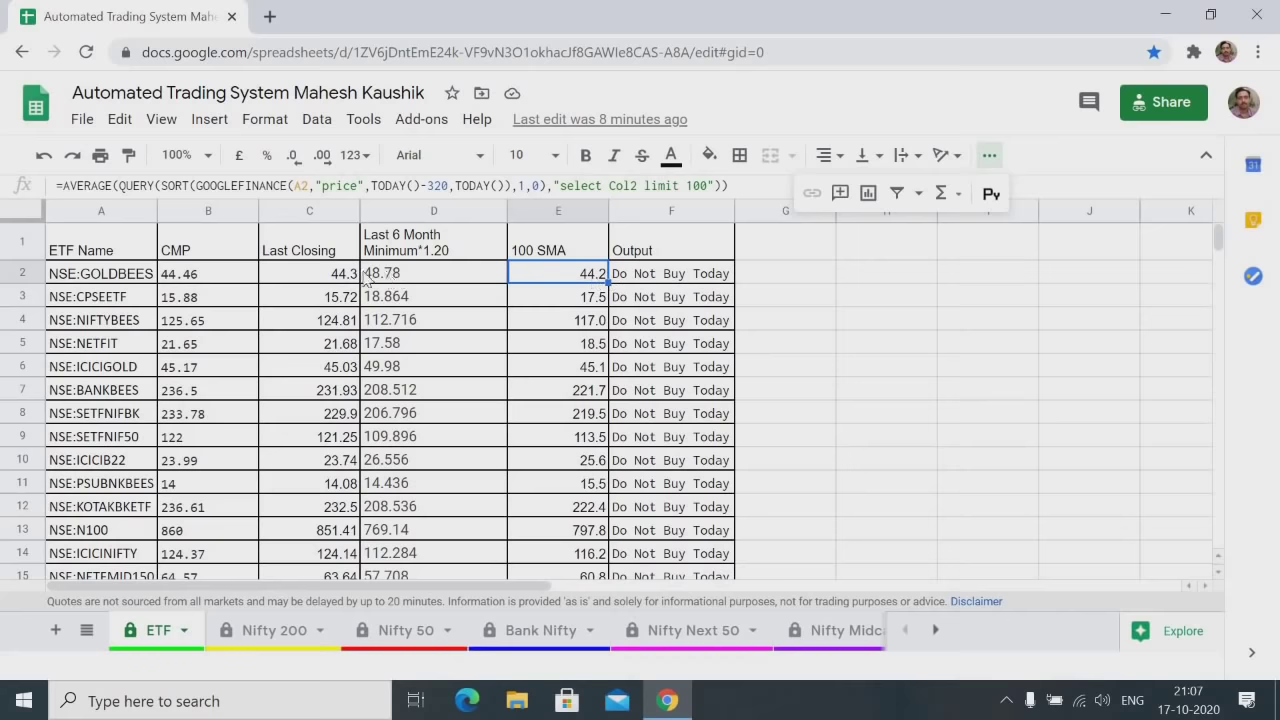
click(323, 279)
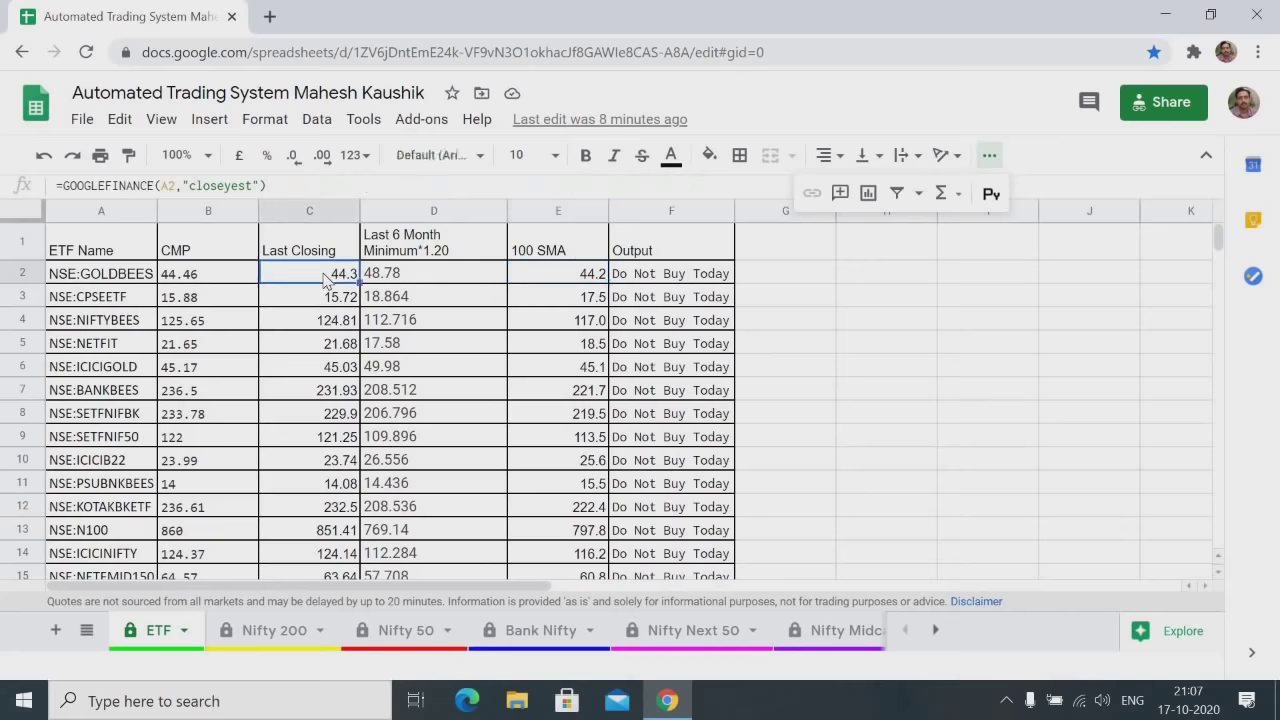
click(656, 284)
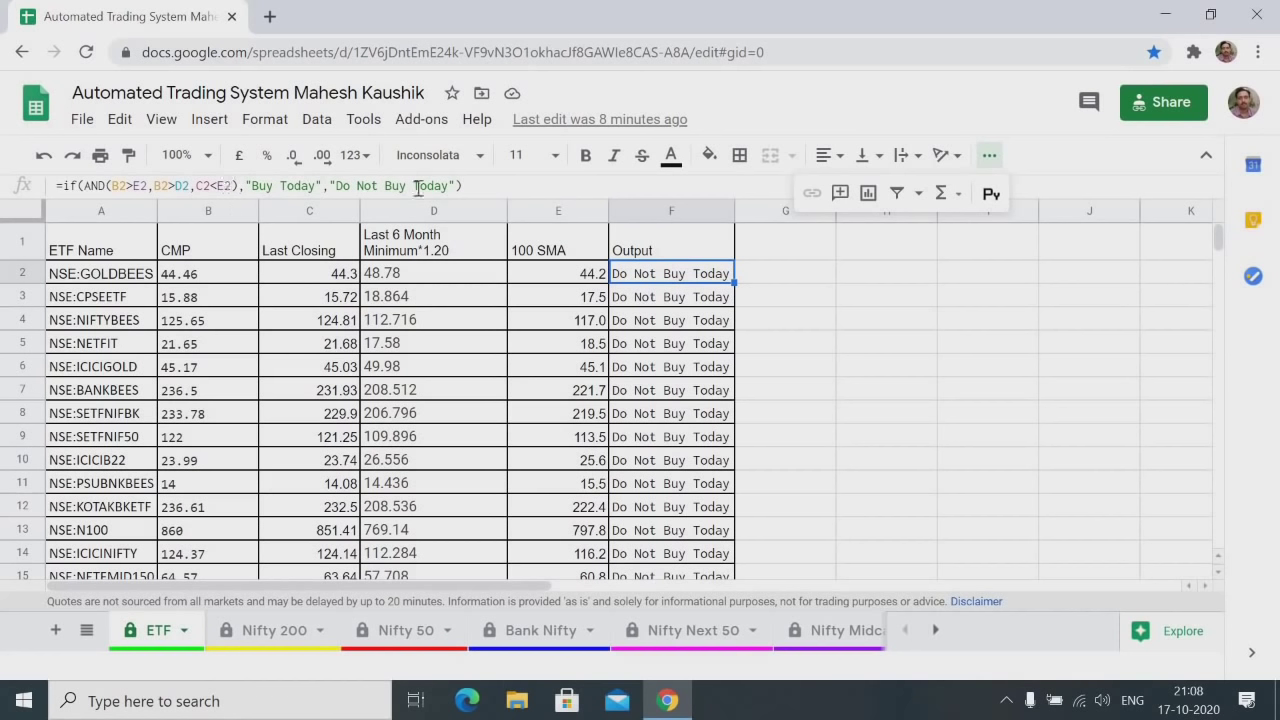
click(645, 300)
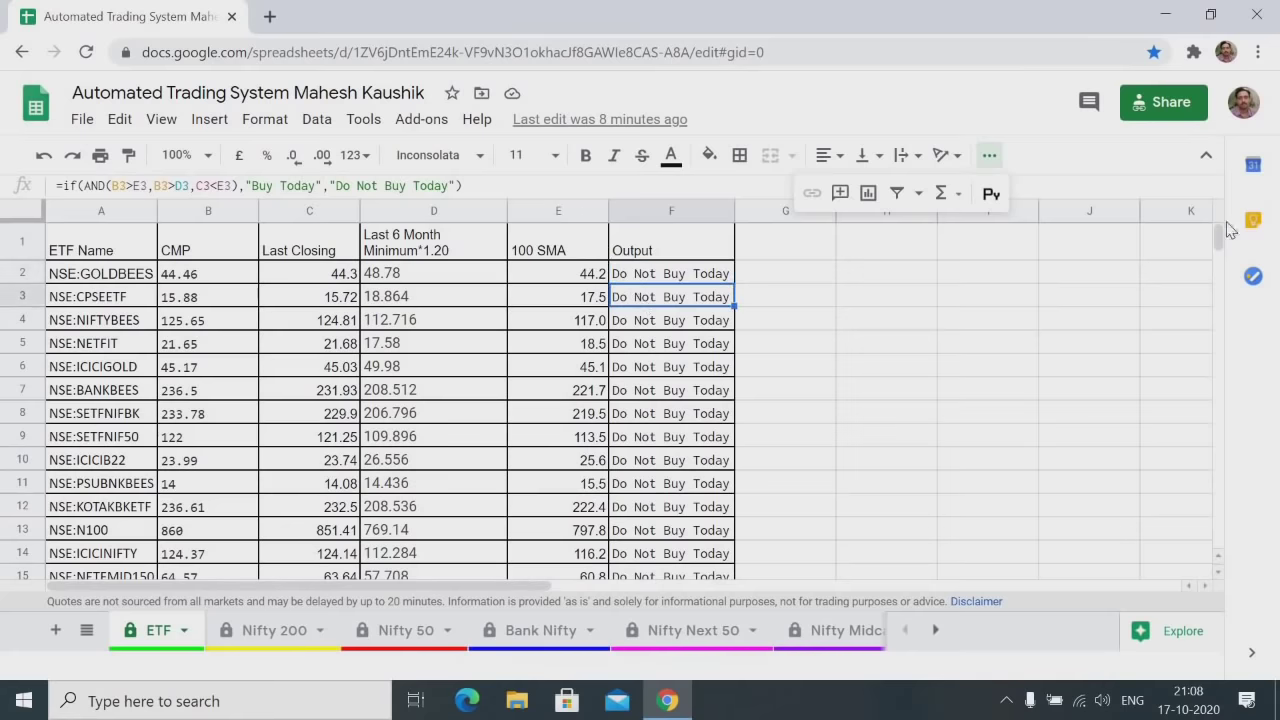
Review the rest of the ETF list and view the Nifty 50 and Nifty 200 sheets, ending on Nifty 200
drag(1219, 245, 1218, 243)
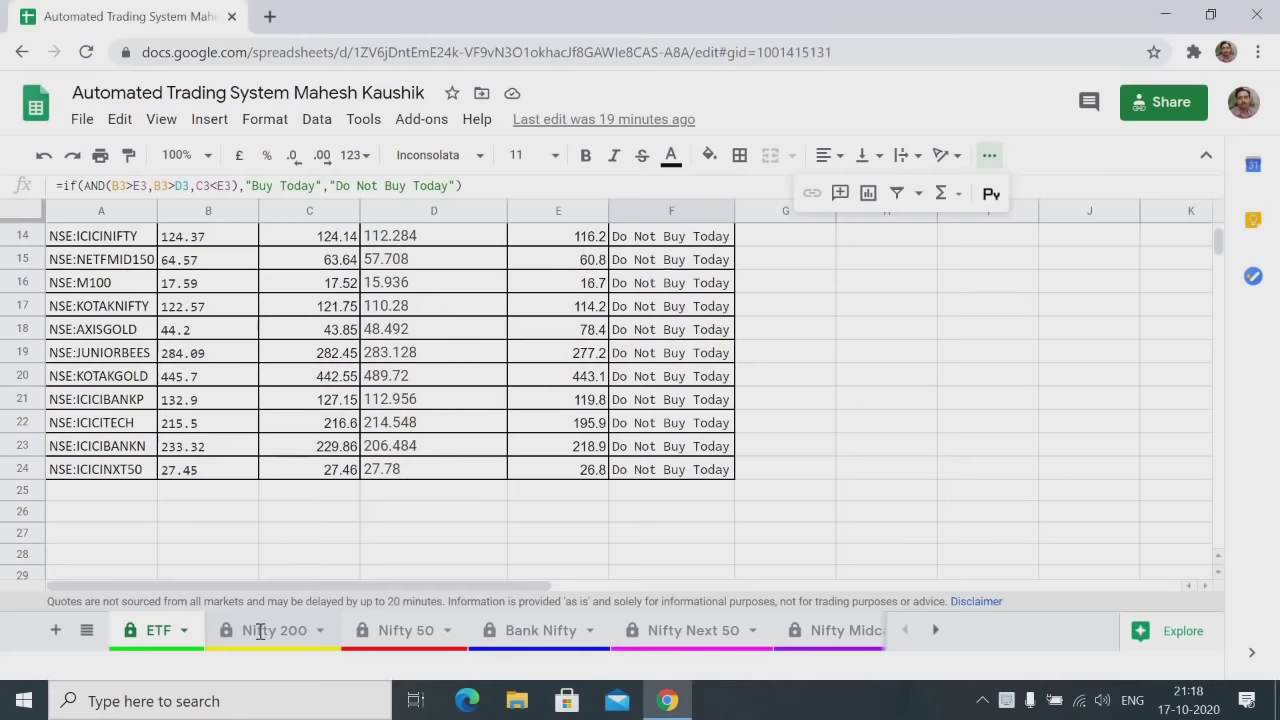
click(260, 630)
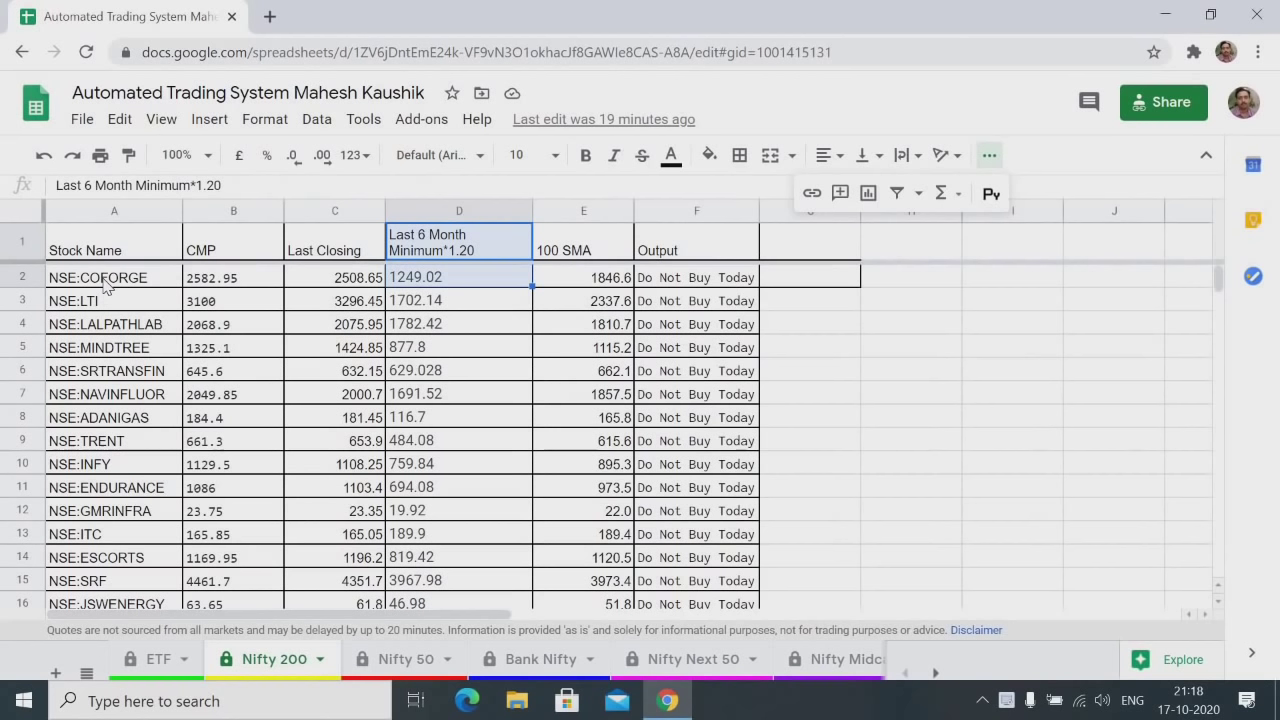
click(415, 668)
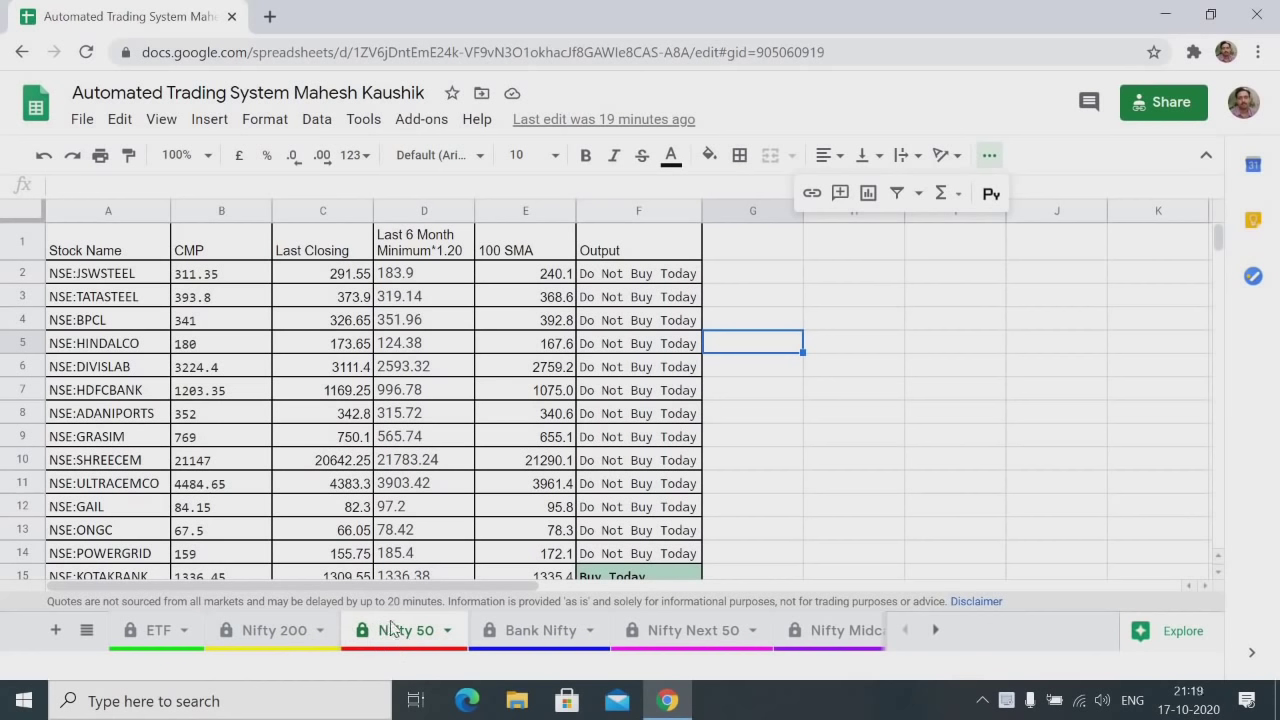
click(262, 636)
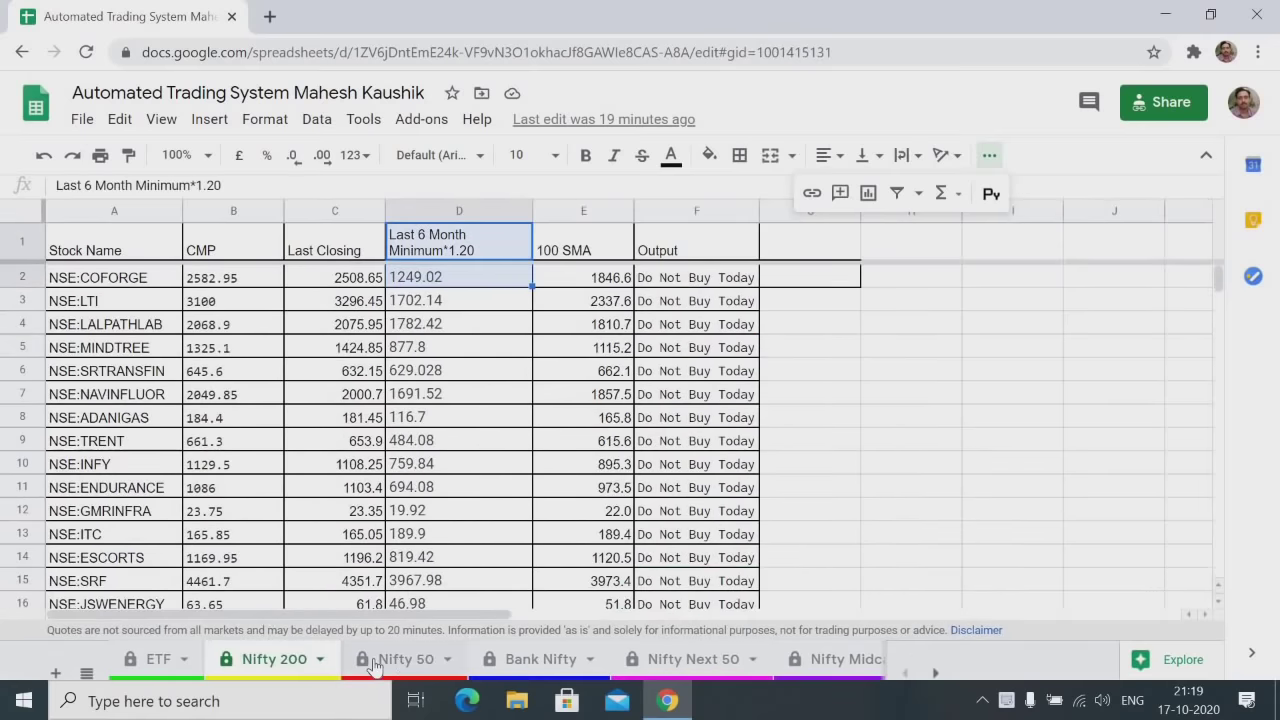
View the Nifty 50, Bank Nifty, Nifty Next 50 and Nifty Midcap 50 sheets, ending on the Nifty 200 sheet
click(376, 664)
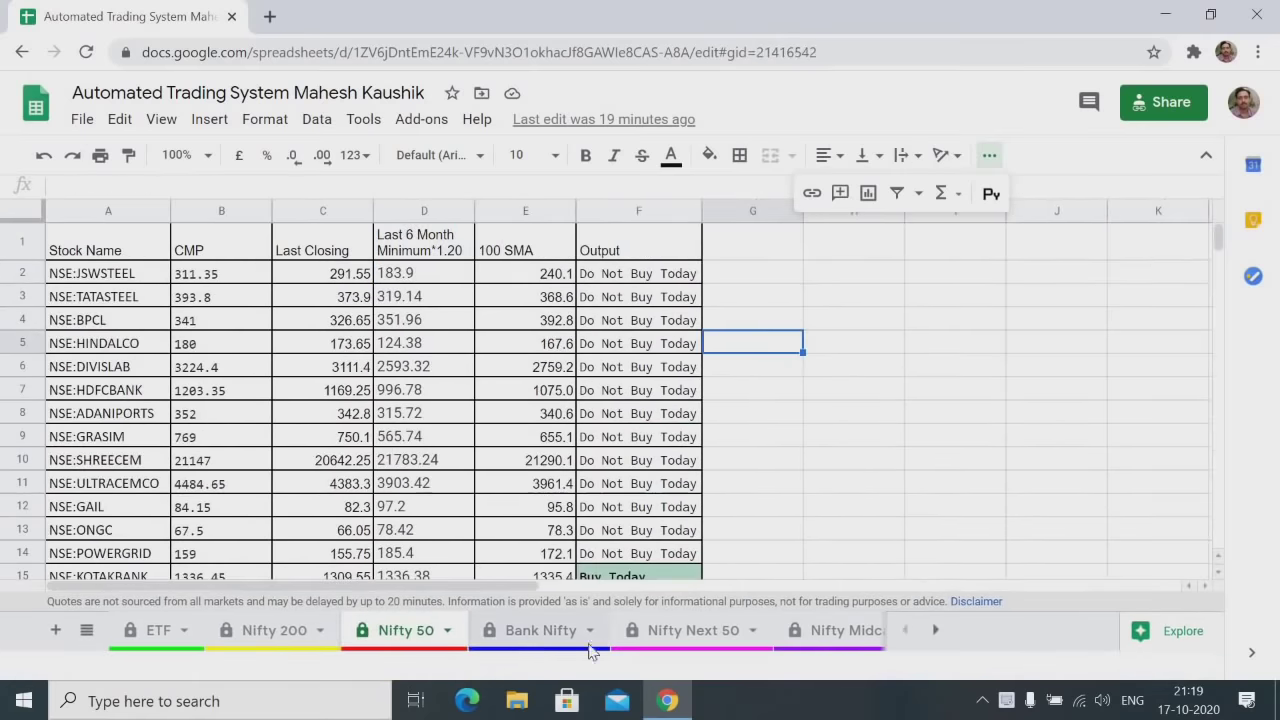
click(588, 645)
click(672, 640)
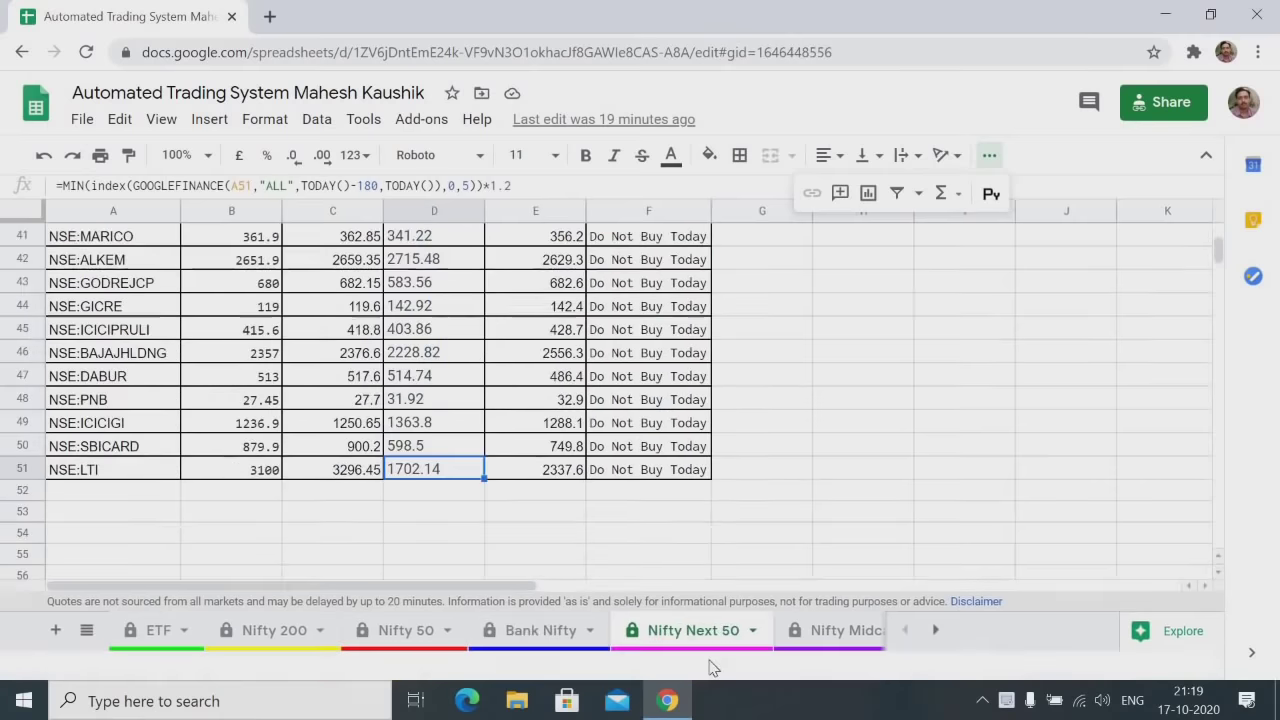
click(806, 640)
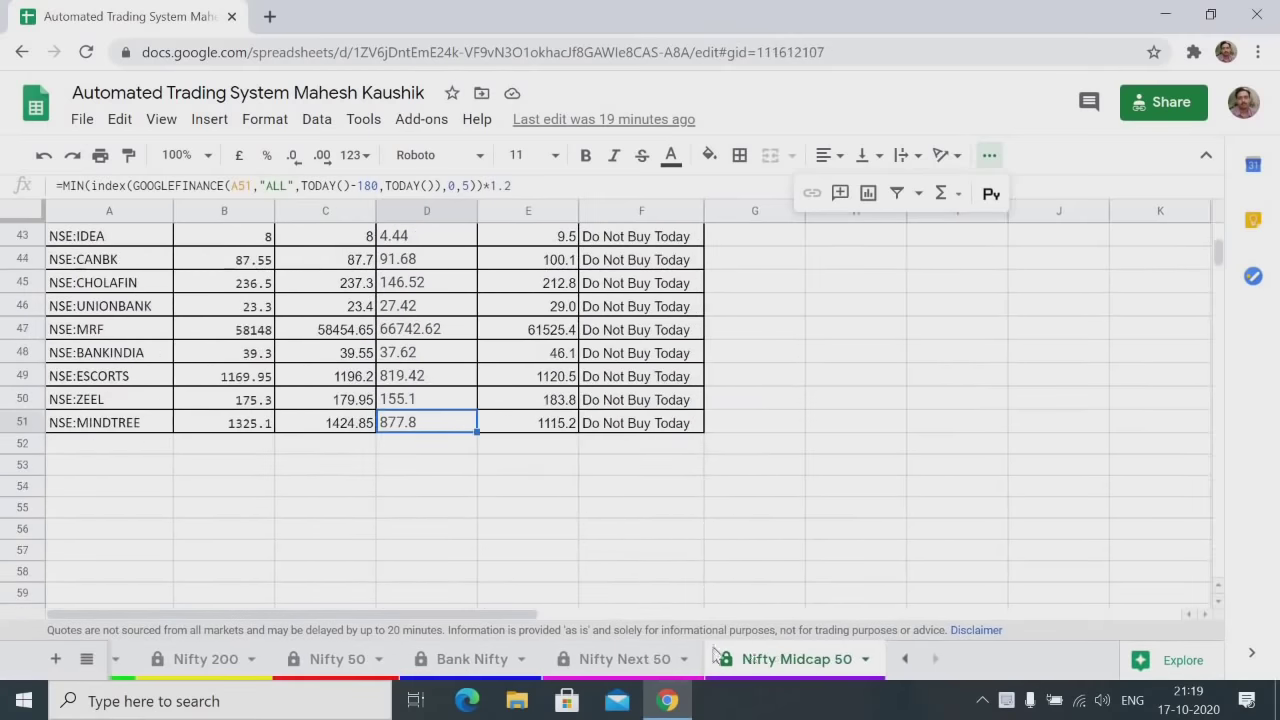
click(628, 662)
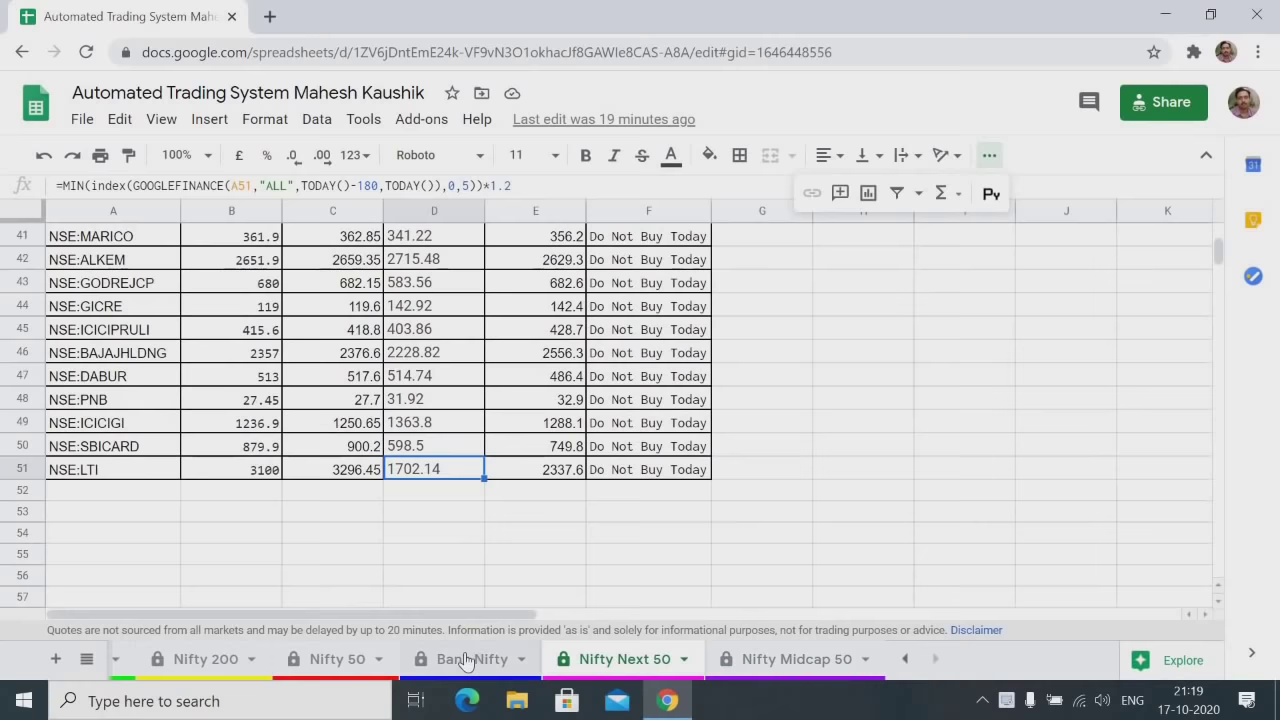
click(465, 662)
click(324, 662)
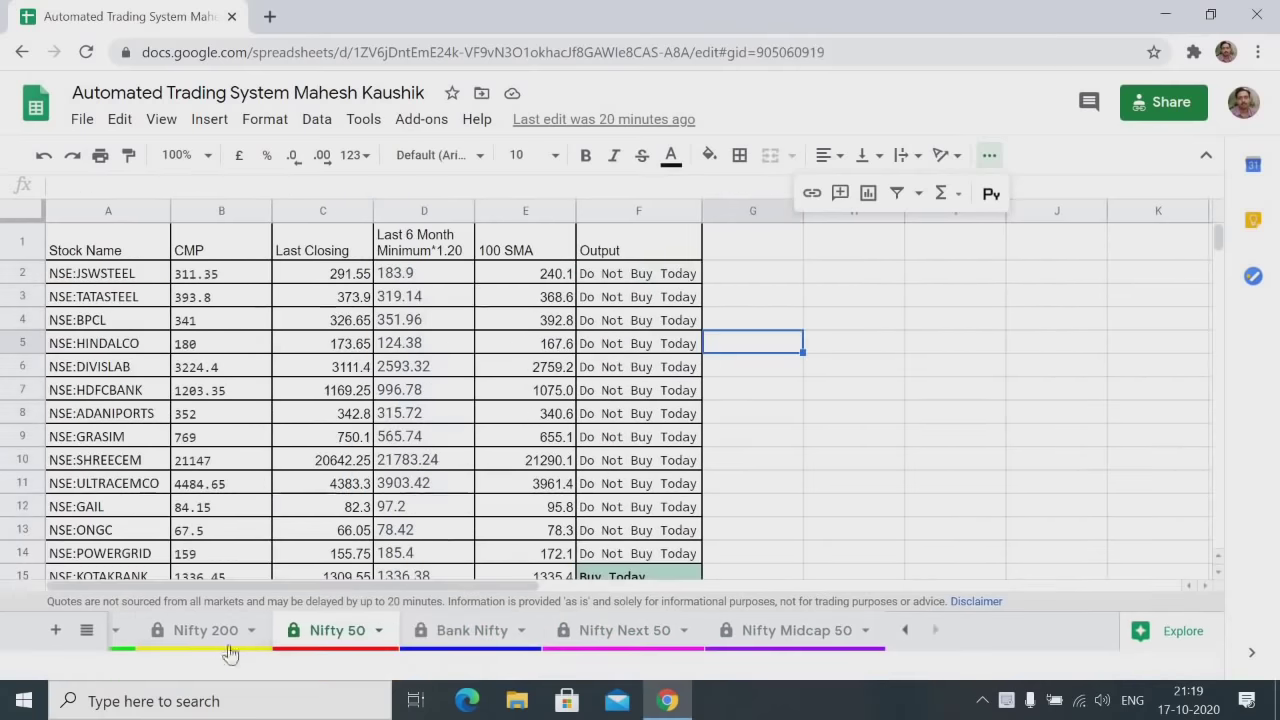
click(206, 634)
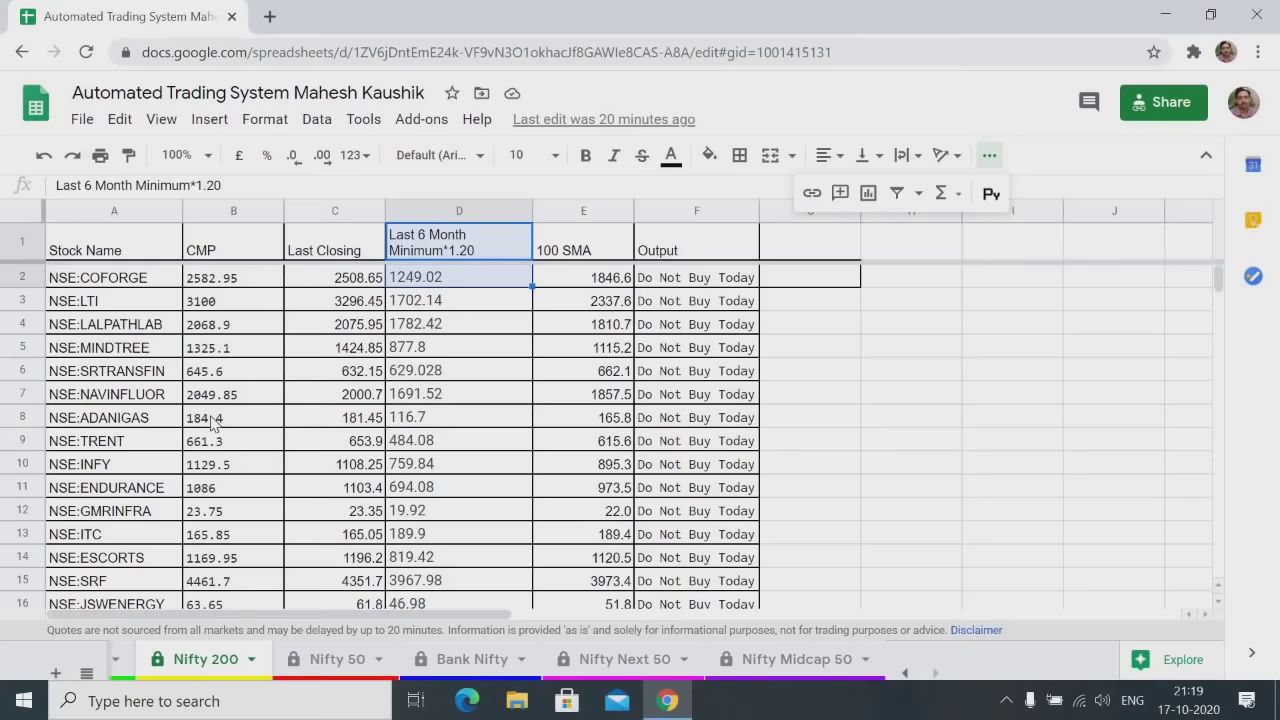
Inspect the NSE:COFORGE formulas in row 2 of Nifty 200, from CMP through Last Closing, Last 6 Month Minimum*1.20 and 100 SMA to Output
click(362, 400)
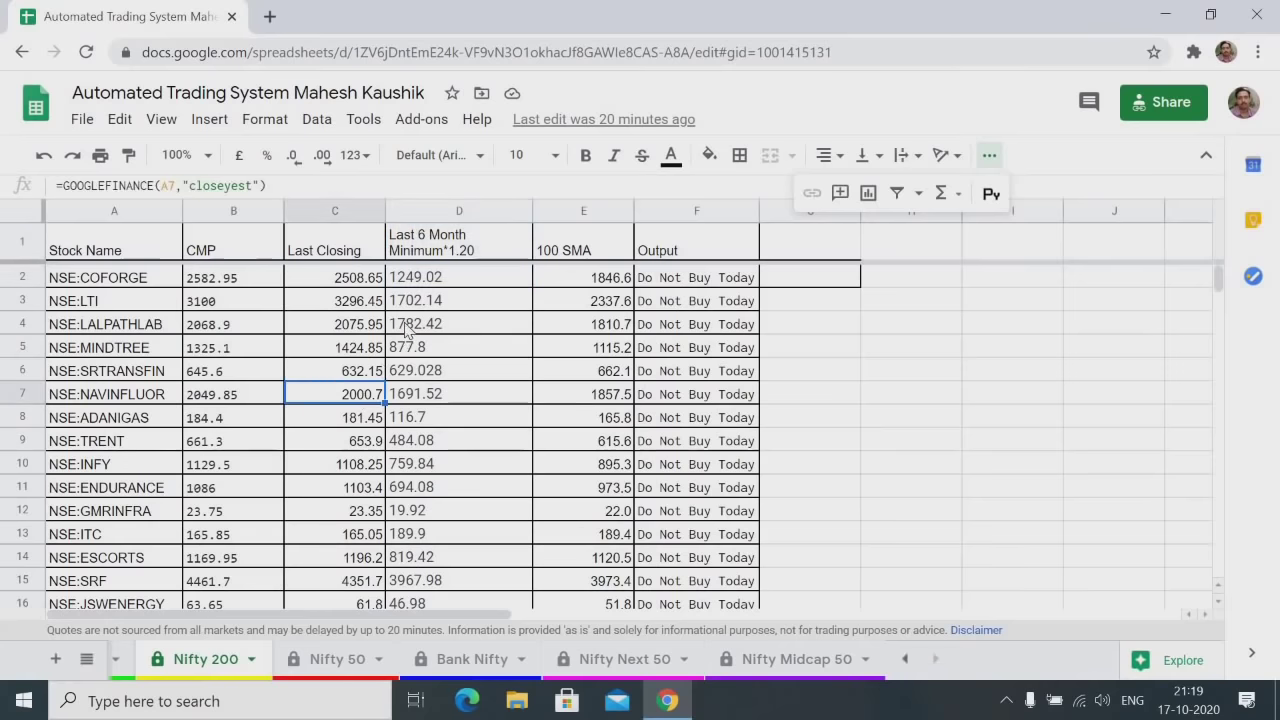
click(218, 290)
click(328, 284)
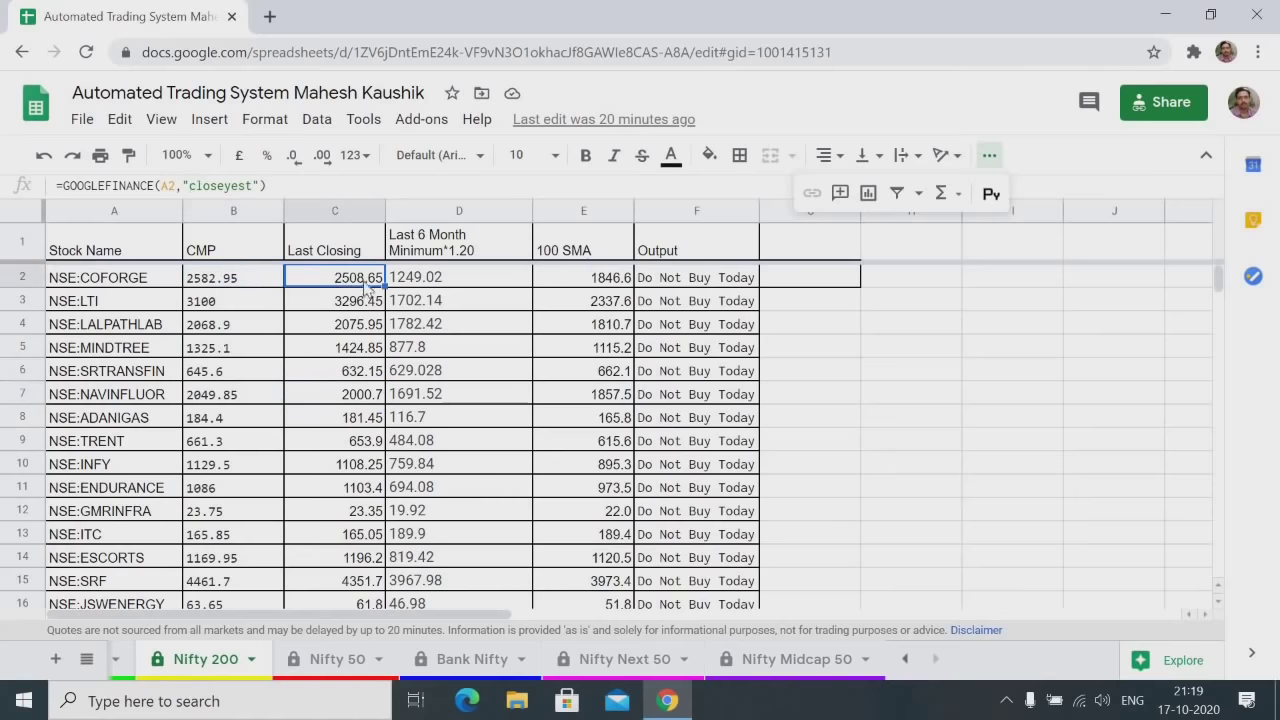
click(413, 283)
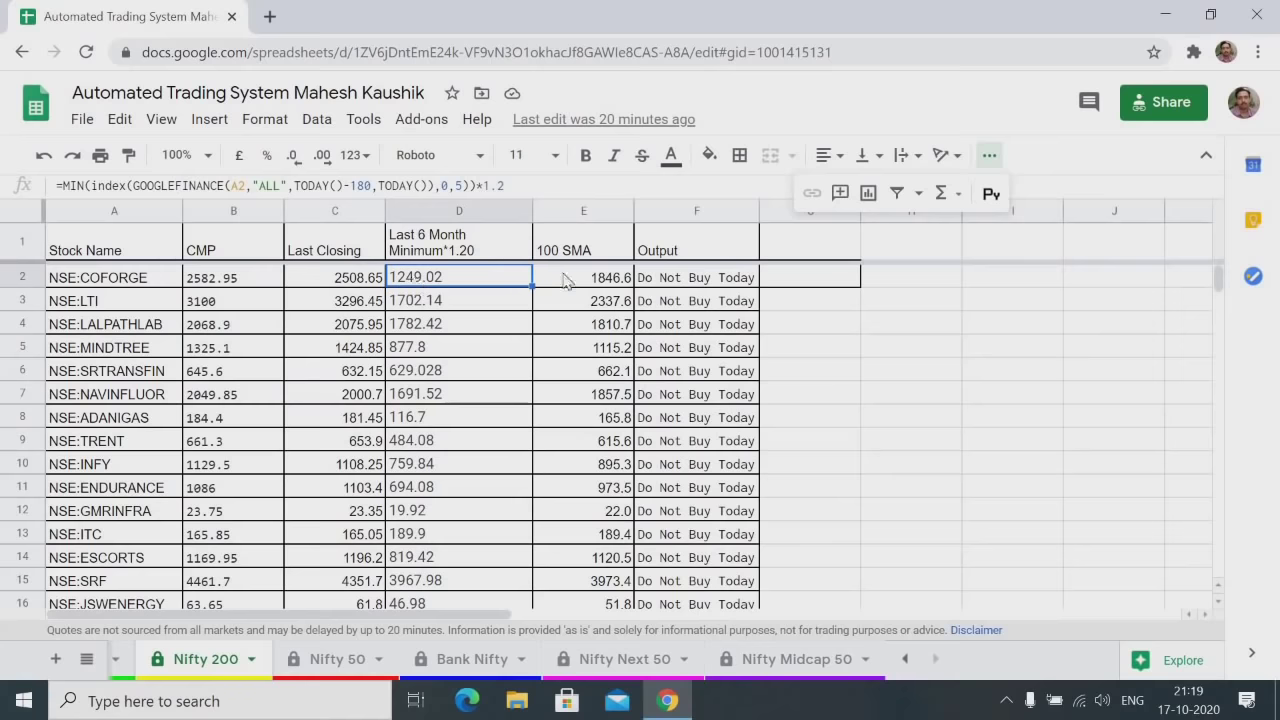
click(565, 282)
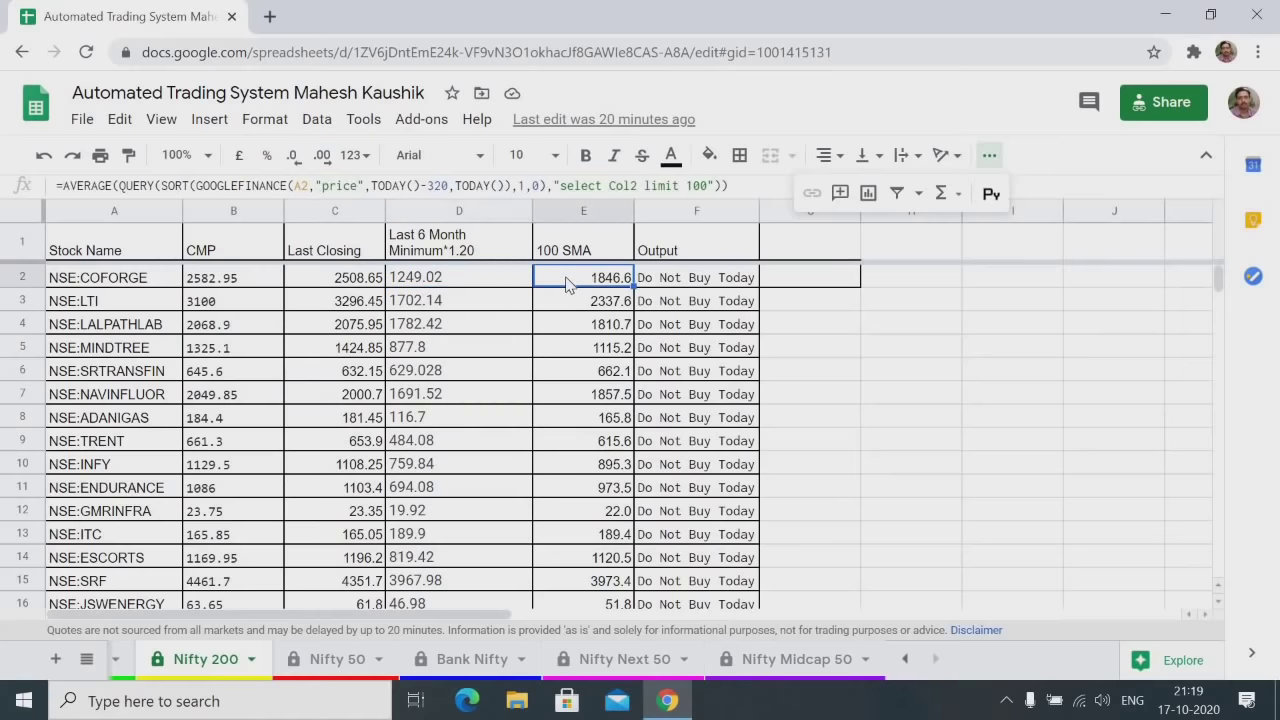
click(672, 282)
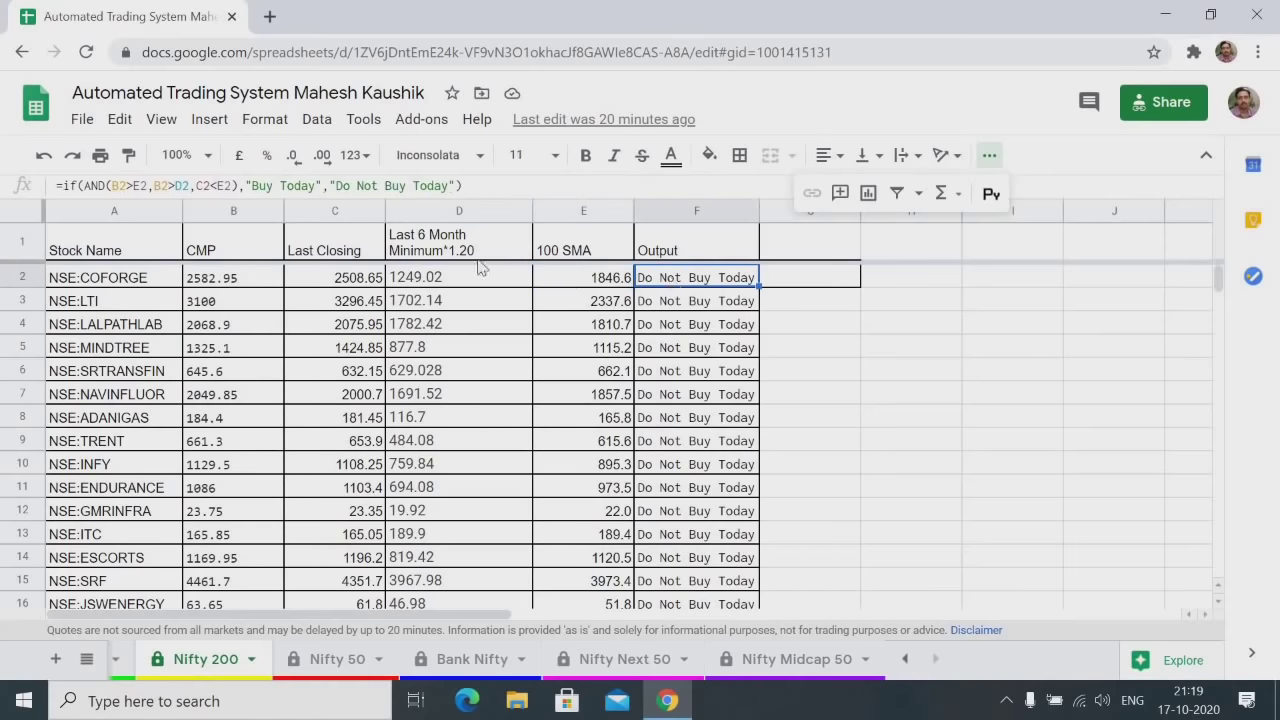
Compare NSE:COFORGE's CMP and Last Closing with its 100 SMA, and CMP with Last 6 Month Minimum*1.20, against the Output formula in F2
click(240, 280)
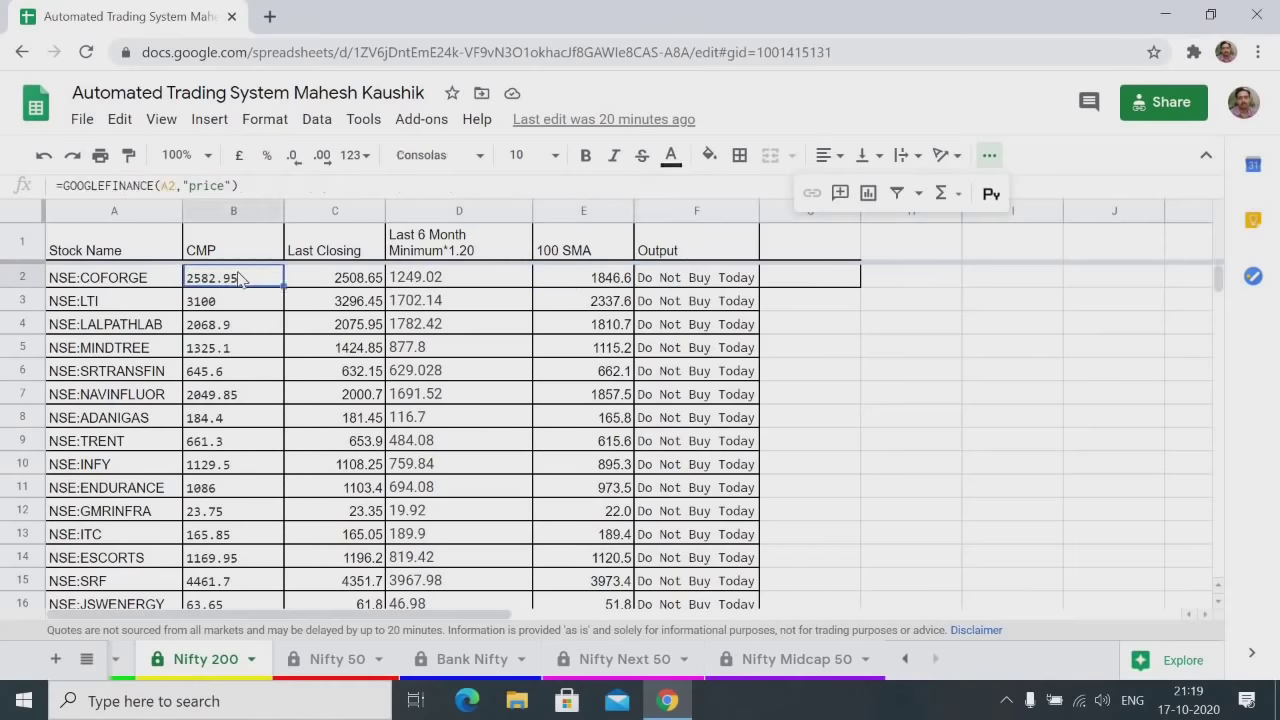
click(563, 285)
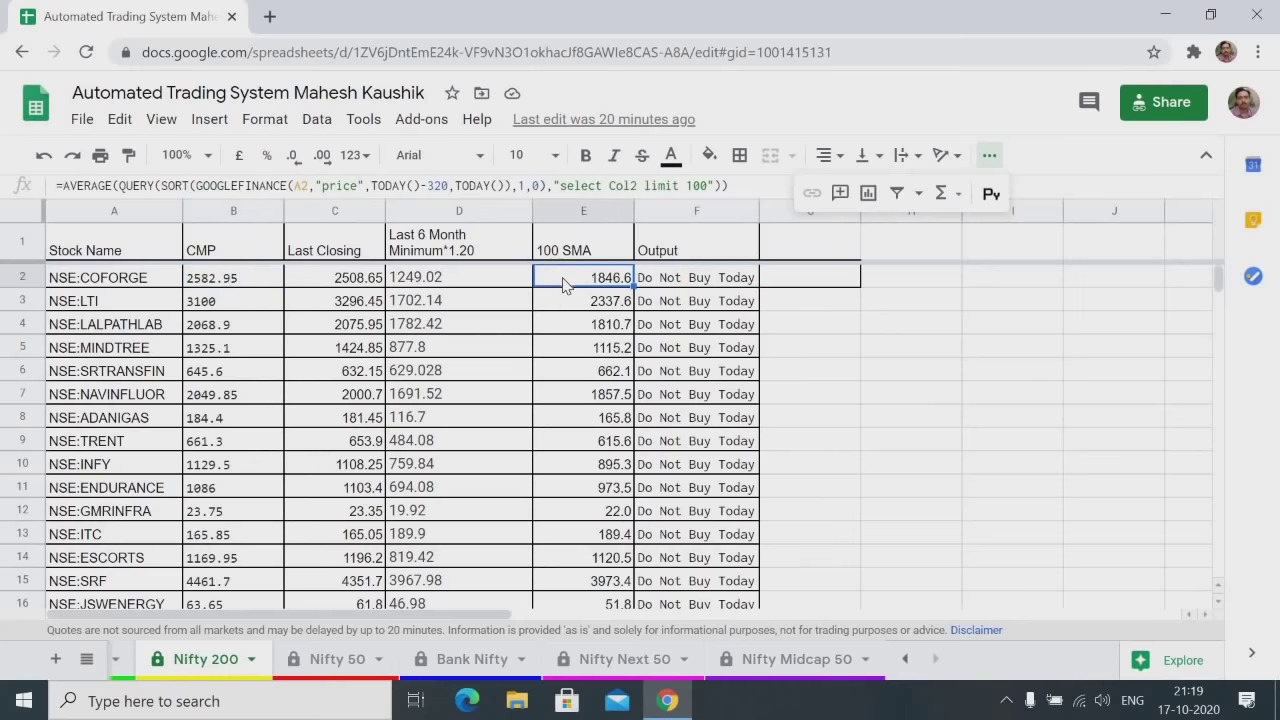
click(352, 281)
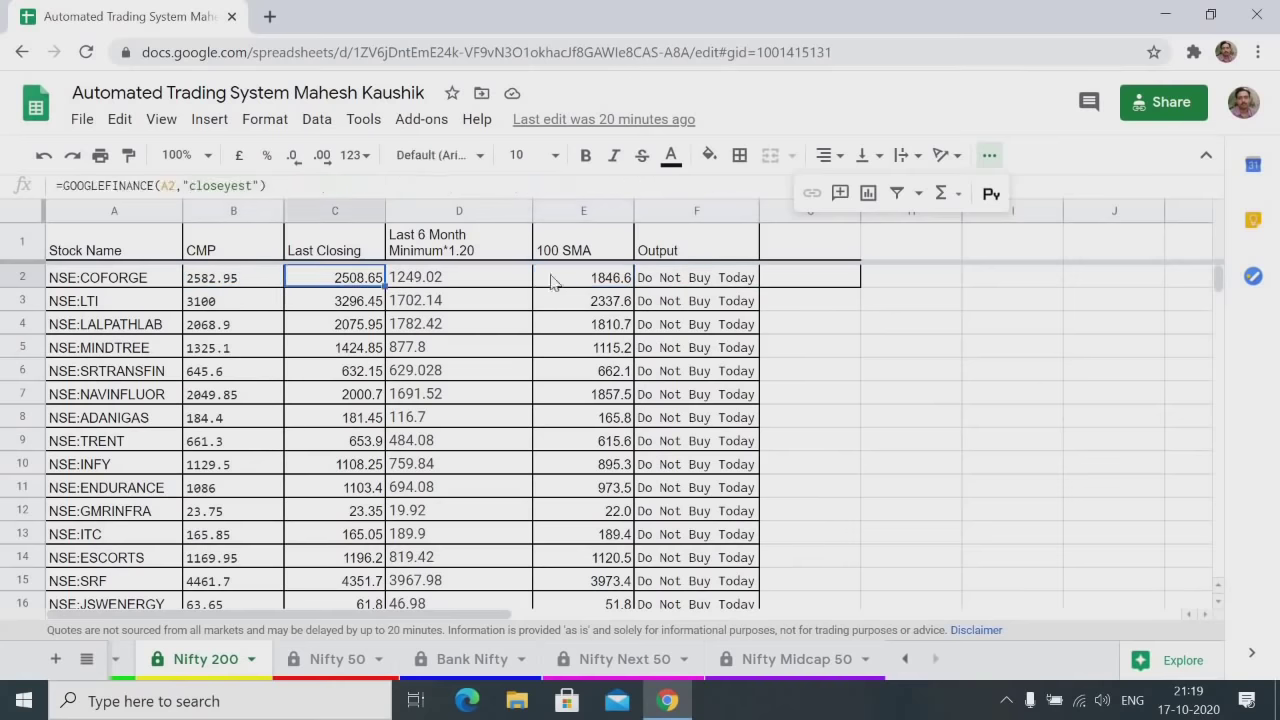
click(572, 280)
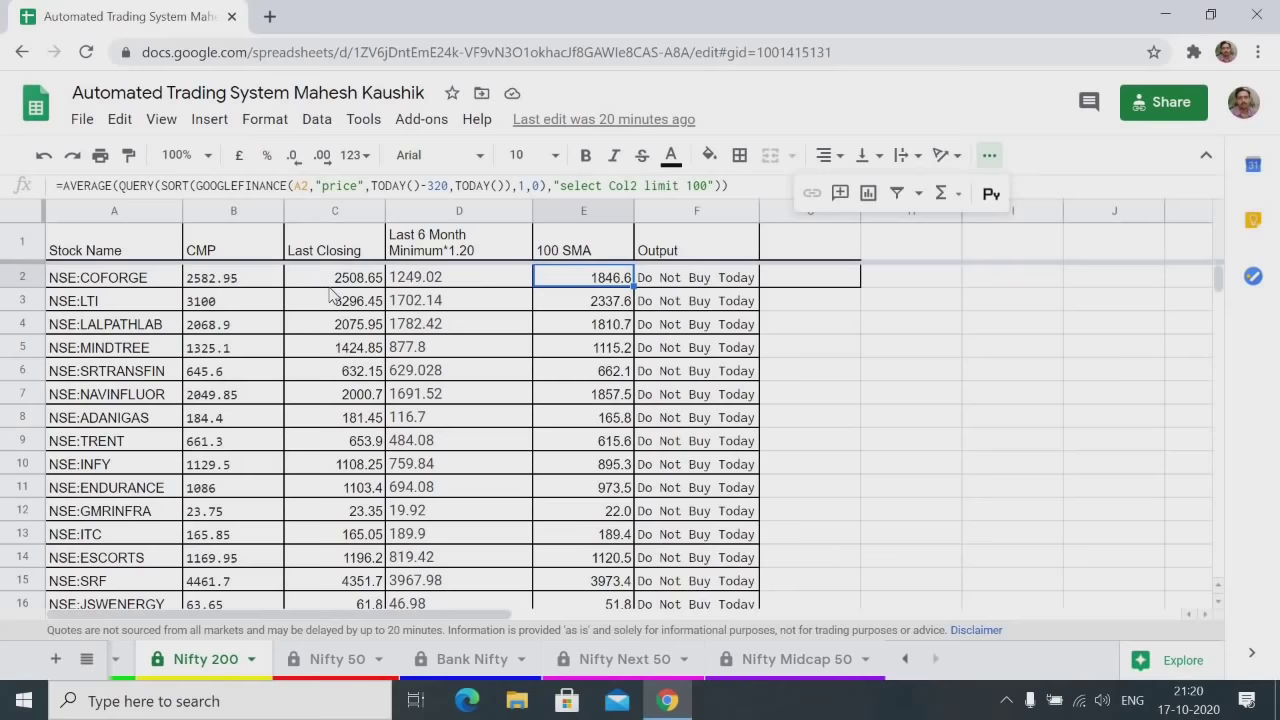
click(413, 285)
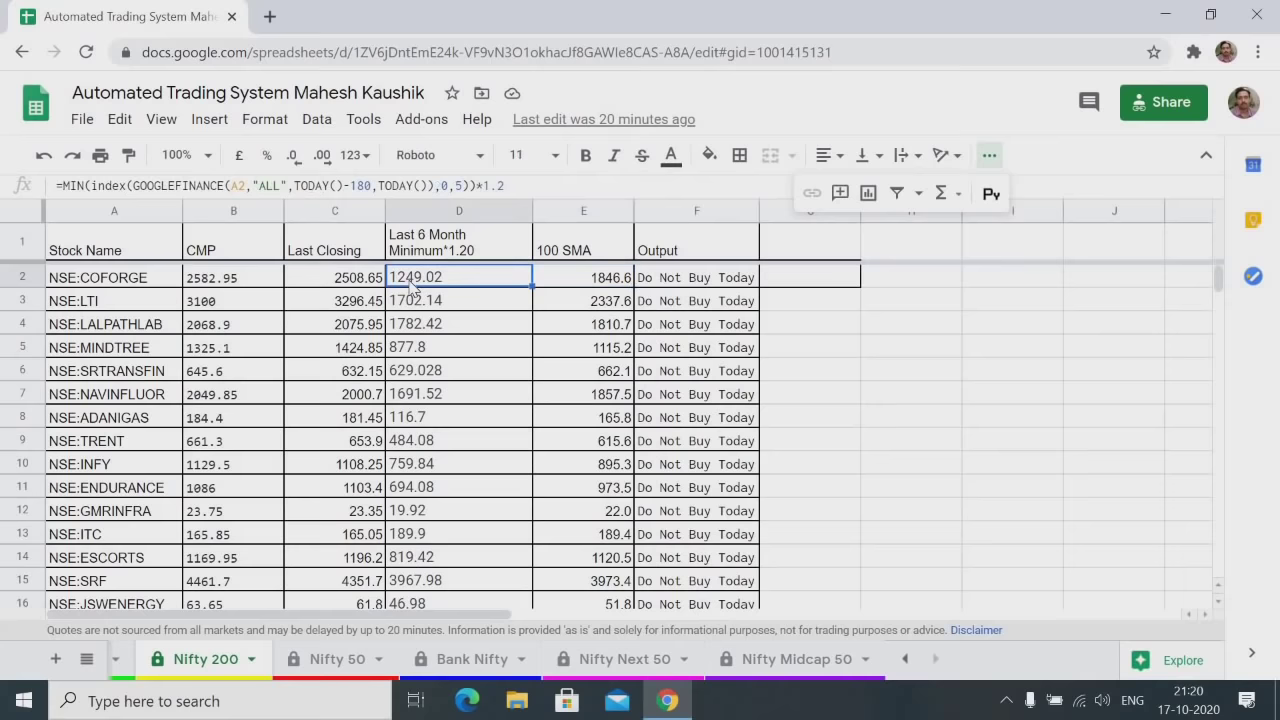
click(228, 283)
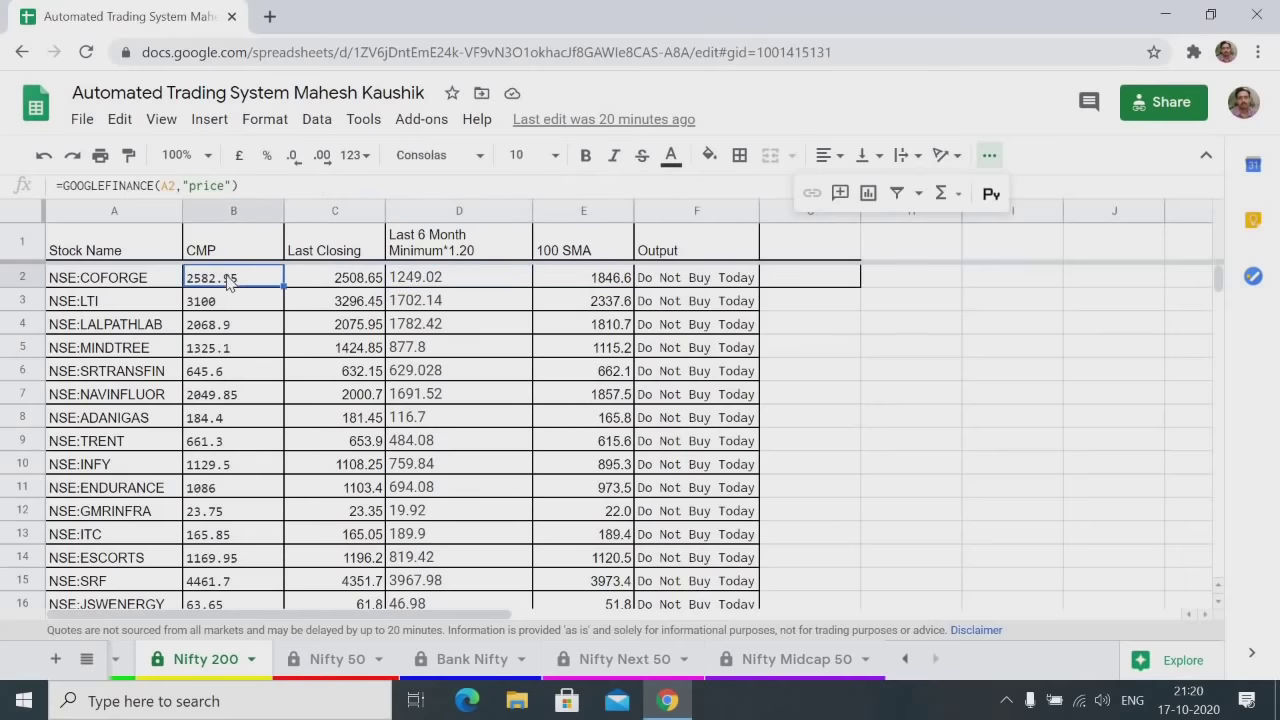
click(664, 289)
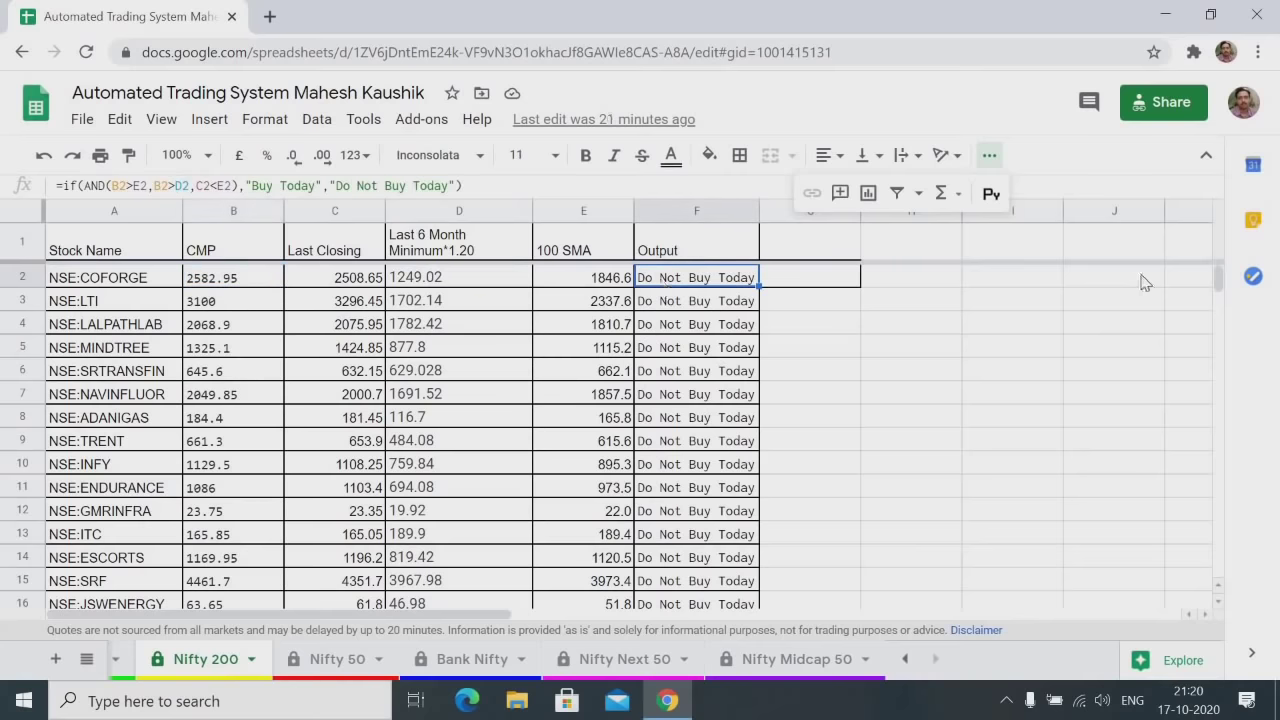
Find the Buy Today row for NSE:BANDHANBNK in Nifty 200 and compare its CMP and Last Closing with the 100 SMA
drag(1217, 288, 1217, 302)
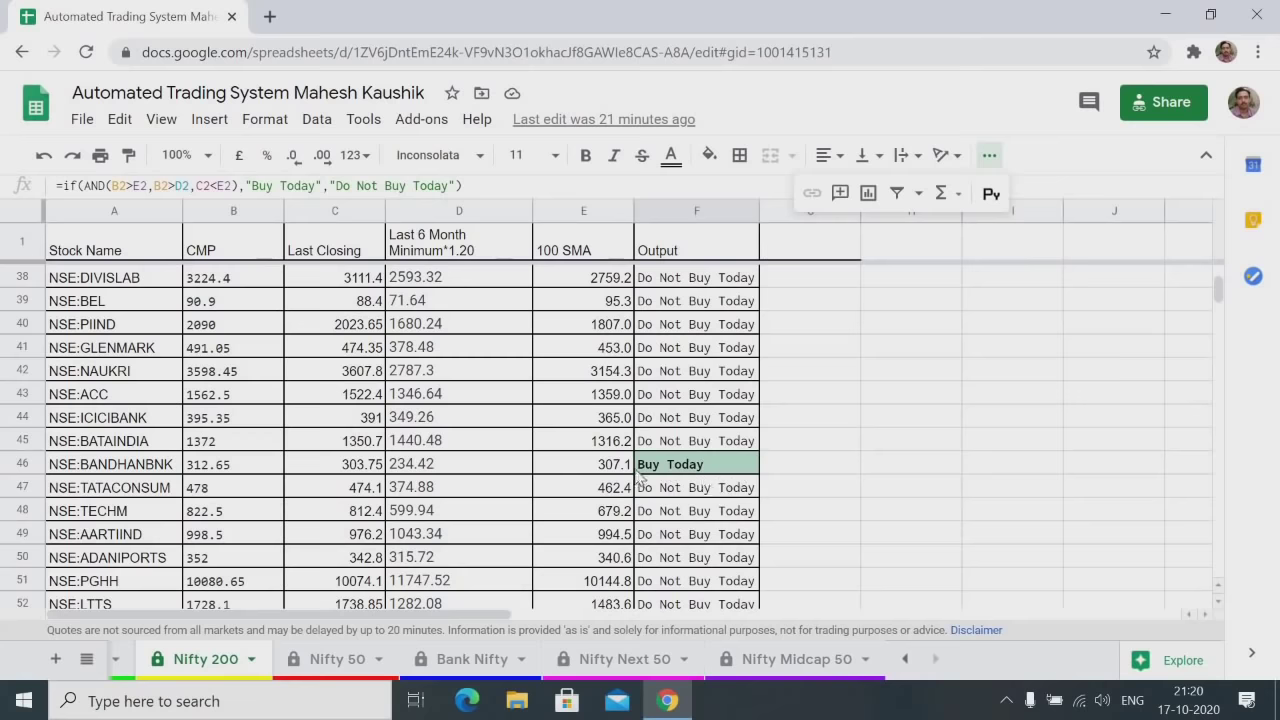
click(150, 472)
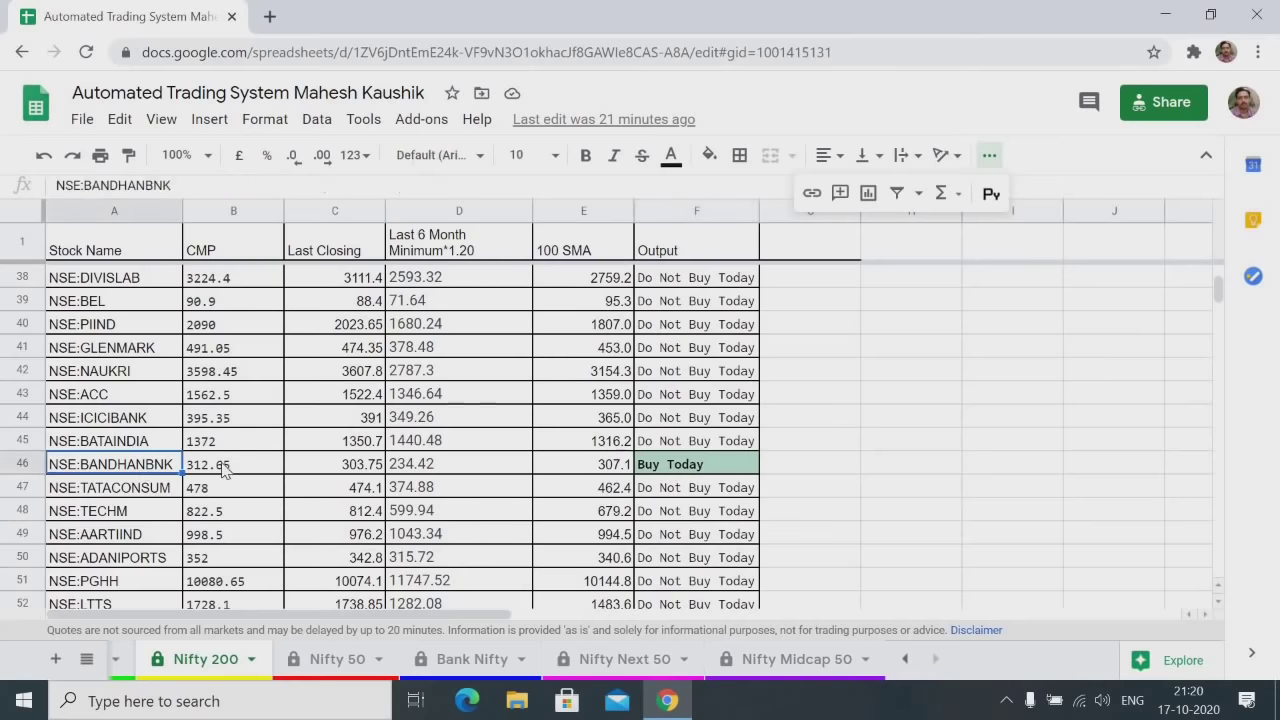
click(222, 470)
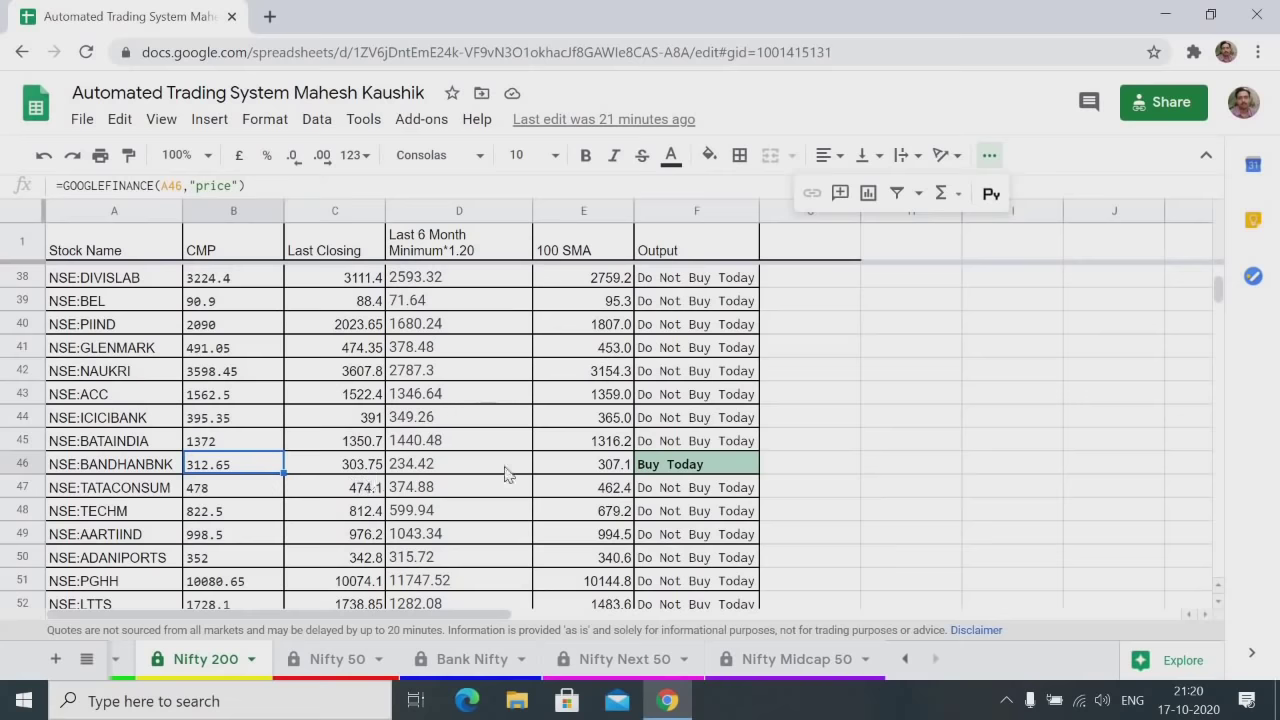
click(556, 465)
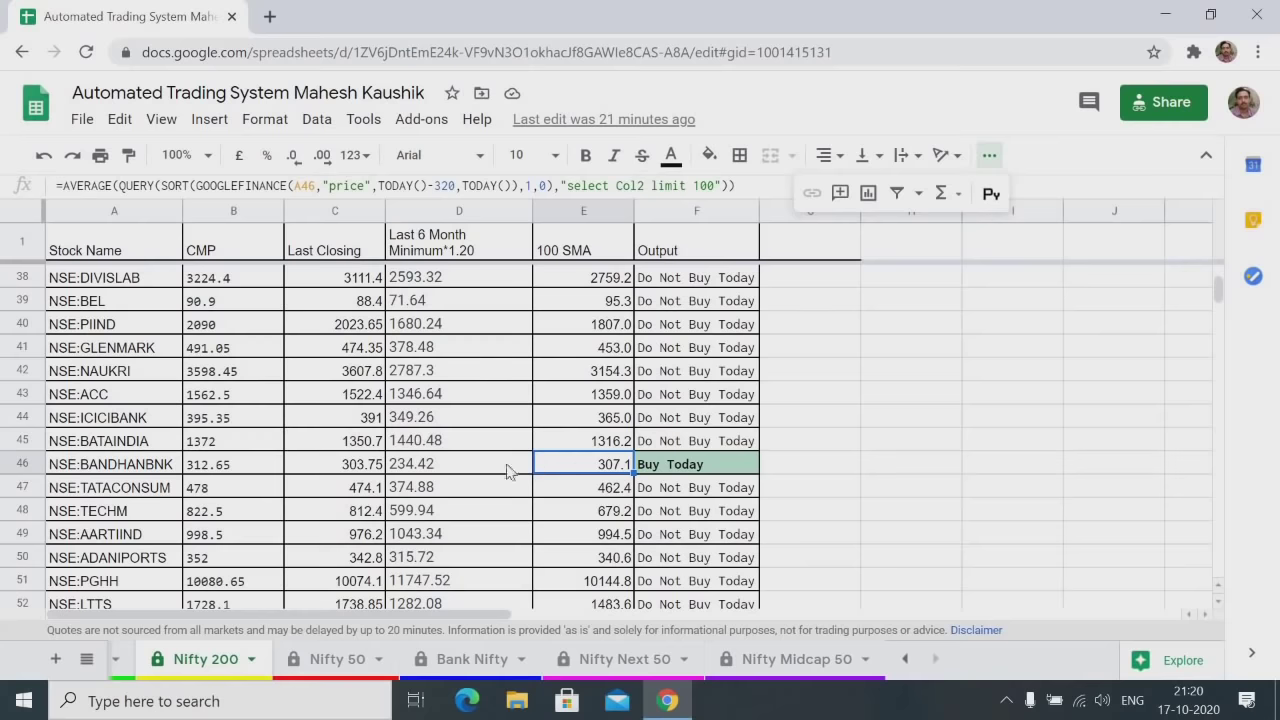
click(352, 475)
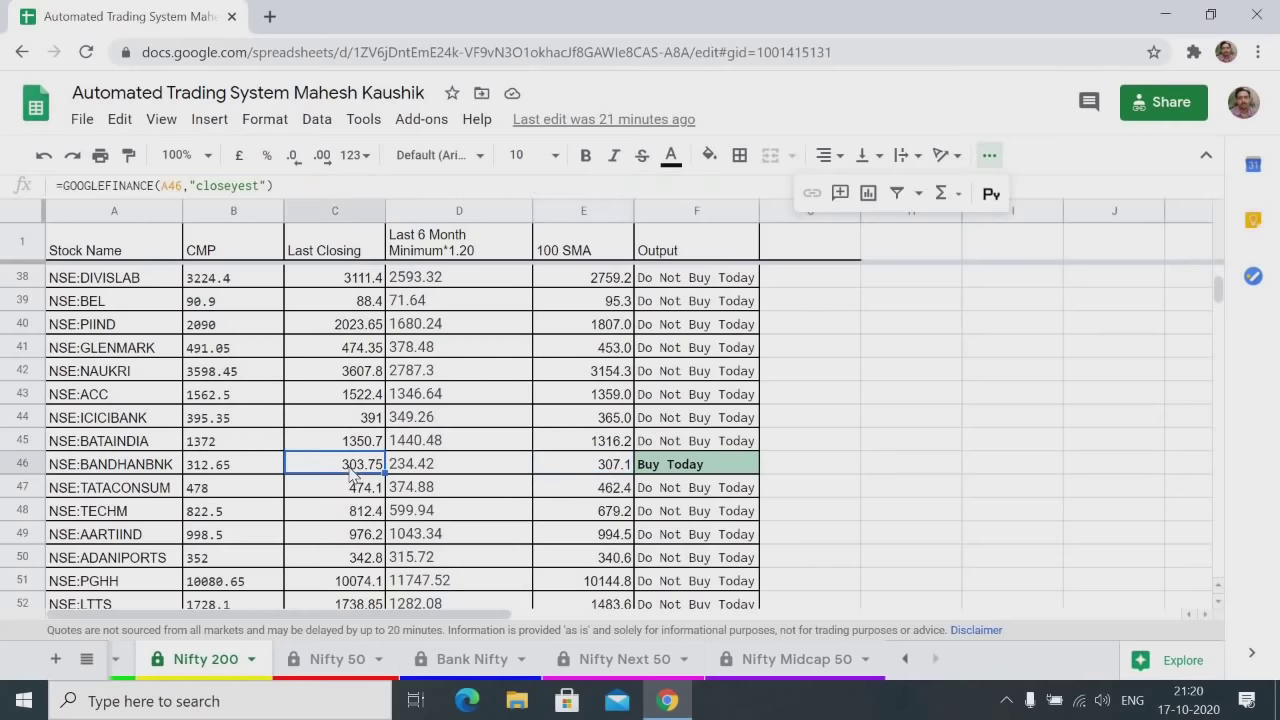
click(575, 468)
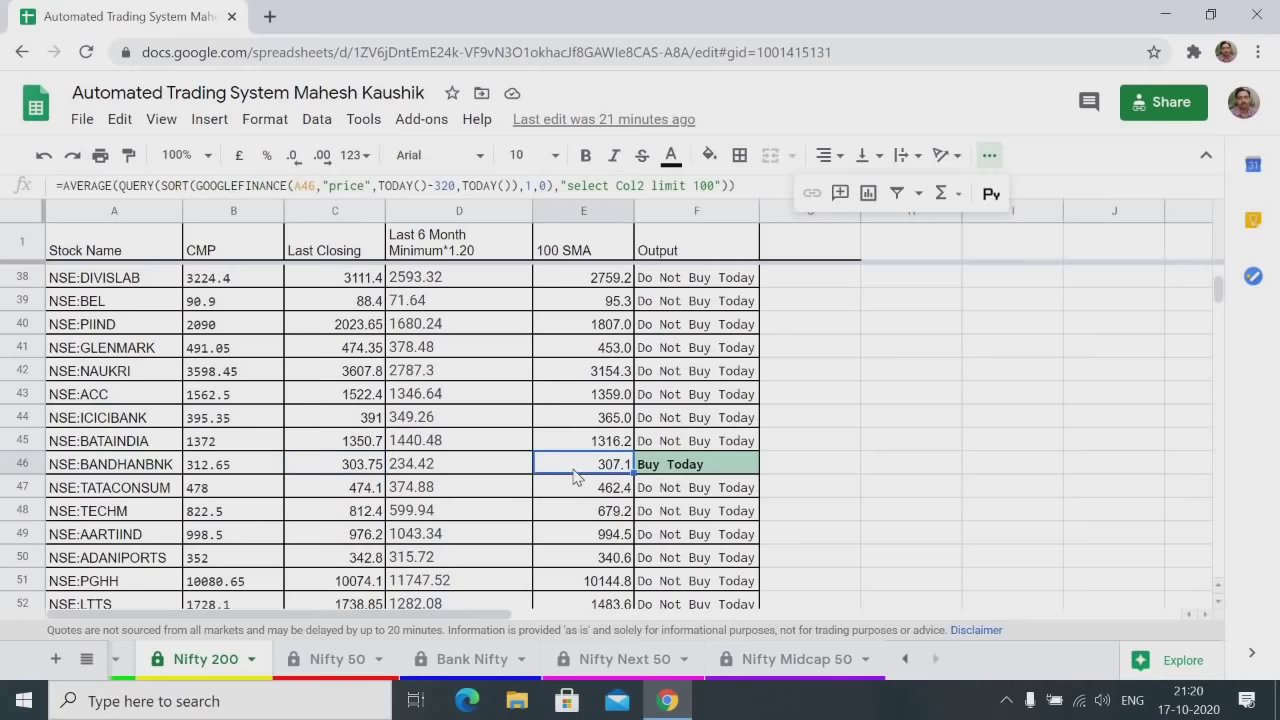
click(348, 474)
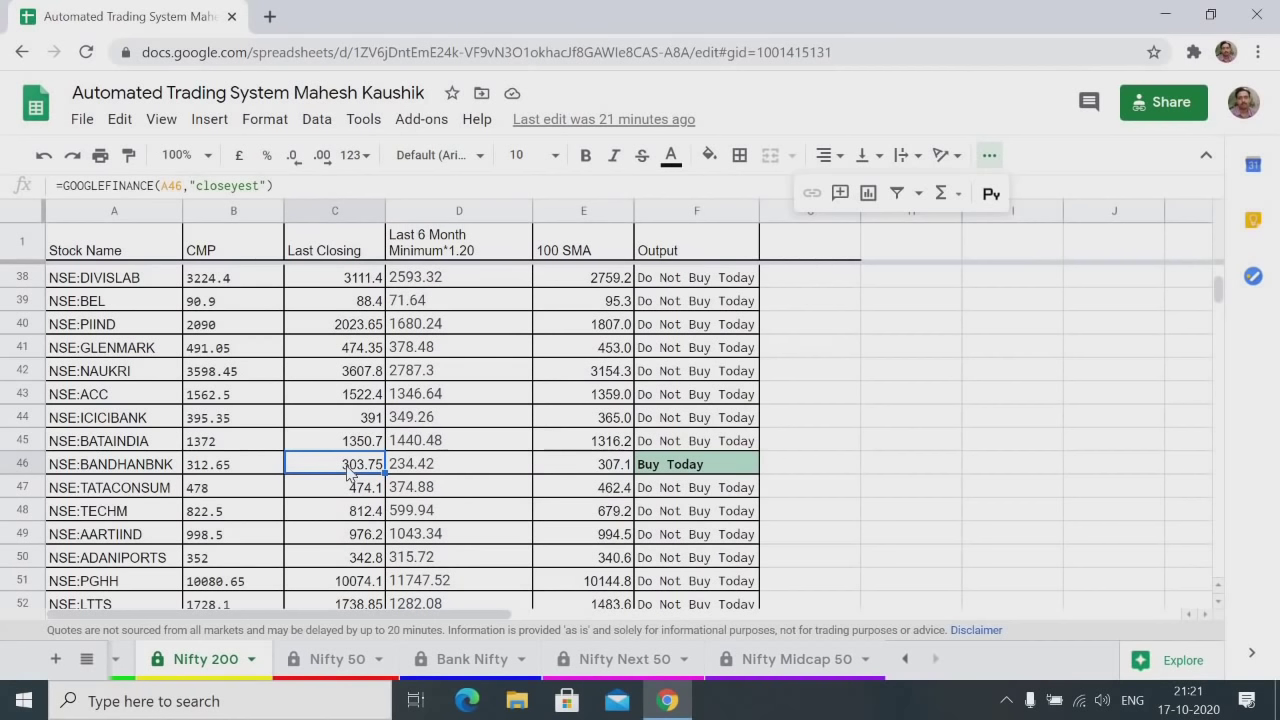
Compare NSE:BANDHANBNK's CMP in B46 with Last 6 Month Minimum*1.20 in D46, and check the Output formula in F46
click(230, 472)
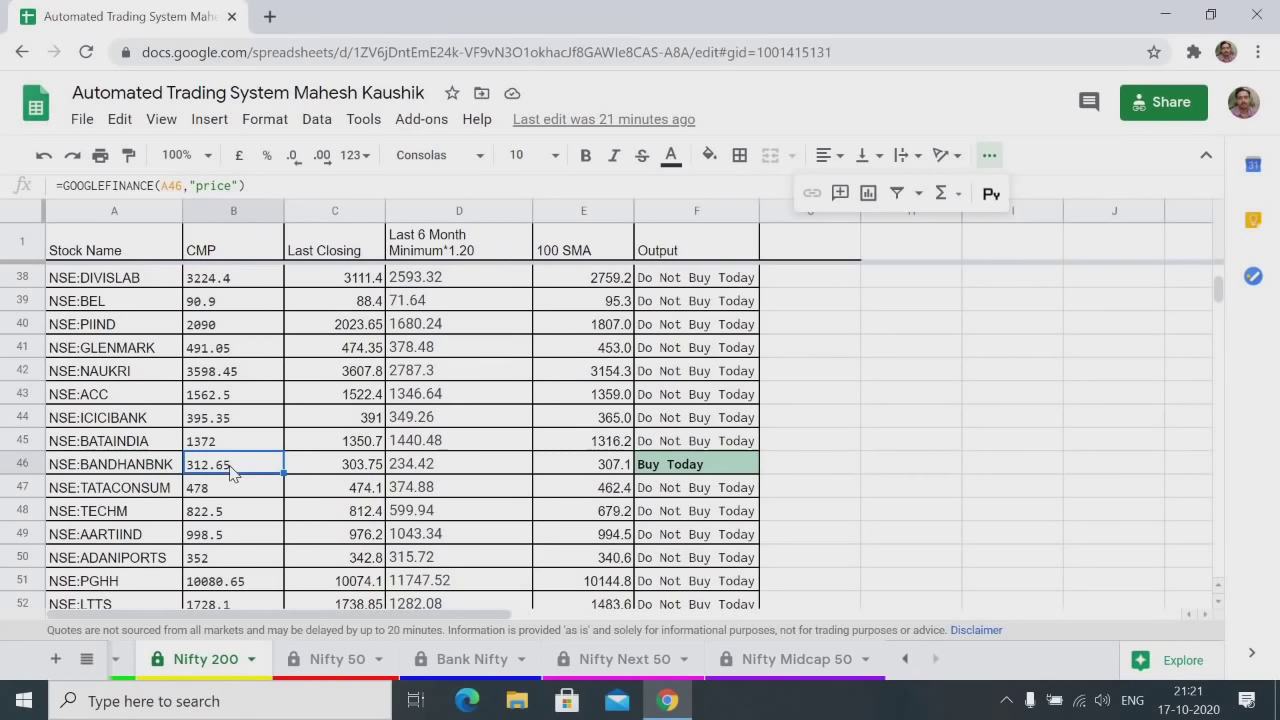
click(426, 471)
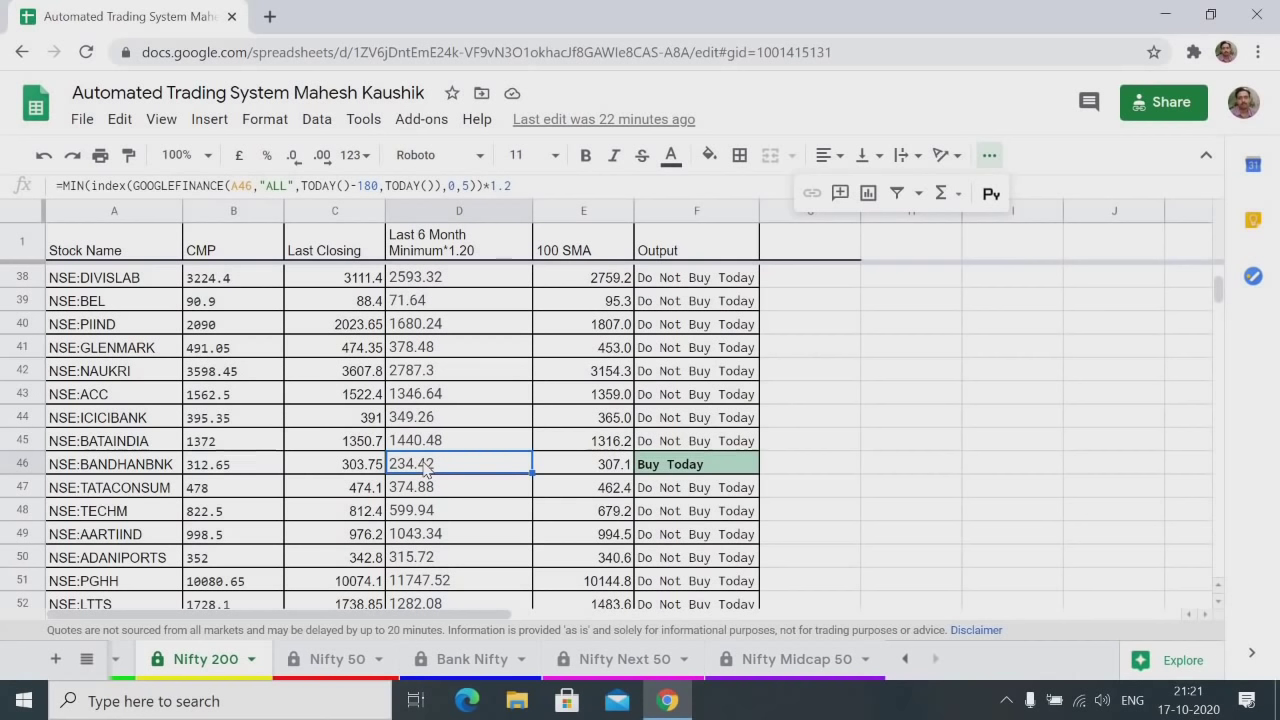
click(225, 476)
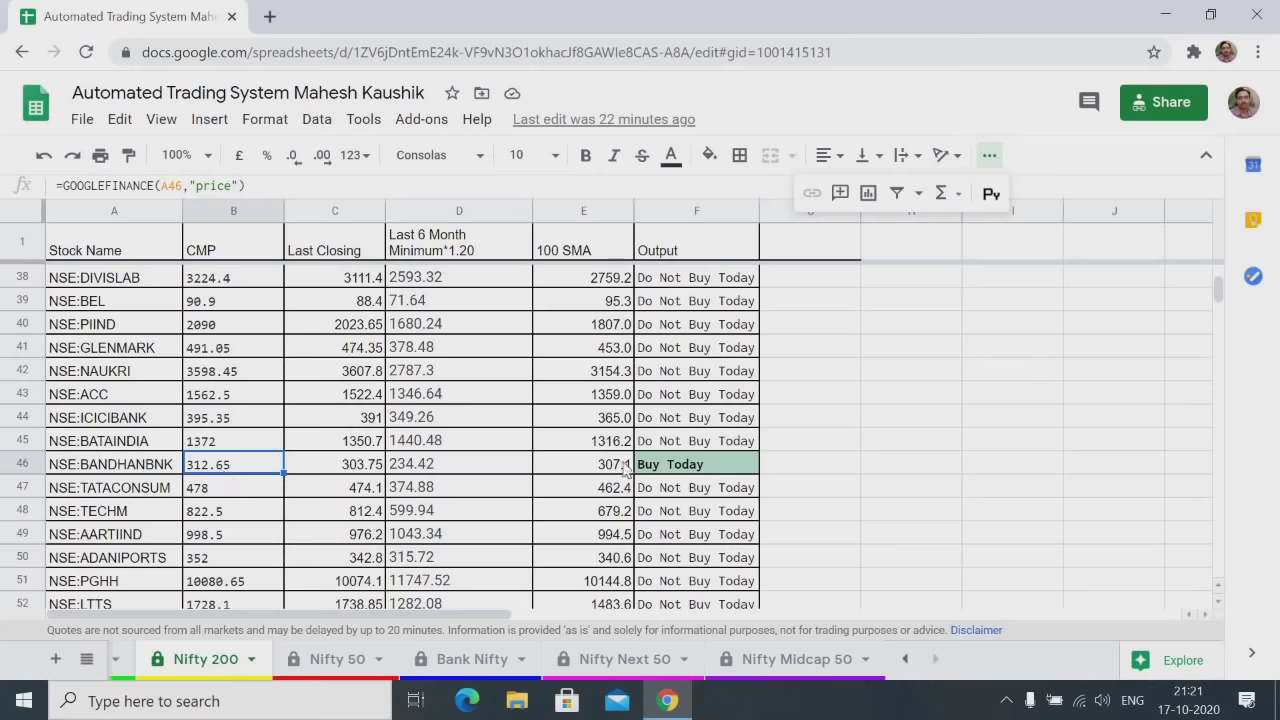
click(660, 468)
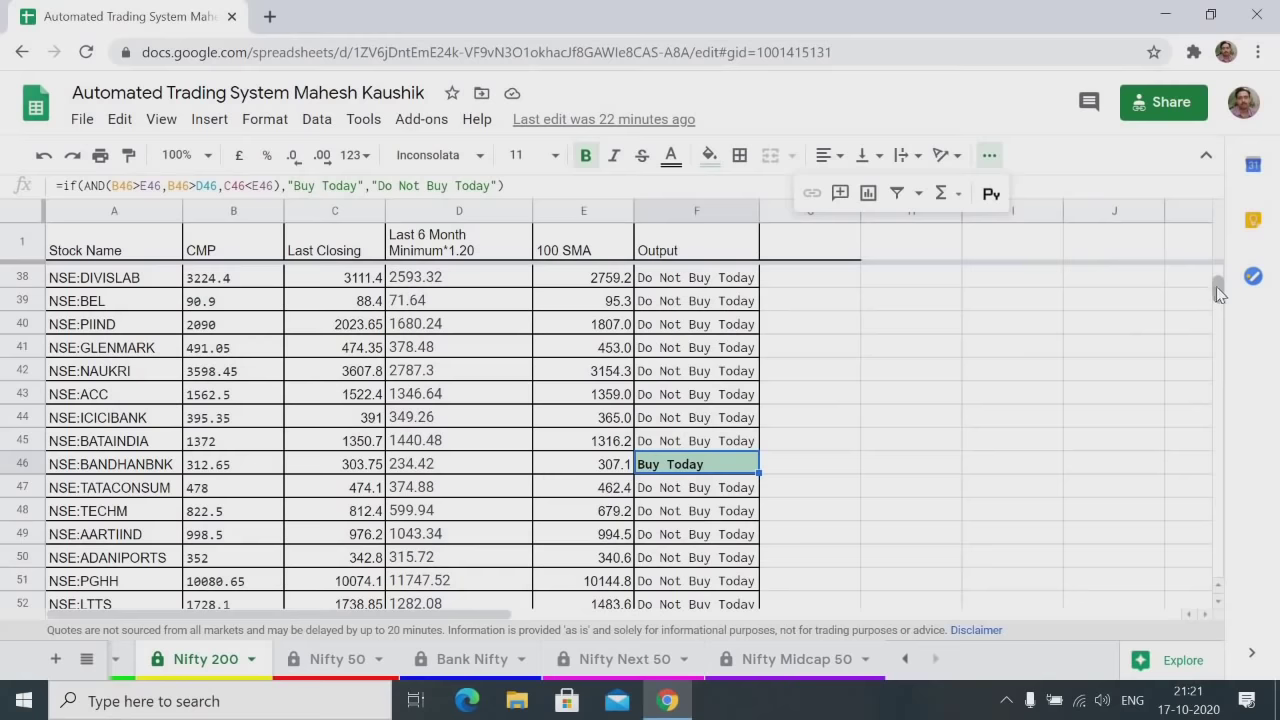
Find the Buy Today row for NSE:KOTAKBANK in Nifty 200 and compare its CMP with Last 6 Month Minimum*1.20
scroll(1216, 290, down, 15)
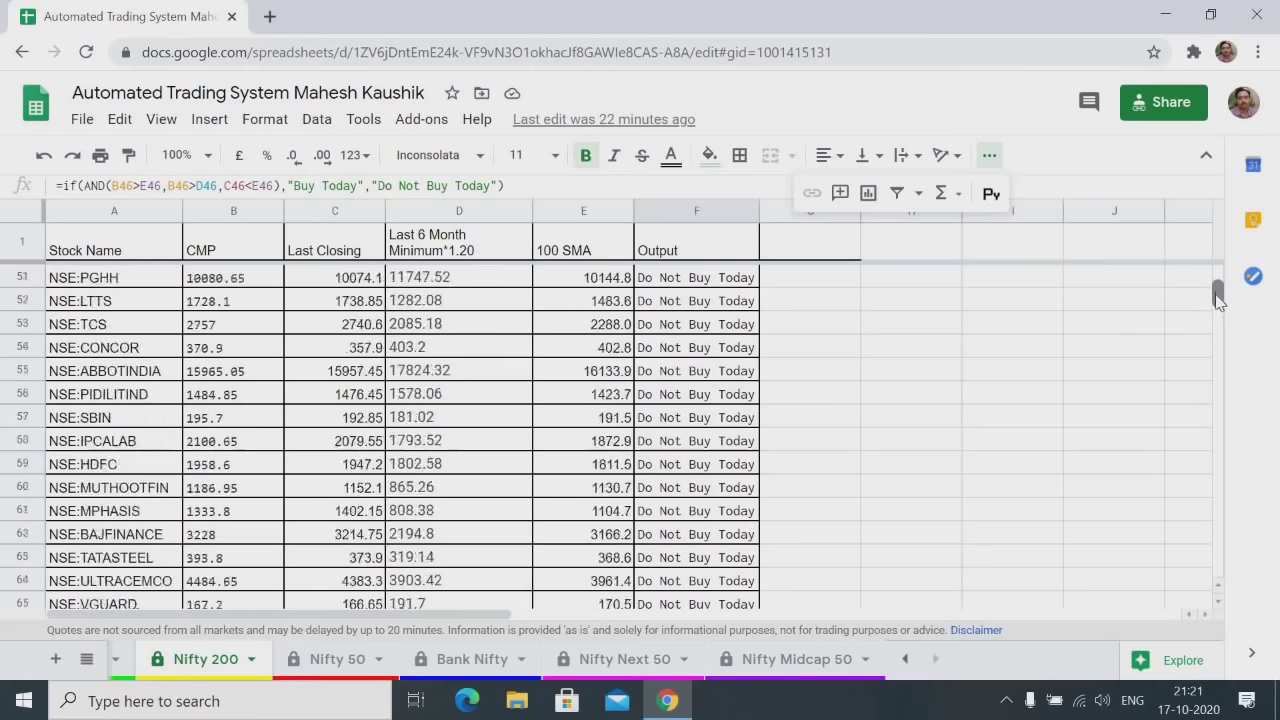
scroll(1216, 312, down, 3)
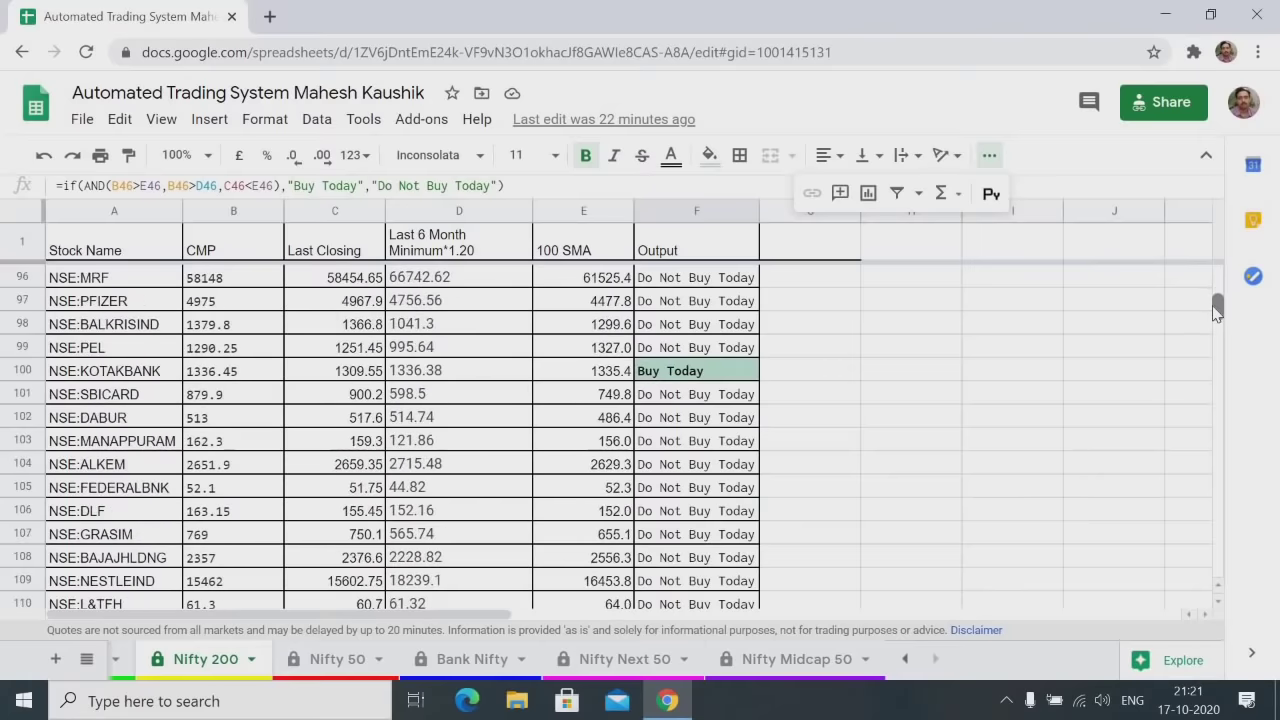
click(18, 370)
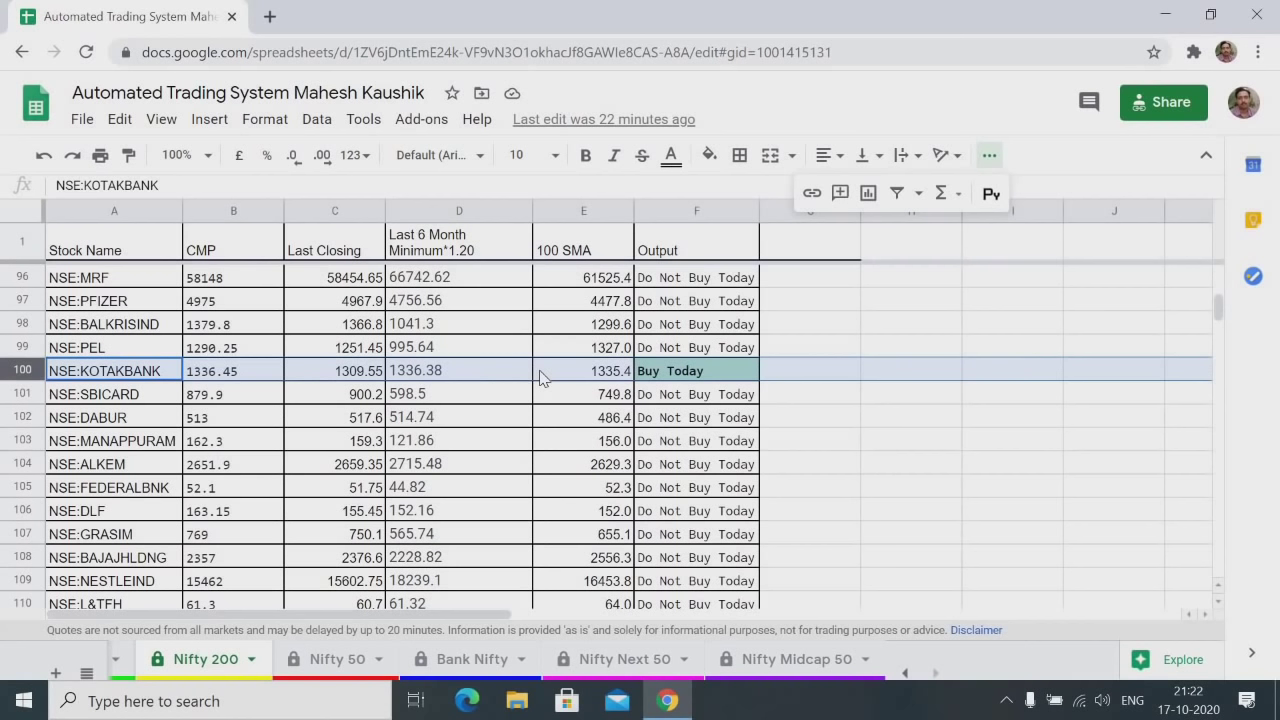
click(250, 379)
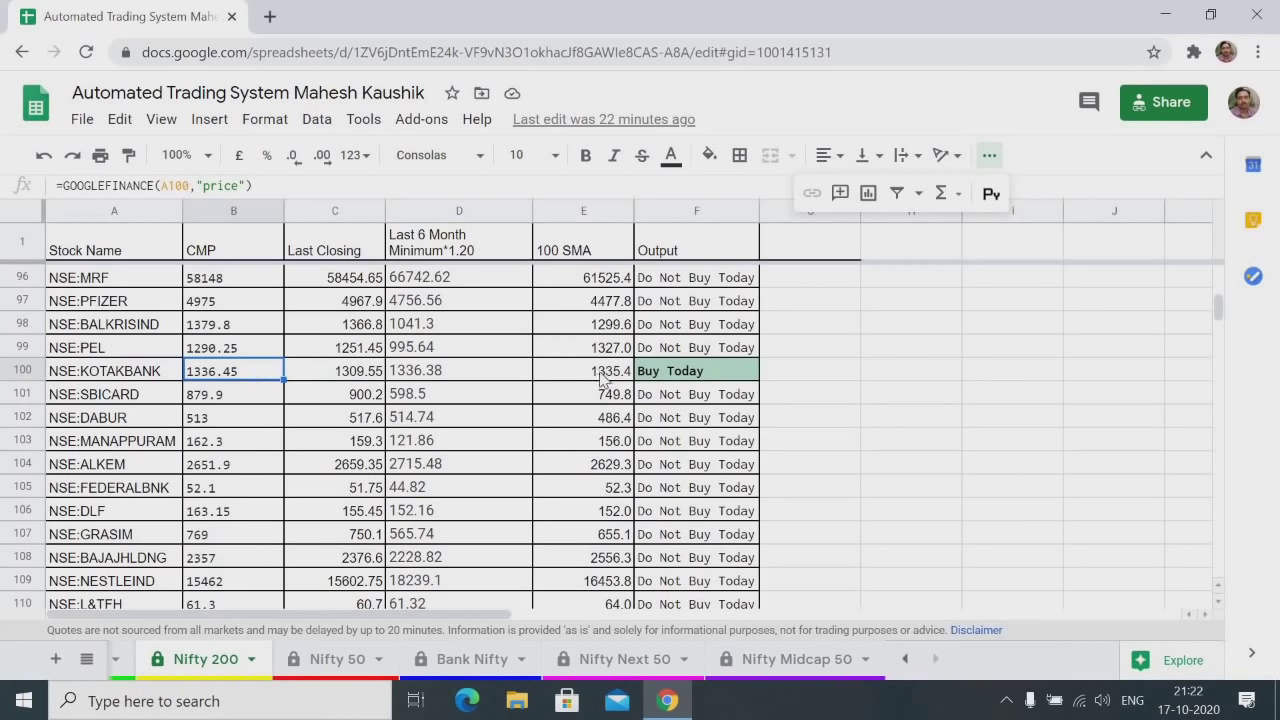
click(416, 378)
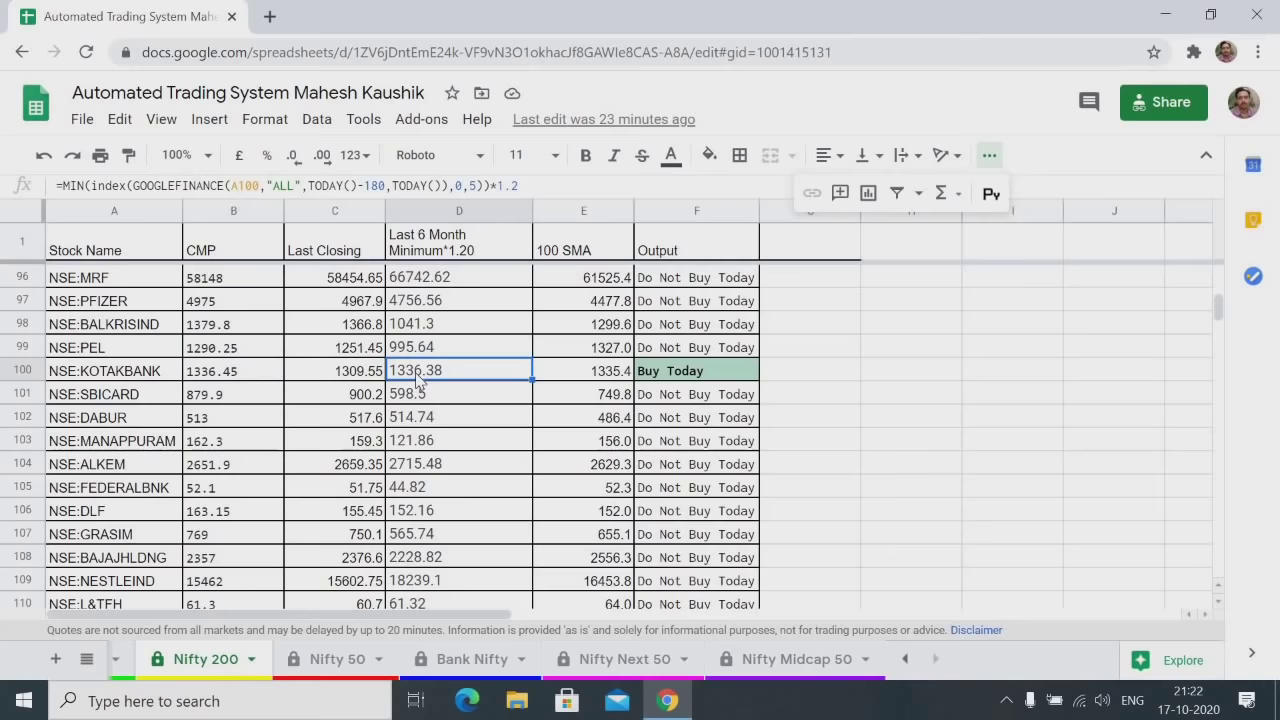
click(243, 378)
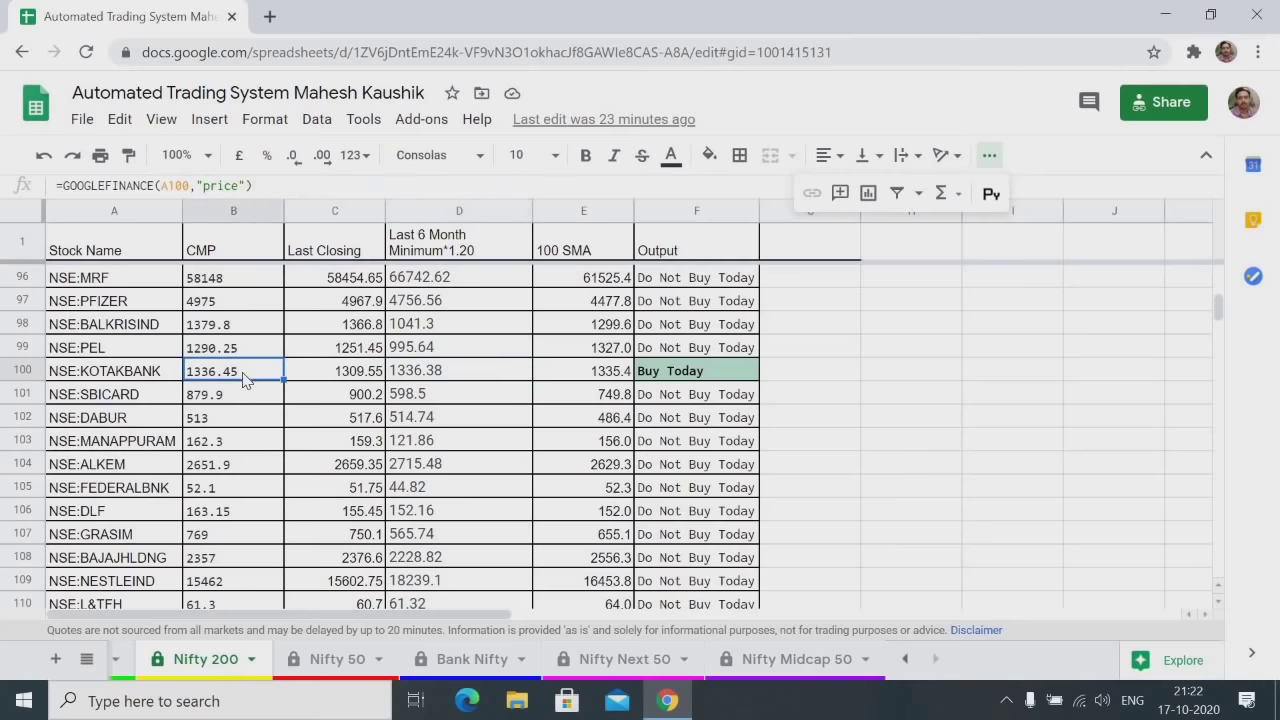
Recheck NSE:KOTAKBANK's Last 6 Month Minimum*1.20 in D100 against its CMP in B100 on the Nifty 200 sheet
click(425, 378)
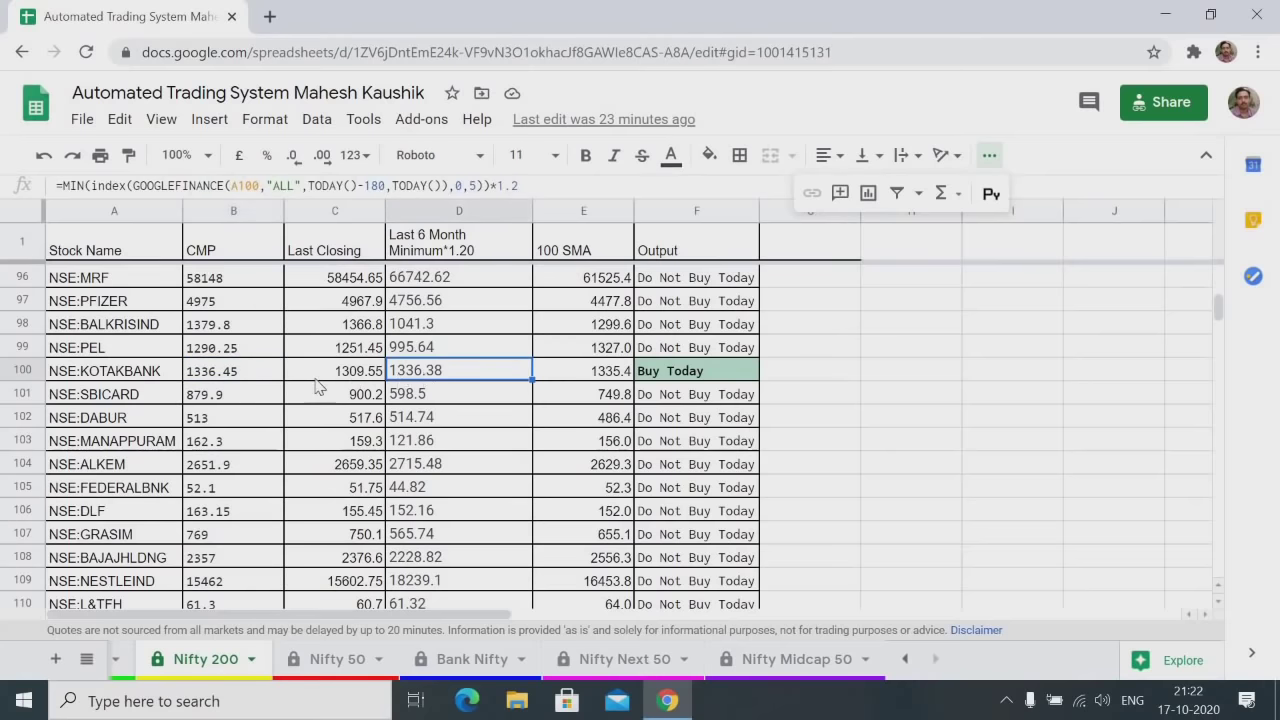
click(243, 378)
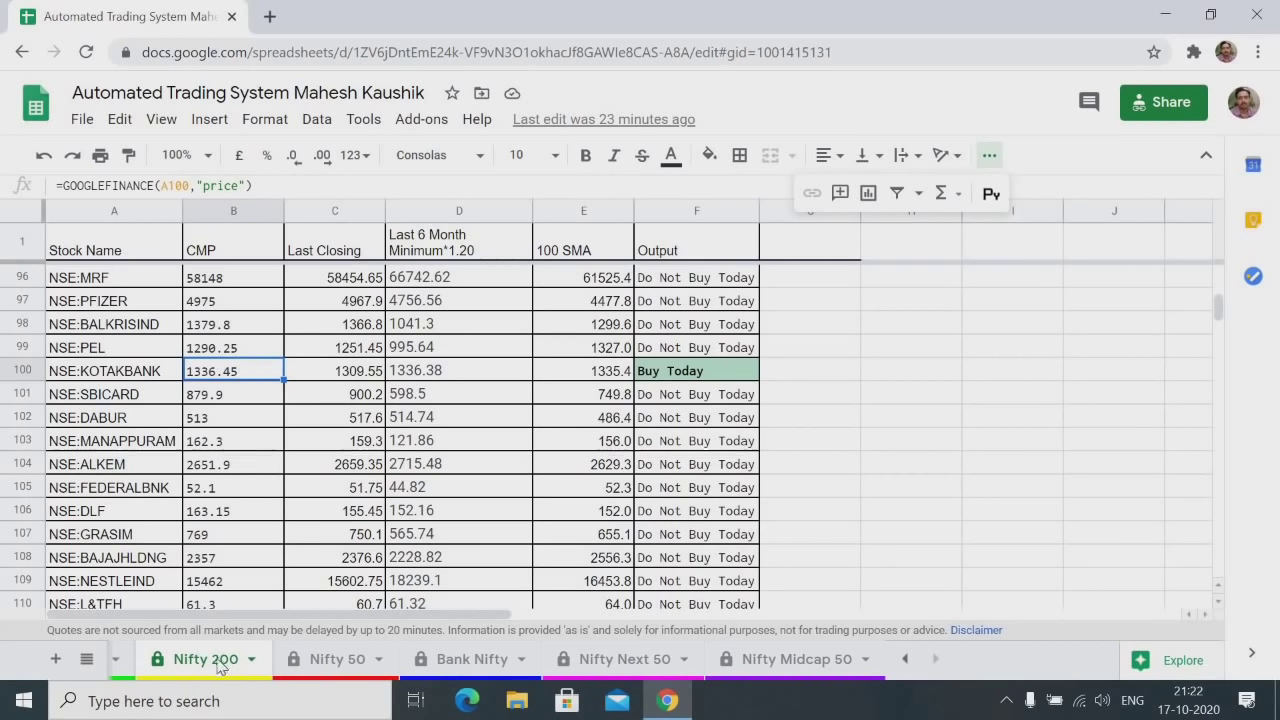
Look through the ETF, Nifty 200, Nifty 50 and Bank Nifty sheets for stocks marked Buy Today
click(114, 670)
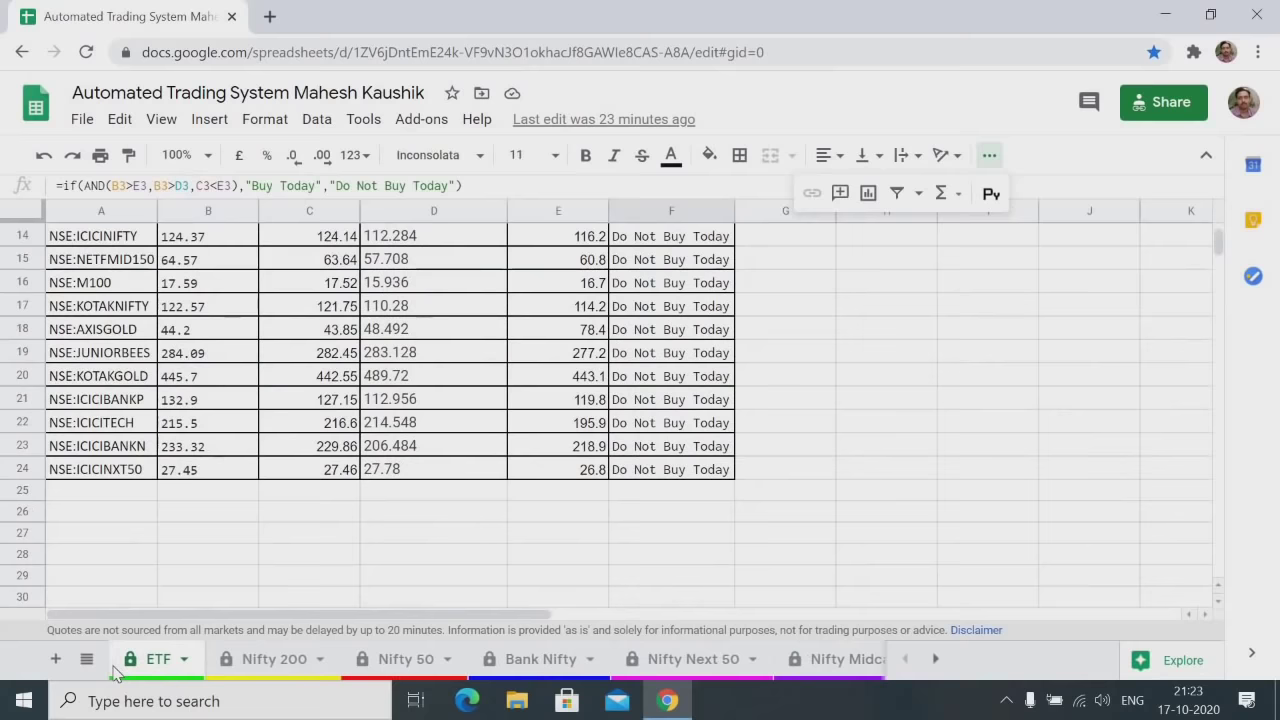
click(273, 659)
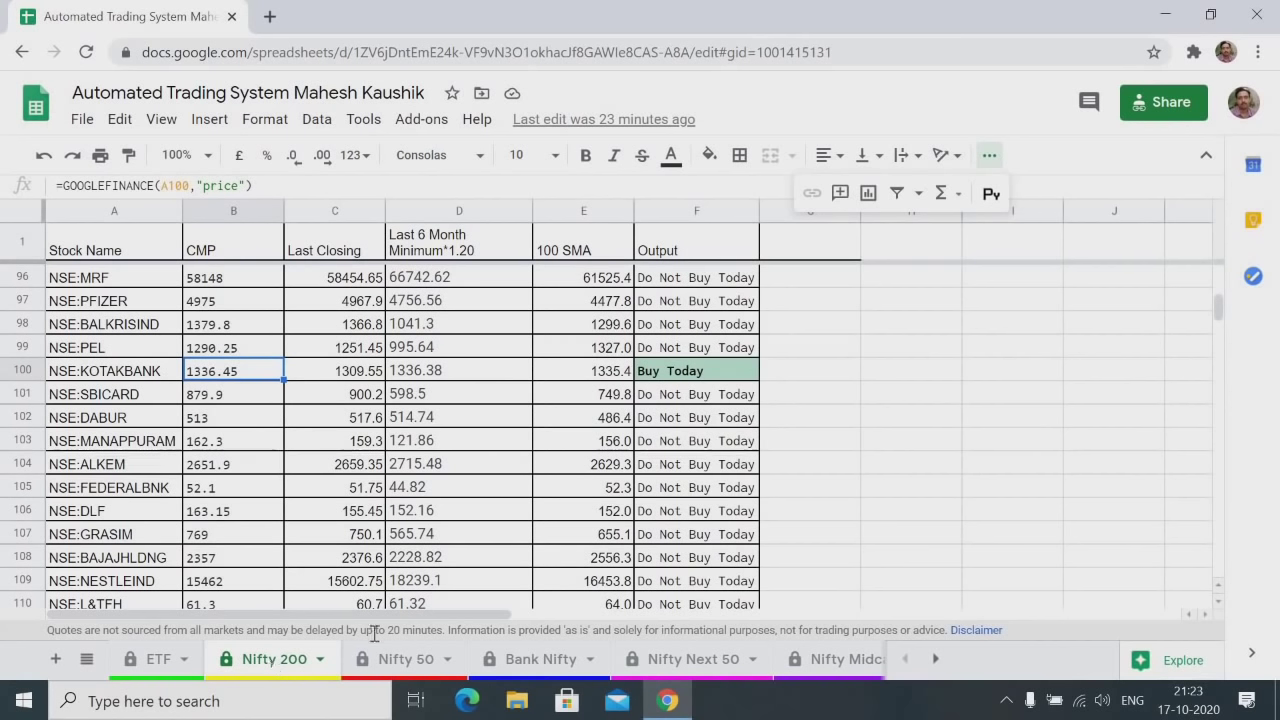
click(405, 666)
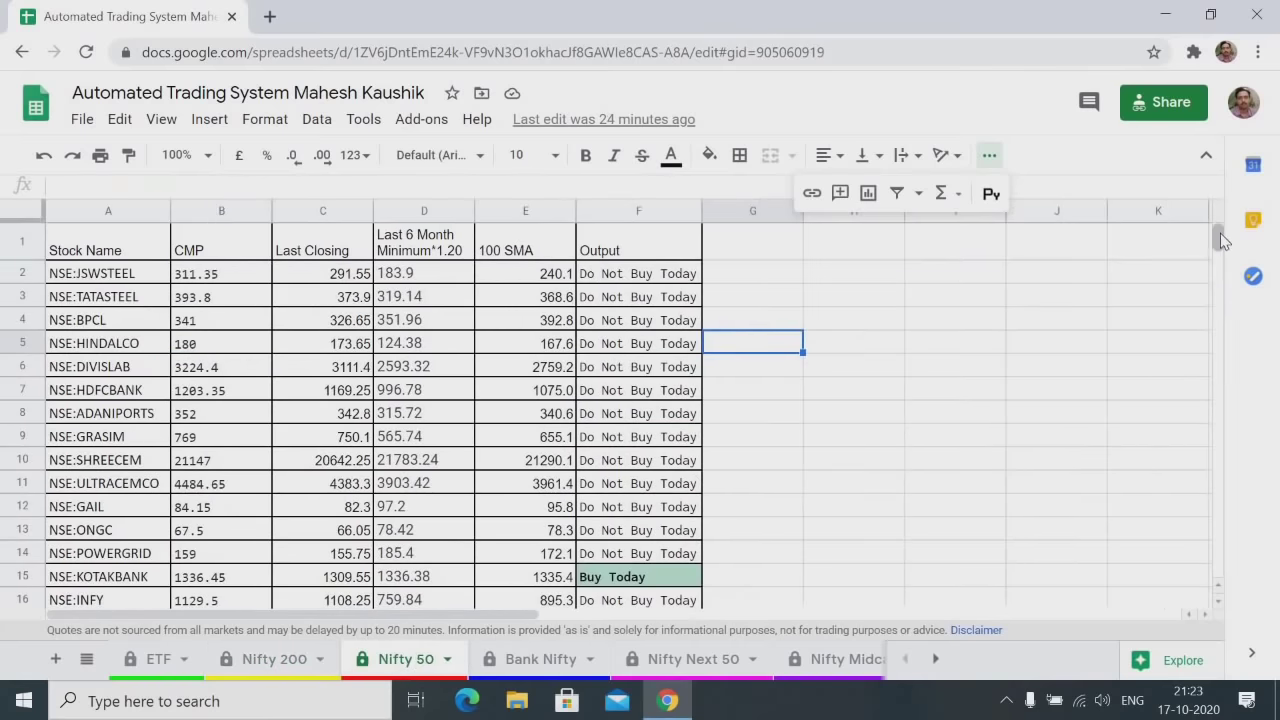
mouse_move(1220, 233)
mouse_down()
mouse_move(1220, 257)
mouse_move(1224, 241)
mouse_up()
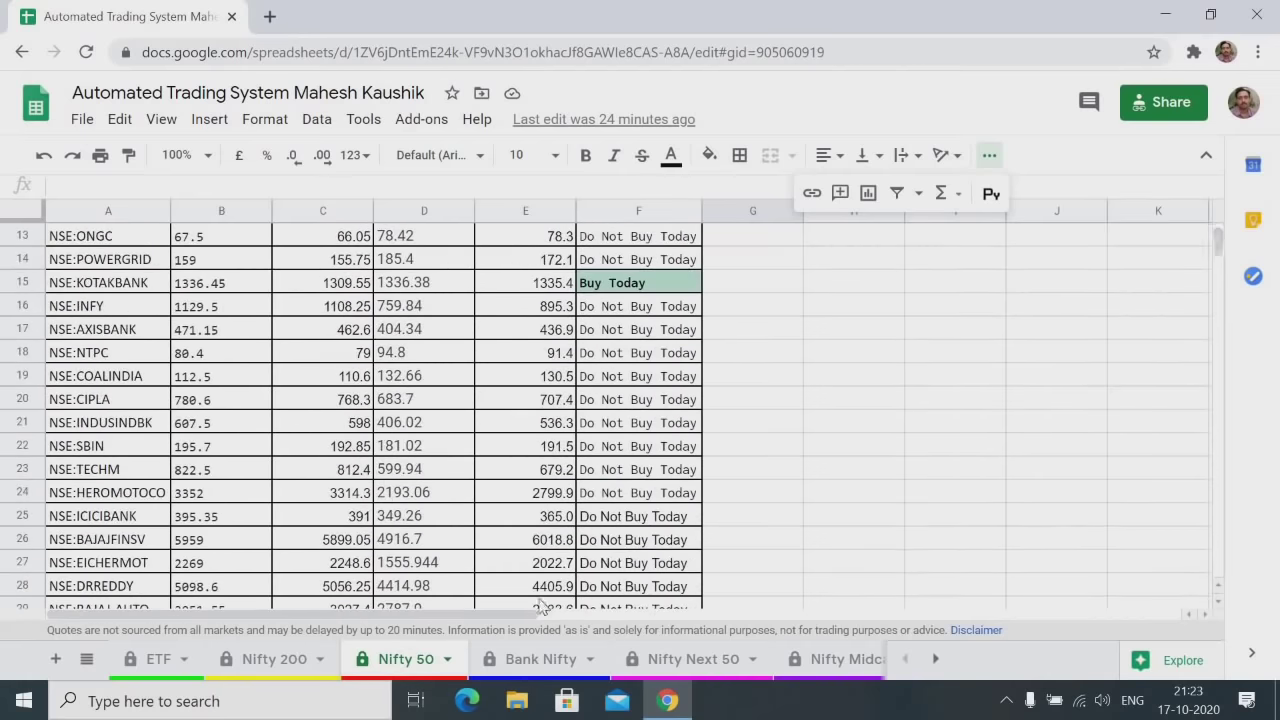
click(535, 660)
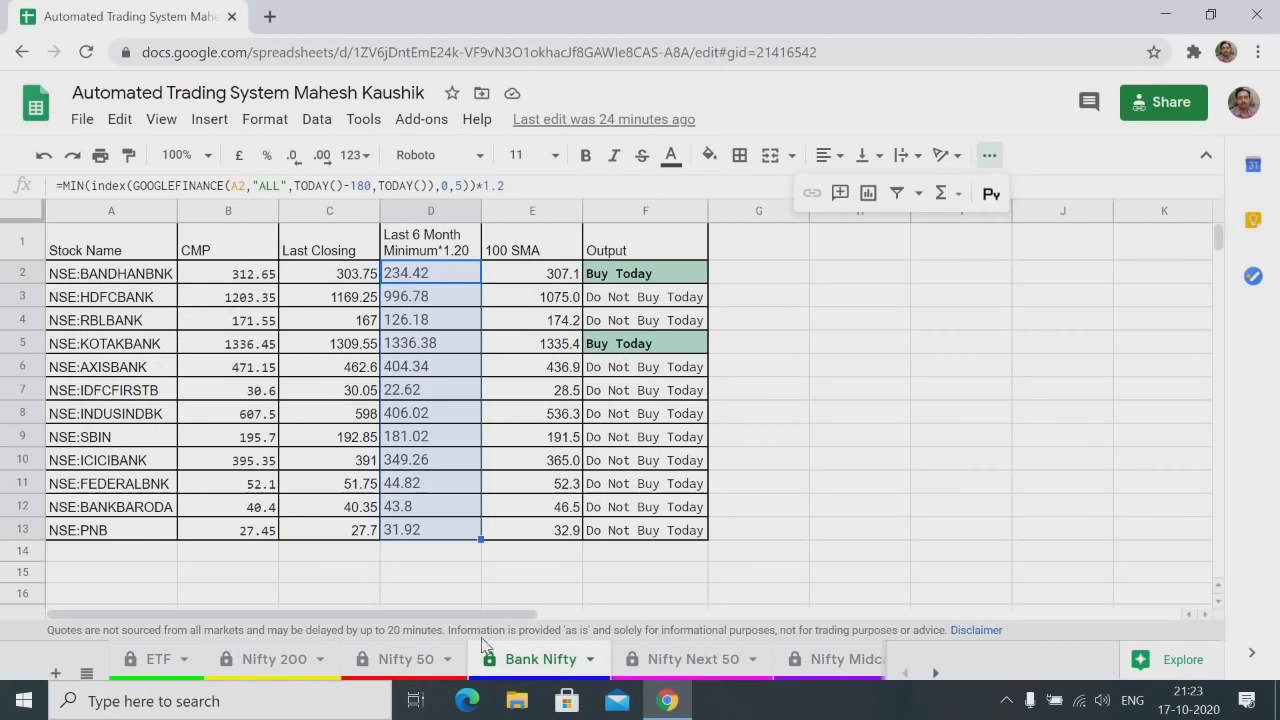
Find the Buy Today row for NSE:MOTHERSUMI in Nifty Next 50 and compare its CMP with Last Closing and Last 6 Month Minimum*1.20
click(679, 667)
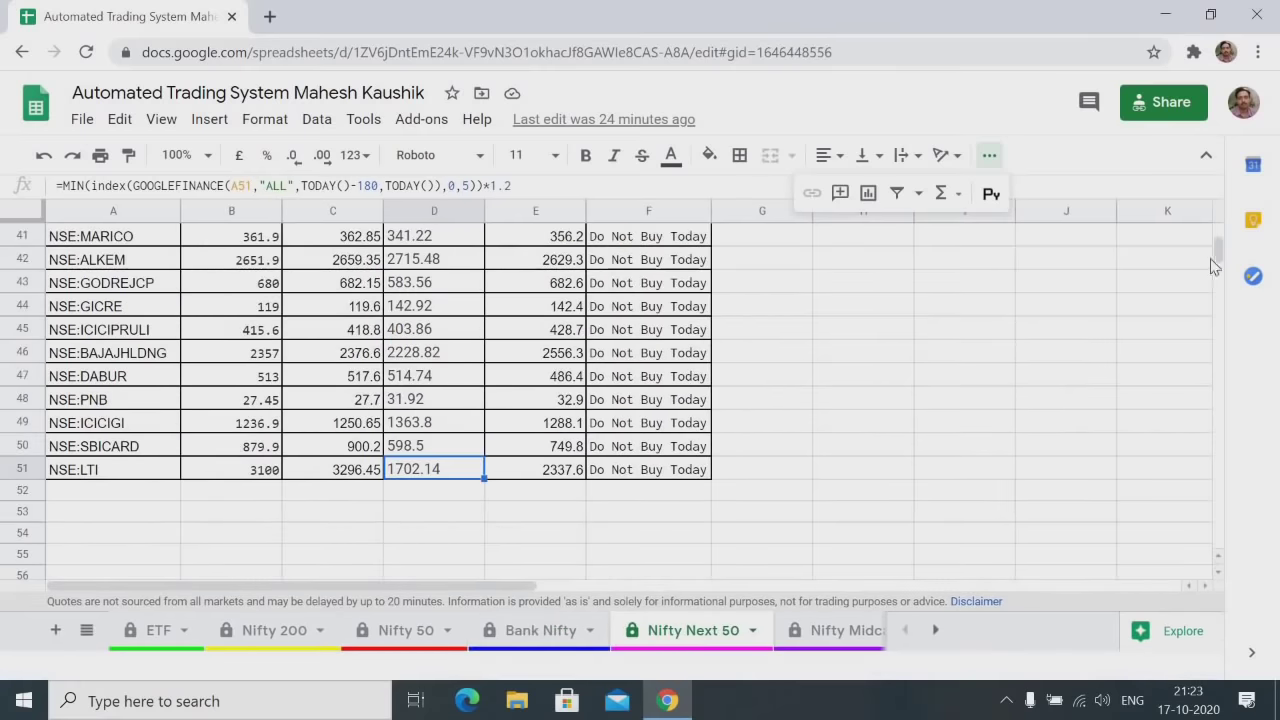
drag(1220, 260, 1222, 254)
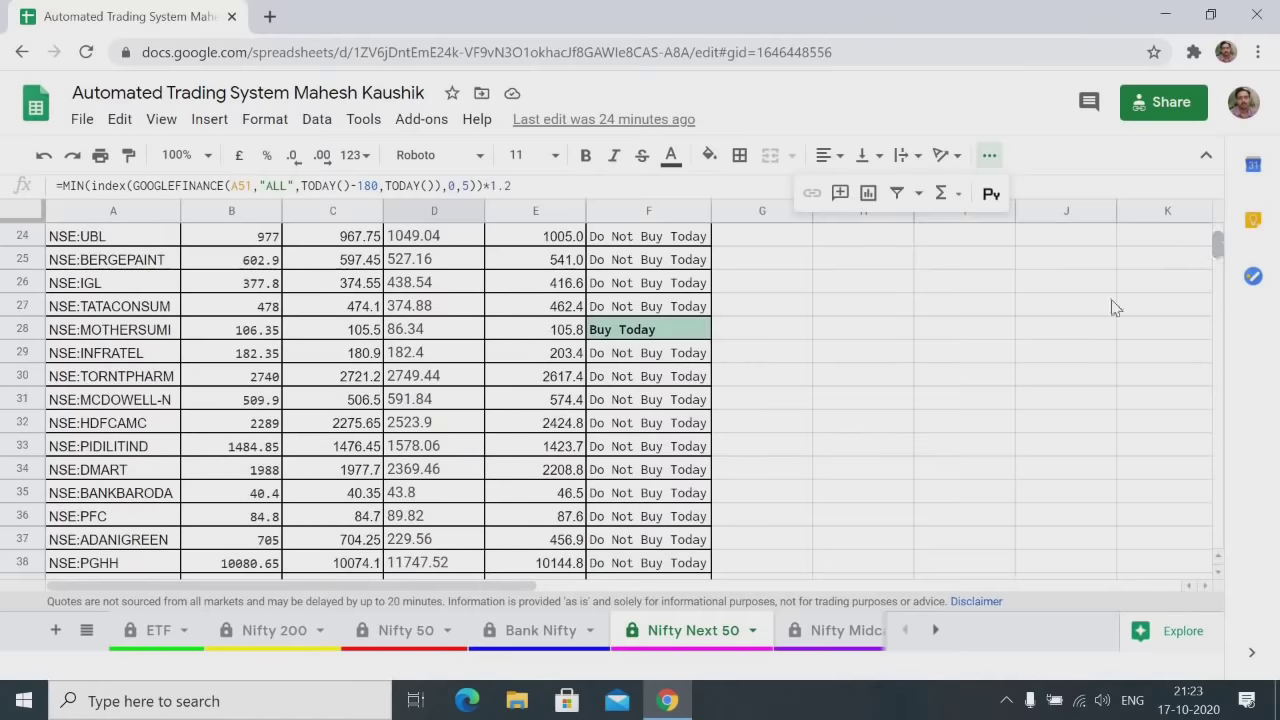
click(124, 335)
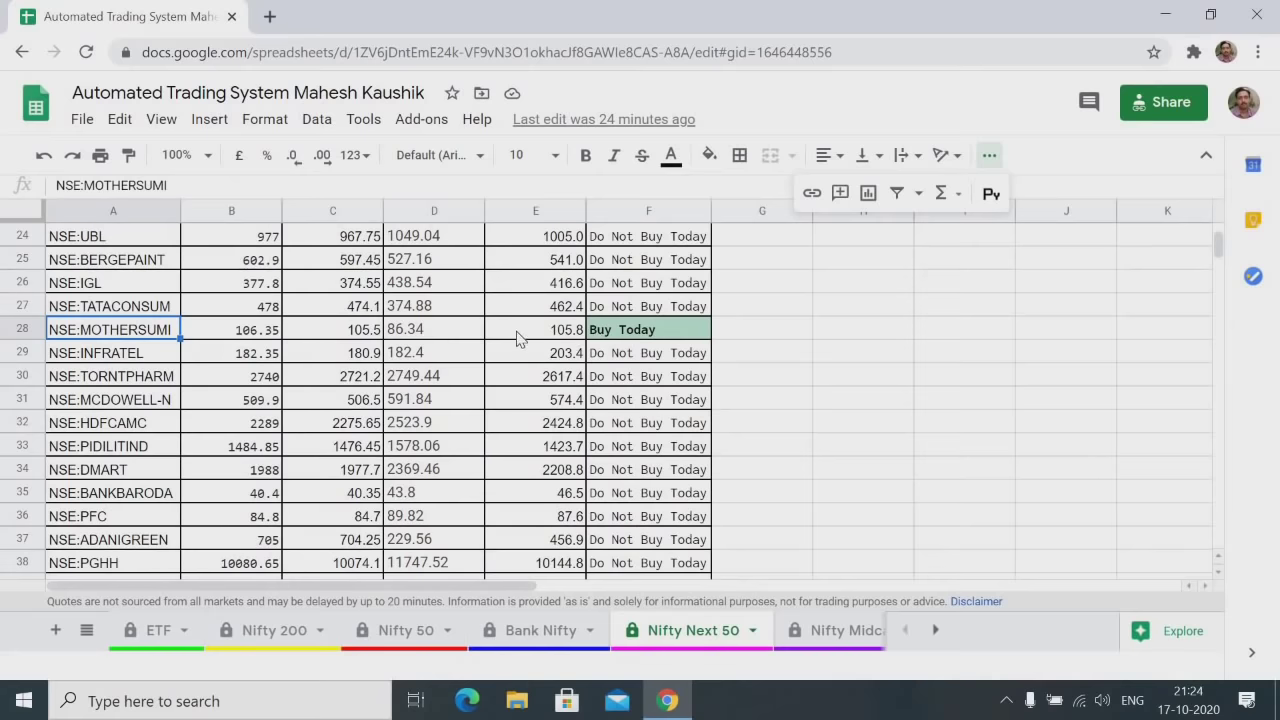
click(362, 338)
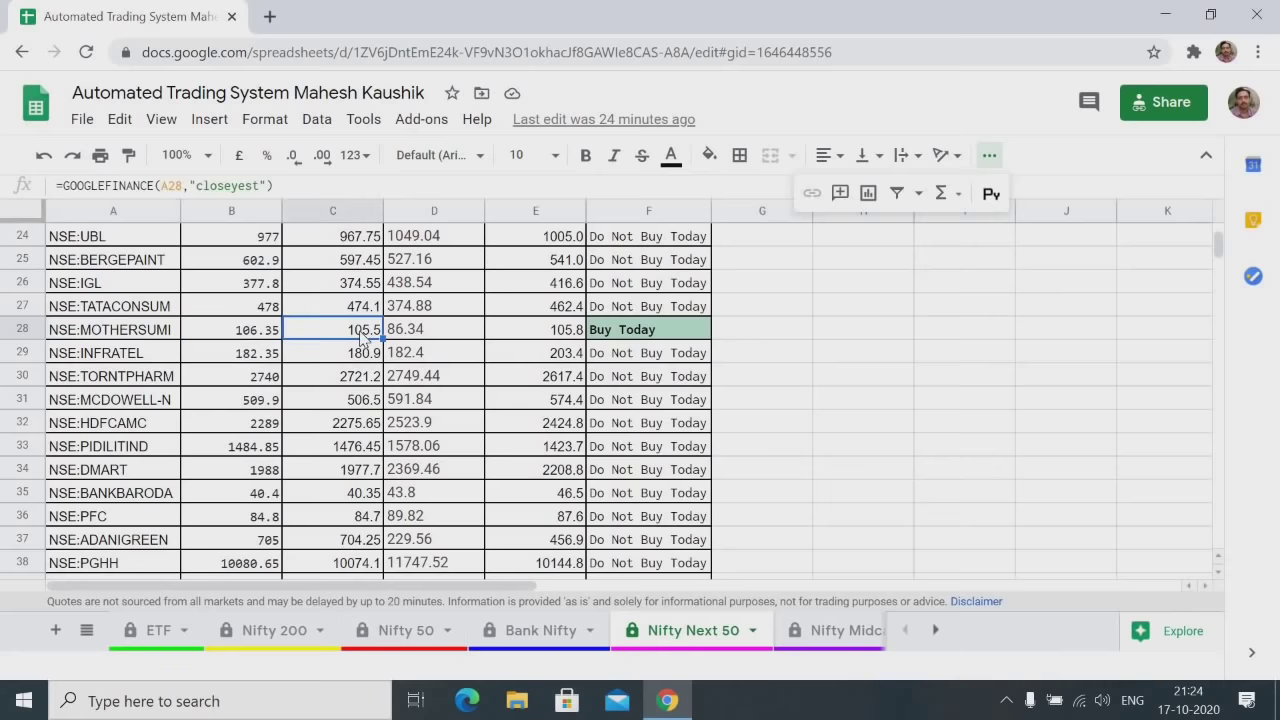
click(232, 333)
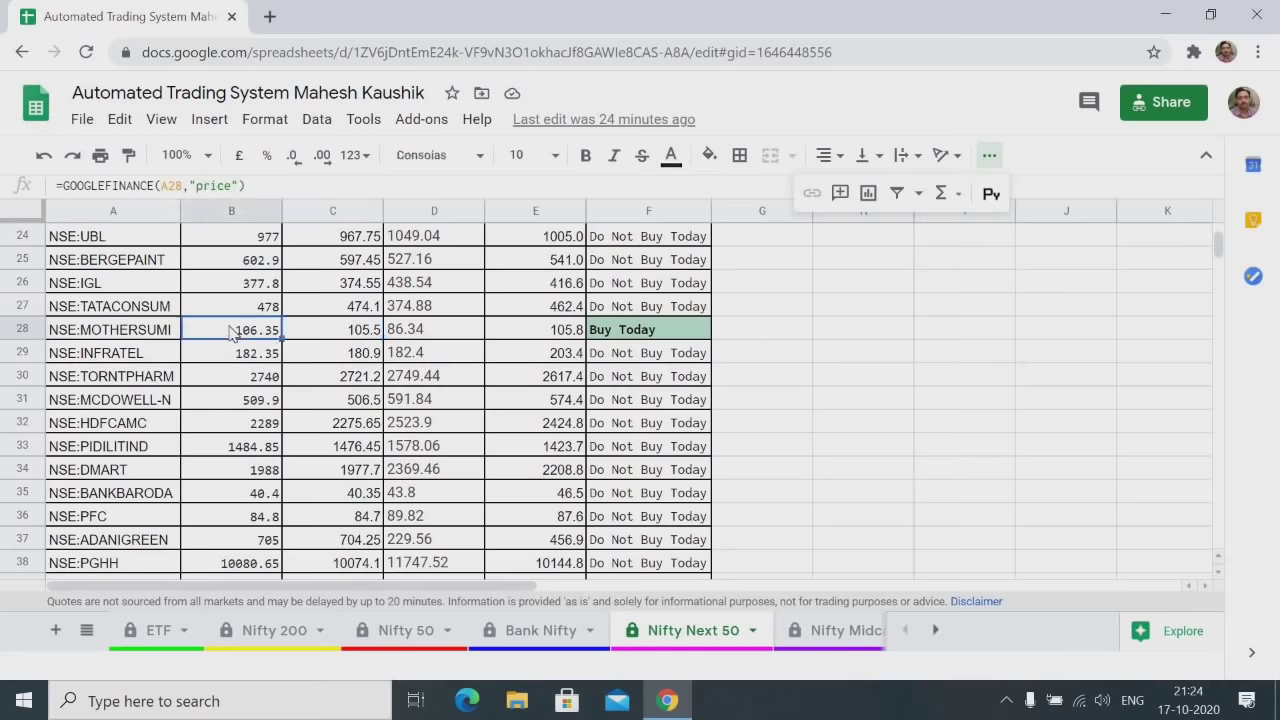
click(418, 337)
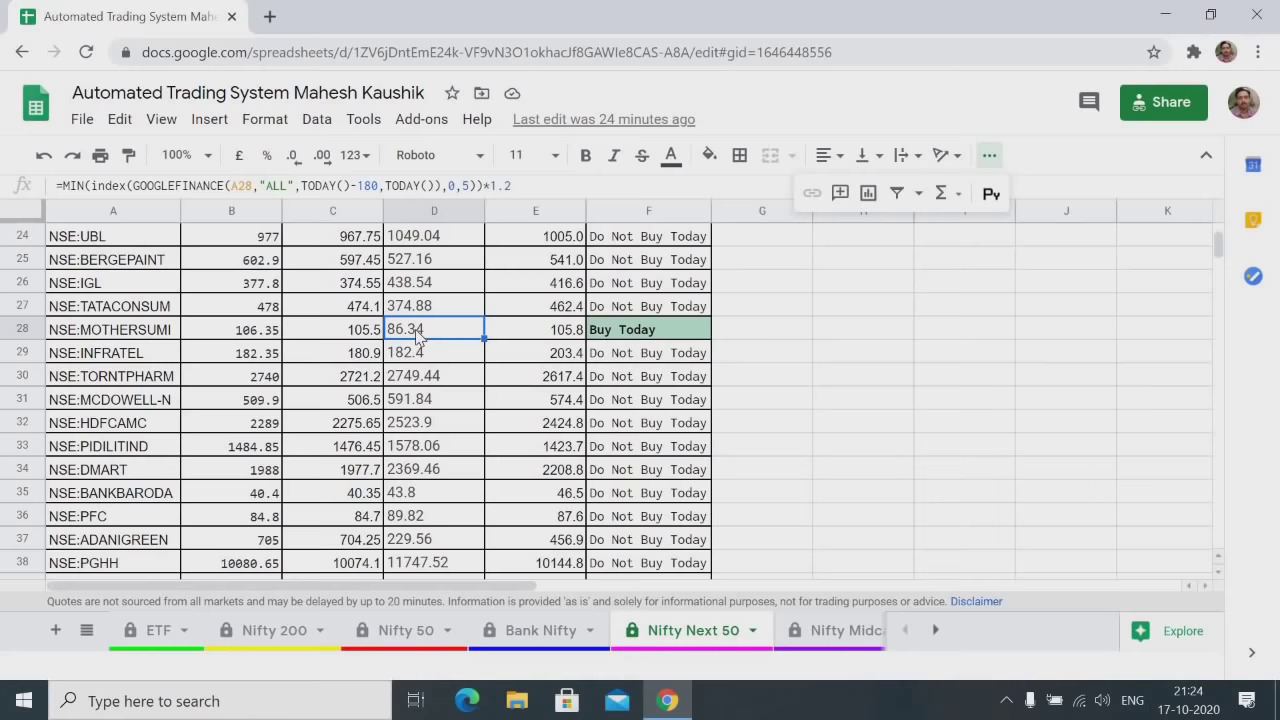
click(262, 330)
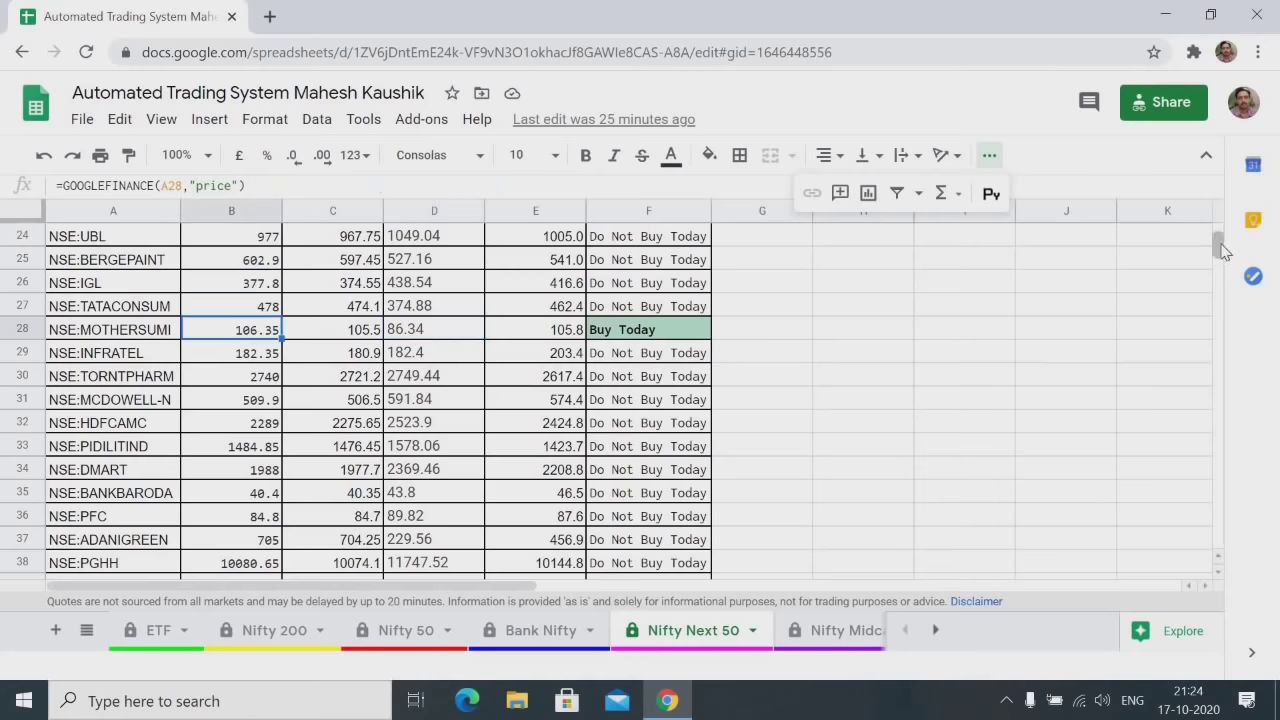
Scan the other rows of Nifty Next 50 and the Nifty Midcap 50 sheet for Buy Today stocks
drag(1222, 250, 1222, 250)
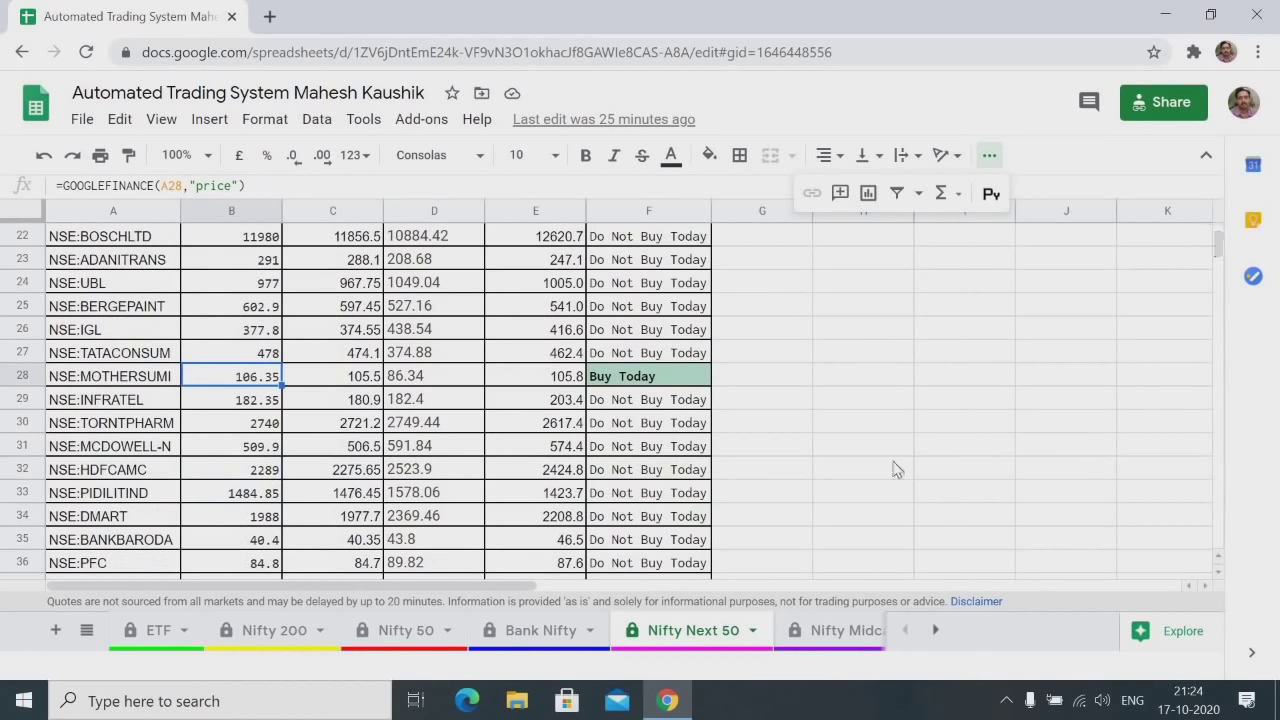
click(810, 629)
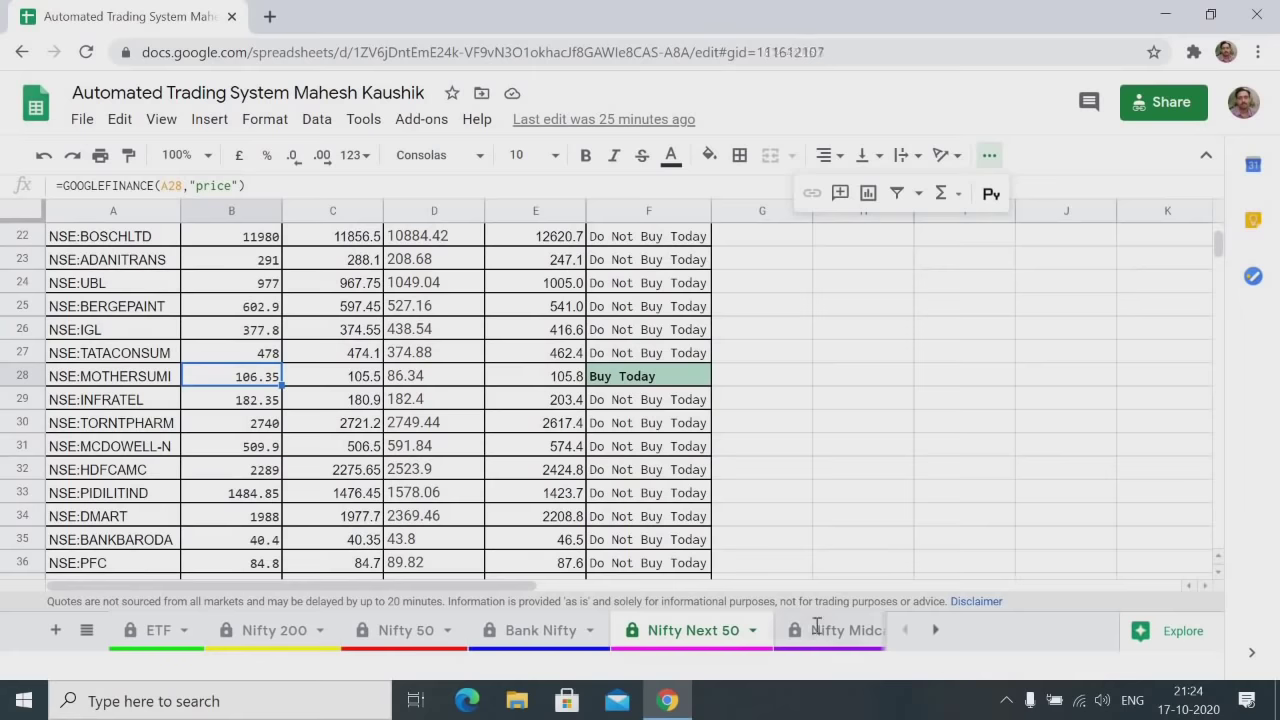
mouse_move(1216, 250)
mouse_down()
mouse_move(1217, 229)
mouse_move(1215, 252)
mouse_up()
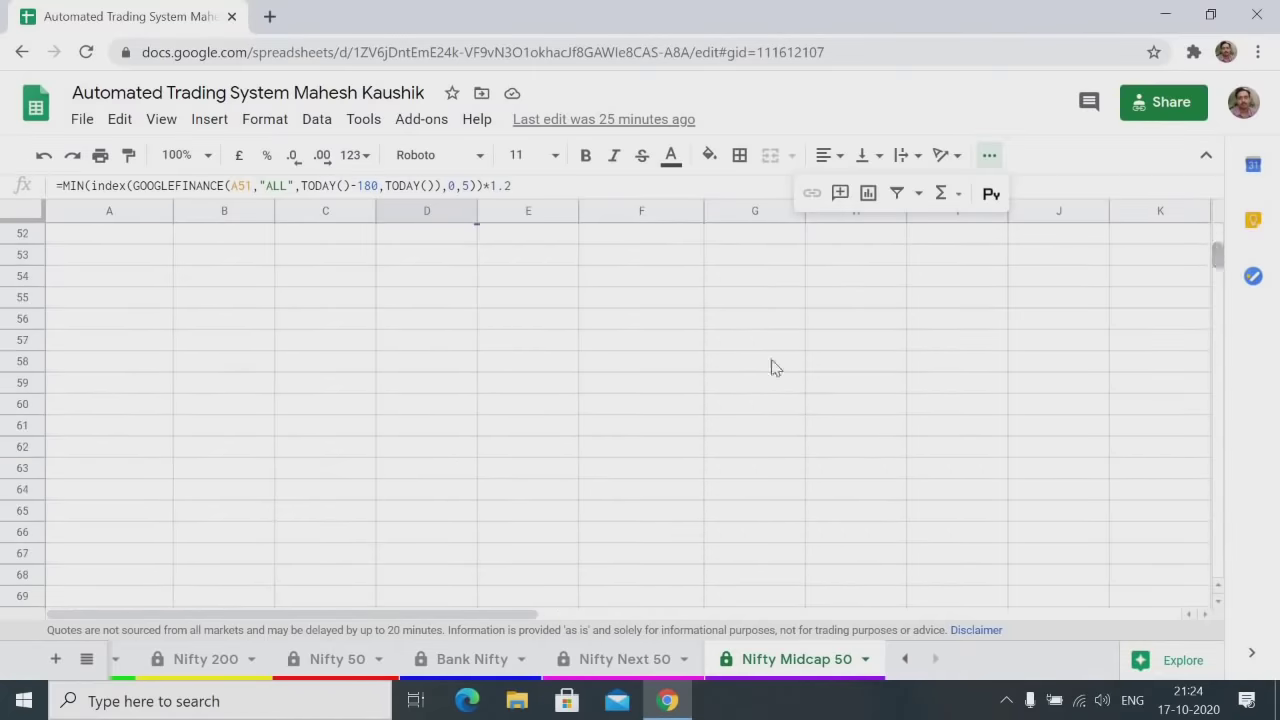
Find the Buy Today row for NSE:MOTHERSUMI at the end of the Nifty 200 list, and return to the NSE:BANDHANBNK row
click(206, 664)
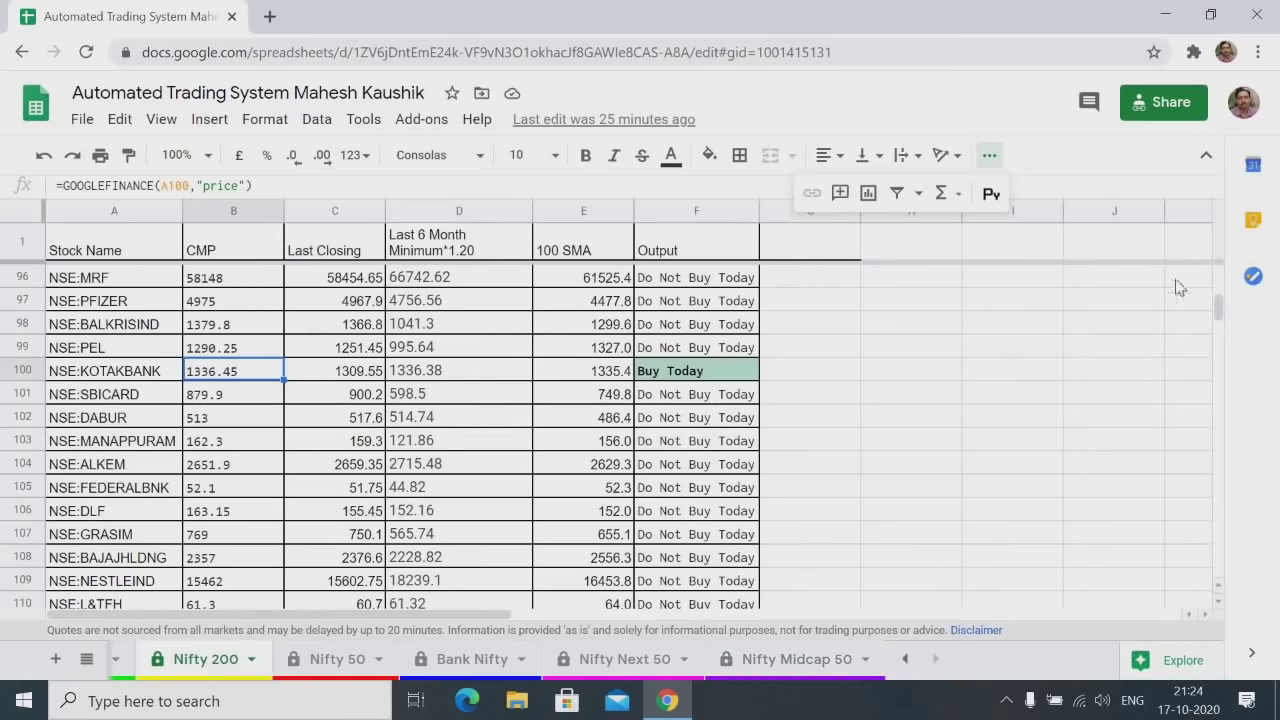
drag(1216, 312, 1213, 345)
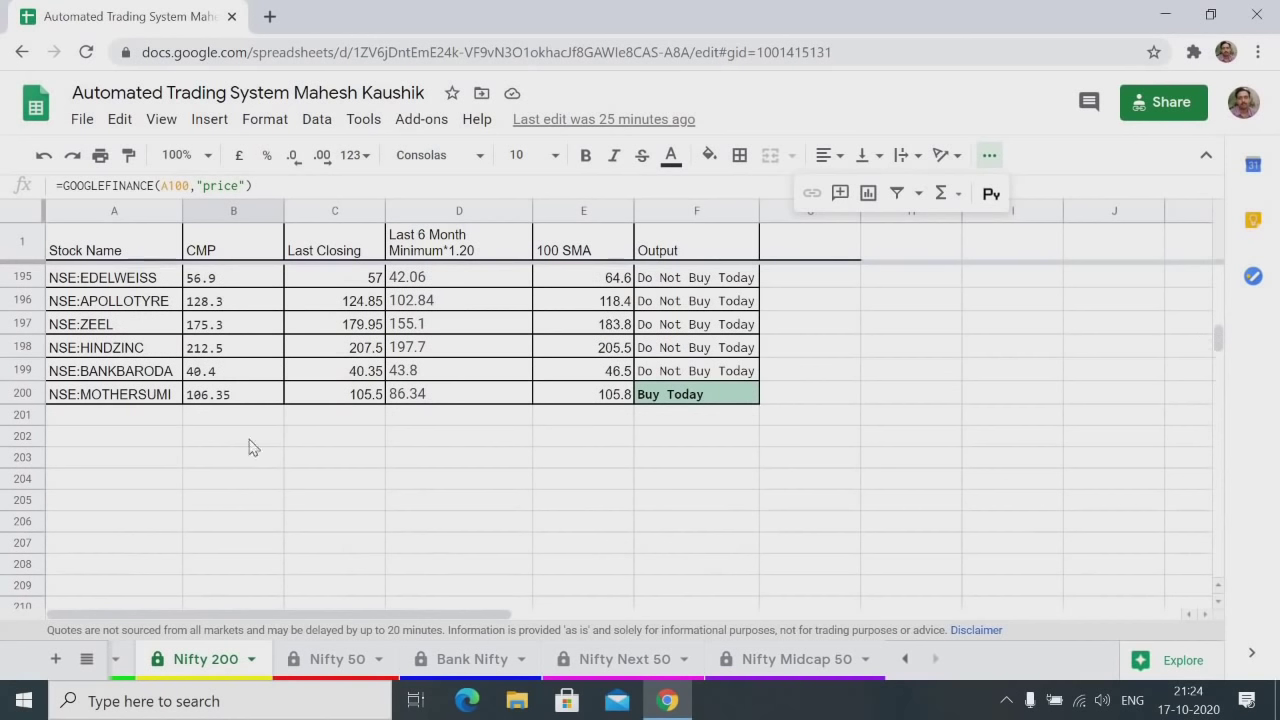
click(132, 398)
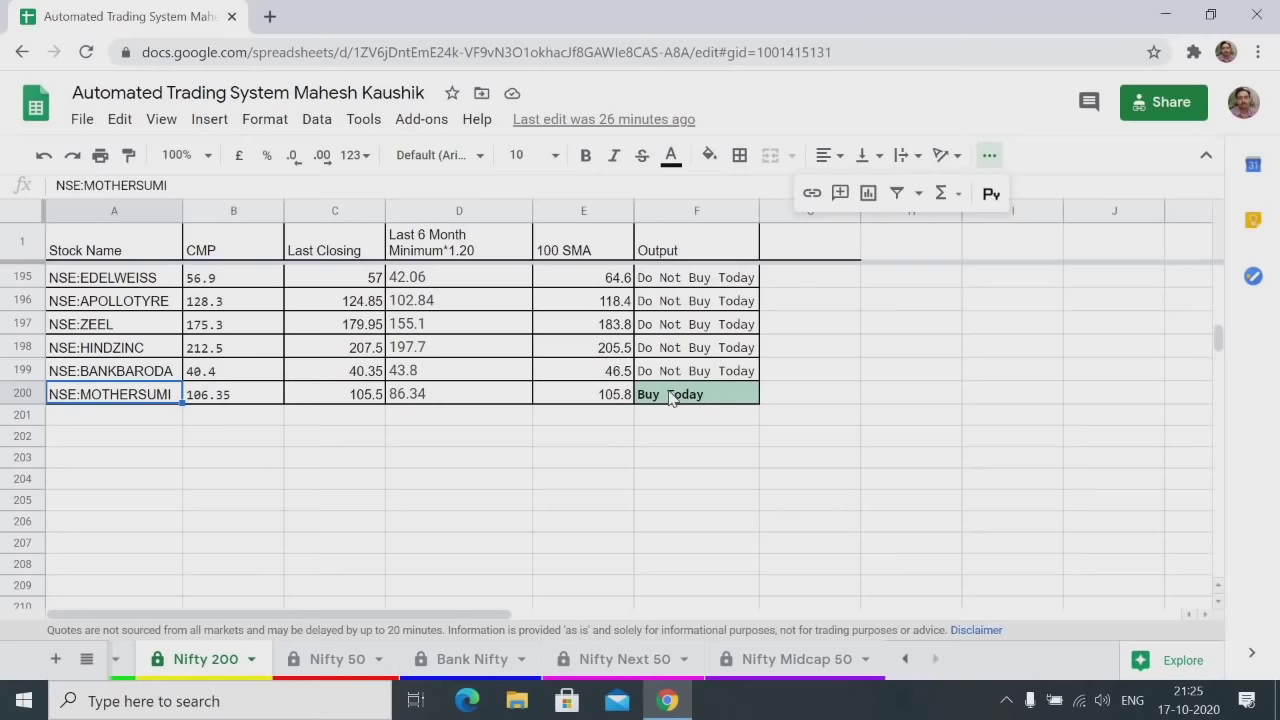
drag(1218, 340, 1226, 296)
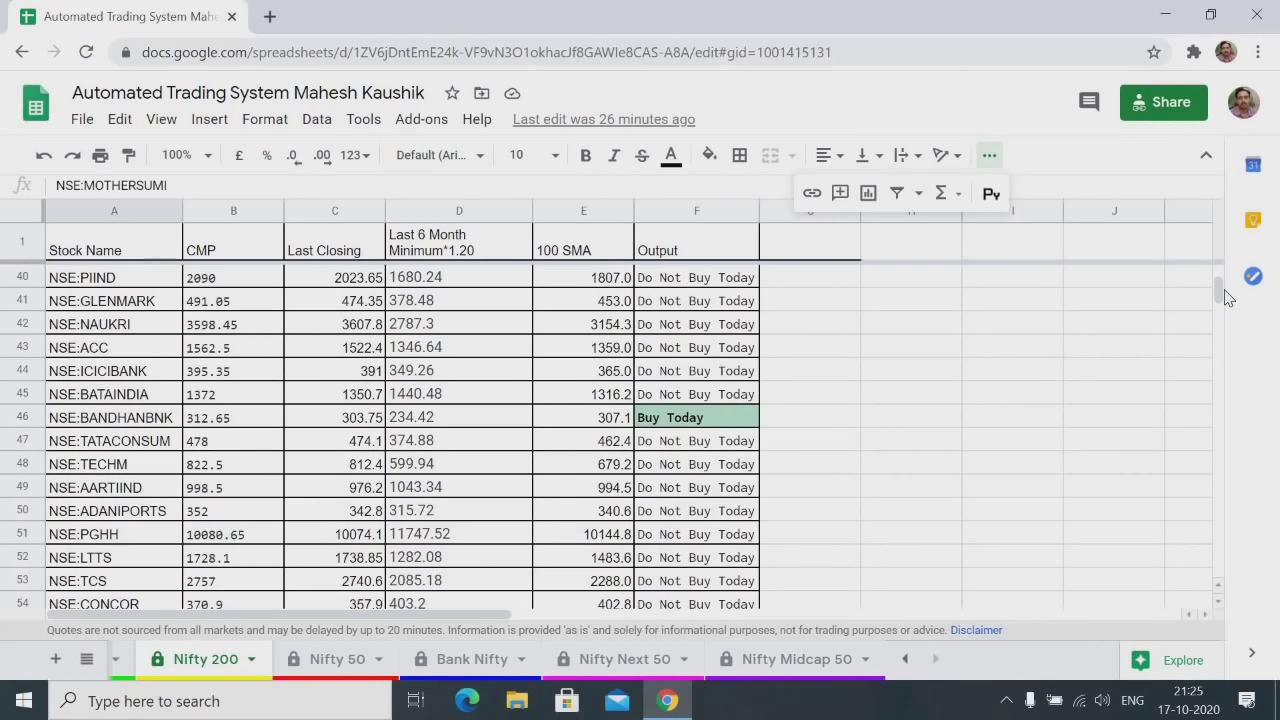
Bookmark the Nifty 200 sheet in the Bookmarks bar and open that bookmark in a new browser tab
click(1154, 52)
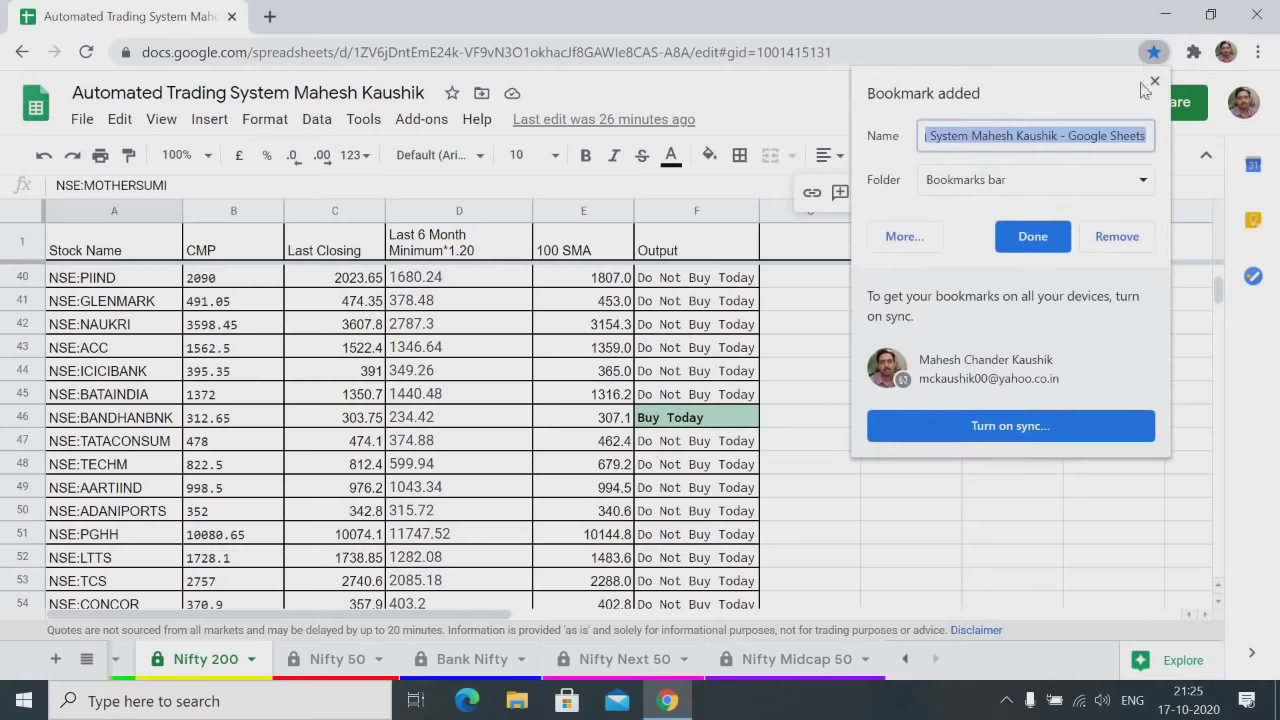
click(1036, 238)
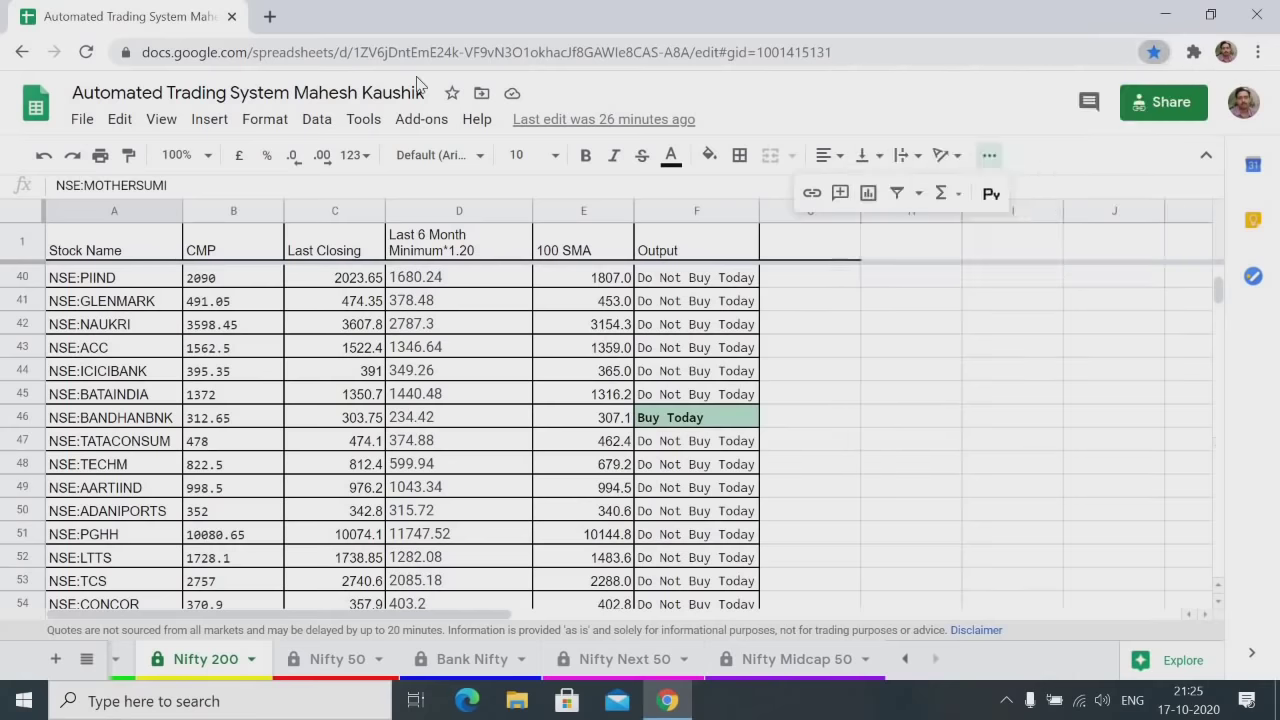
click(269, 18)
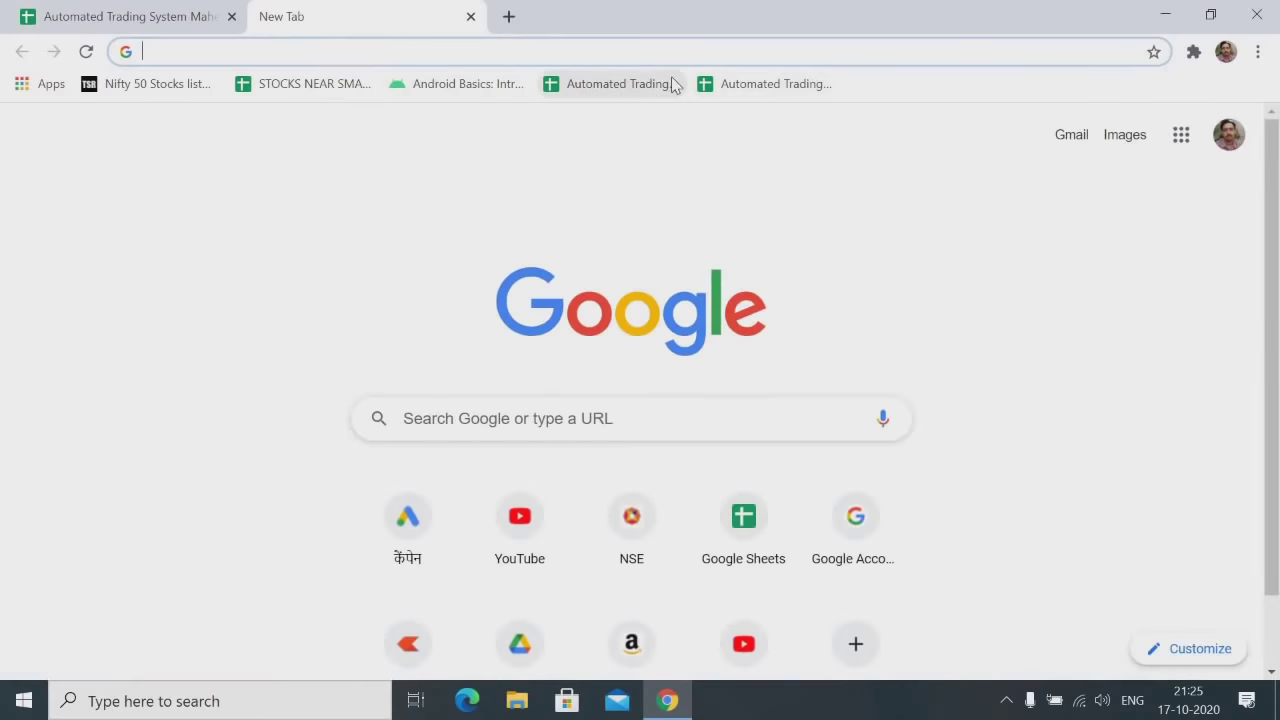
click(738, 88)
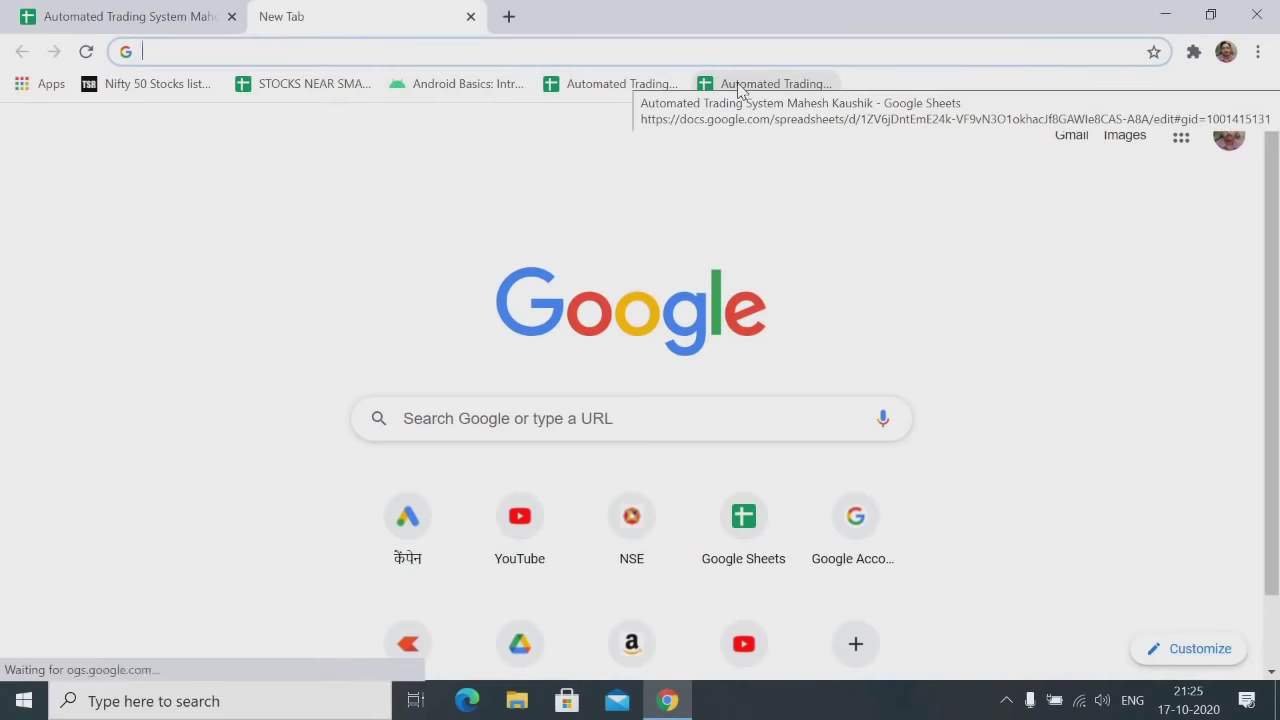
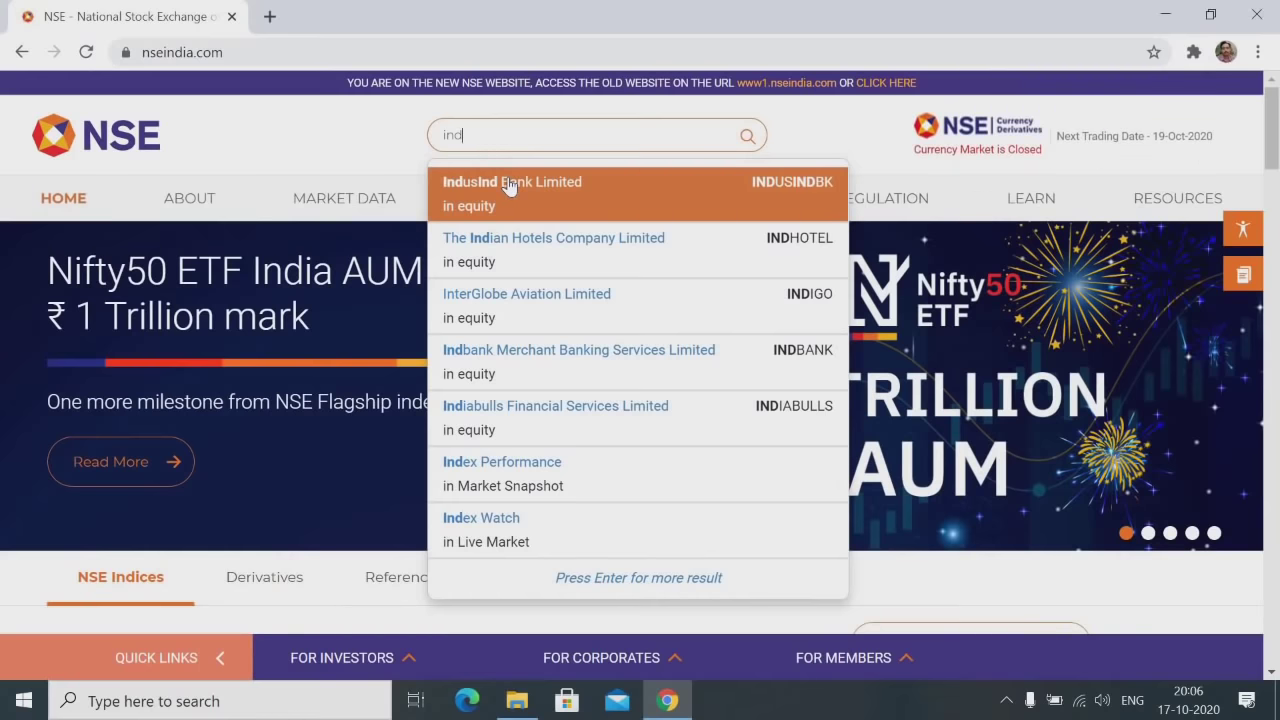
Open the IndusInd Bank Limited equity quote on the NSE website and show its Historical Data trade data
click(509, 185)
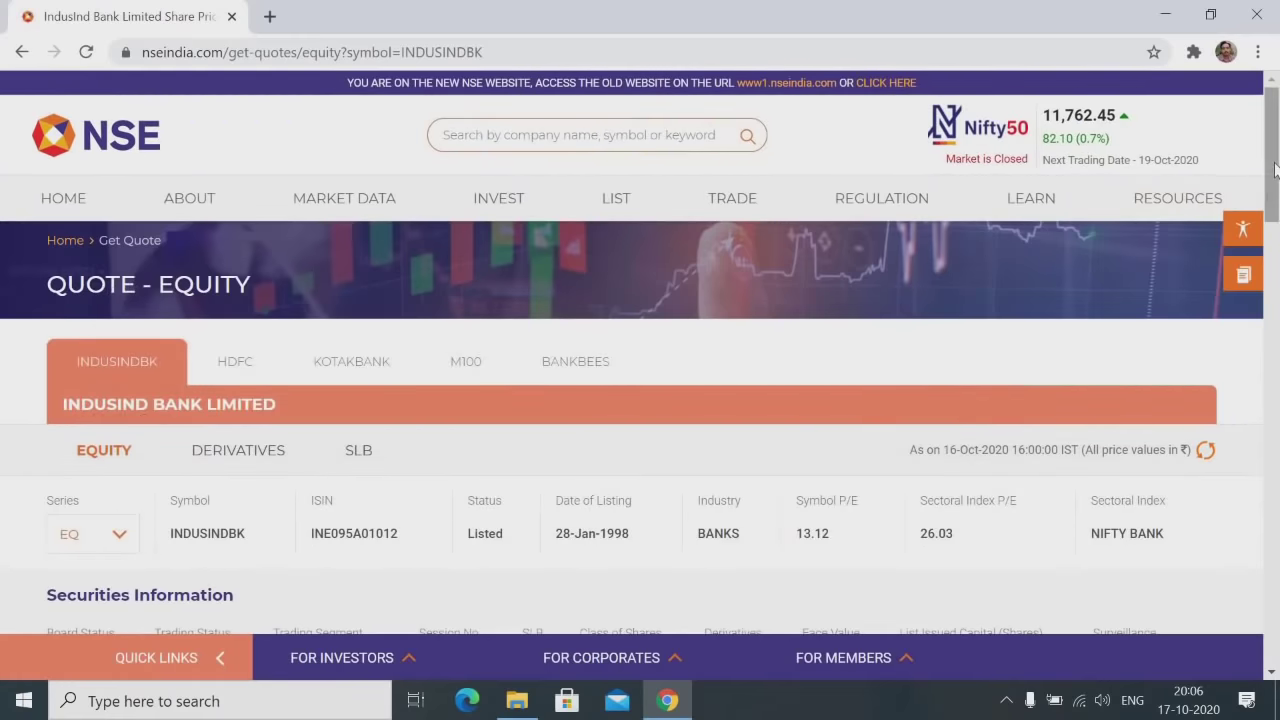
drag(1274, 170, 1274, 262)
scroll(1025, 356, down, 3)
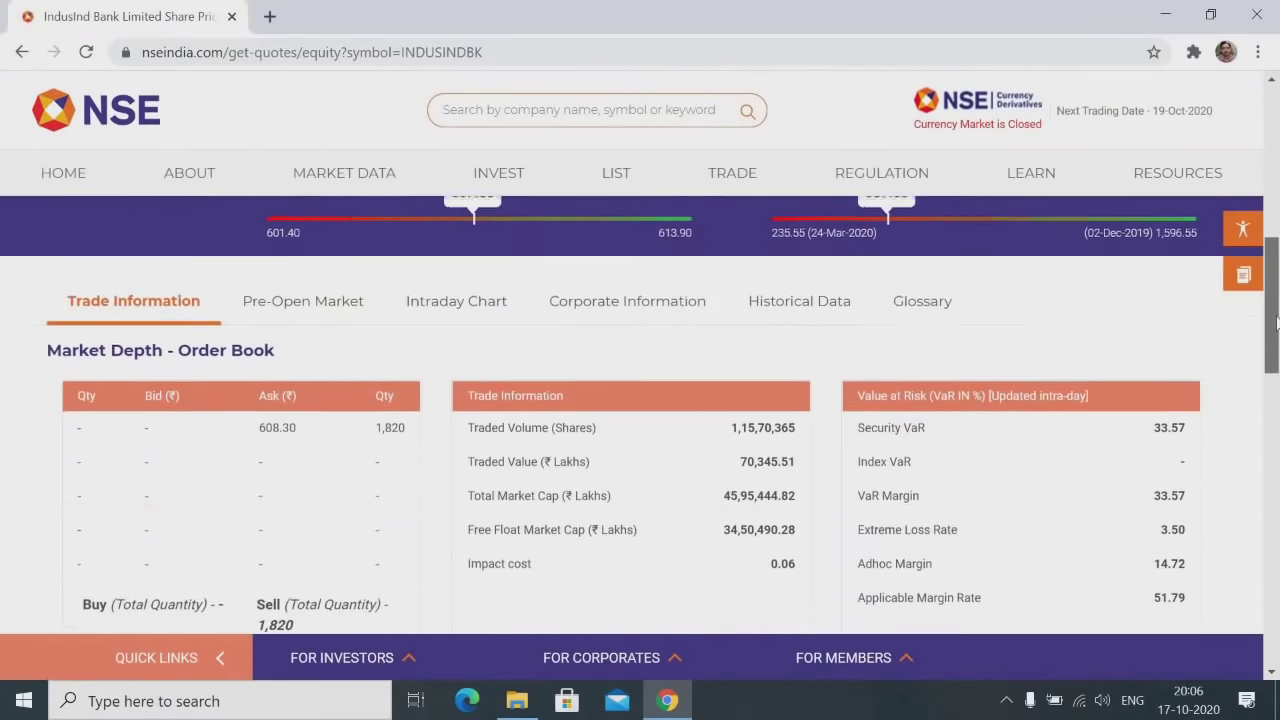
click(793, 295)
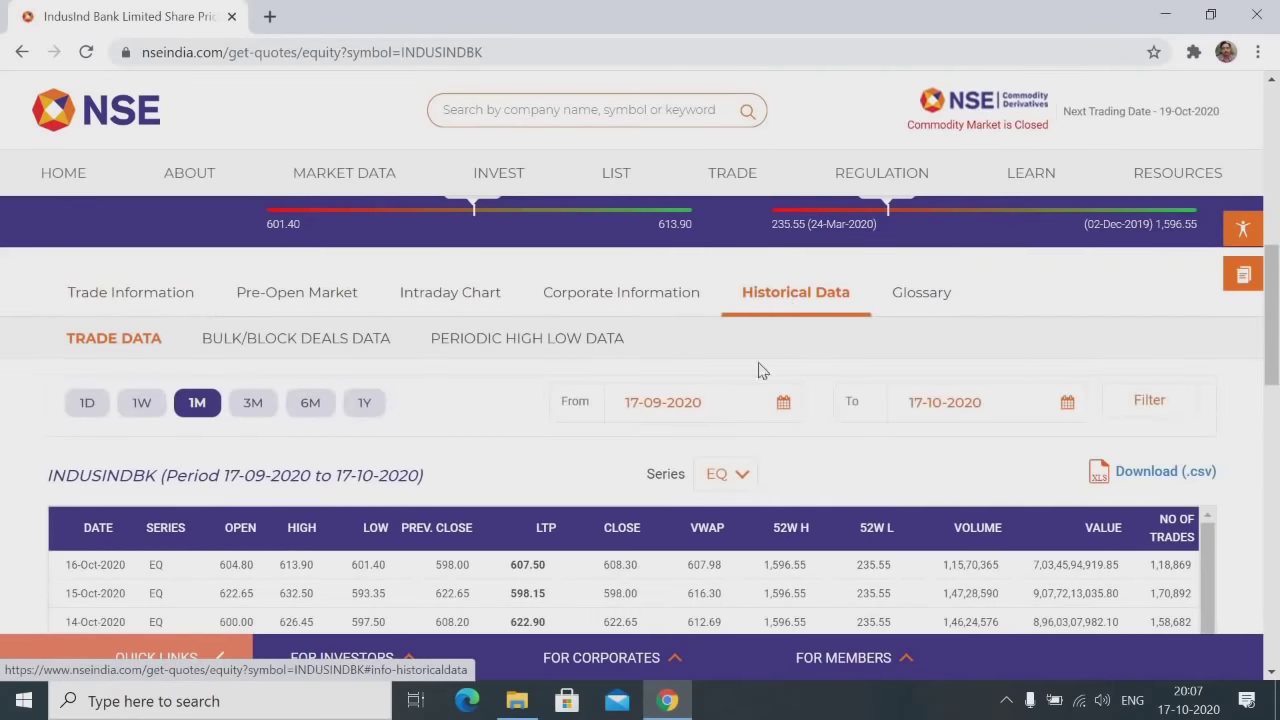
Set the From date of the INDUSINDBK historical trade data to 17-10-2018
click(780, 407)
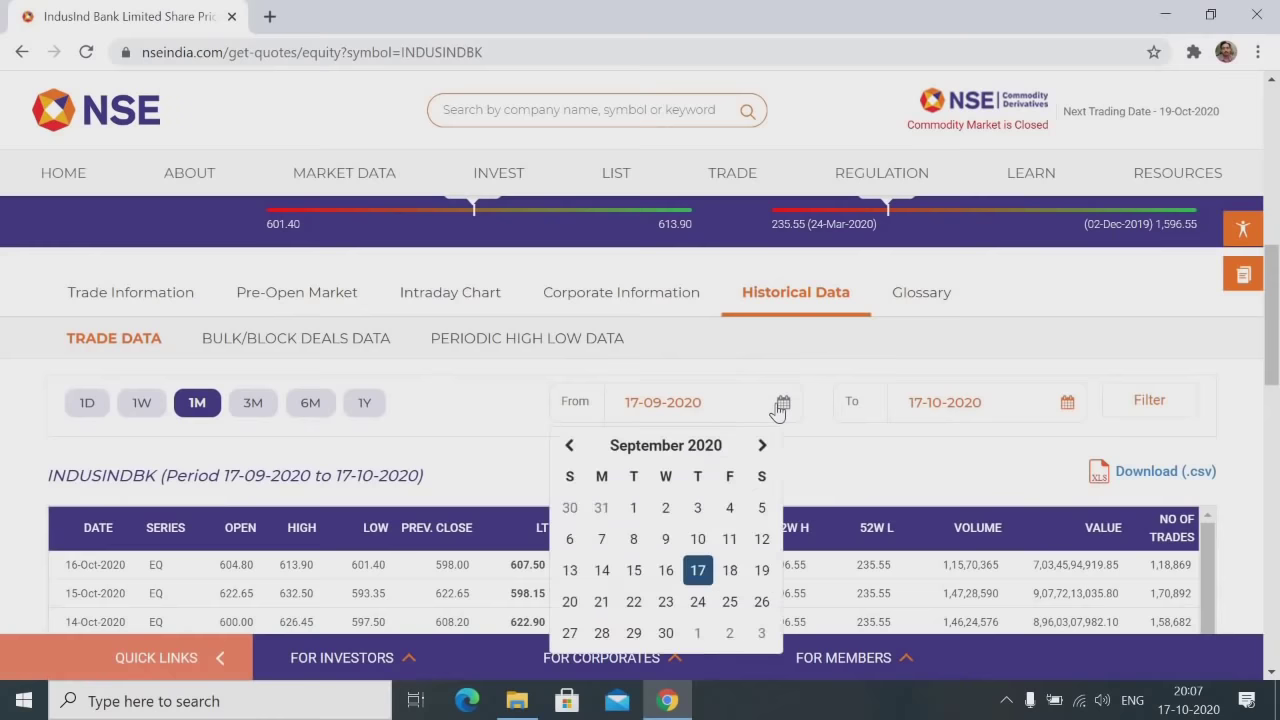
click(626, 452)
click(651, 451)
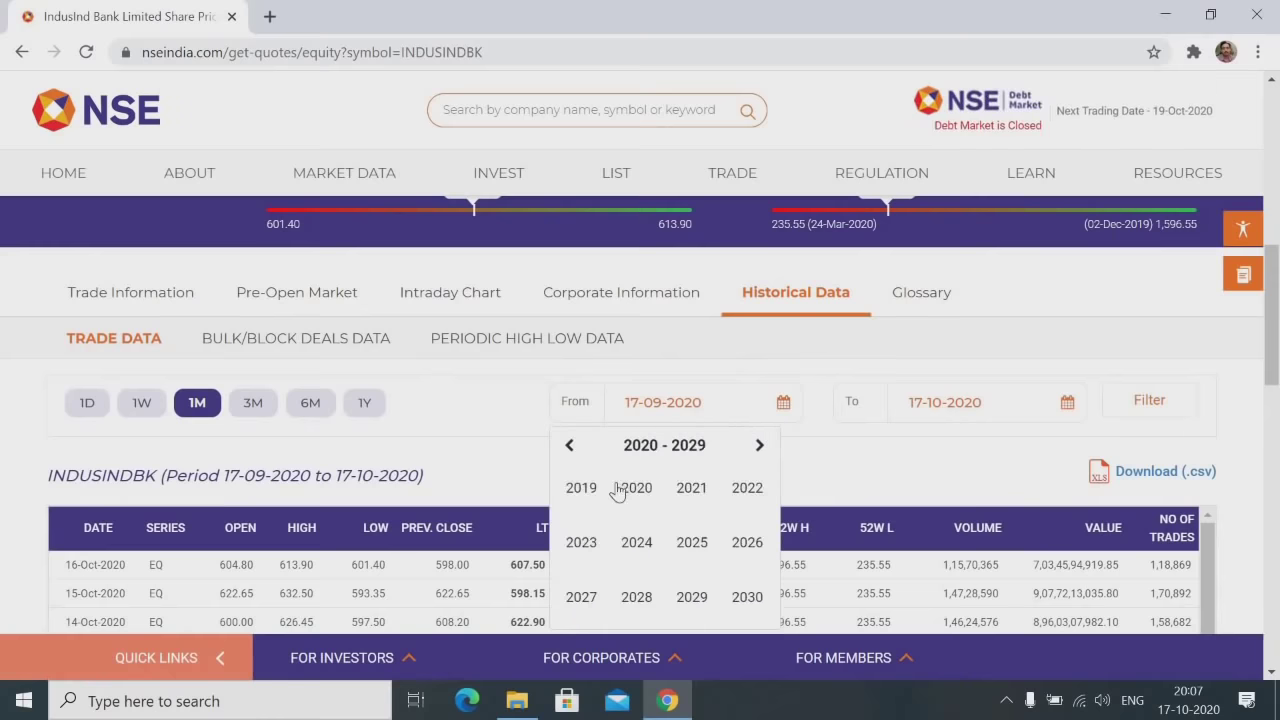
click(569, 446)
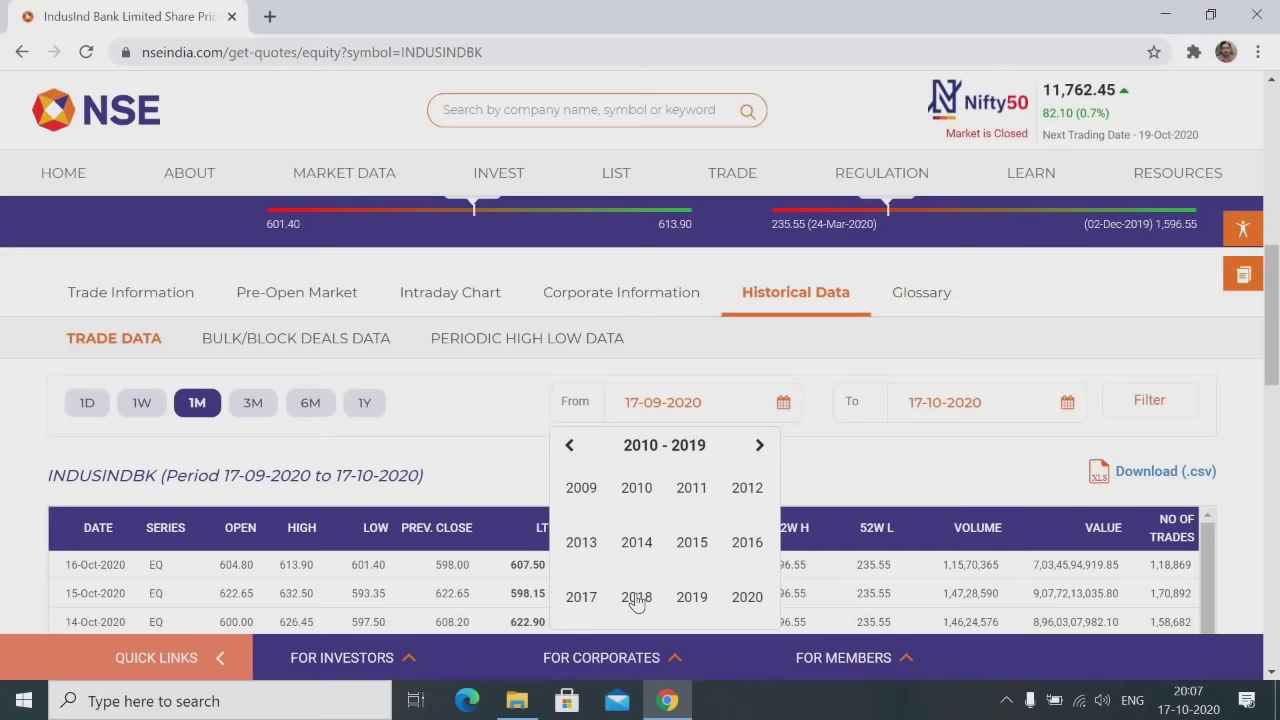
click(636, 597)
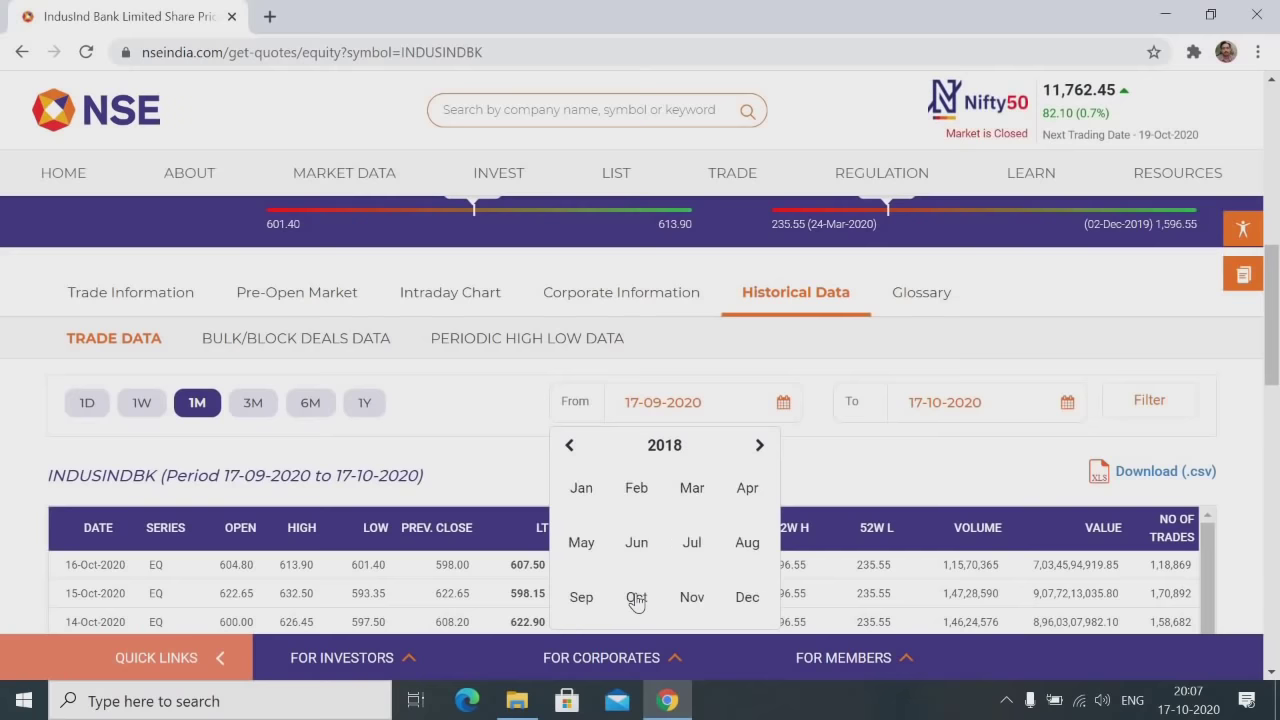
click(636, 597)
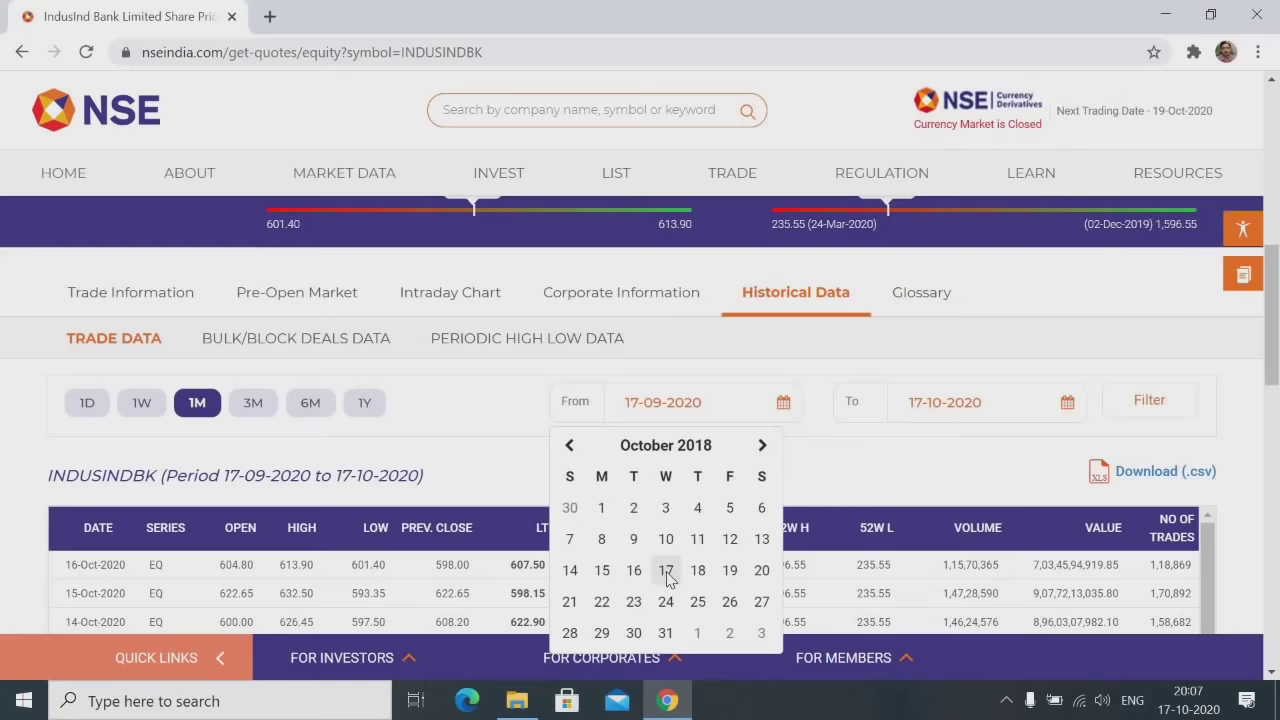
click(666, 572)
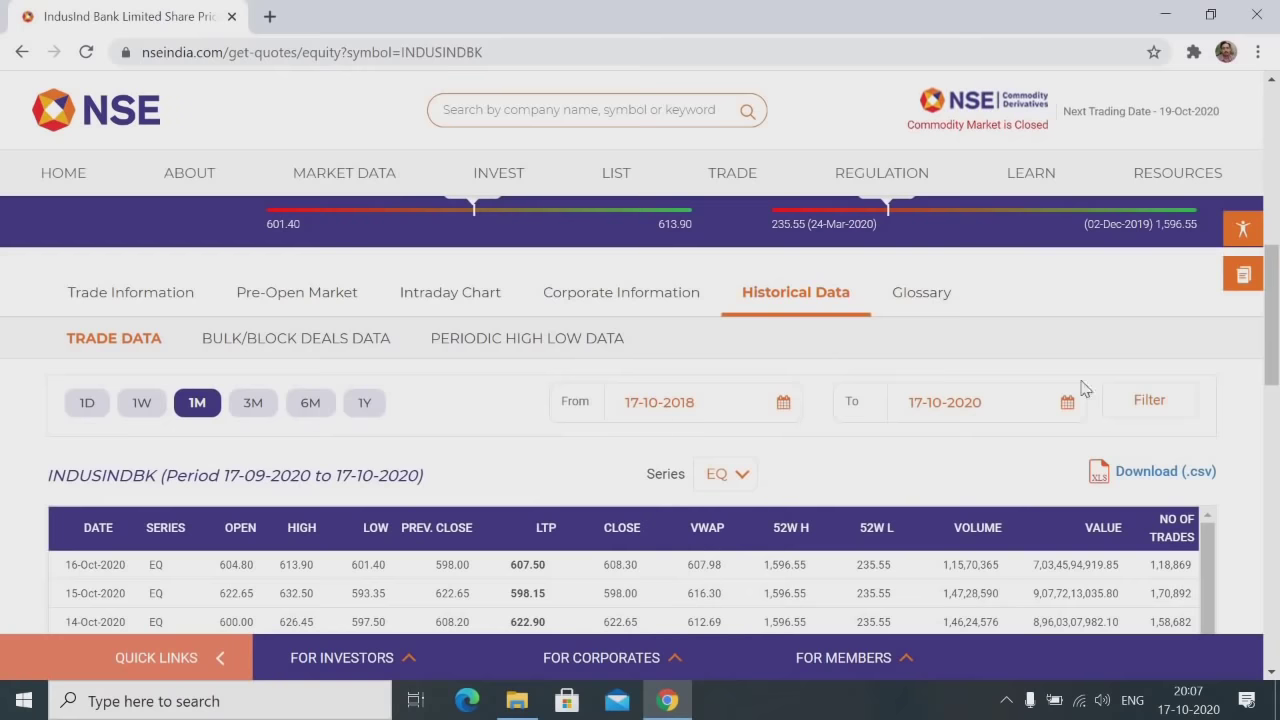
Filter the INDUSINDBK trade data to the period 17-10-2018 to 17-10-2020 and download it as a CSV file
click(1123, 401)
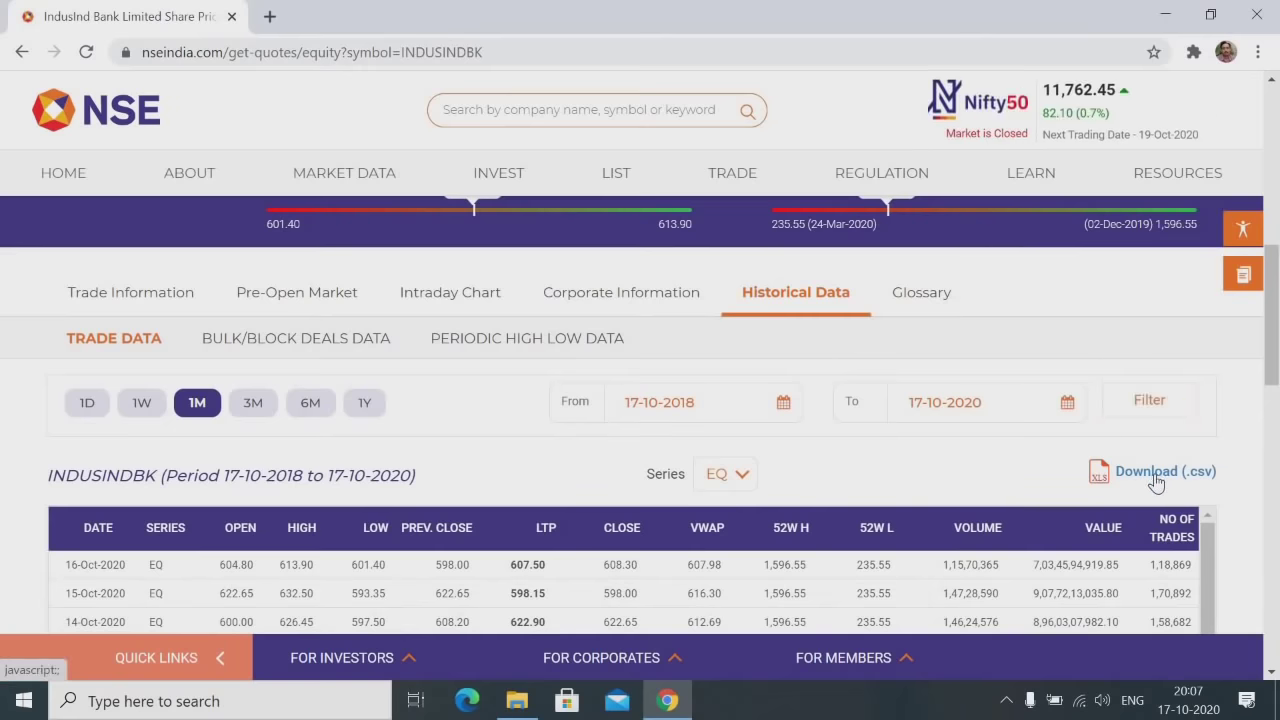
click(1156, 480)
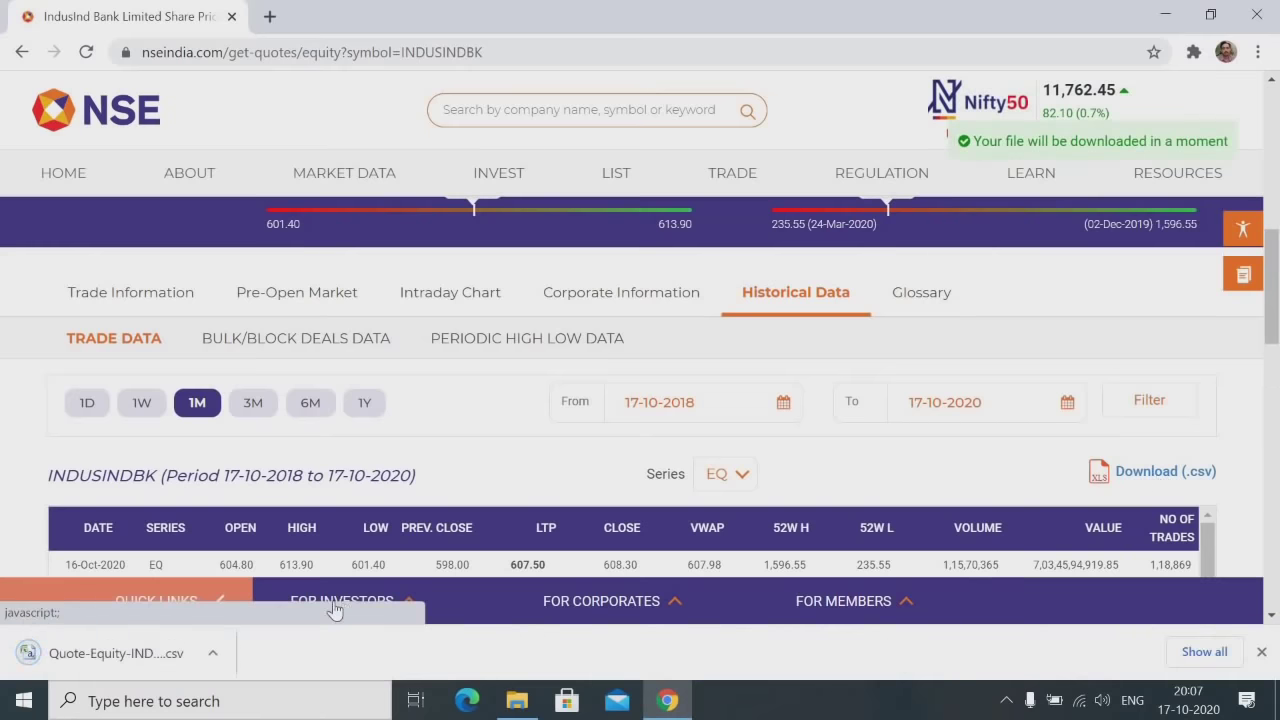
Open the downloaded CSV file in Excel in a maximized window and widen the Date column to fit its contents
click(148, 655)
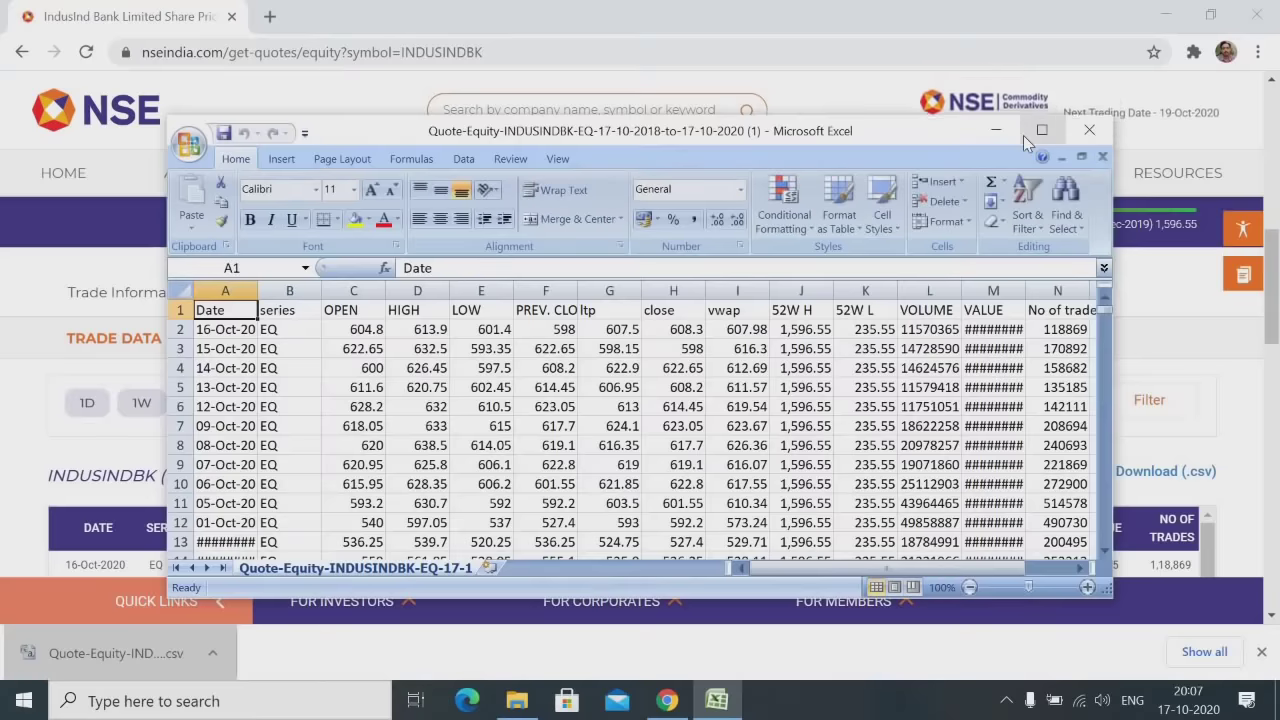
double_click(1023, 135)
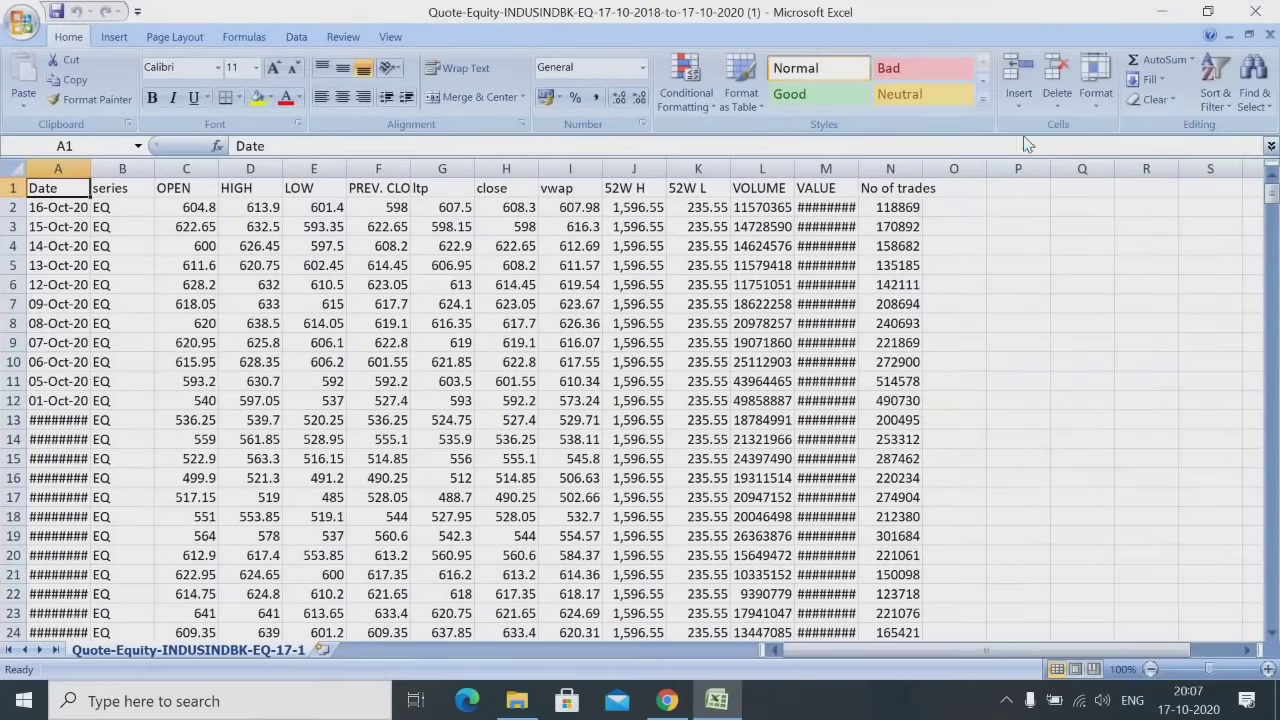
double_click(90, 169)
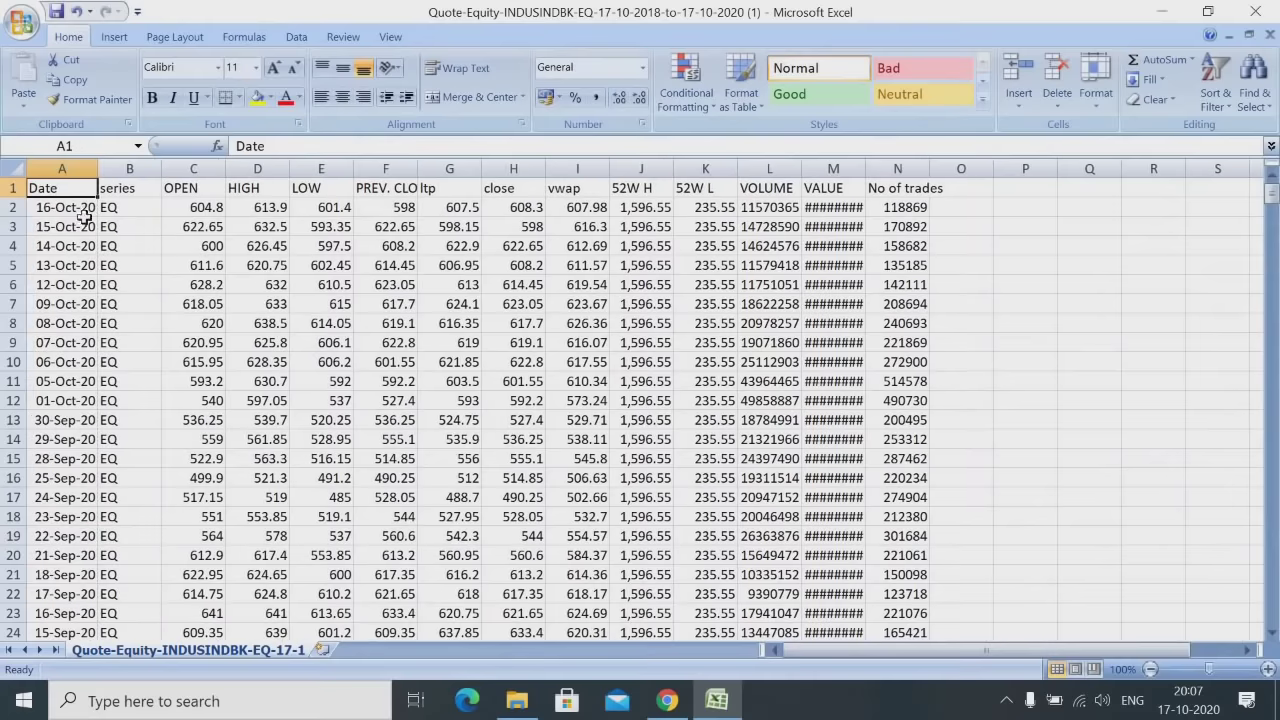
Sort the price data rows A2:N496 by date from oldest to newest, leaving the header row out
click(73, 211)
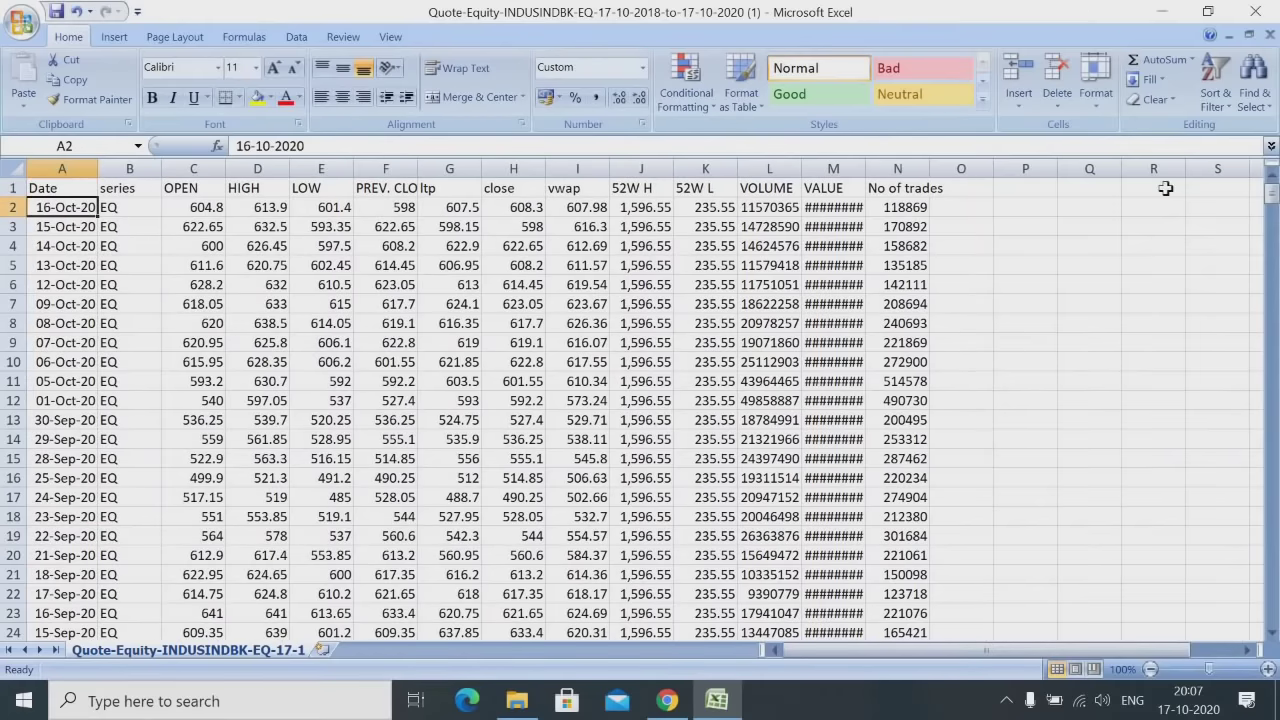
drag(1271, 200, 1271, 612)
click(1271, 632)
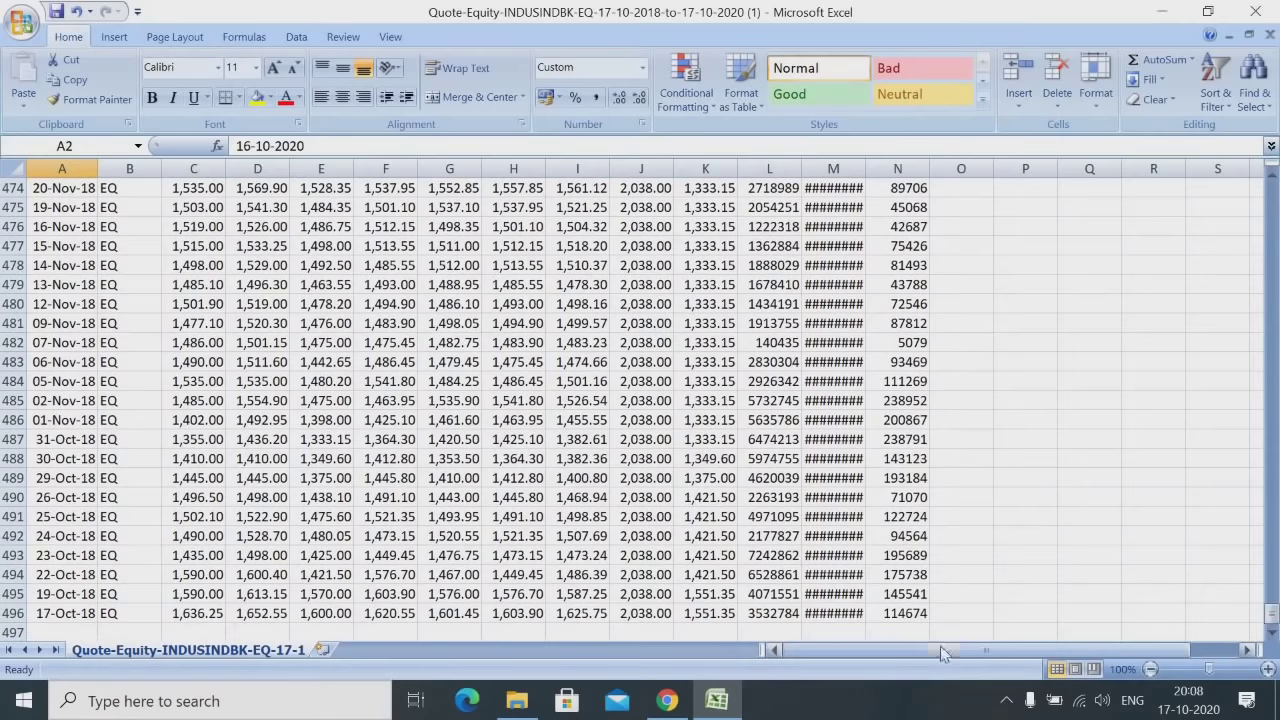
shift+click(893, 613)
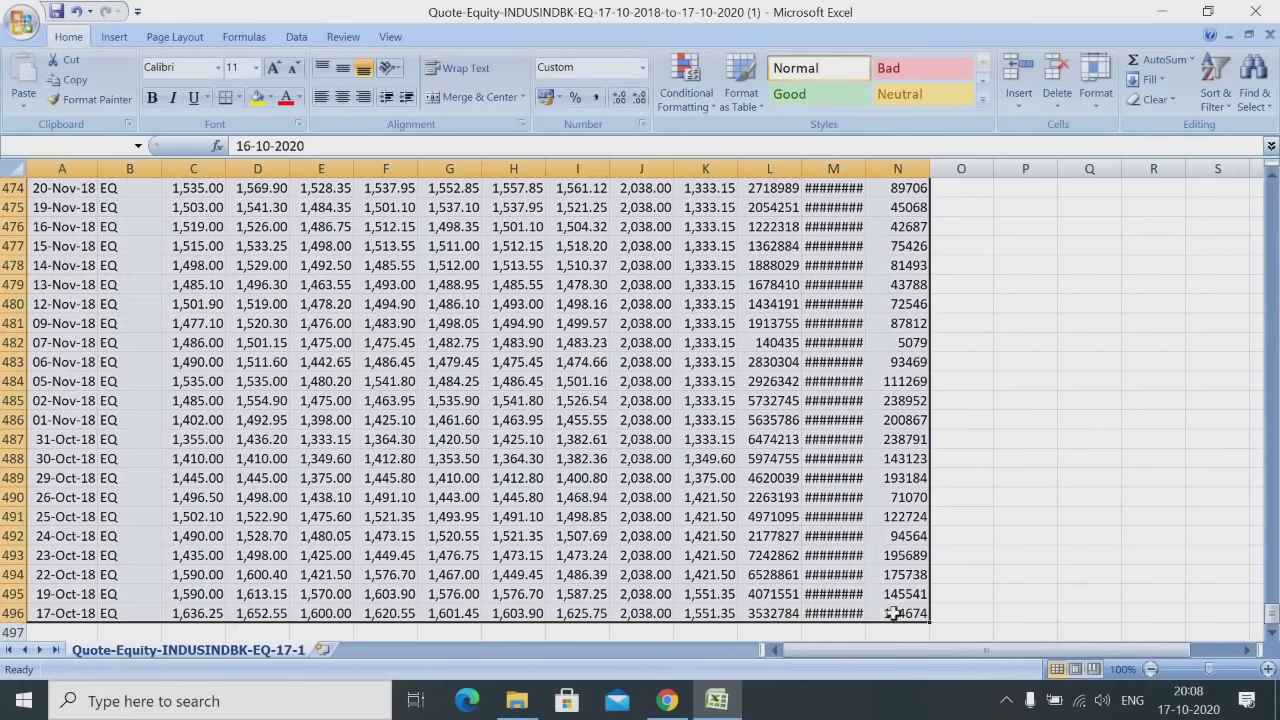
drag(1271, 618, 1271, 170)
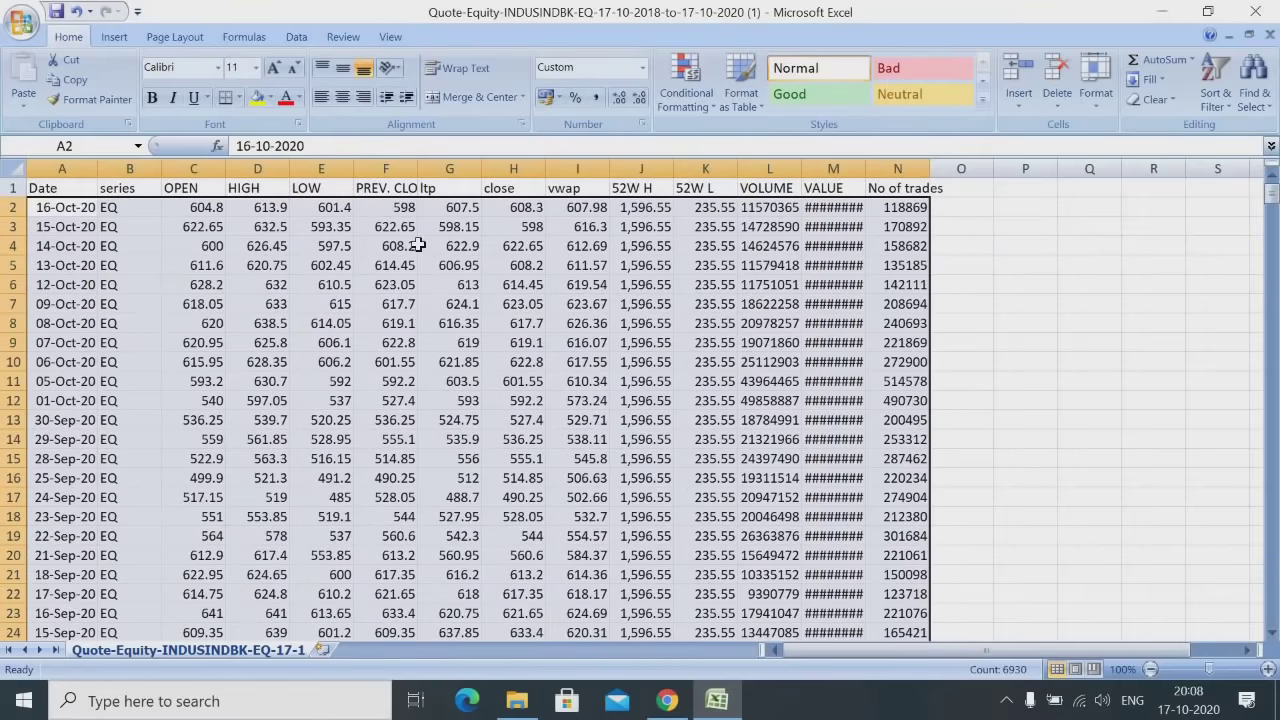
click(1216, 104)
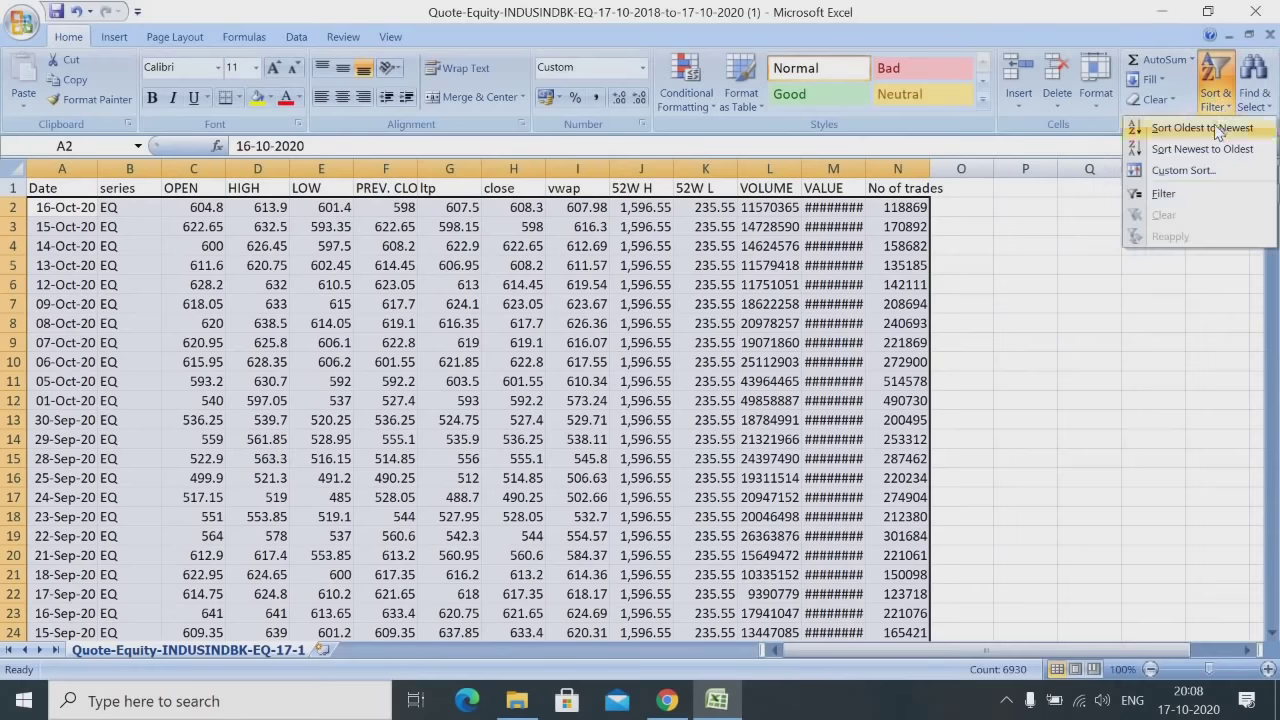
click(1203, 128)
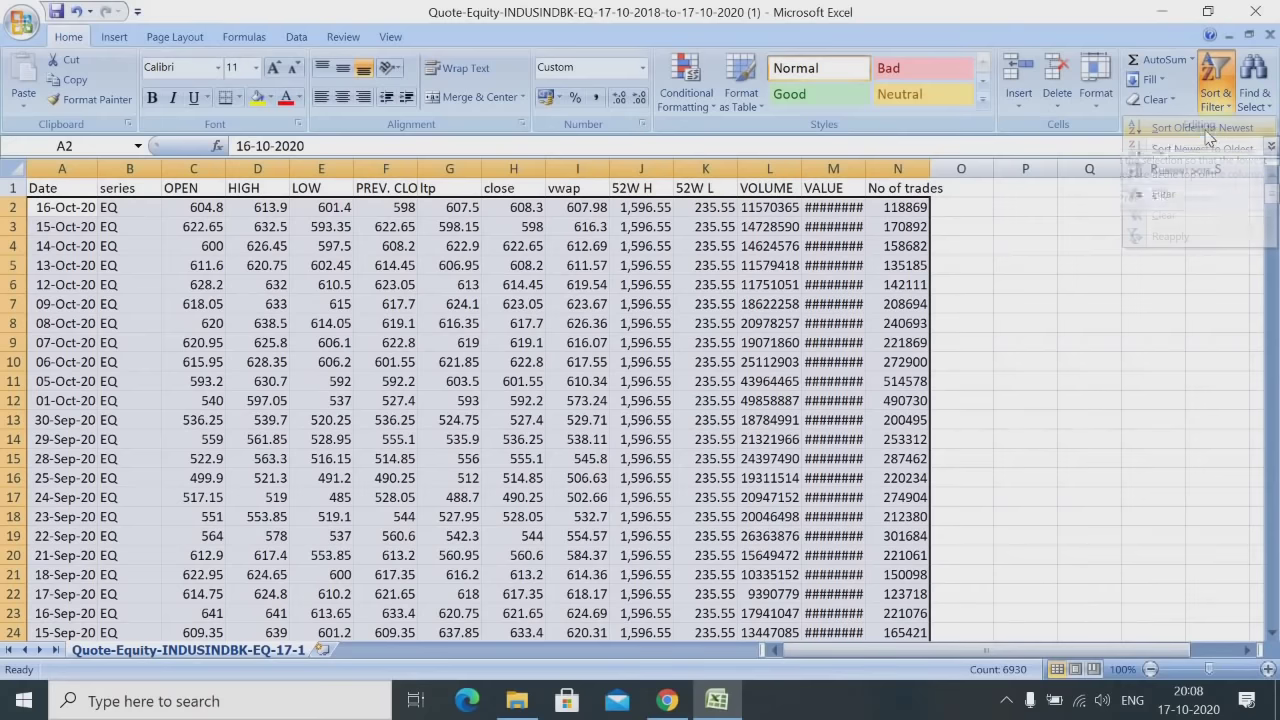
click(97, 168)
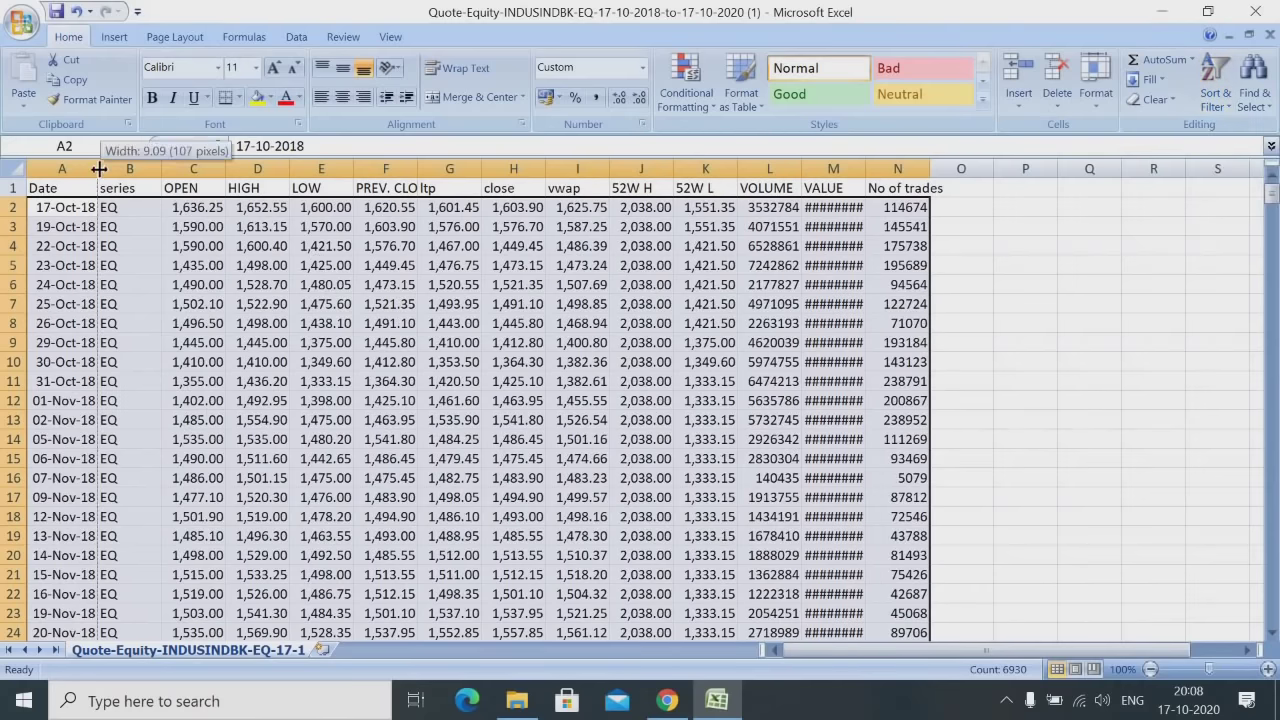
click(62, 210)
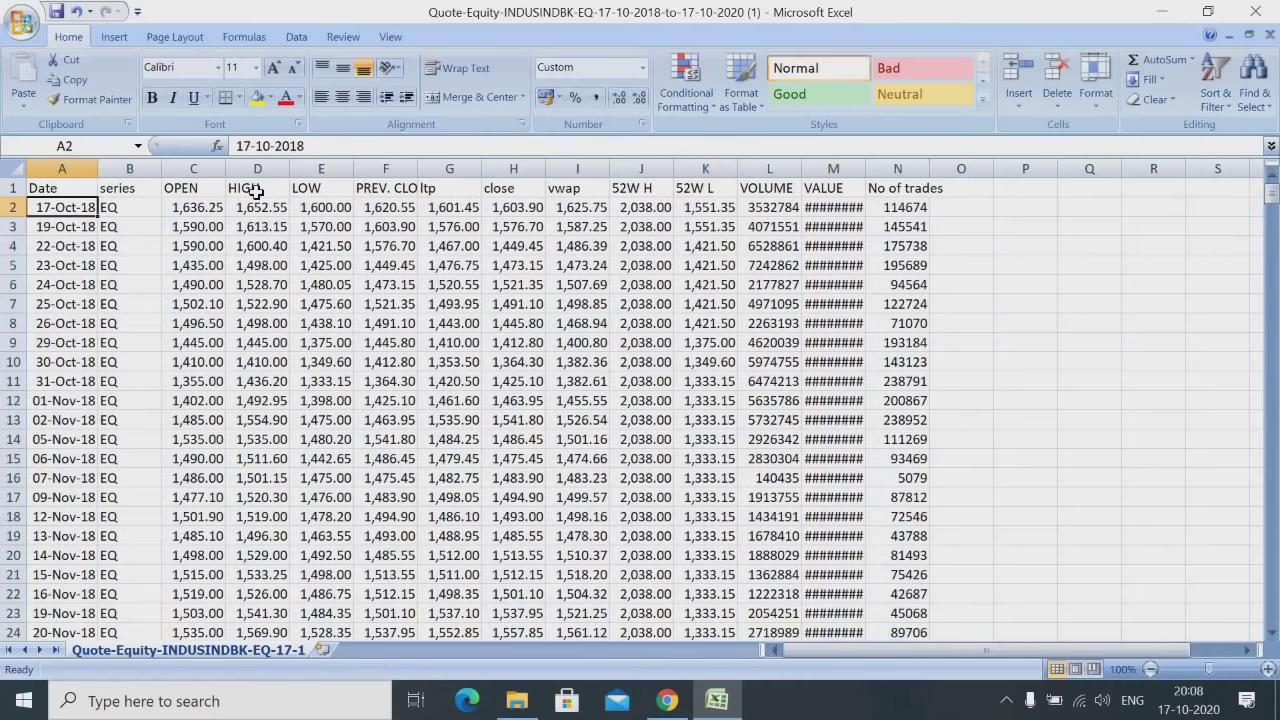
Delete columns I to N, from vwap through No of trades
click(564, 168)
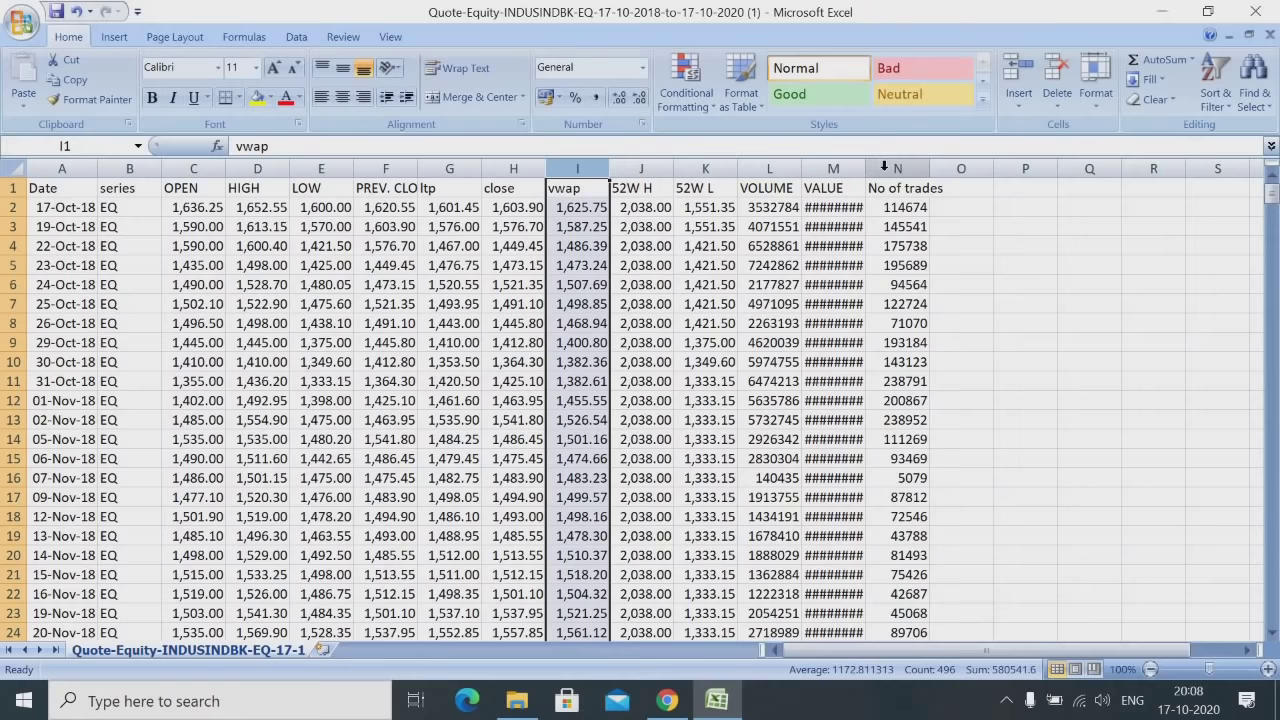
shift+click(884, 167)
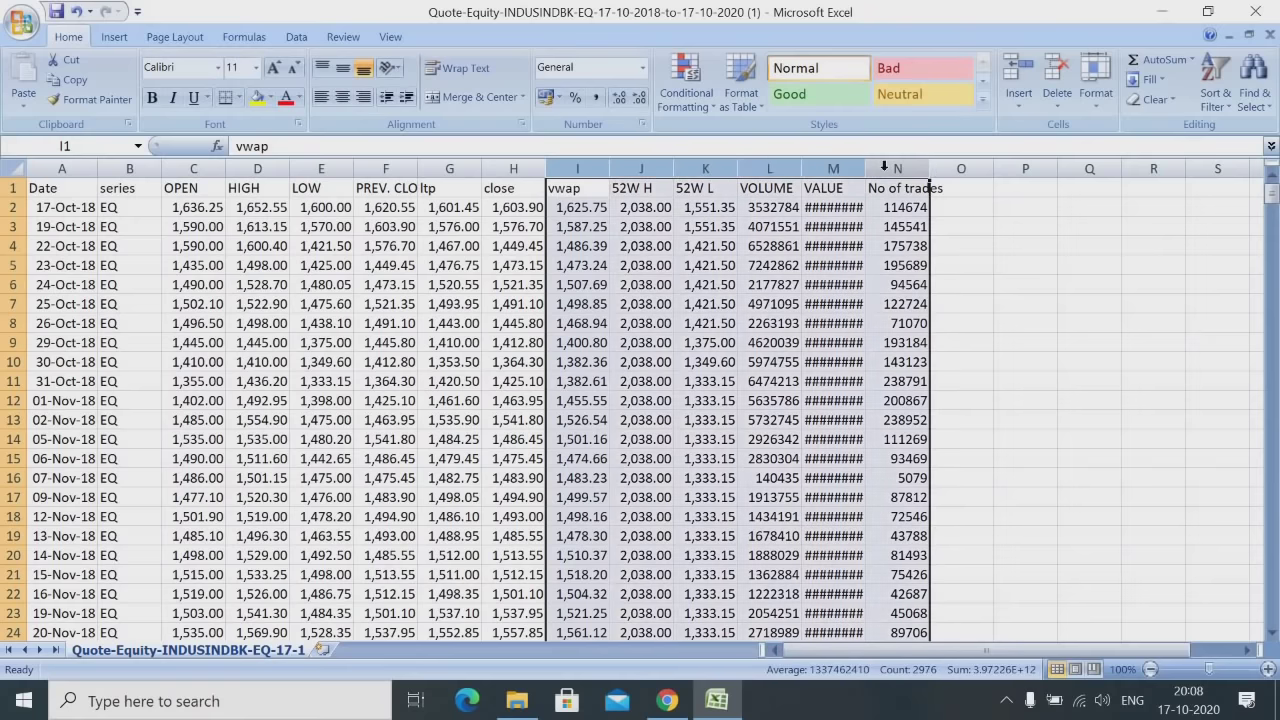
right_click(884, 167)
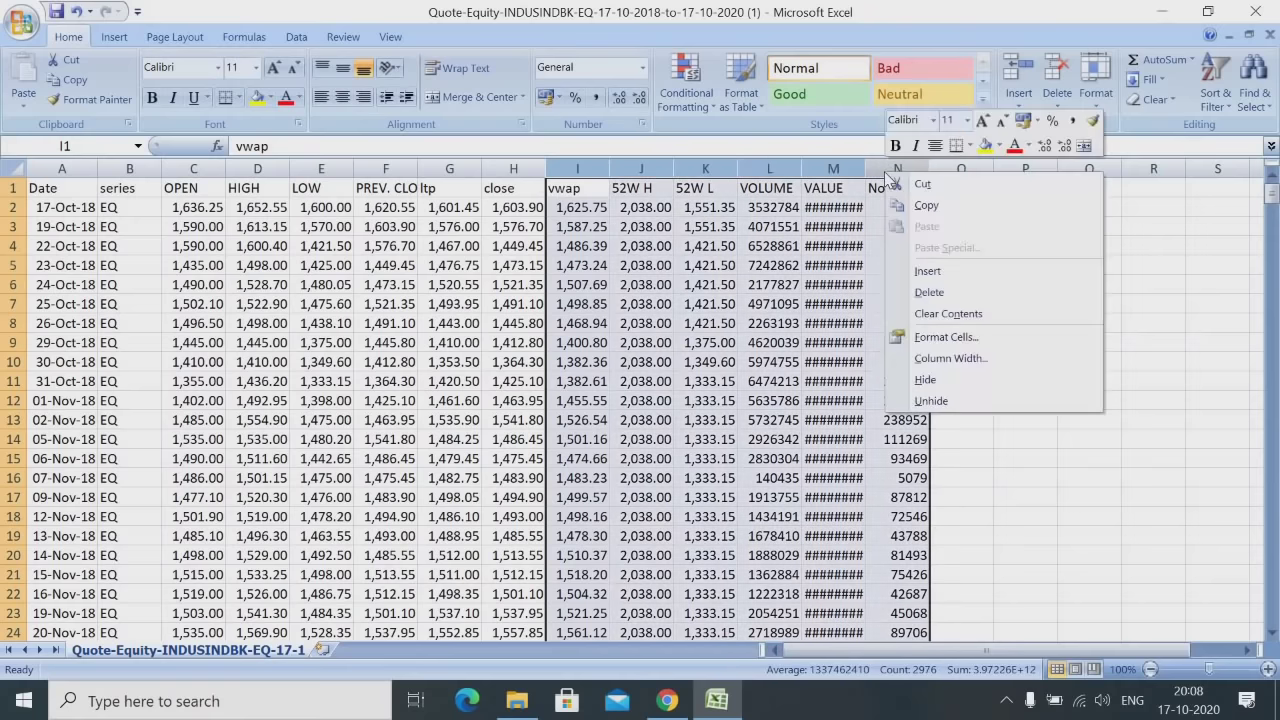
click(912, 294)
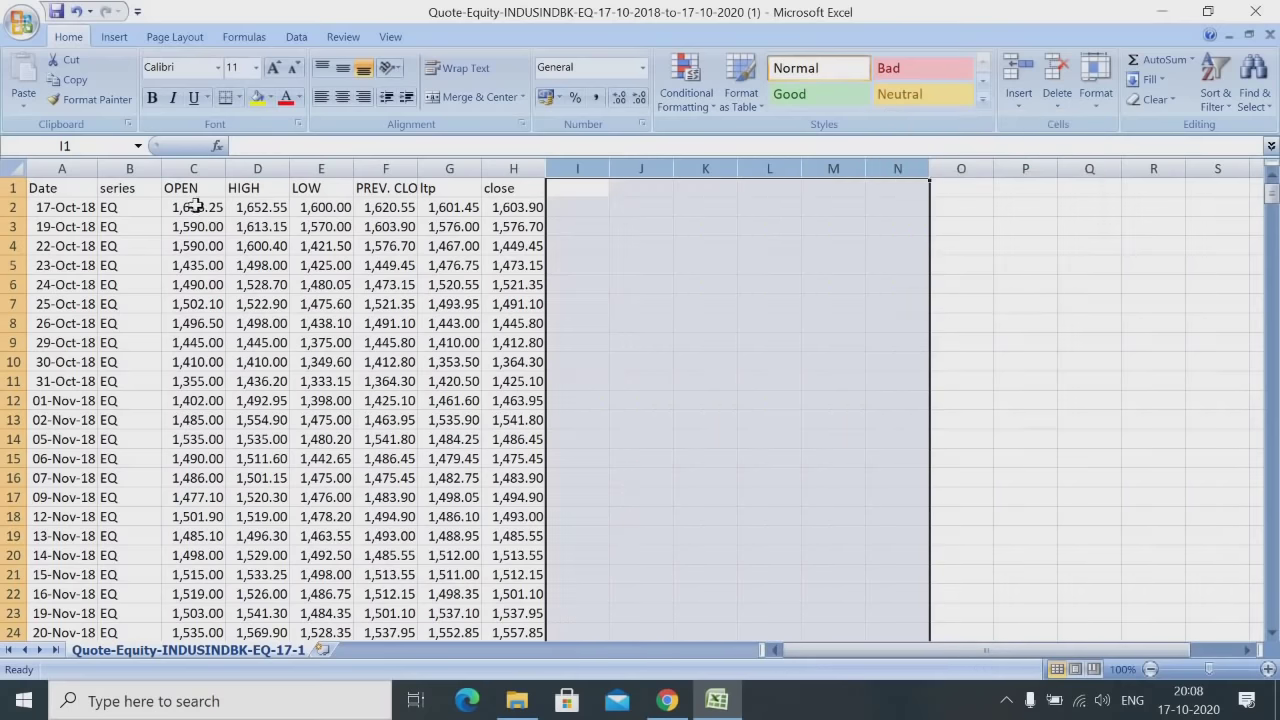
Delete the series column from the price data
click(128, 168)
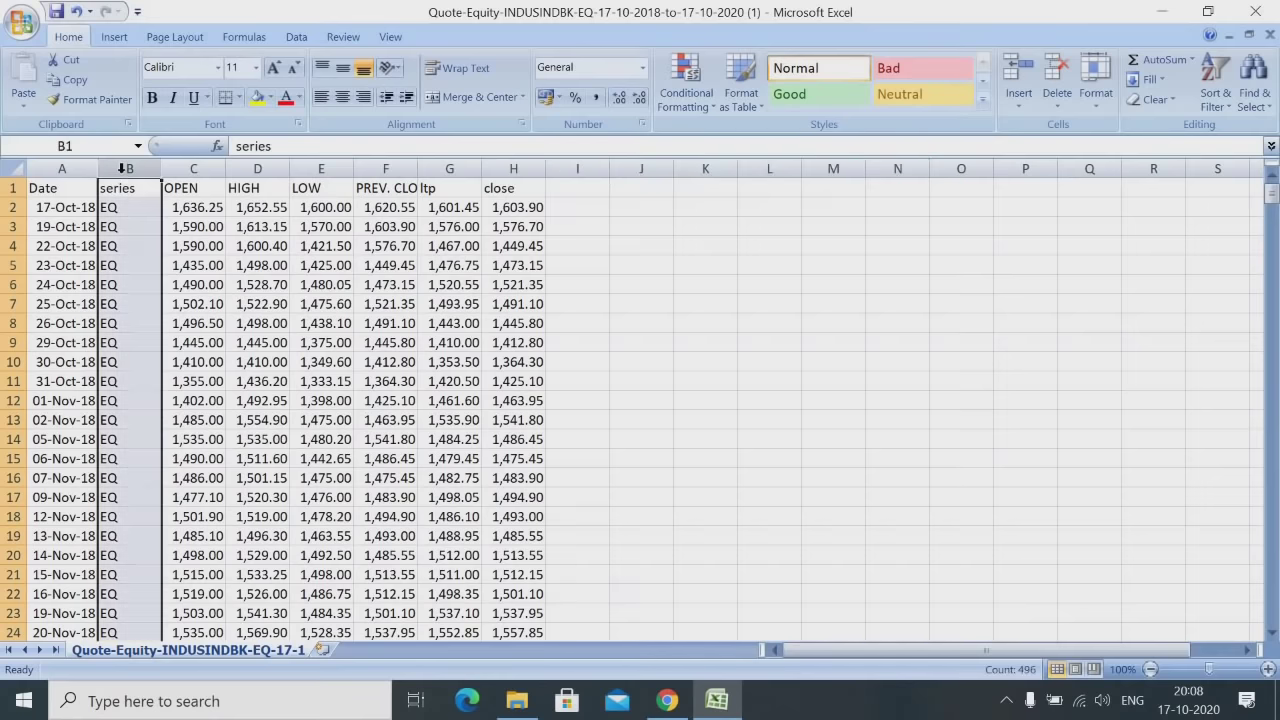
right_click(124, 170)
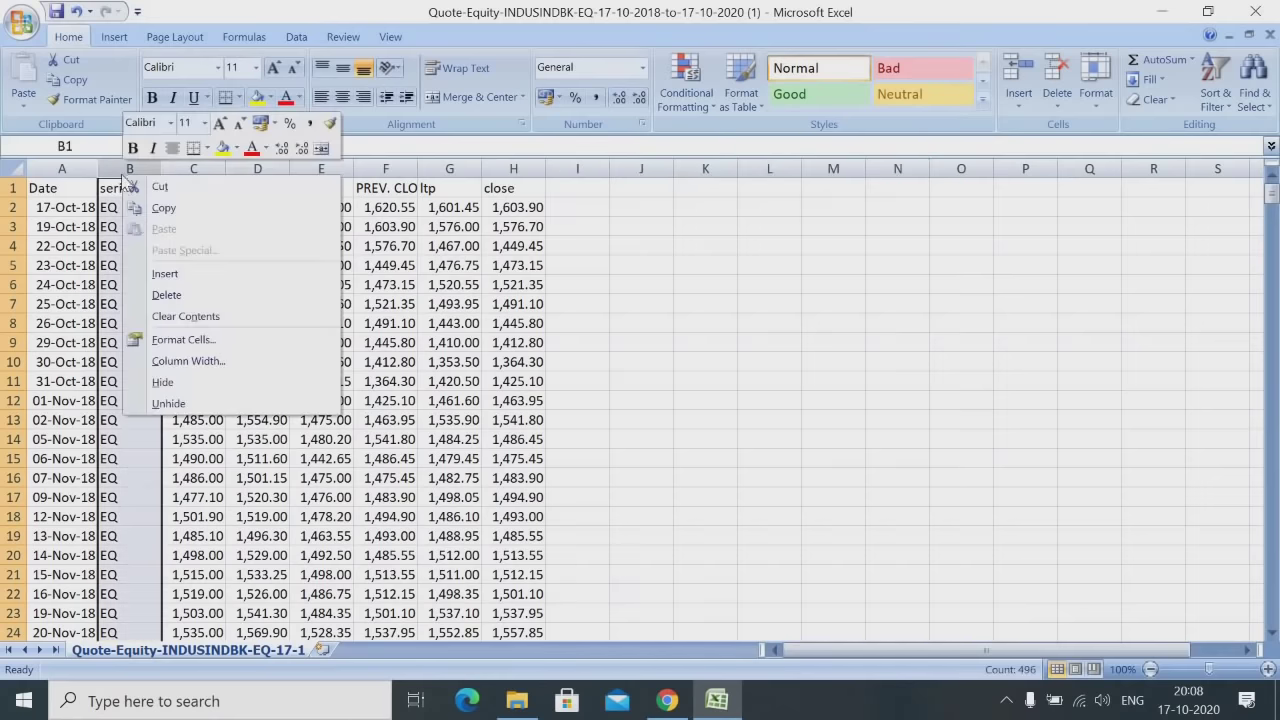
click(162, 295)
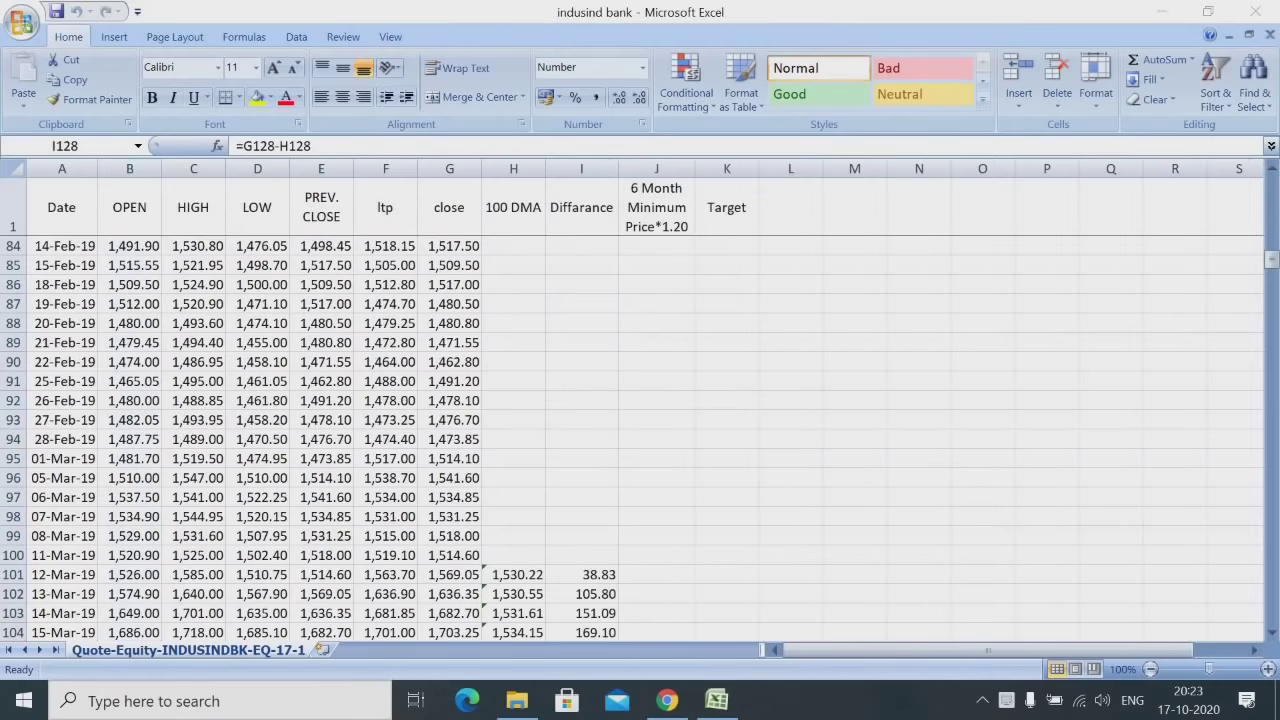
Review the 100 DMA, Differance, 6 Month Minimum Price*1.20 and Target column headings in the indusind bank workbook
click(512, 207)
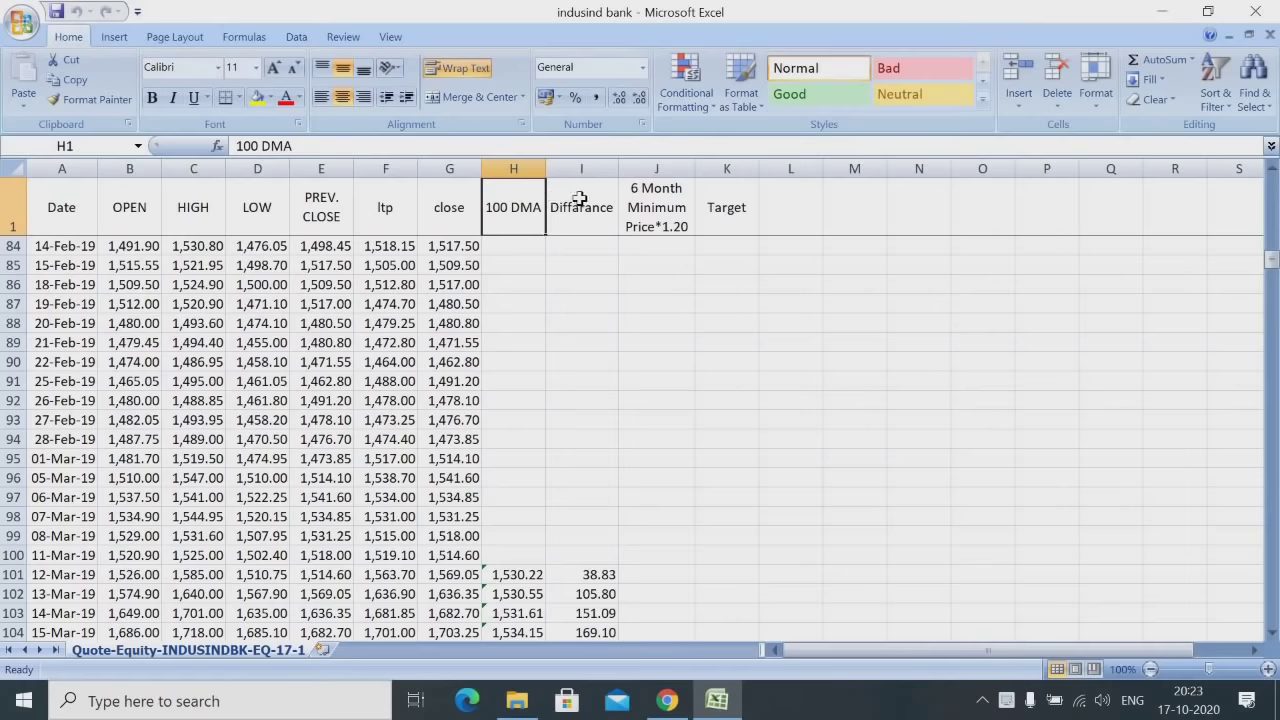
click(579, 199)
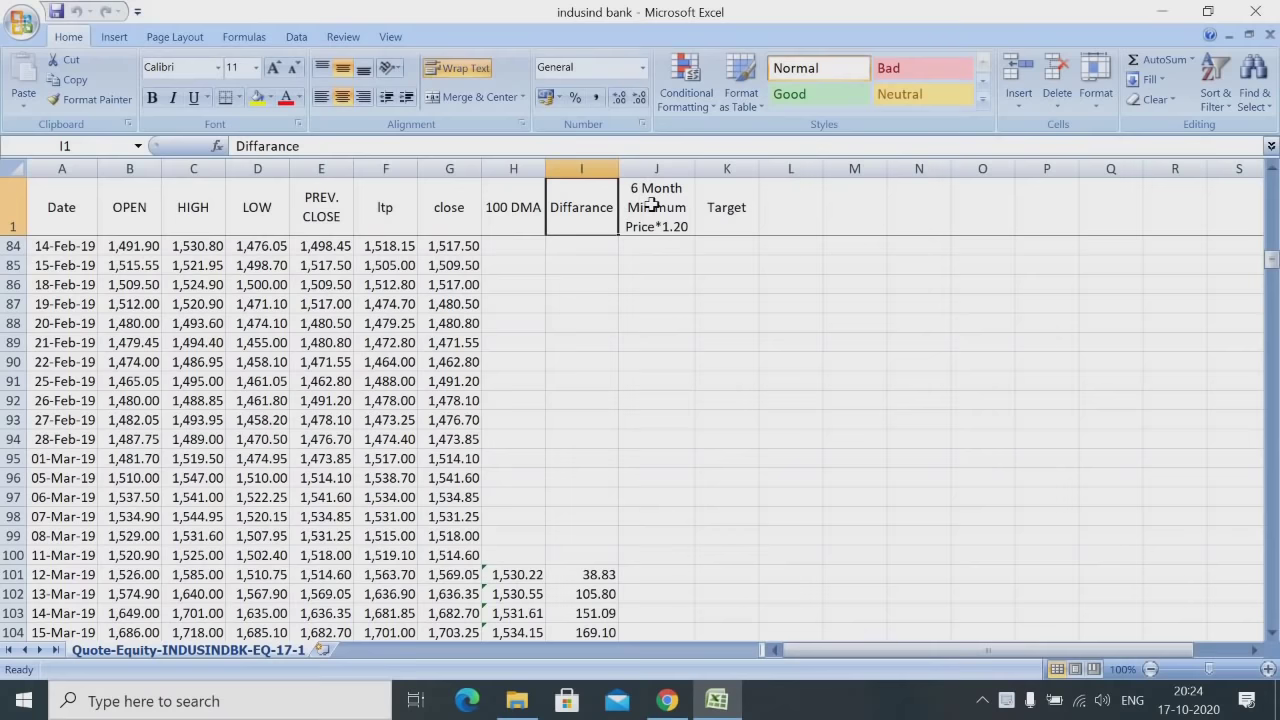
click(650, 205)
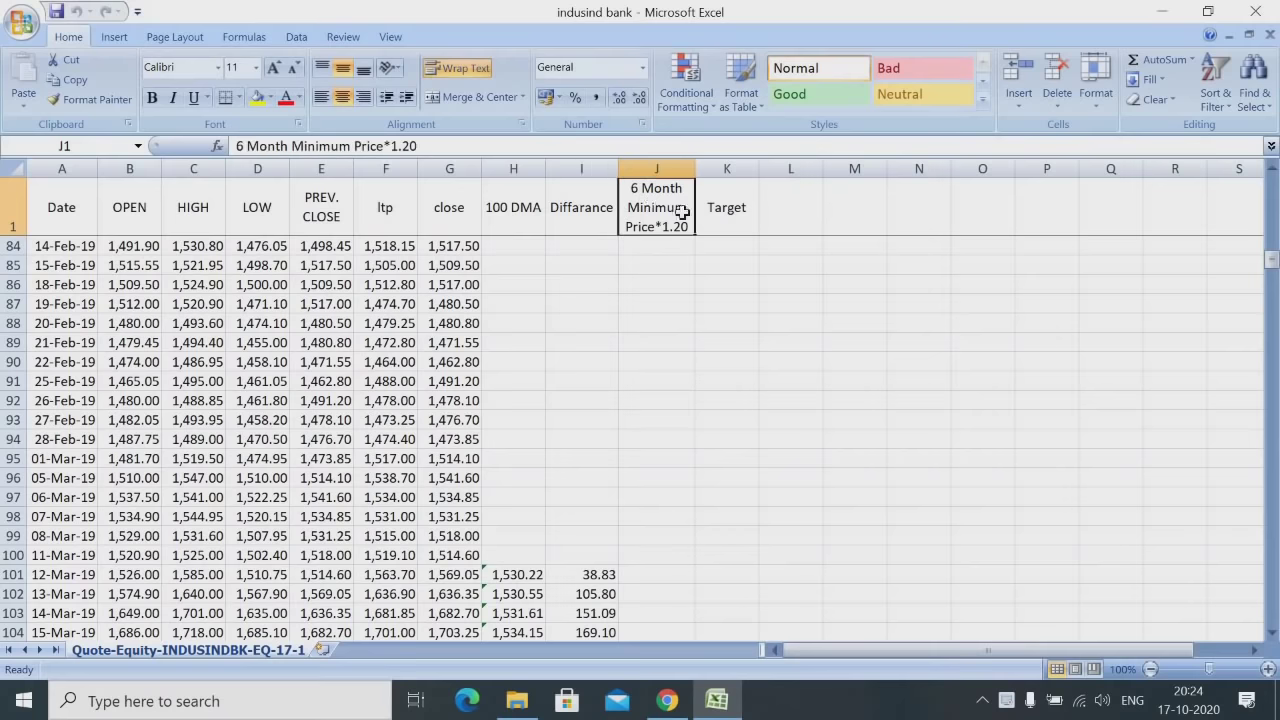
click(721, 210)
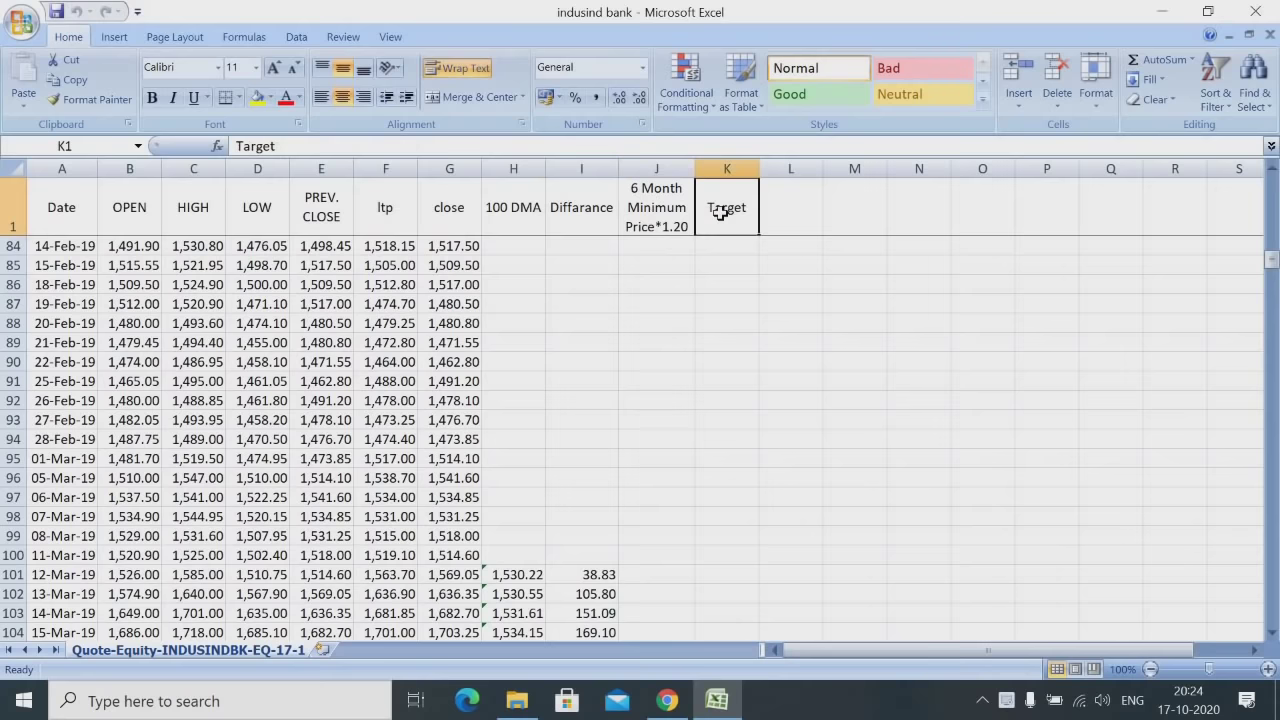
Examine the 100 DMA formula in row 101 and the range of closing prices it averages
click(513, 214)
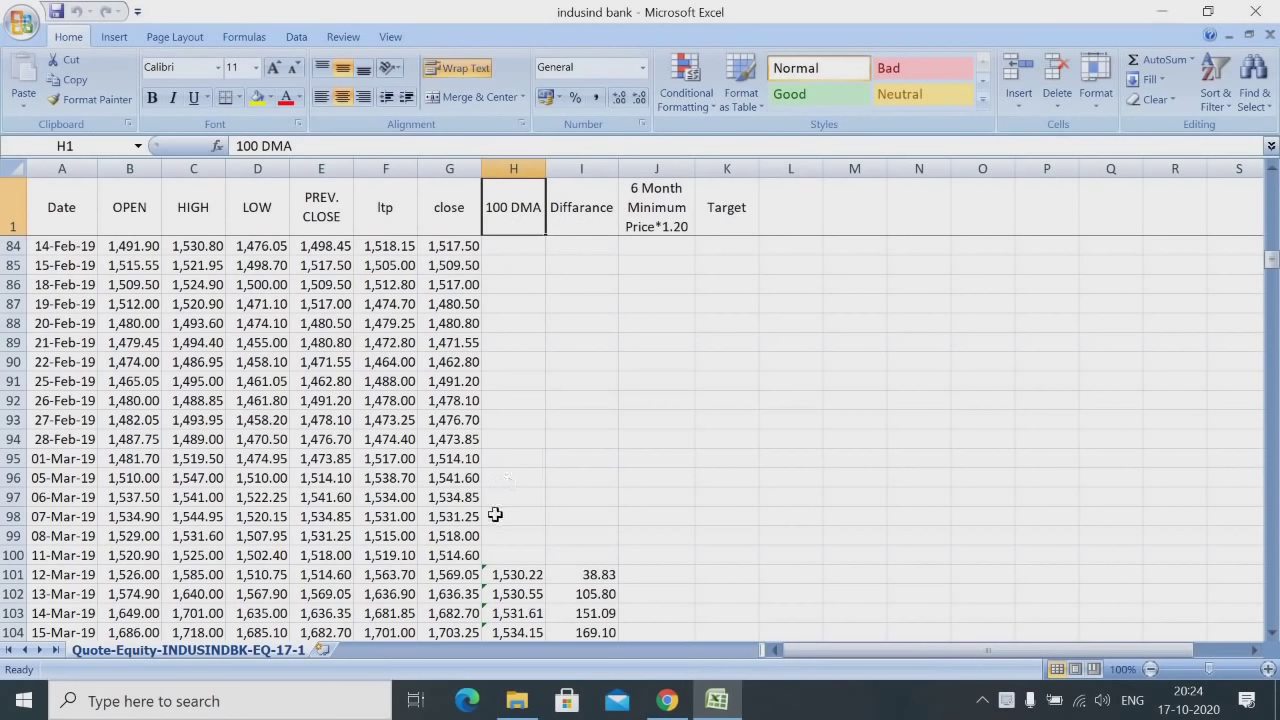
click(14, 574)
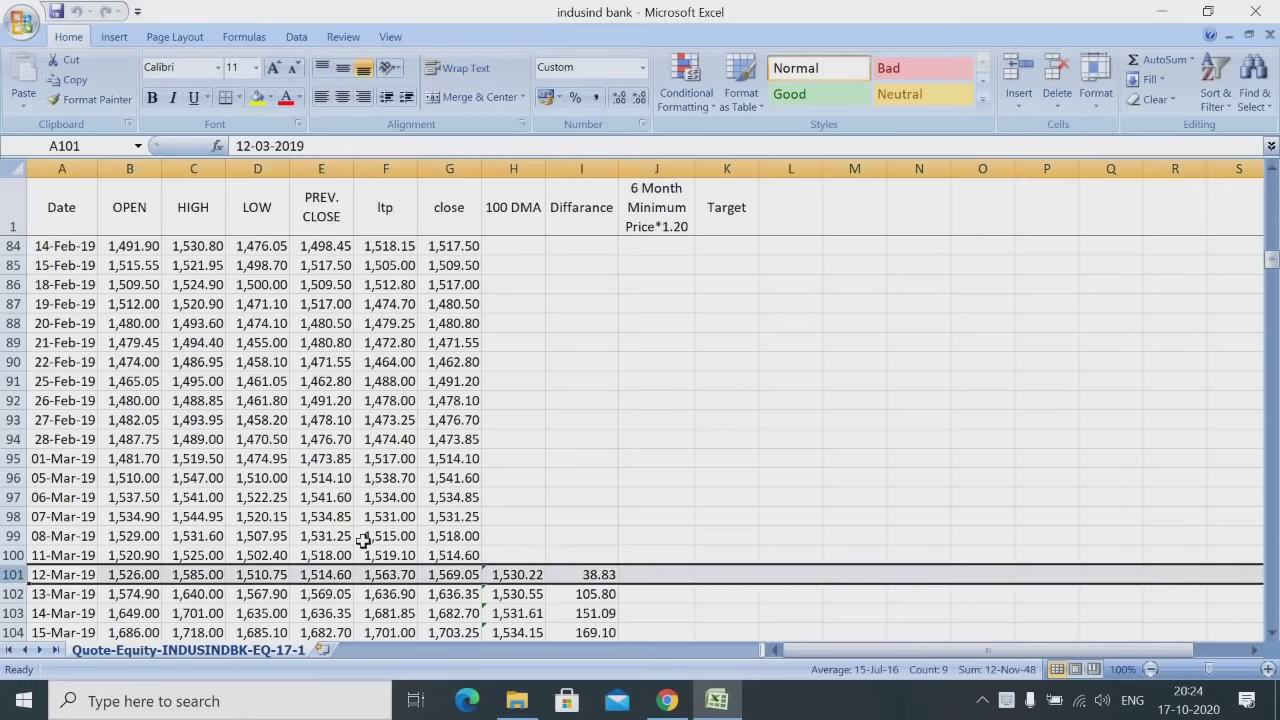
click(495, 575)
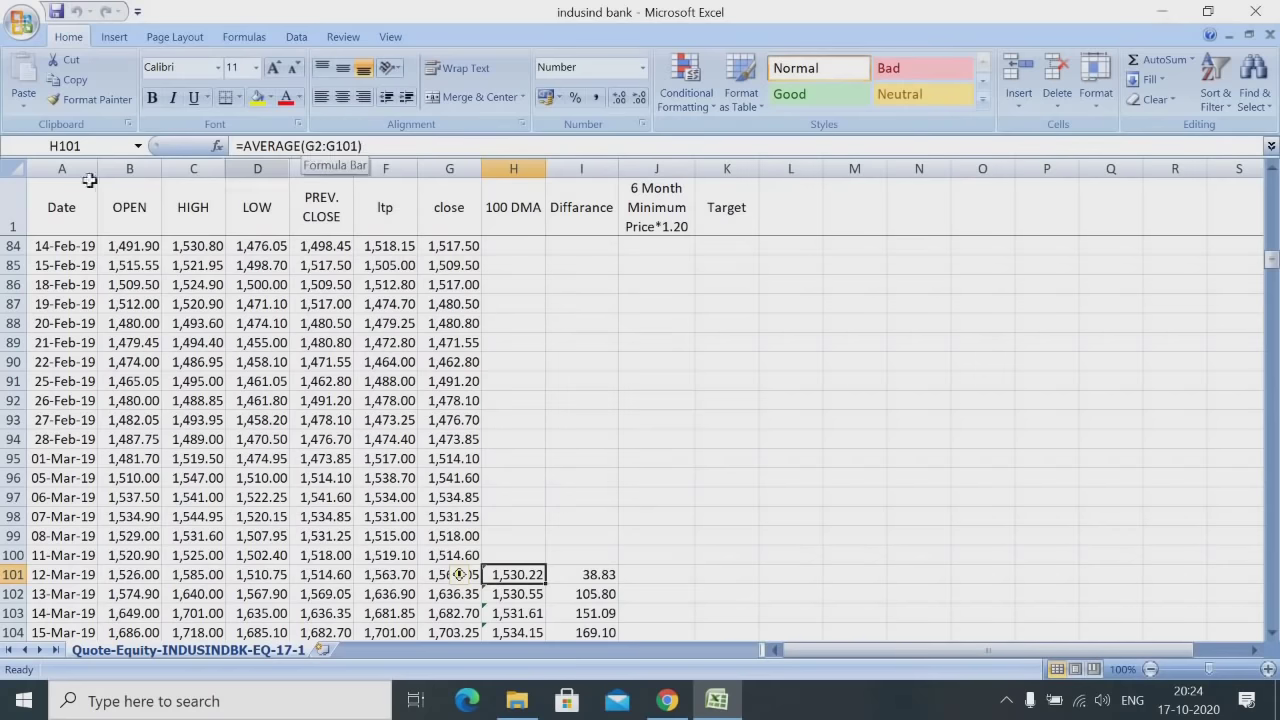
click(7, 207)
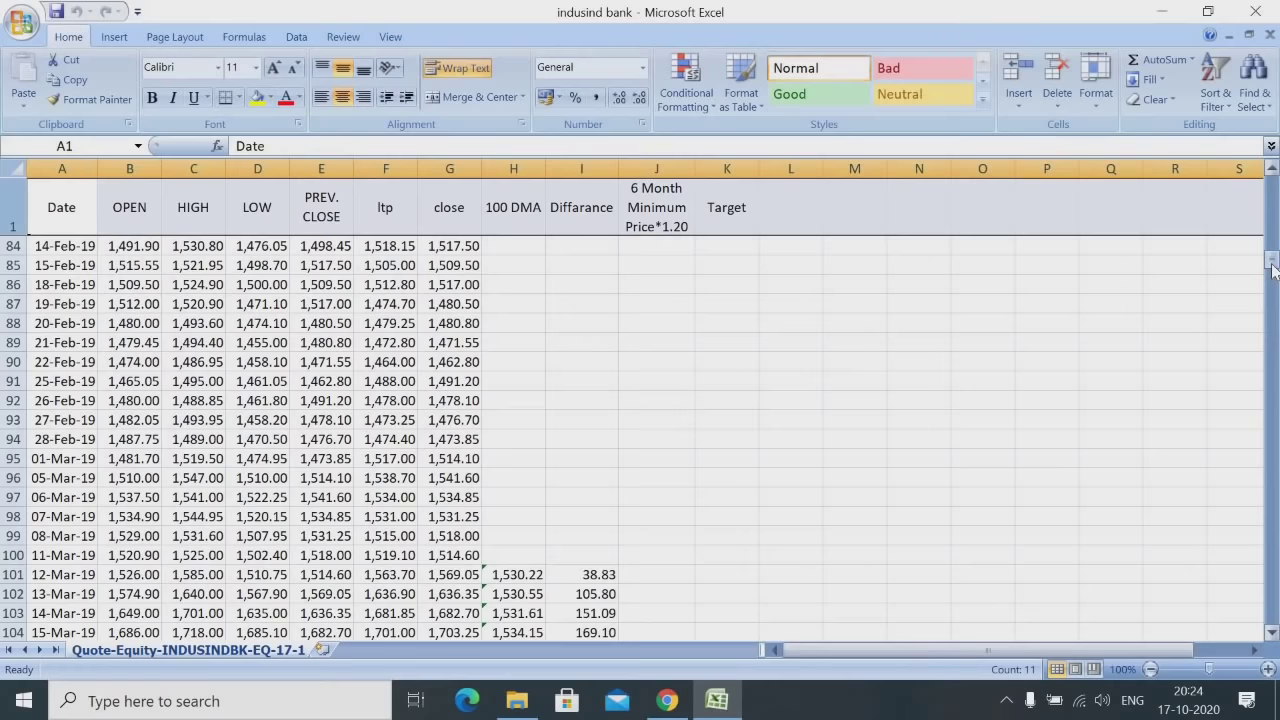
mouse_move(1272, 262)
mouse_down()
mouse_move(1272, 182)
mouse_move(1268, 265)
mouse_up()
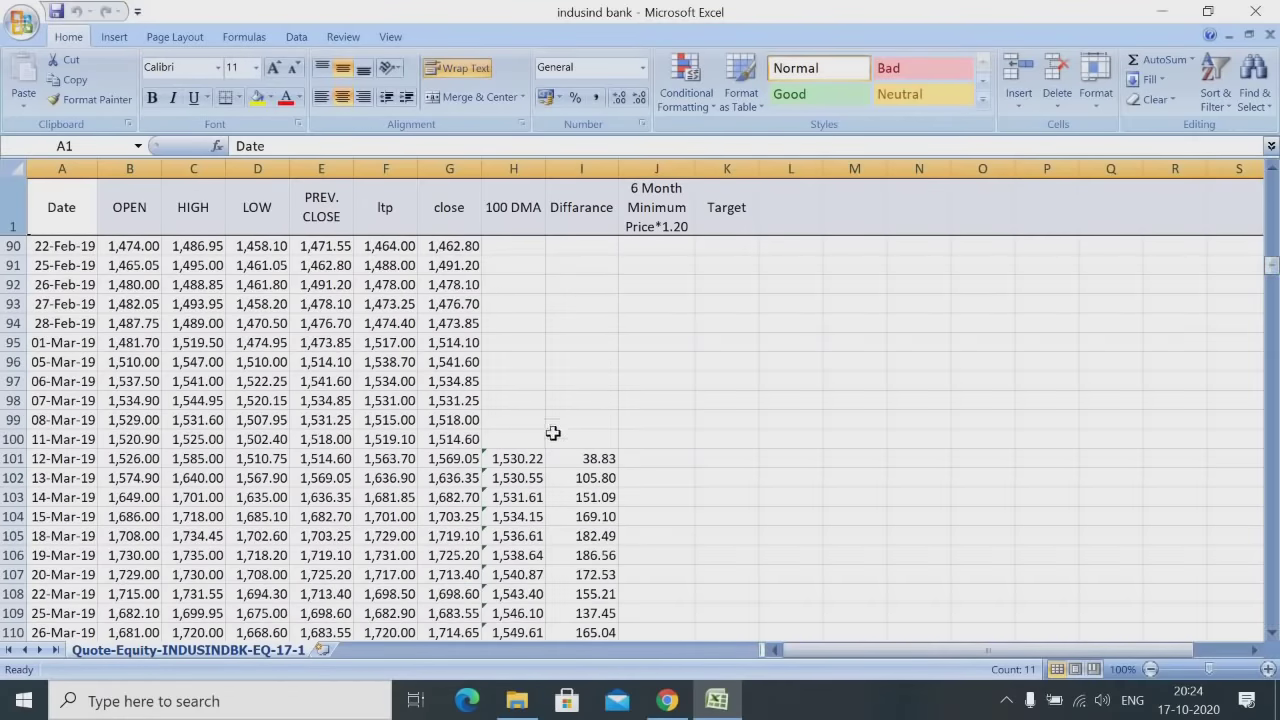
click(528, 457)
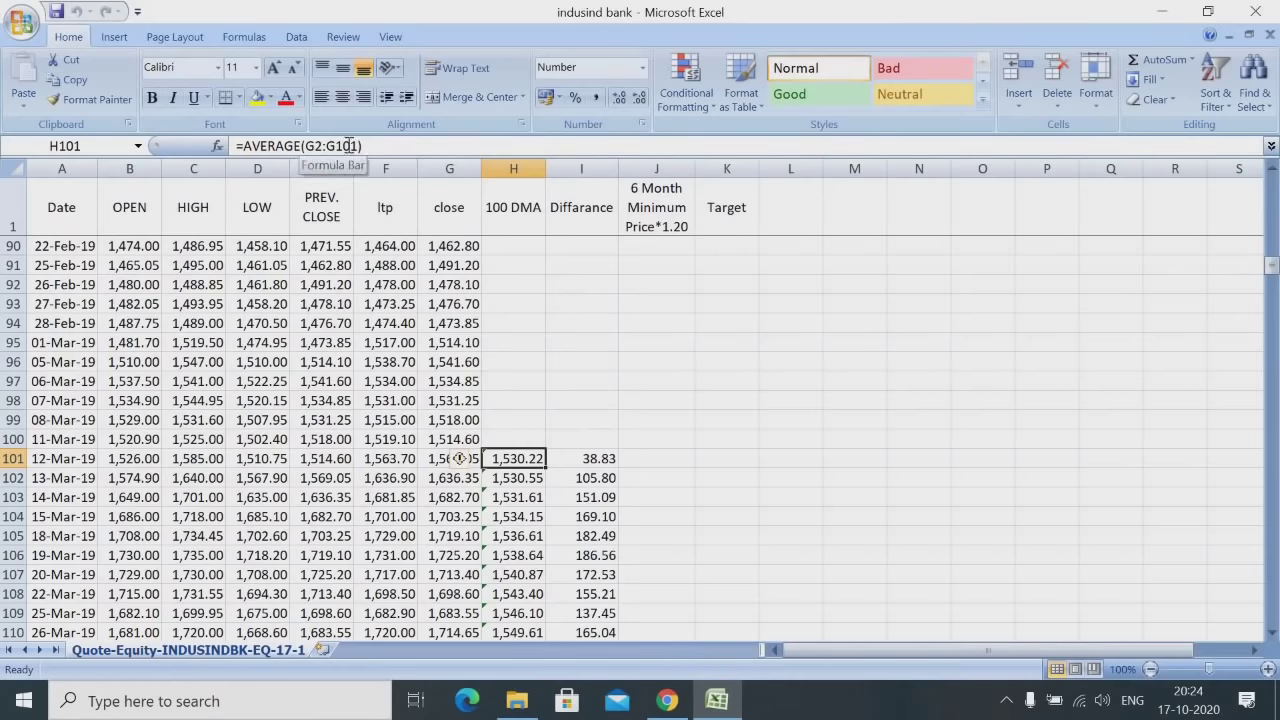
Compare the close and 100 DMA cells for 12-Mar-19 with the Differance formula in the same row
click(432, 458)
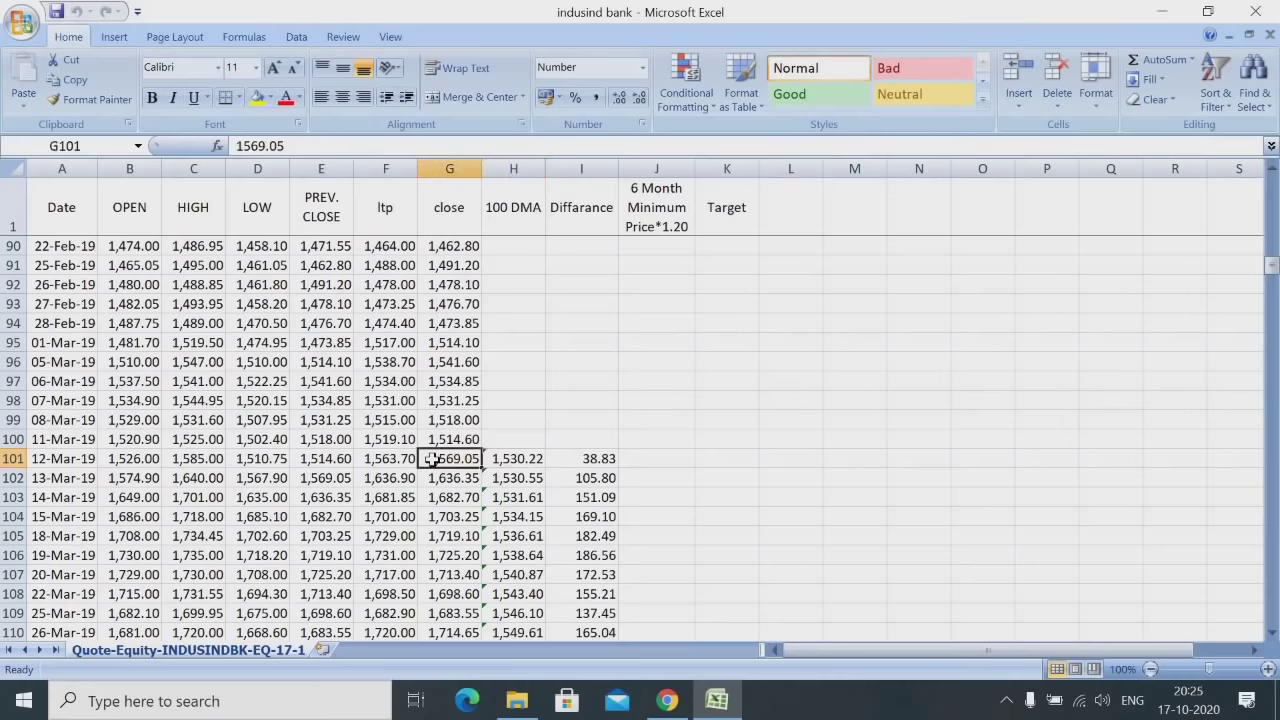
click(505, 460)
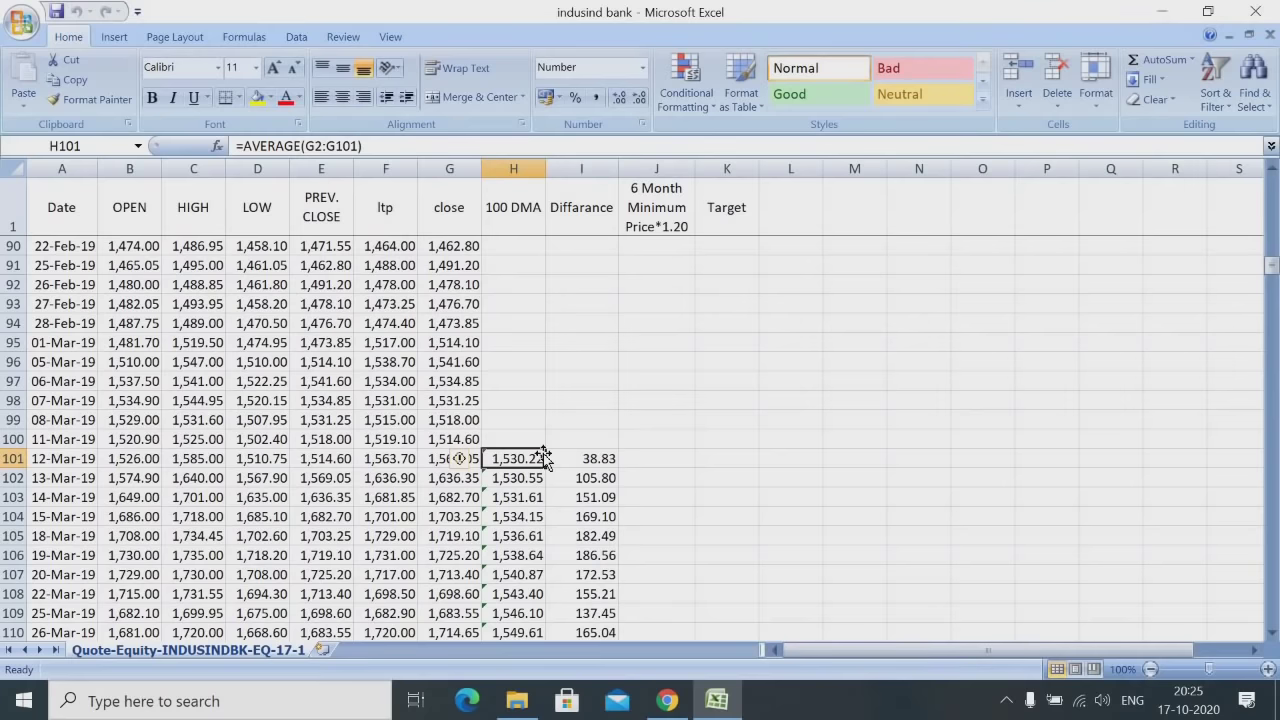
click(597, 461)
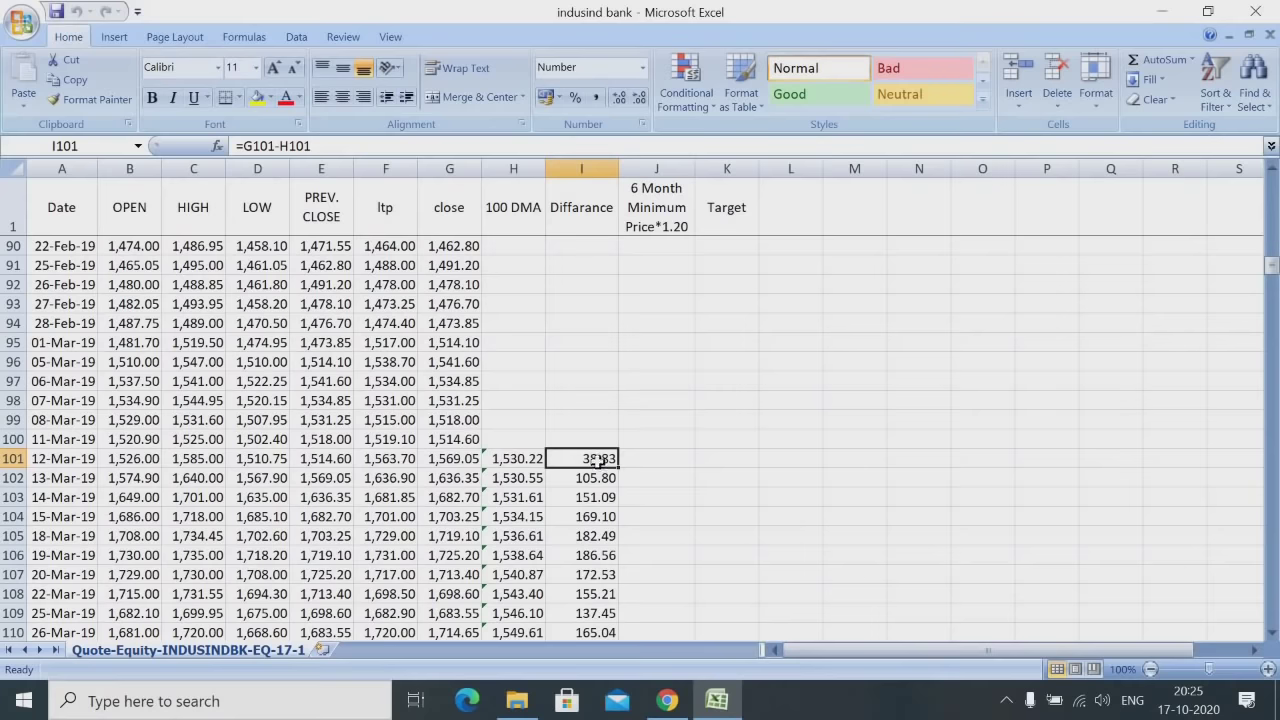
click(463, 460)
click(499, 460)
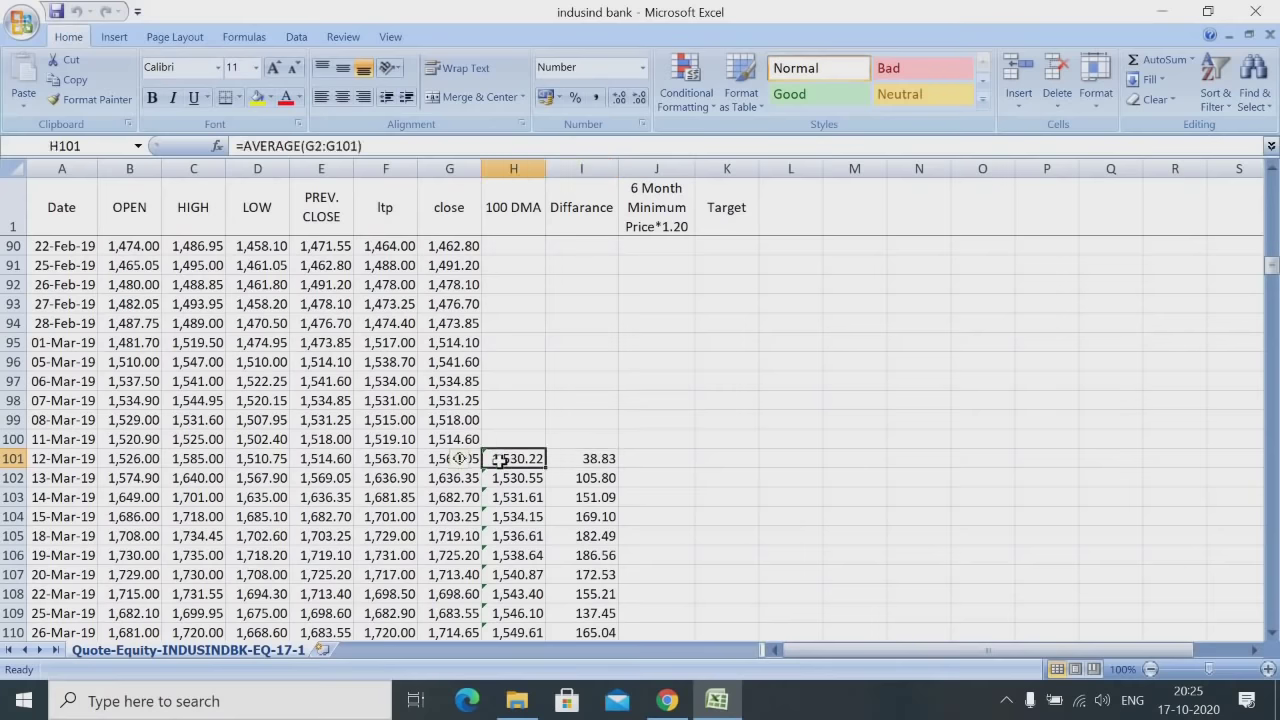
click(436, 460)
click(572, 464)
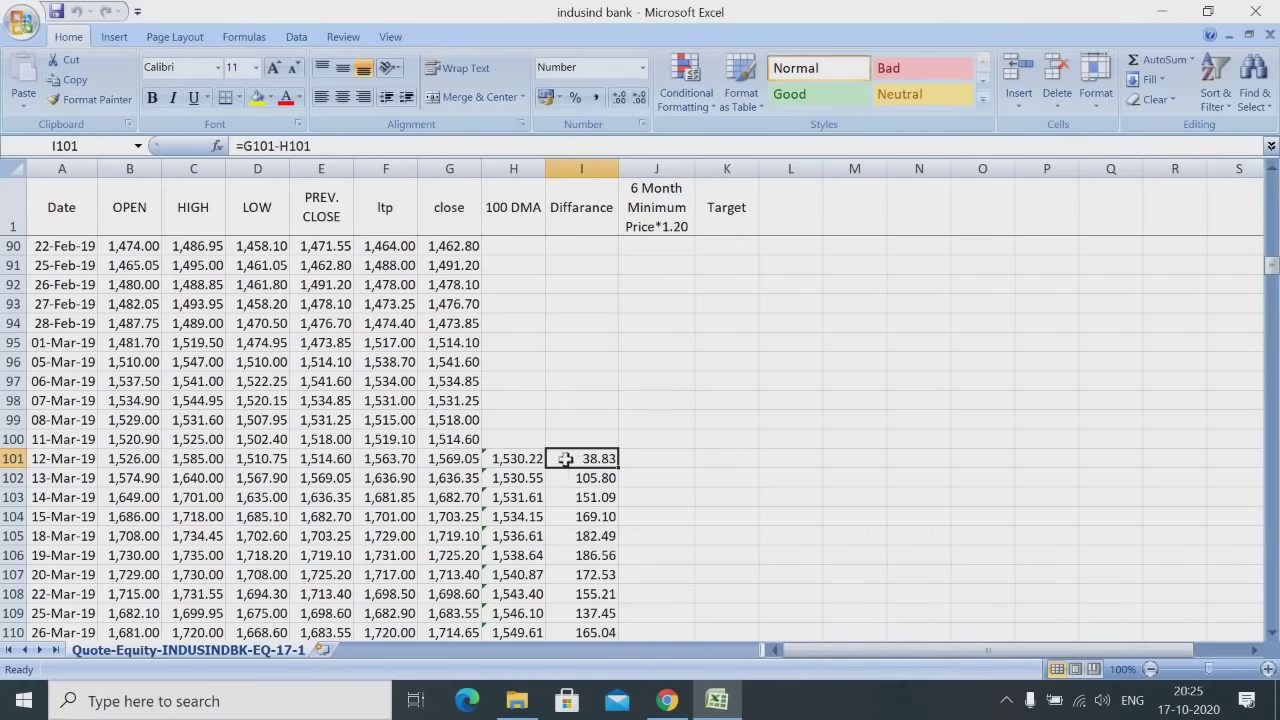
Trace the 12-Mar-19 Differance formula back to that day's close and 100 DMA values
click(462, 459)
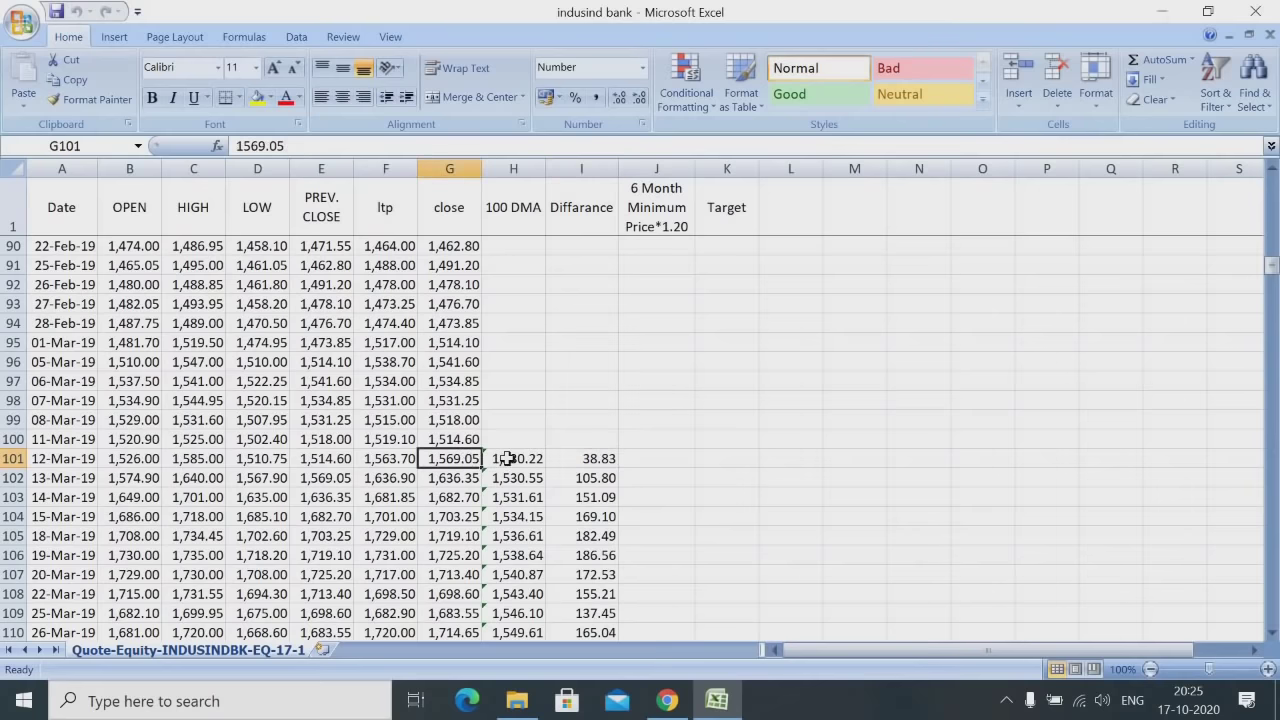
click(508, 458)
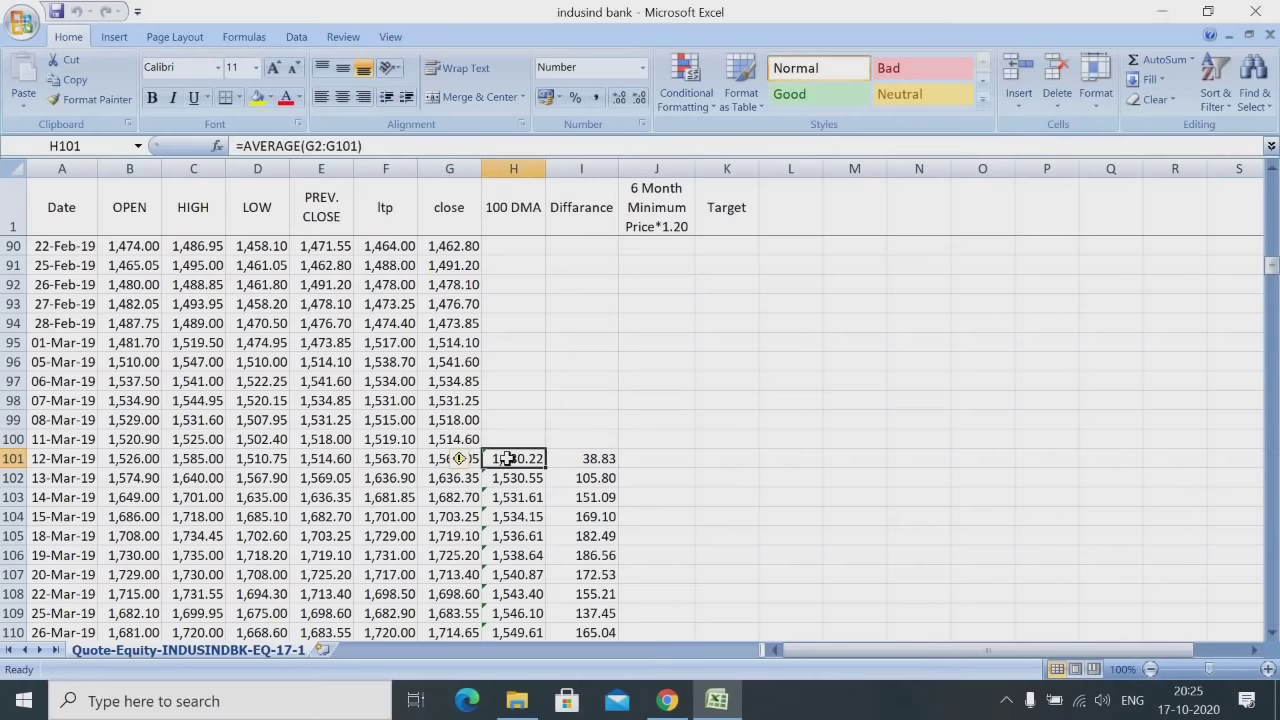
click(578, 460)
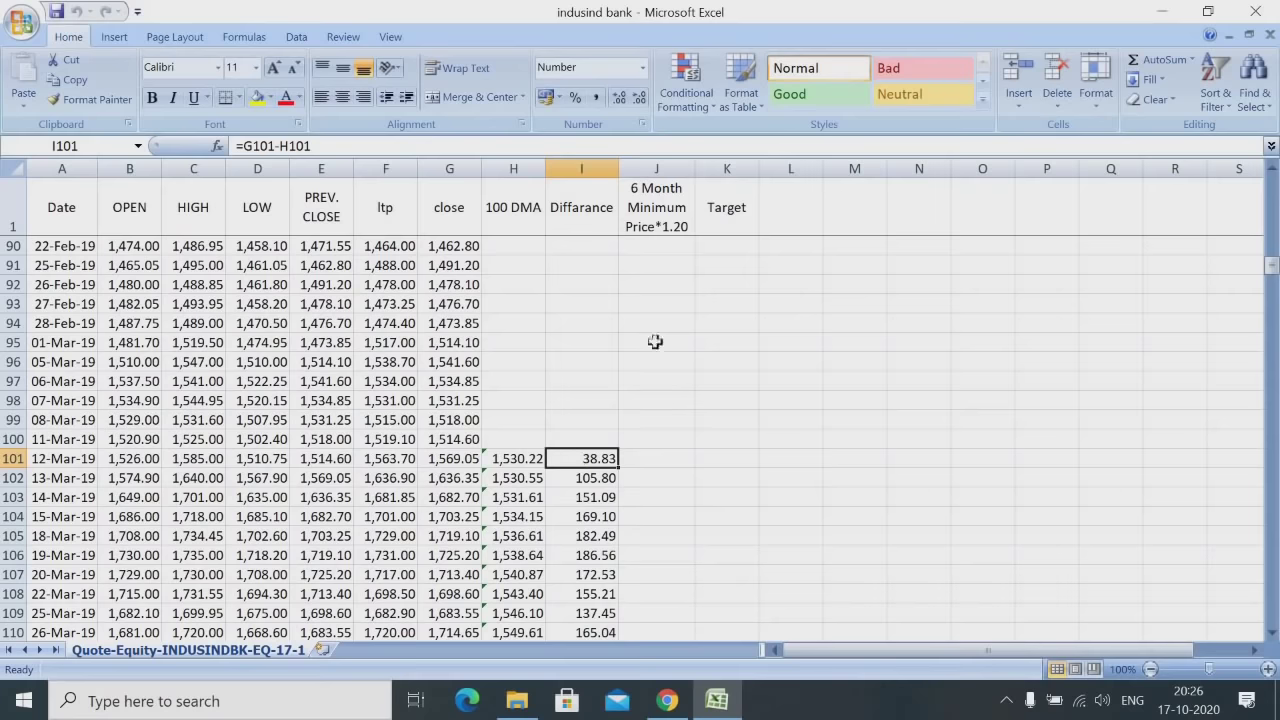
Examine the 6 Month Minimum Price*1.20 heading and the column's first formula in J121
click(657, 207)
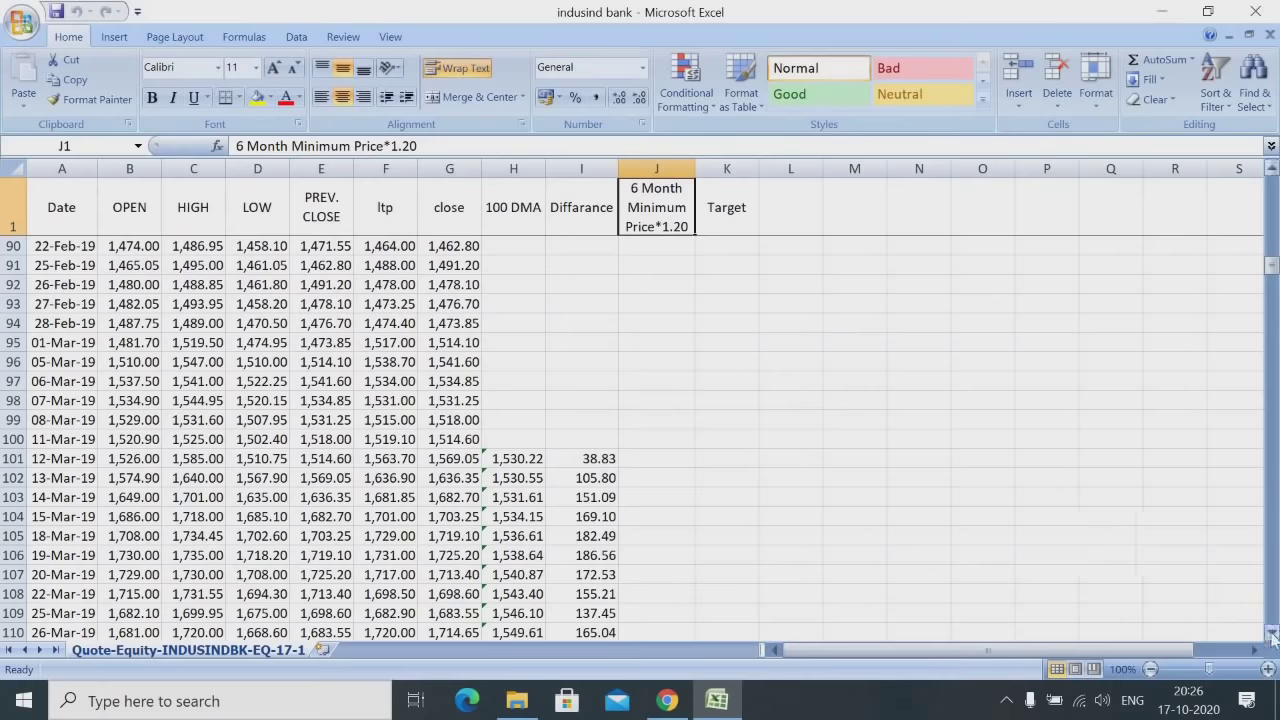
scroll(1272, 637, down, 10)
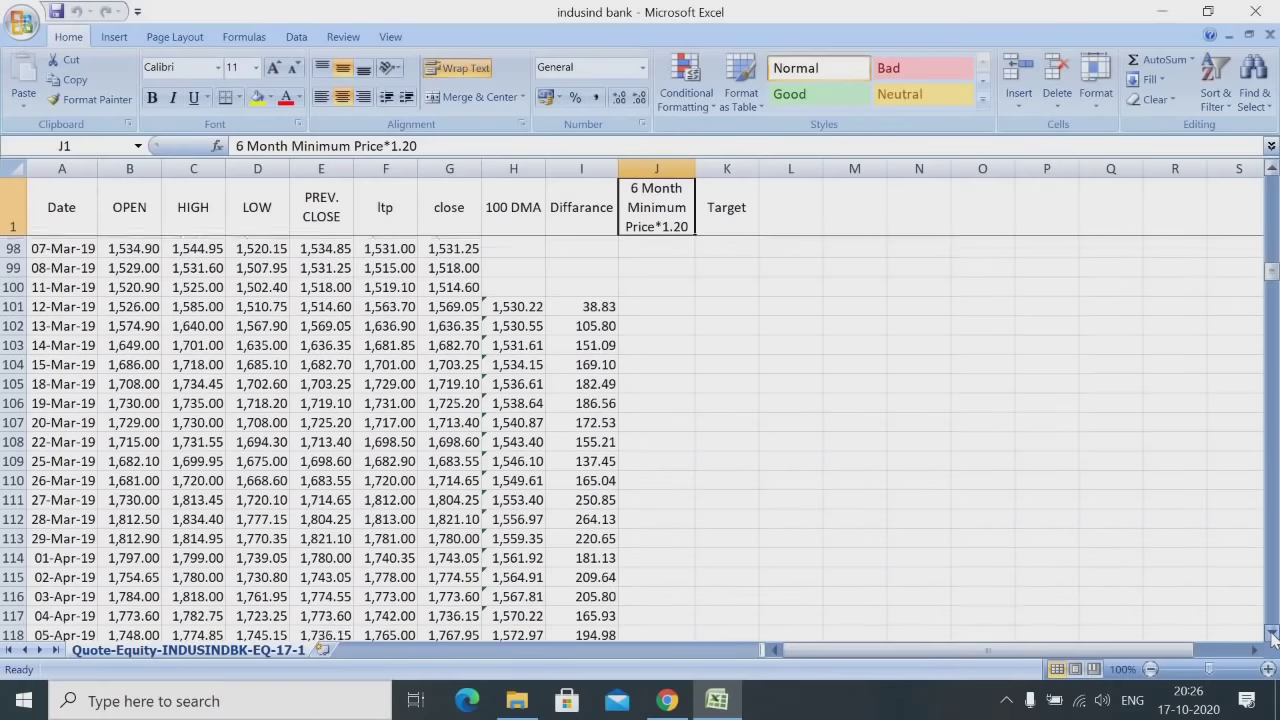
scroll(1272, 637, down, 2)
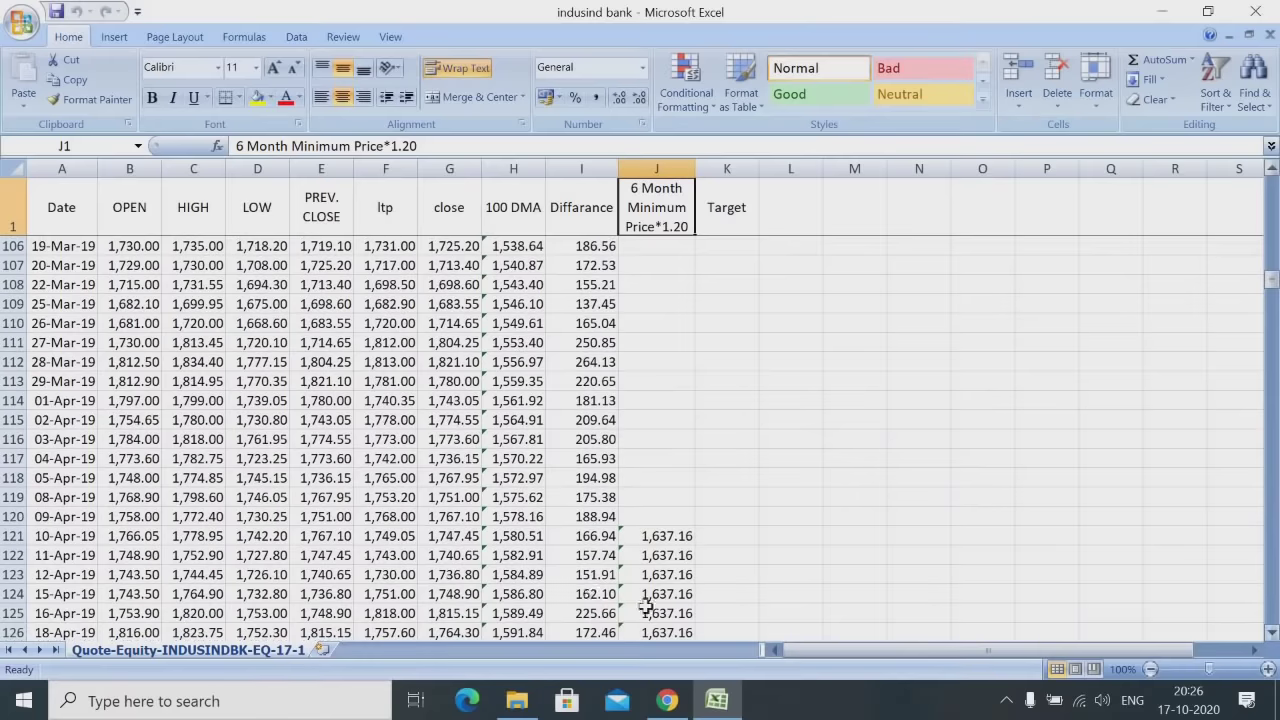
click(657, 537)
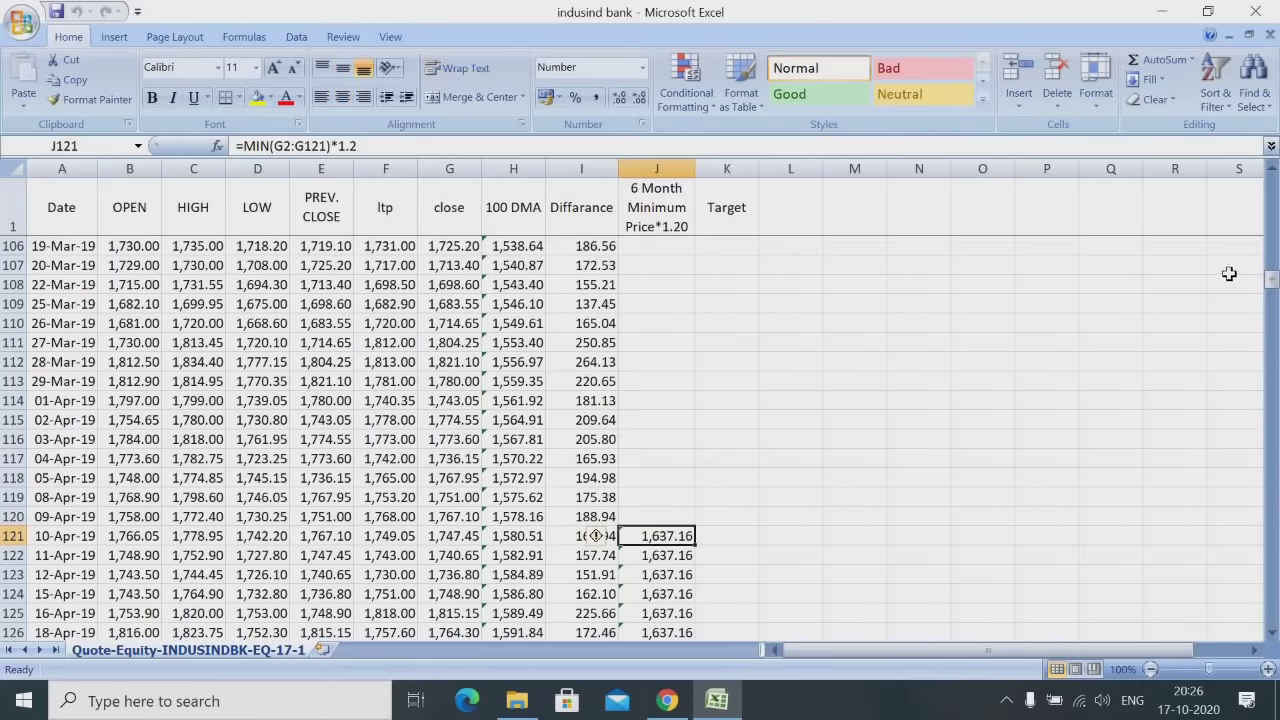
Compare the first Differance entry in row 101 with the 10-Apr-19 close and 6 Month Minimum Price*1.20 cells
drag(1274, 286, 1274, 273)
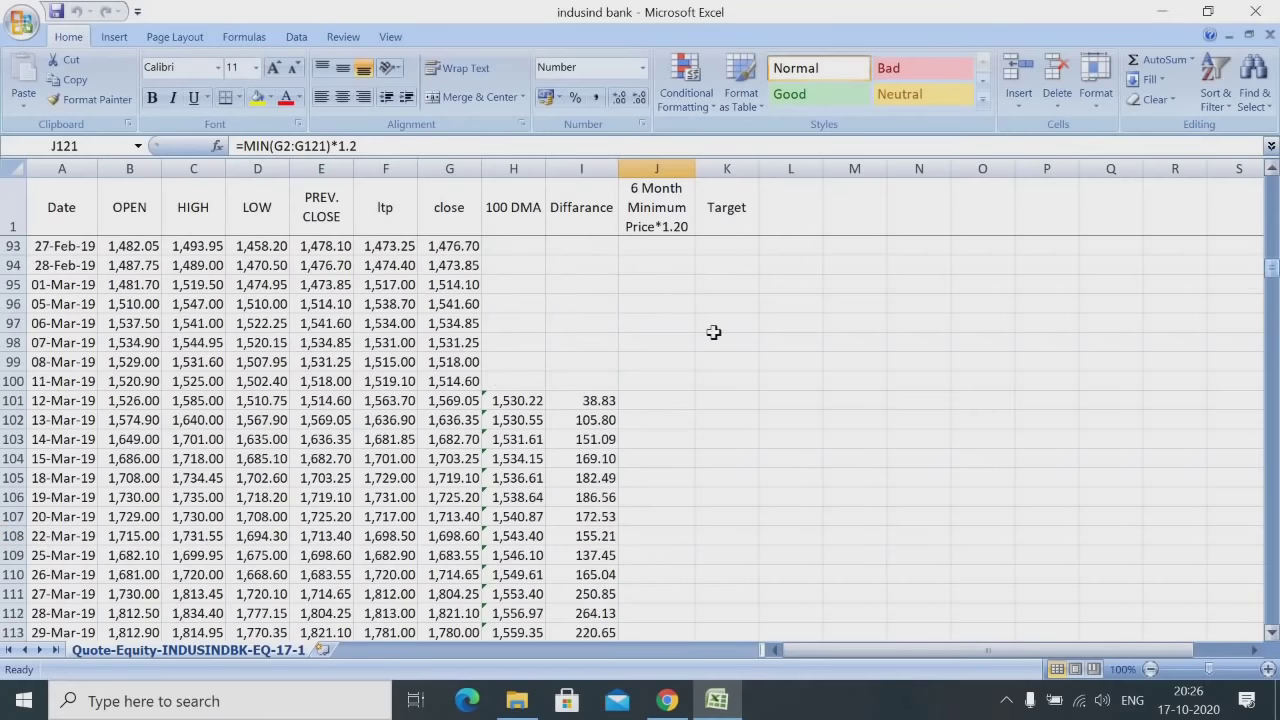
click(597, 399)
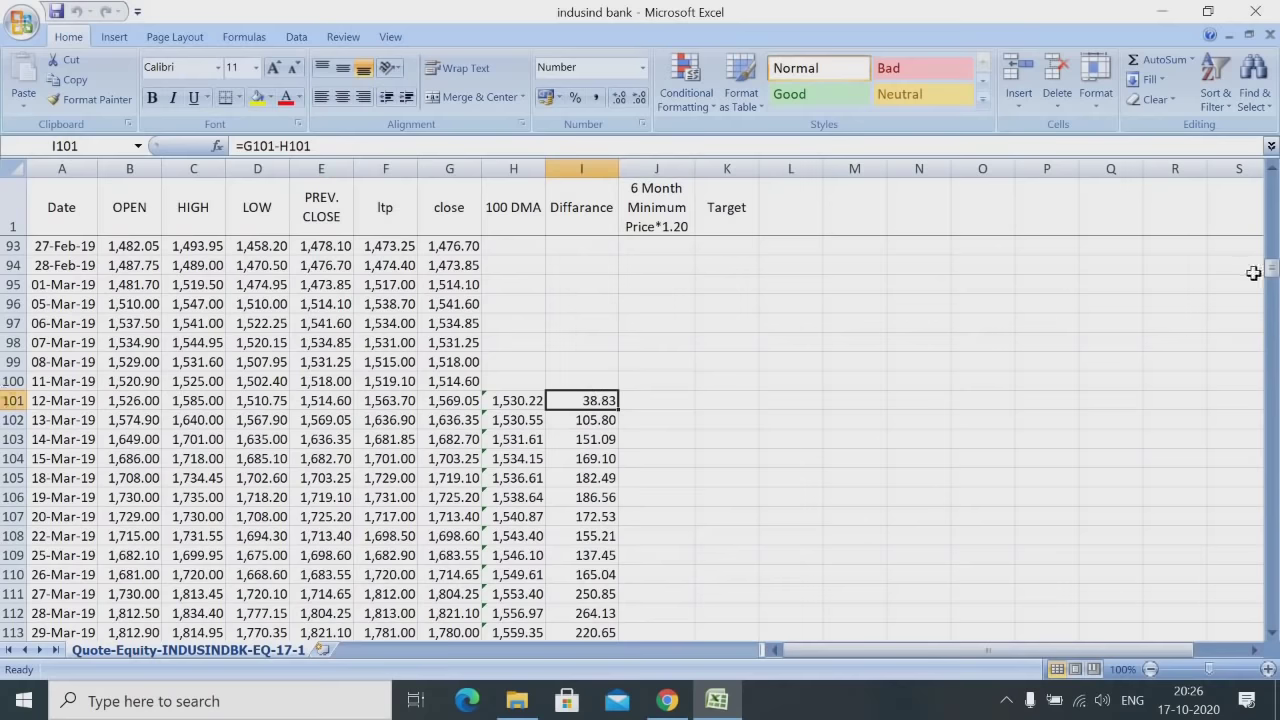
drag(1273, 276, 1273, 285)
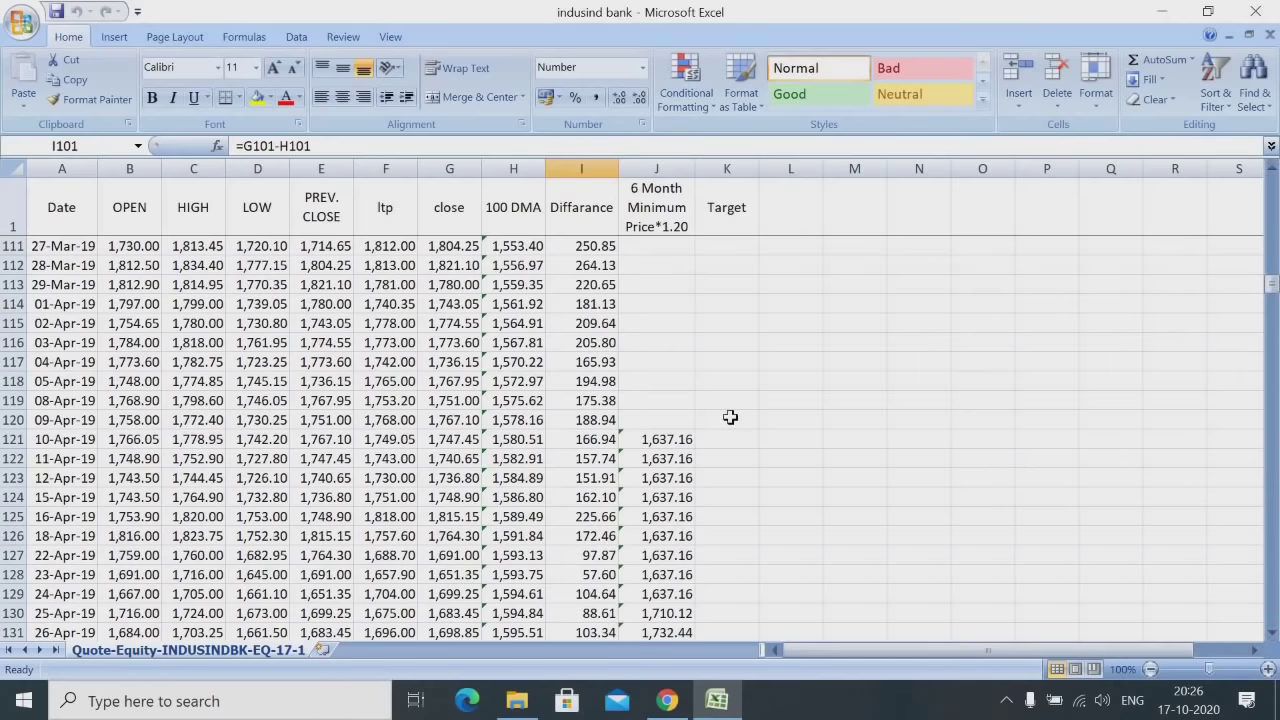
click(667, 440)
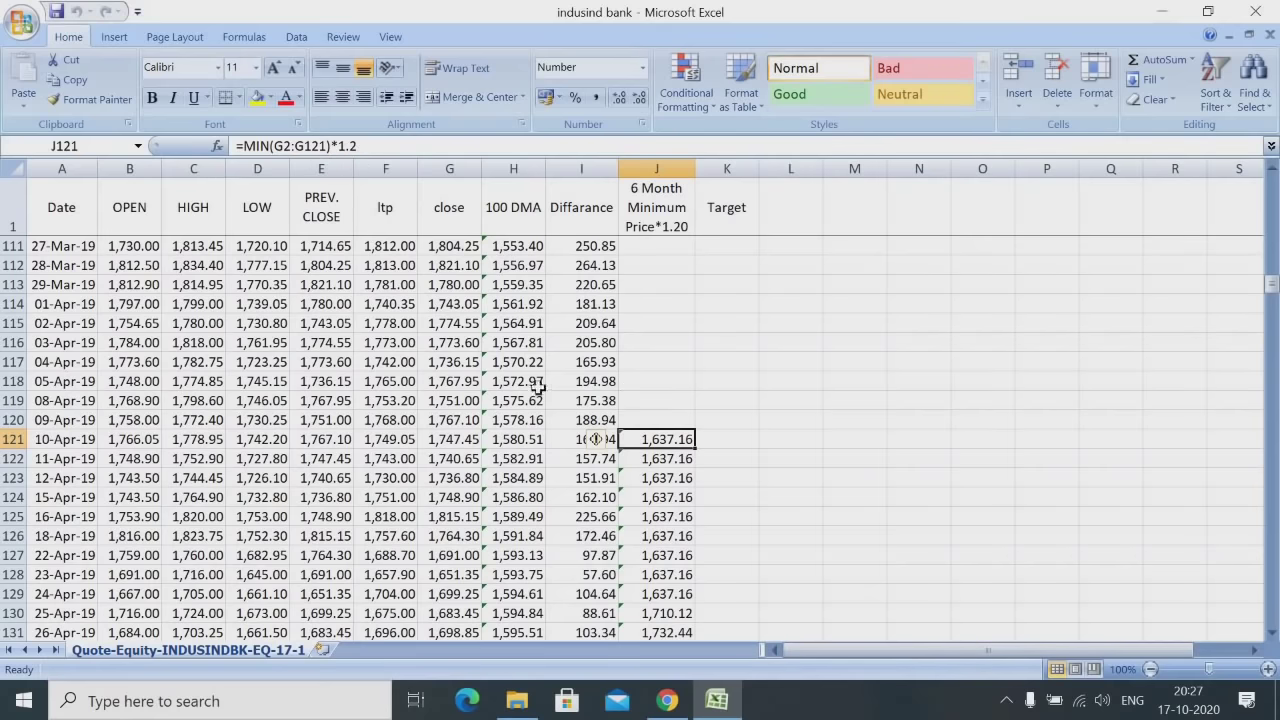
click(451, 439)
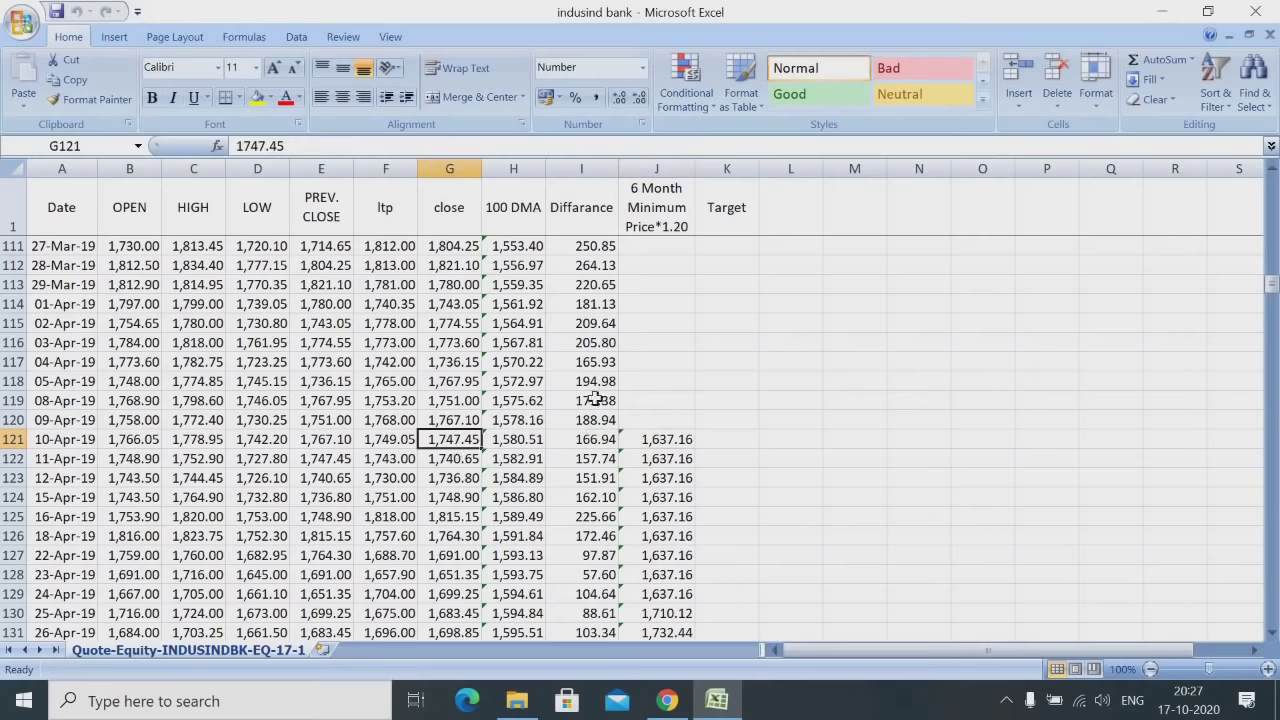
click(648, 439)
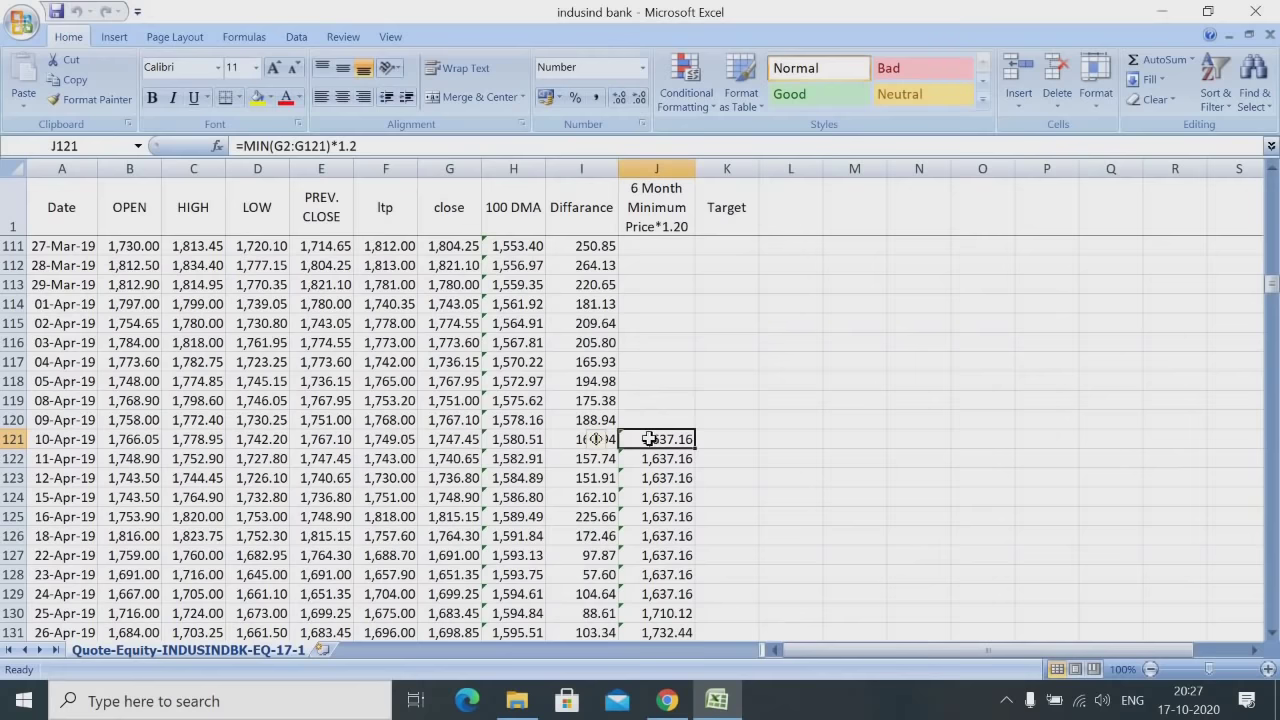
Enter the example value 100 in L121 and the formula =L121*1.2 in M121
click(795, 446)
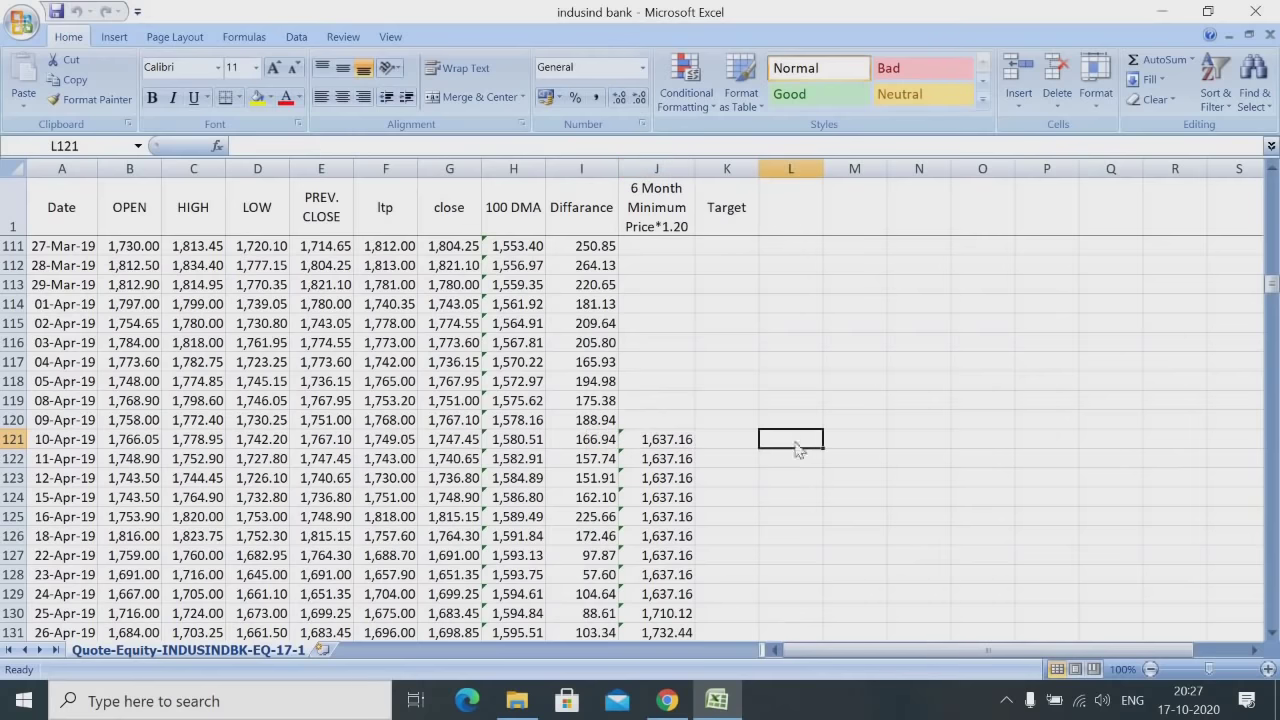
text(100)
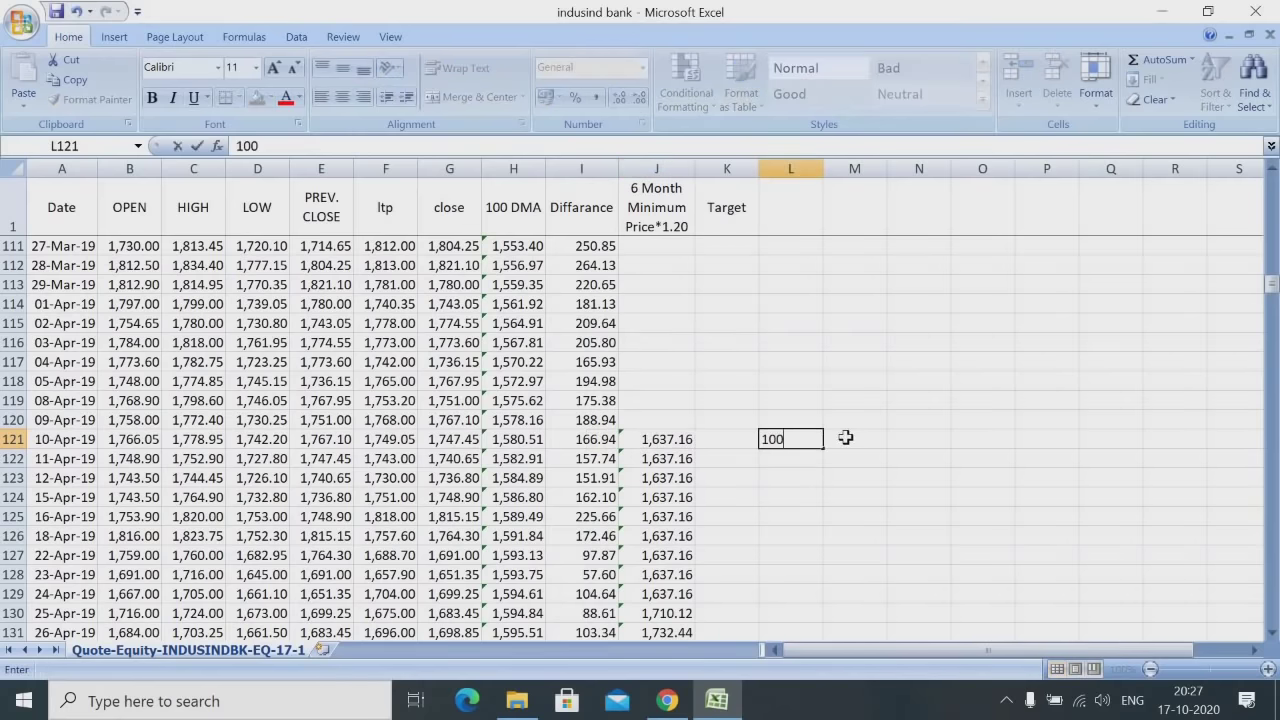
click(845, 438)
text(=)
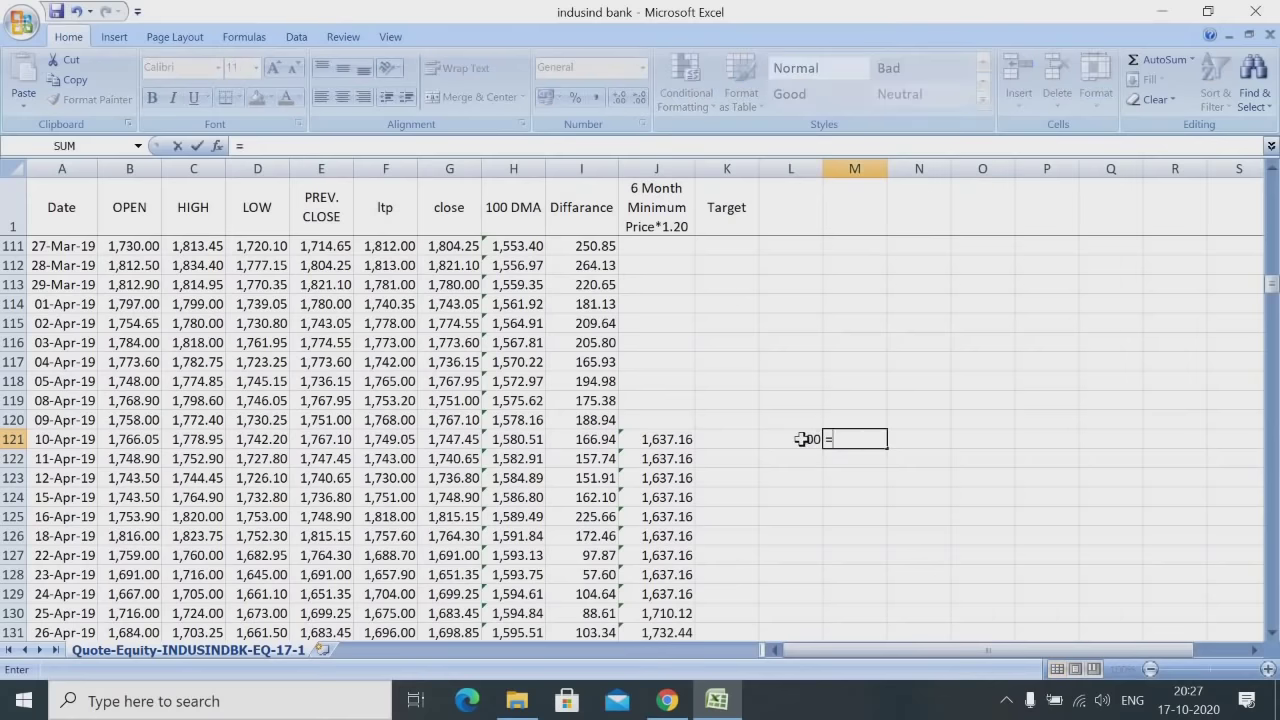
click(803, 439)
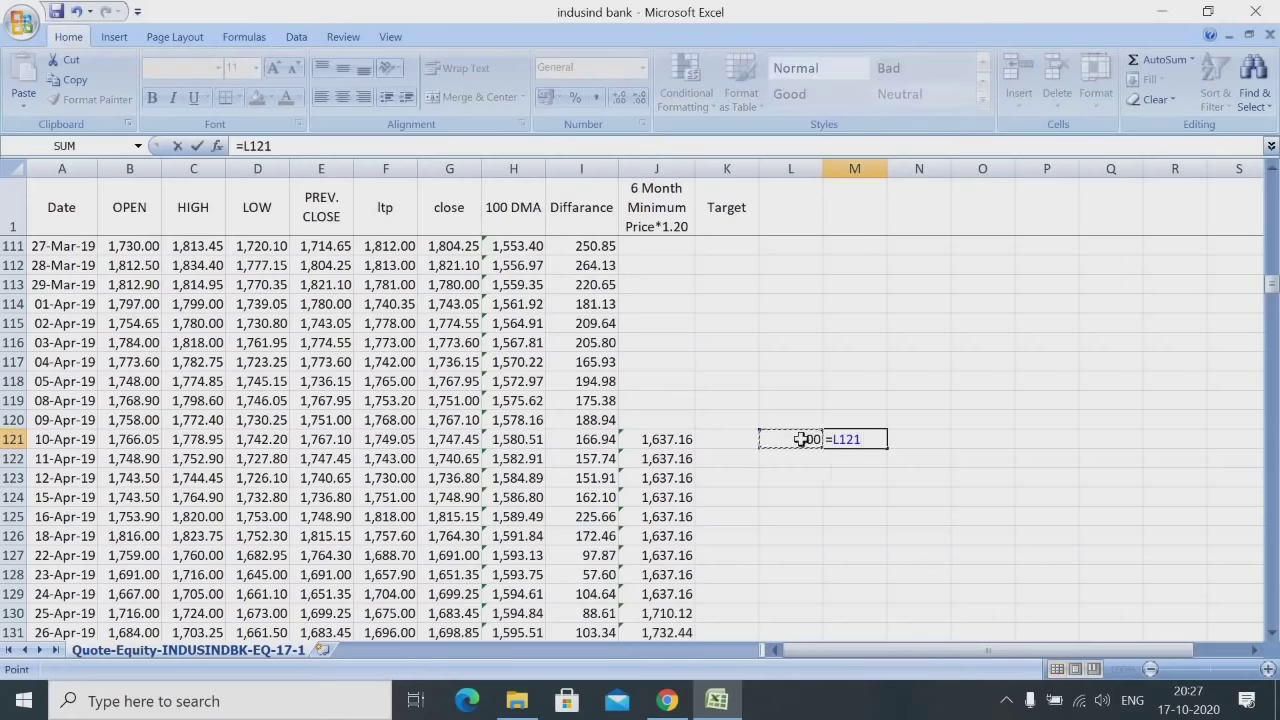
text(*1.2)
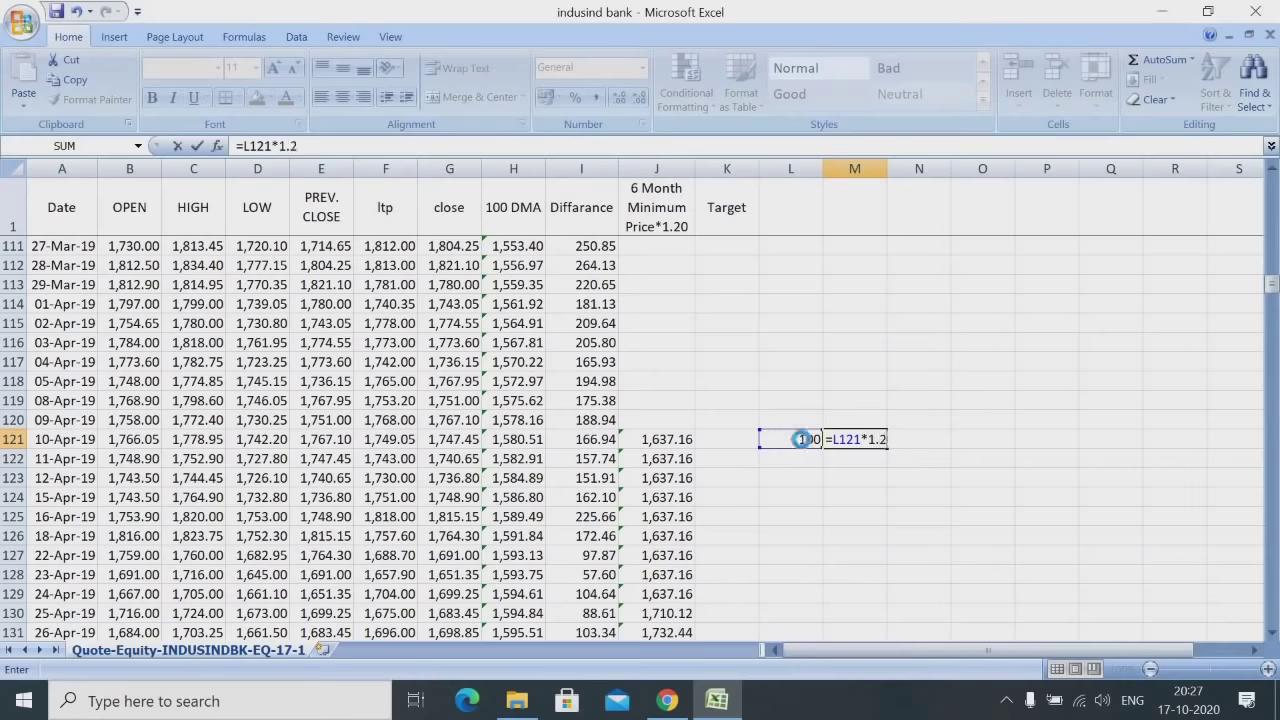
key(Return)
click(860, 442)
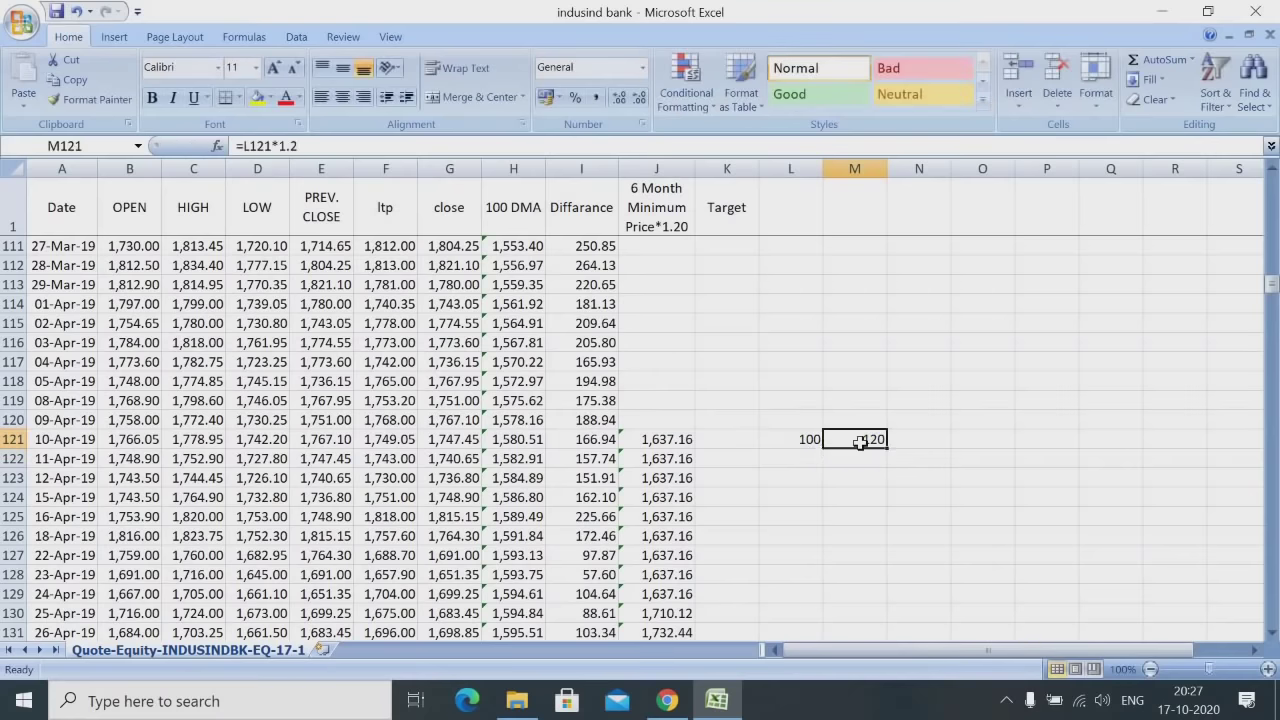
Compare the example value with its 1.2 multiple, and clear both cells L121 and M121
click(808, 439)
click(840, 439)
click(808, 439)
click(846, 438)
click(808, 439)
drag(812, 439, 845, 439)
key(Delete)
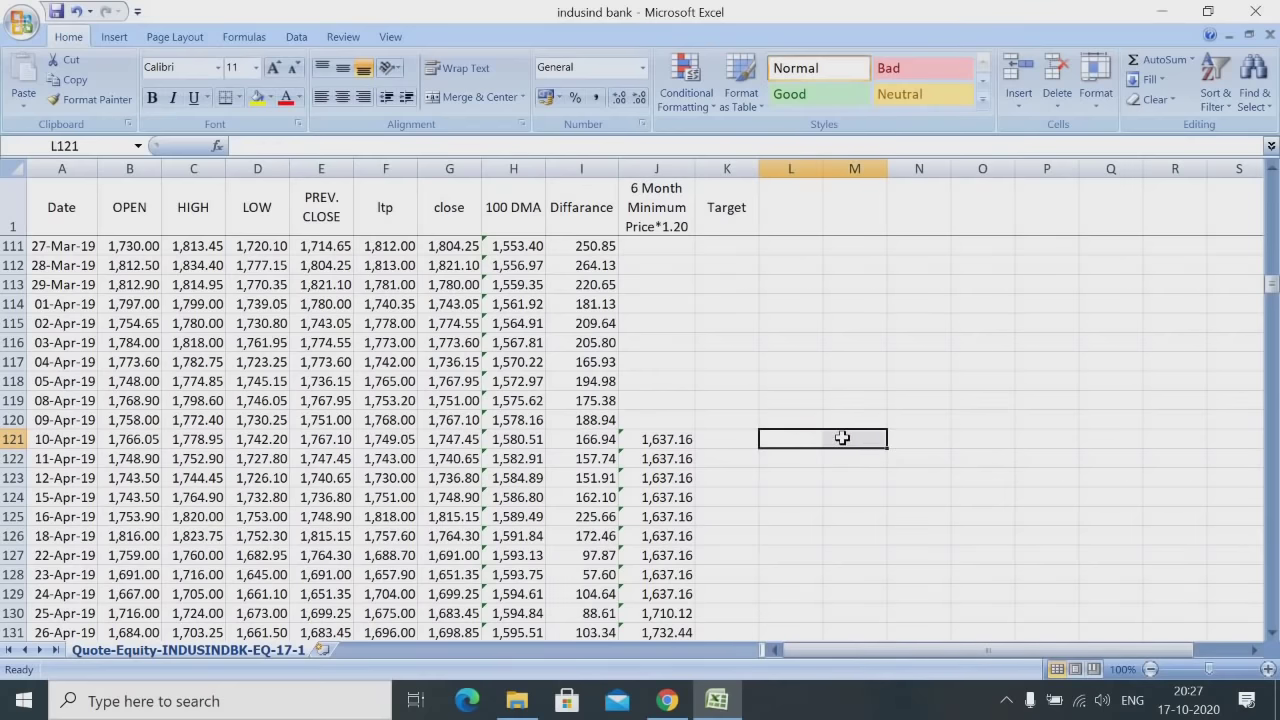
Compare the 6 Month Minimum Price*1.20, close, 100 DMA and Differance cells for 10-Apr-19
click(665, 442)
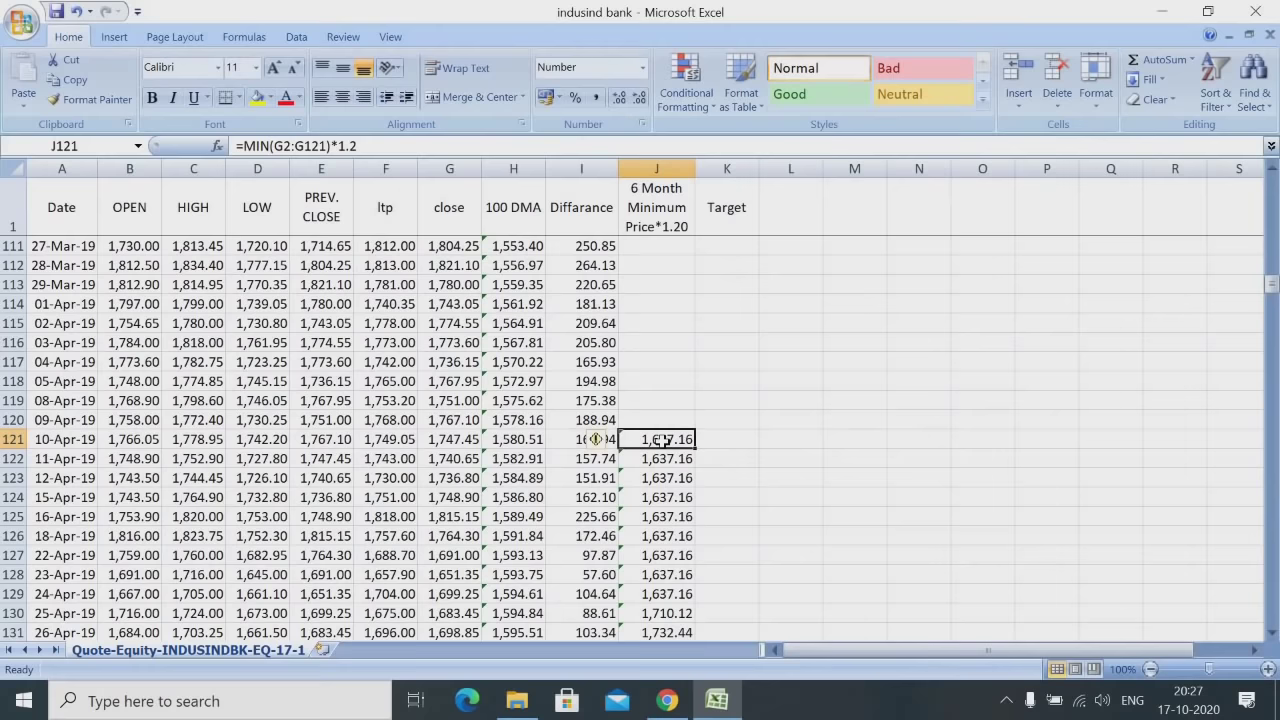
click(462, 440)
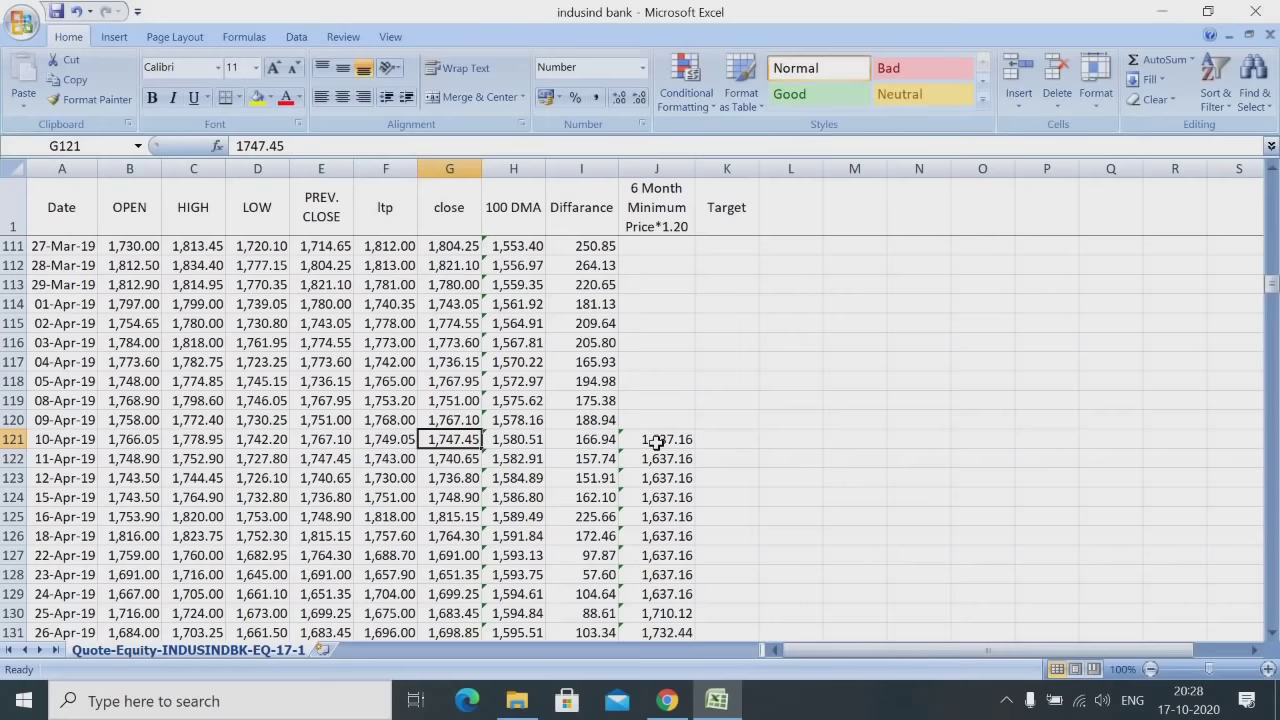
click(520, 440)
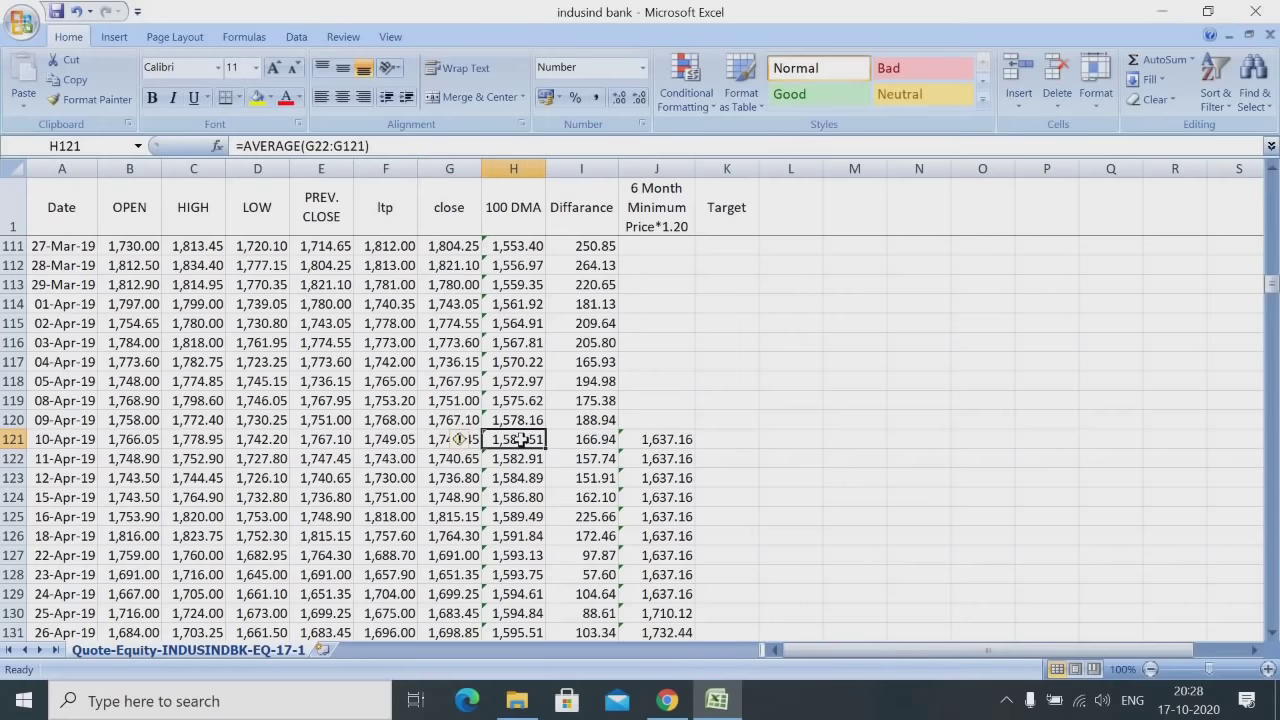
click(433, 448)
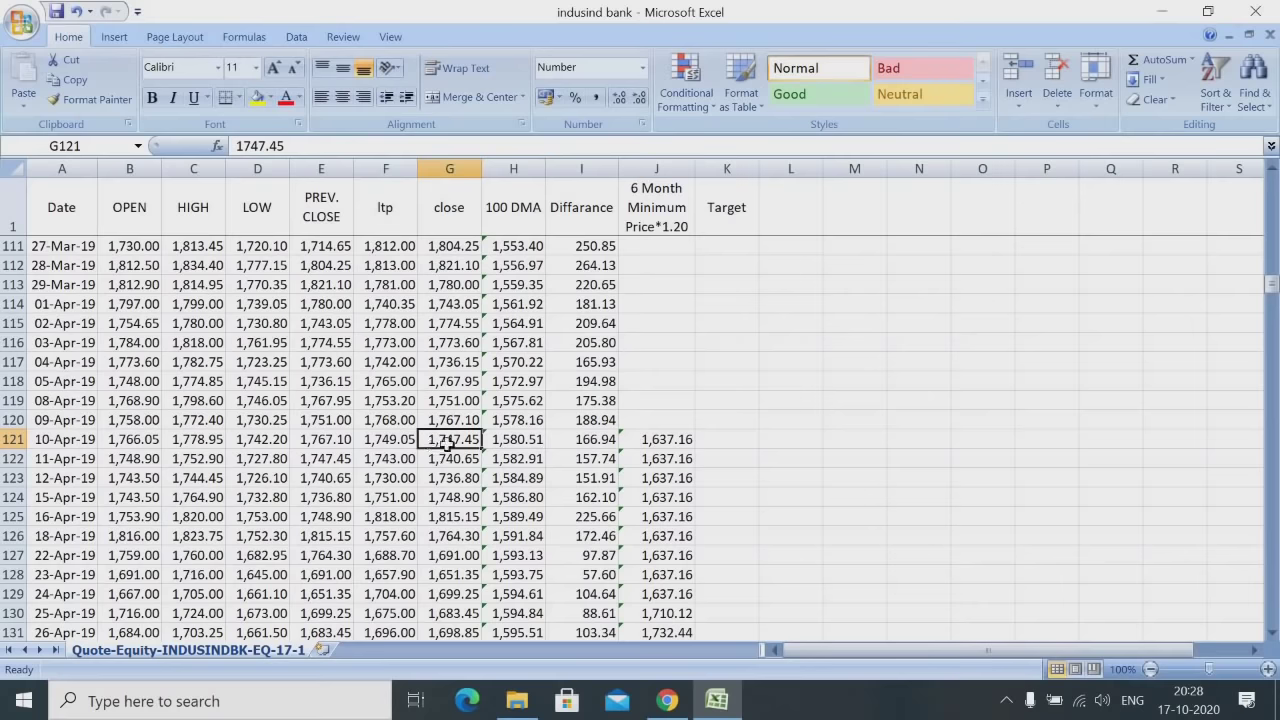
click(589, 445)
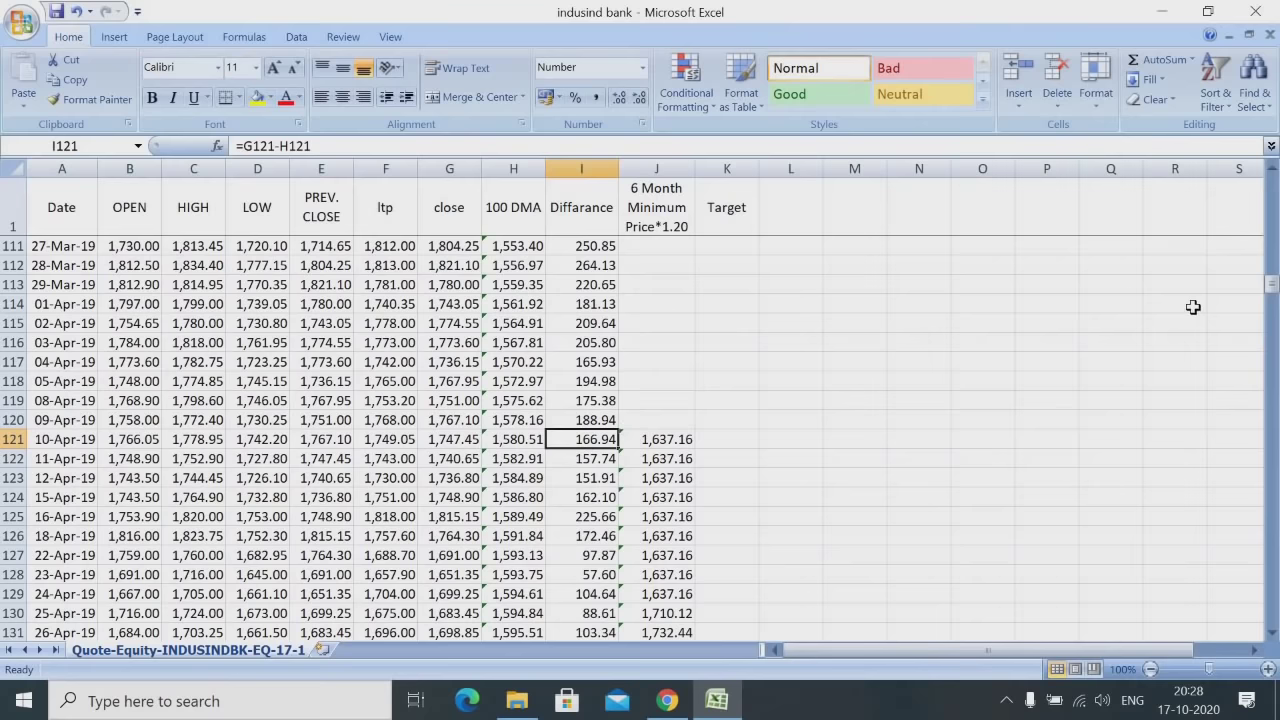
Compare the close and 100 DMA cells for 02-May-19 with the Differance formula in row 133
drag(1271, 289, 1268, 293)
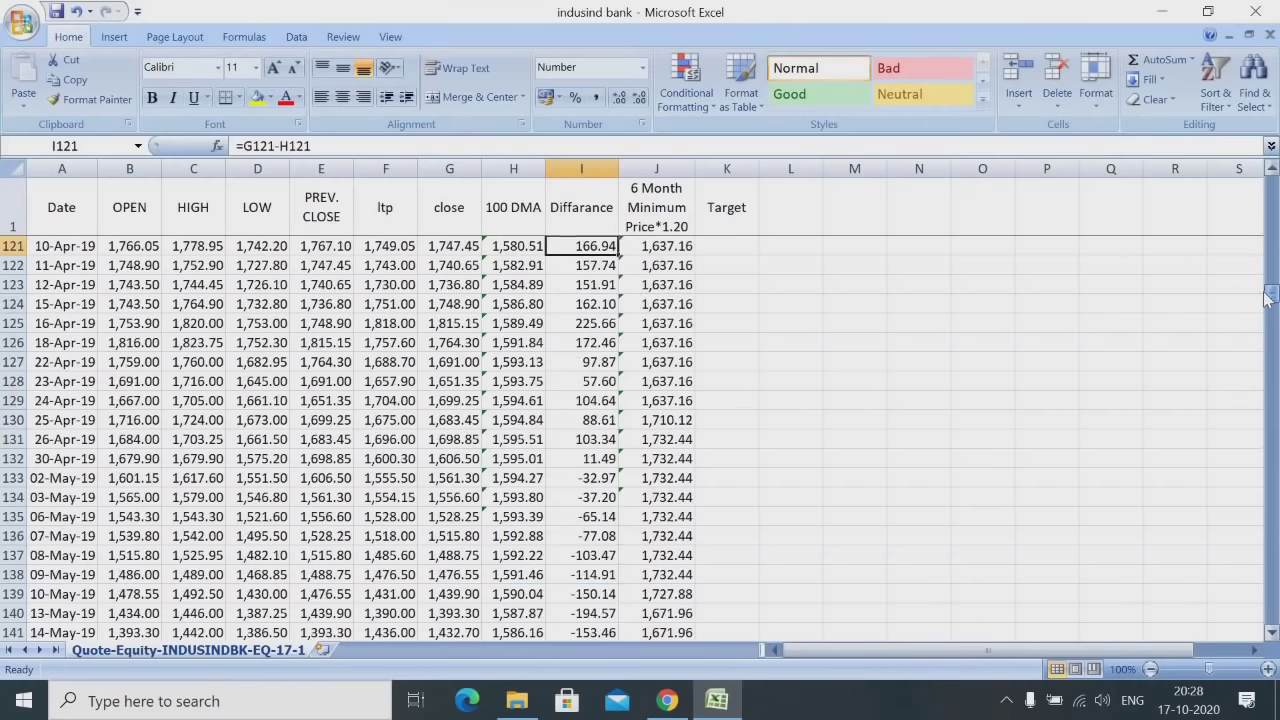
click(587, 481)
click(450, 479)
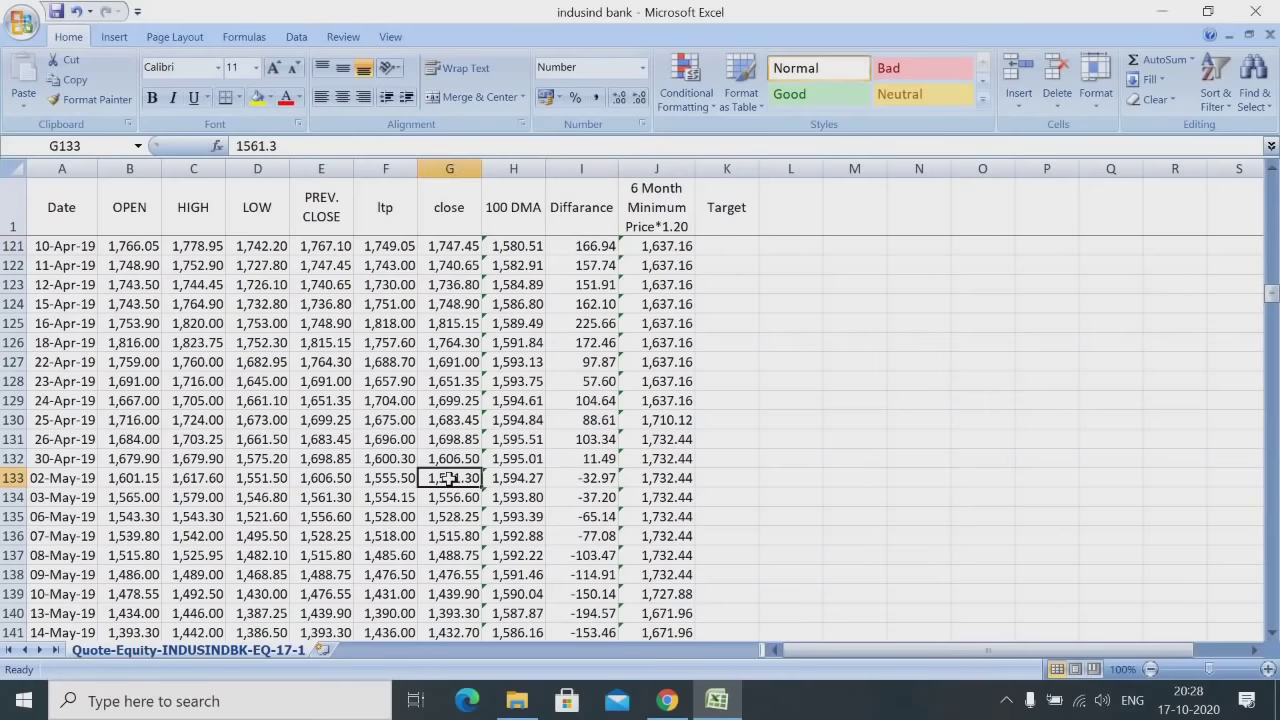
click(507, 479)
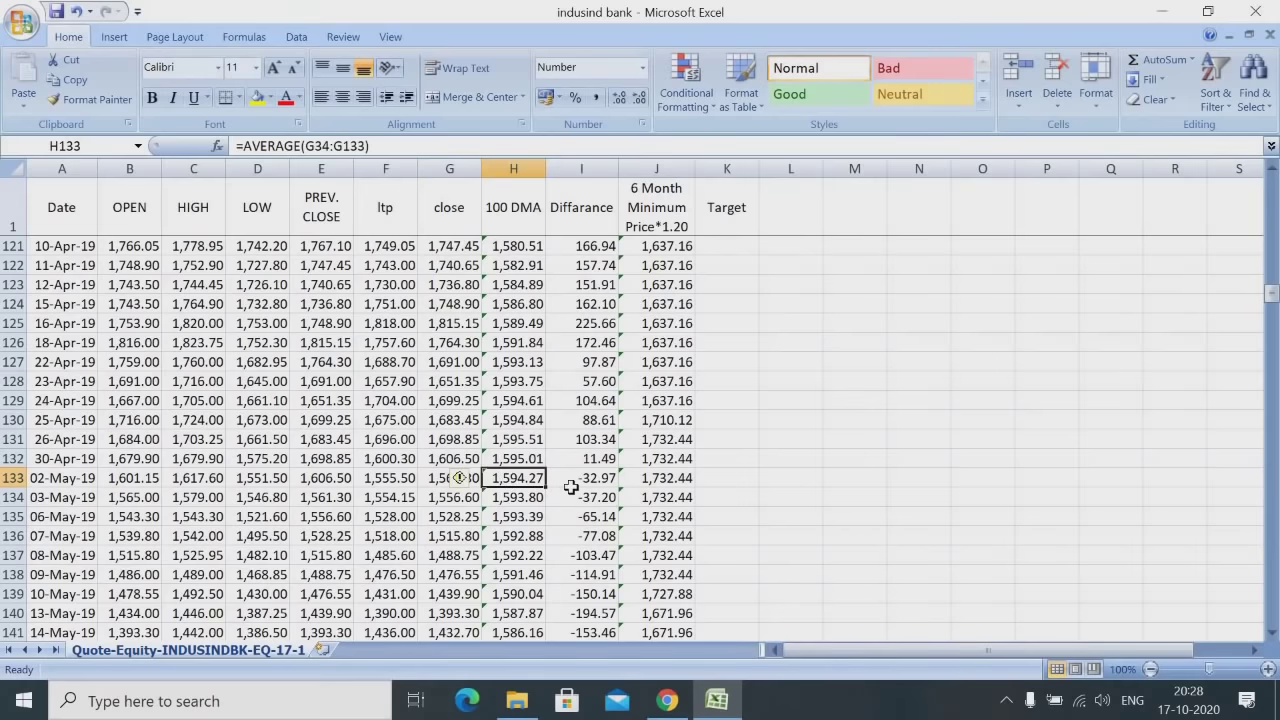
click(432, 479)
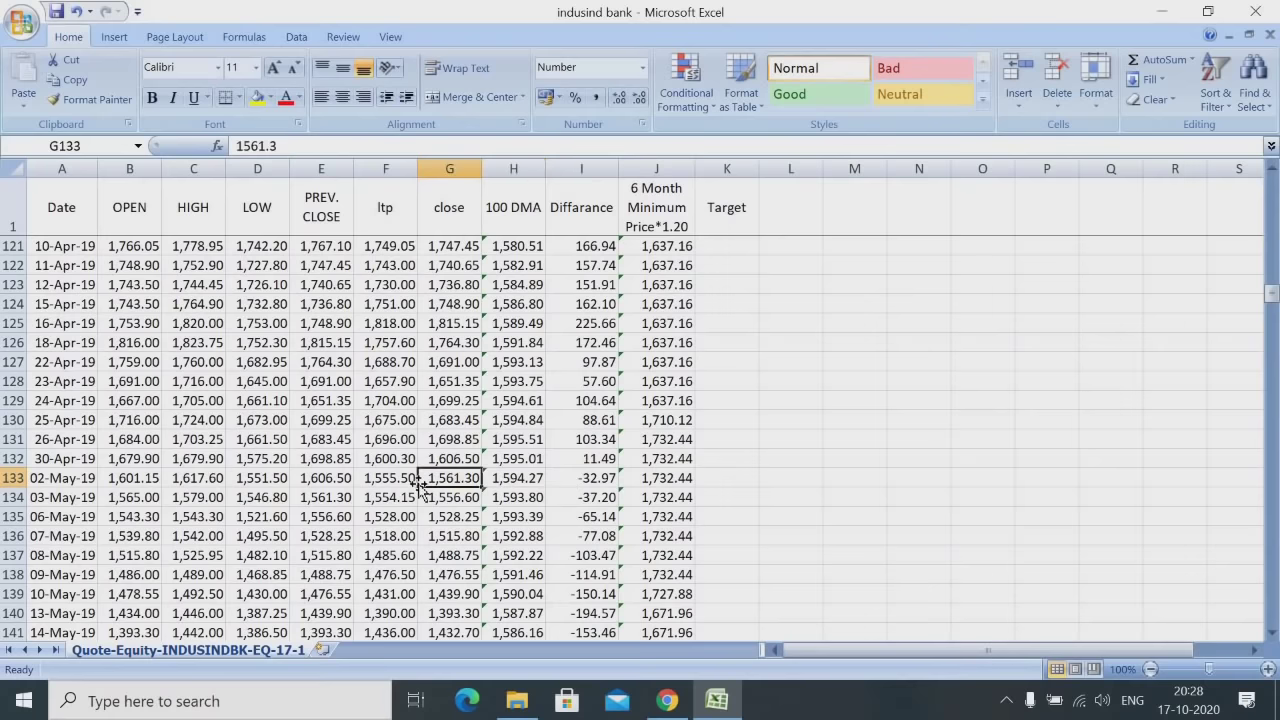
click(592, 492)
click(580, 478)
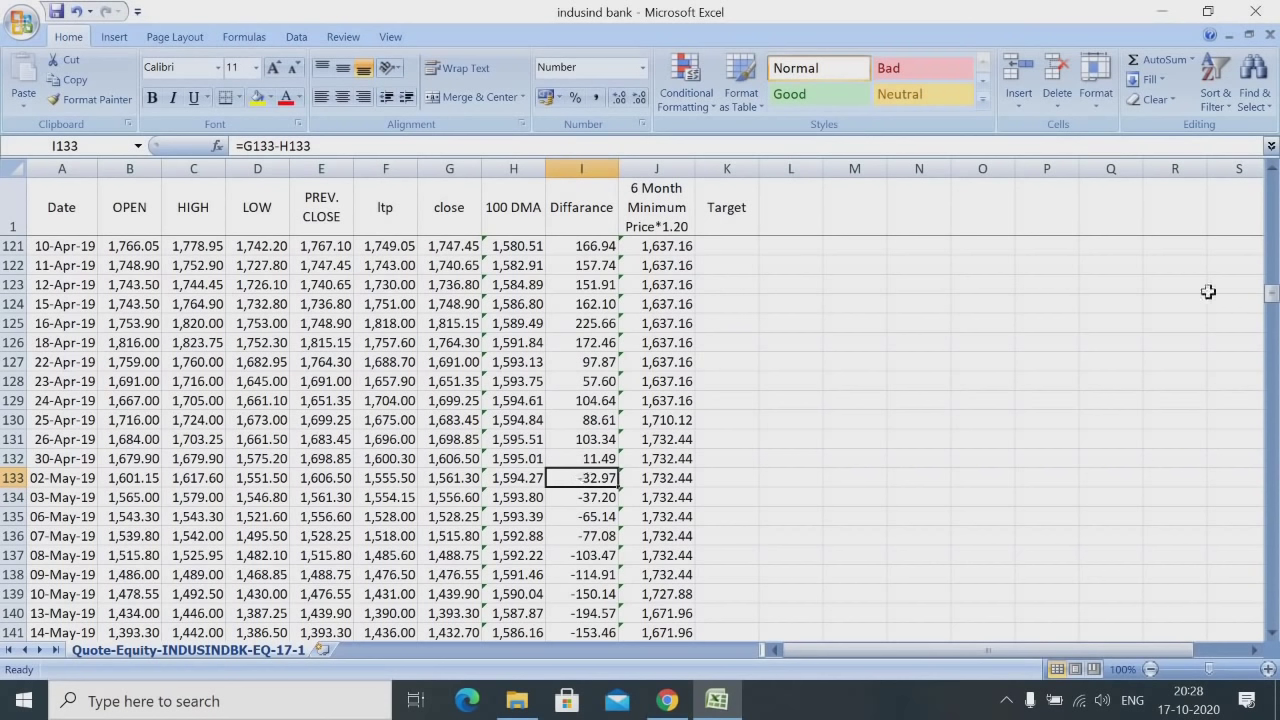
Follow the Differance column down to the highlighted 23-May-19 row and inspect that row's Differance and close cells
drag(1270, 300, 1270, 313)
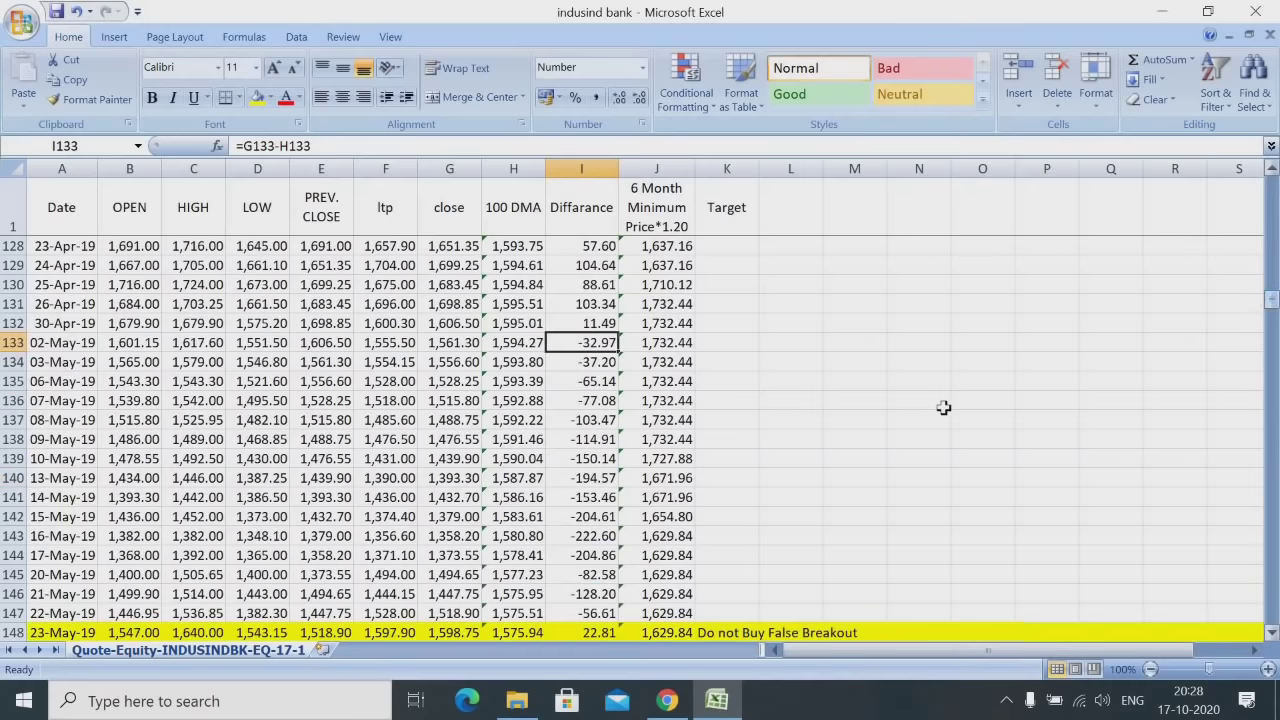
click(594, 418)
click(582, 455)
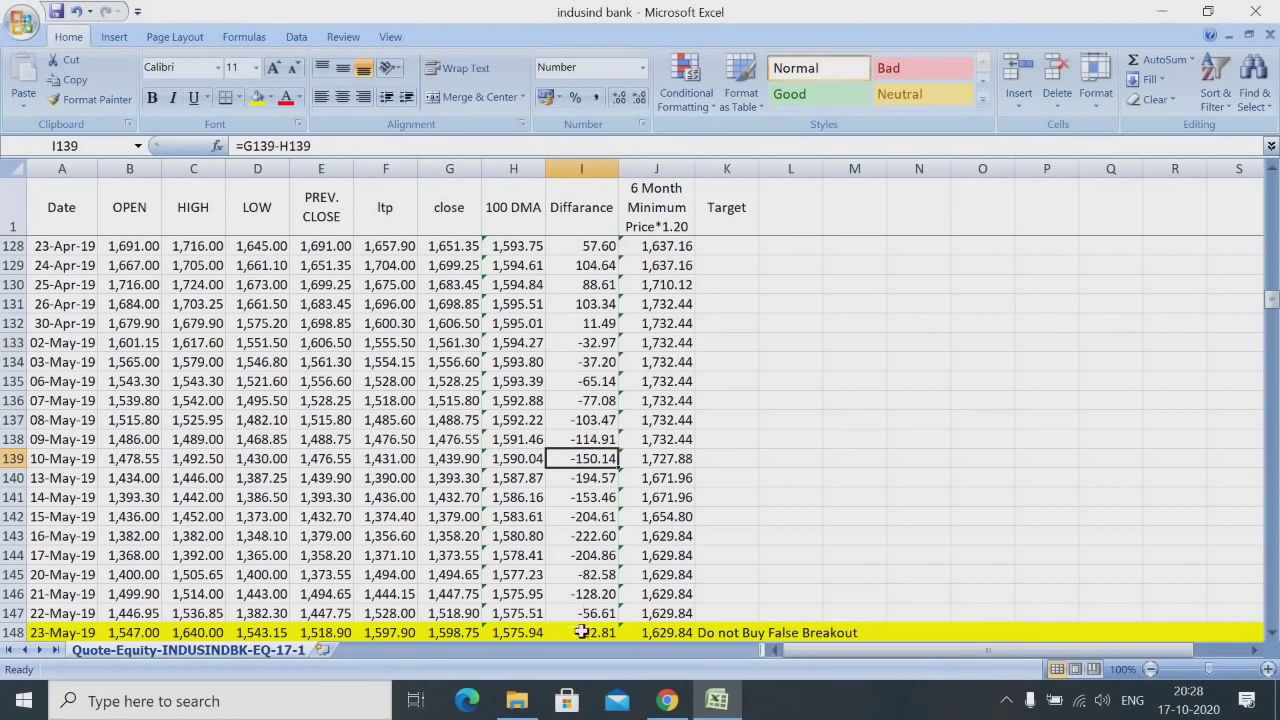
click(581, 632)
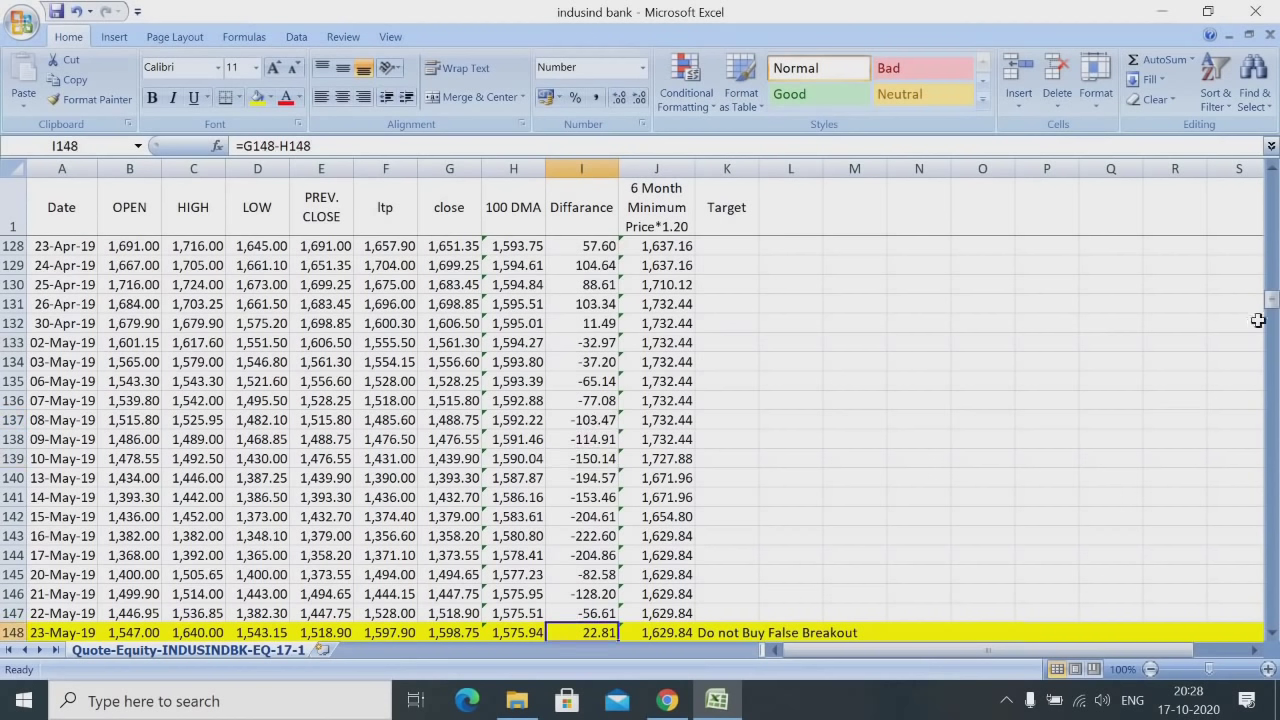
drag(1273, 313, 1273, 319)
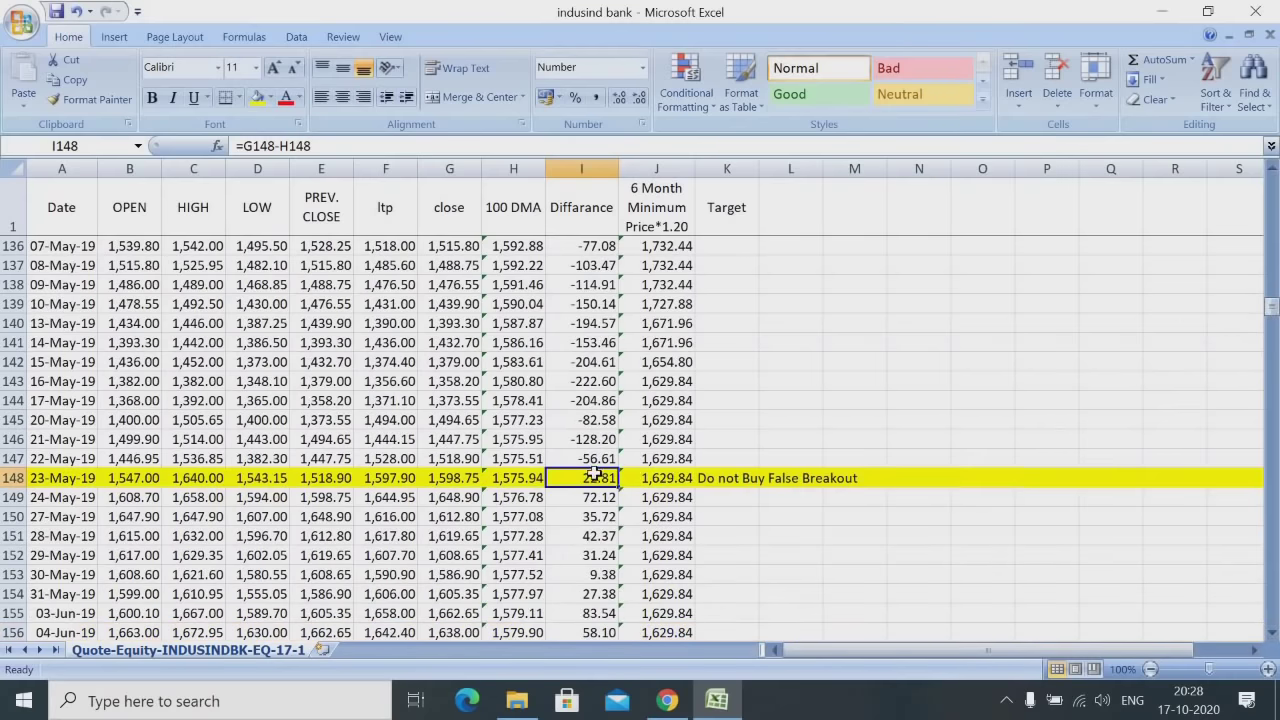
click(440, 478)
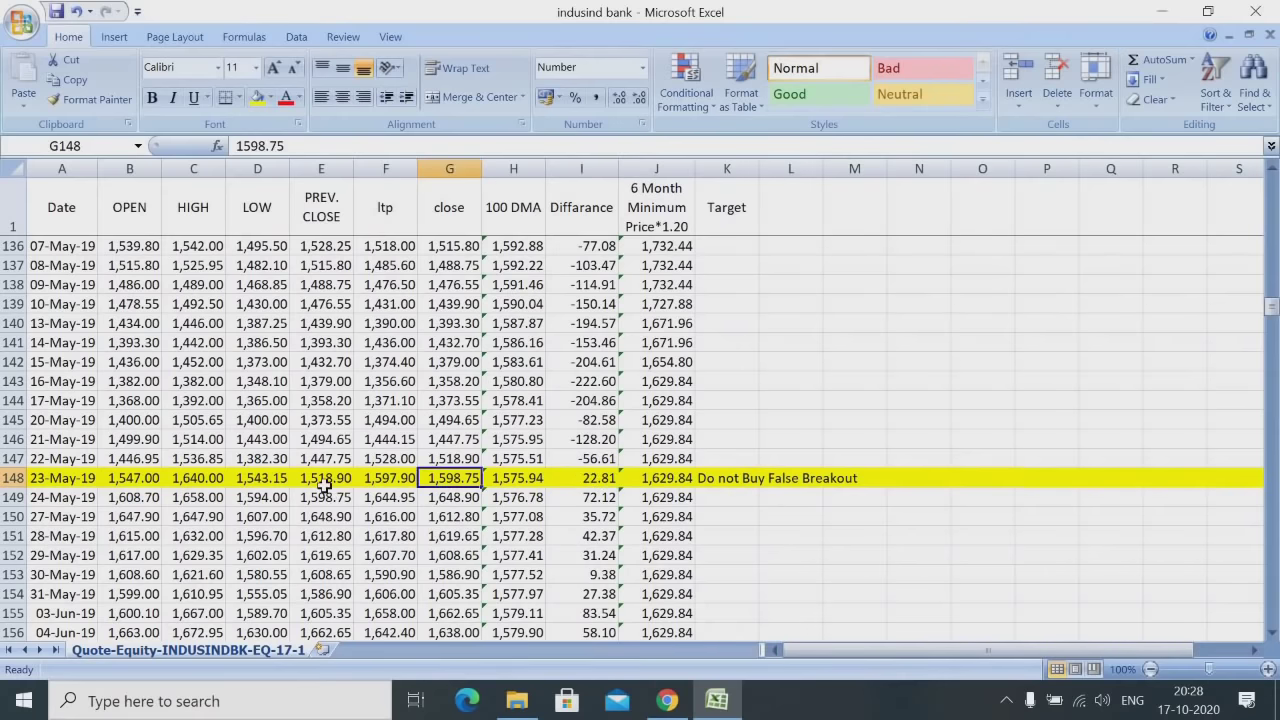
Compare the 100 DMA cell for 23-May-19 with the close cells for 22-May-19 and 23-May-19
click(520, 481)
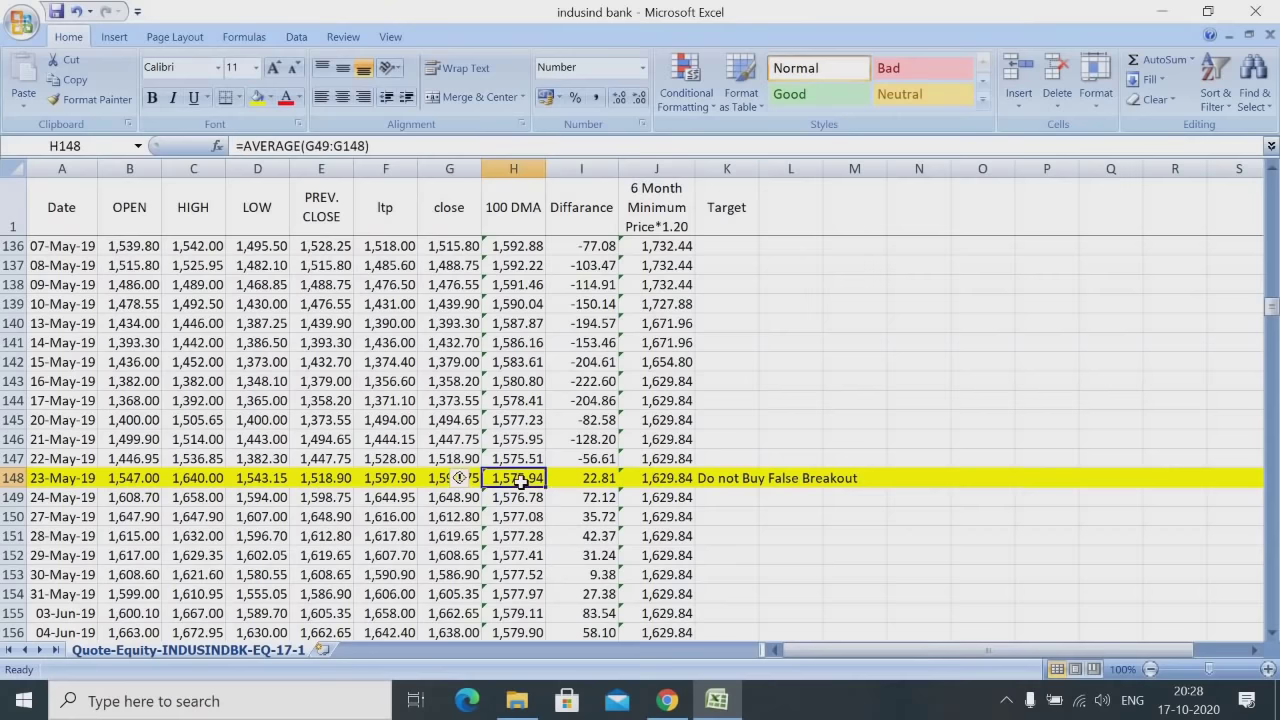
click(445, 461)
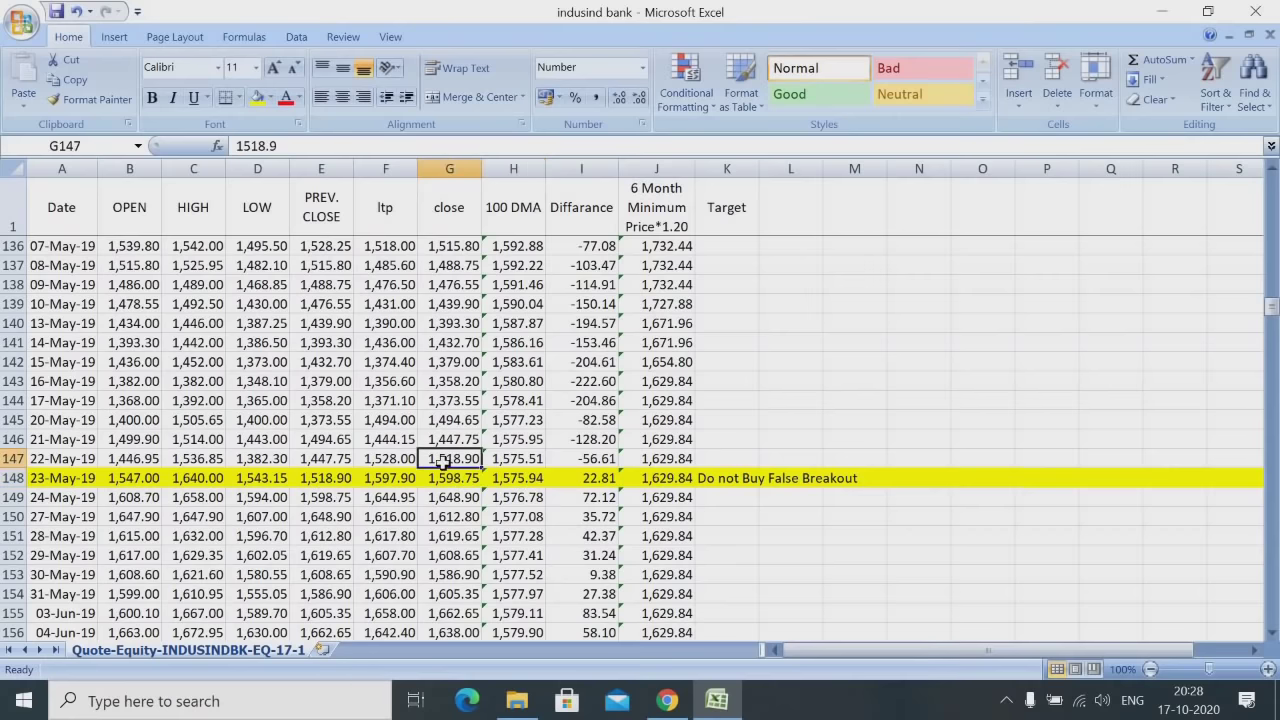
click(518, 478)
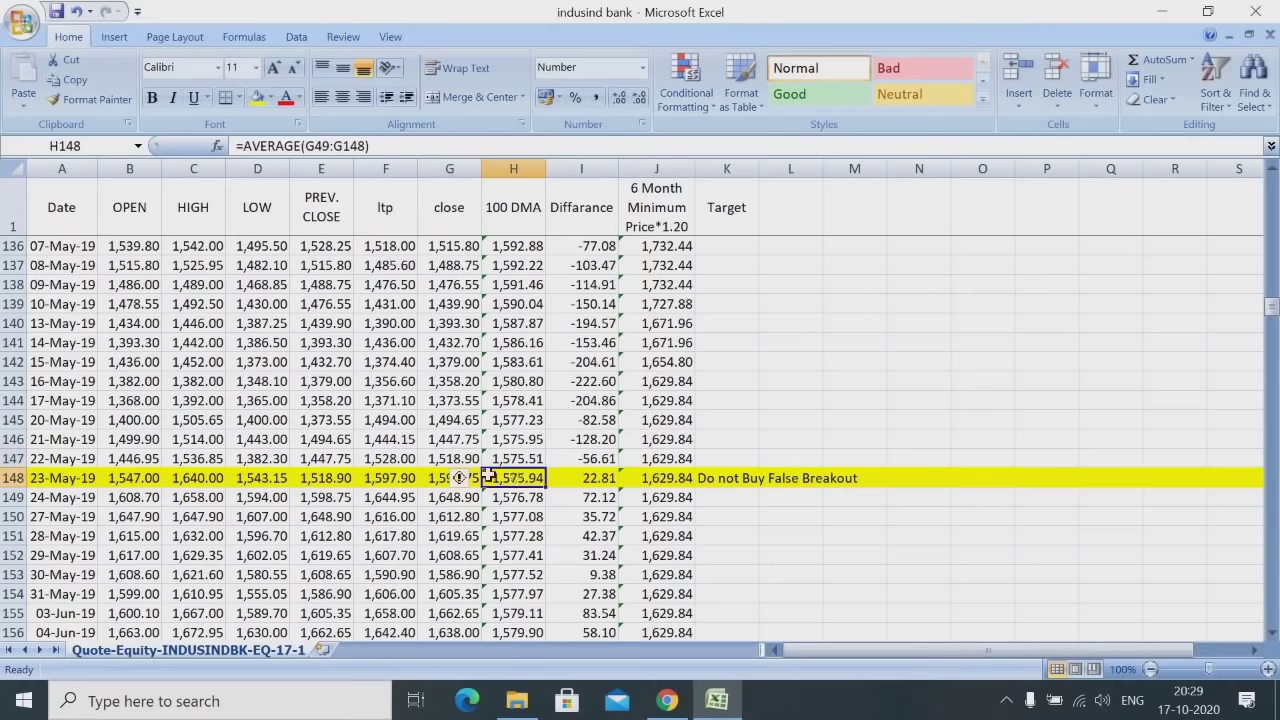
click(437, 479)
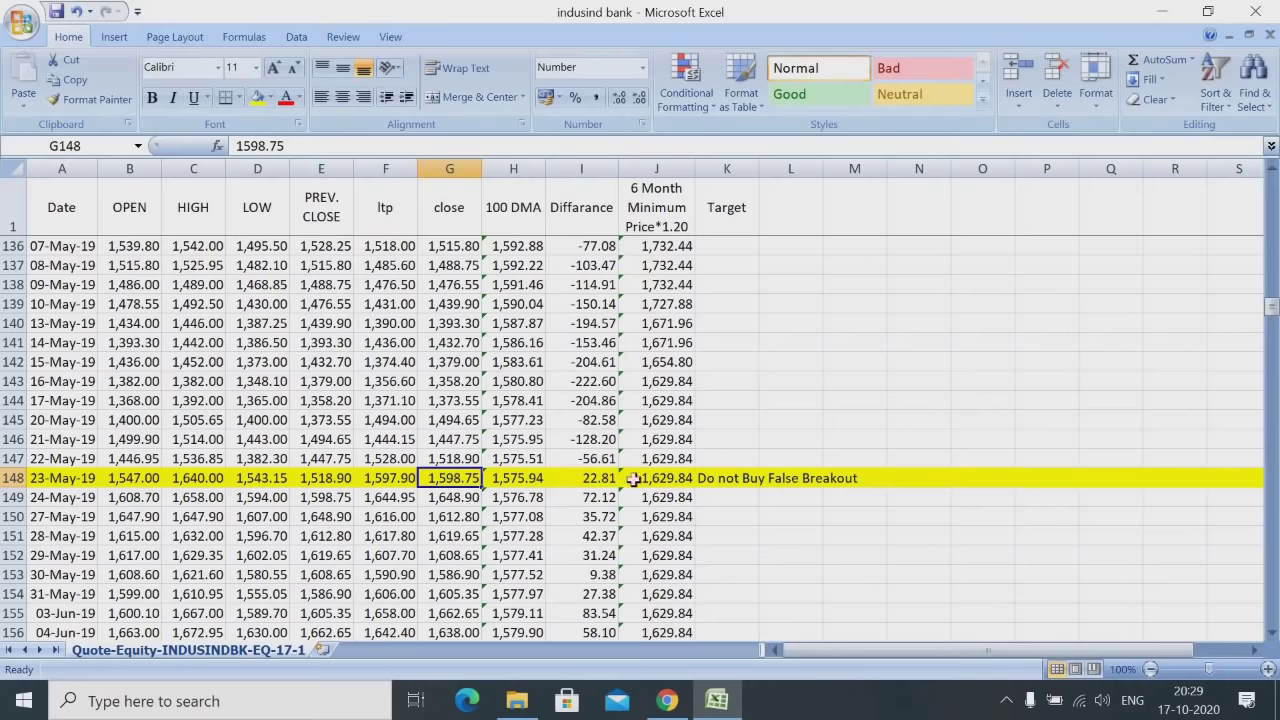
Compare the 6 Month Minimum Price*1.20 cell with the close for 23-May-19, and check that row's Target note
click(633, 479)
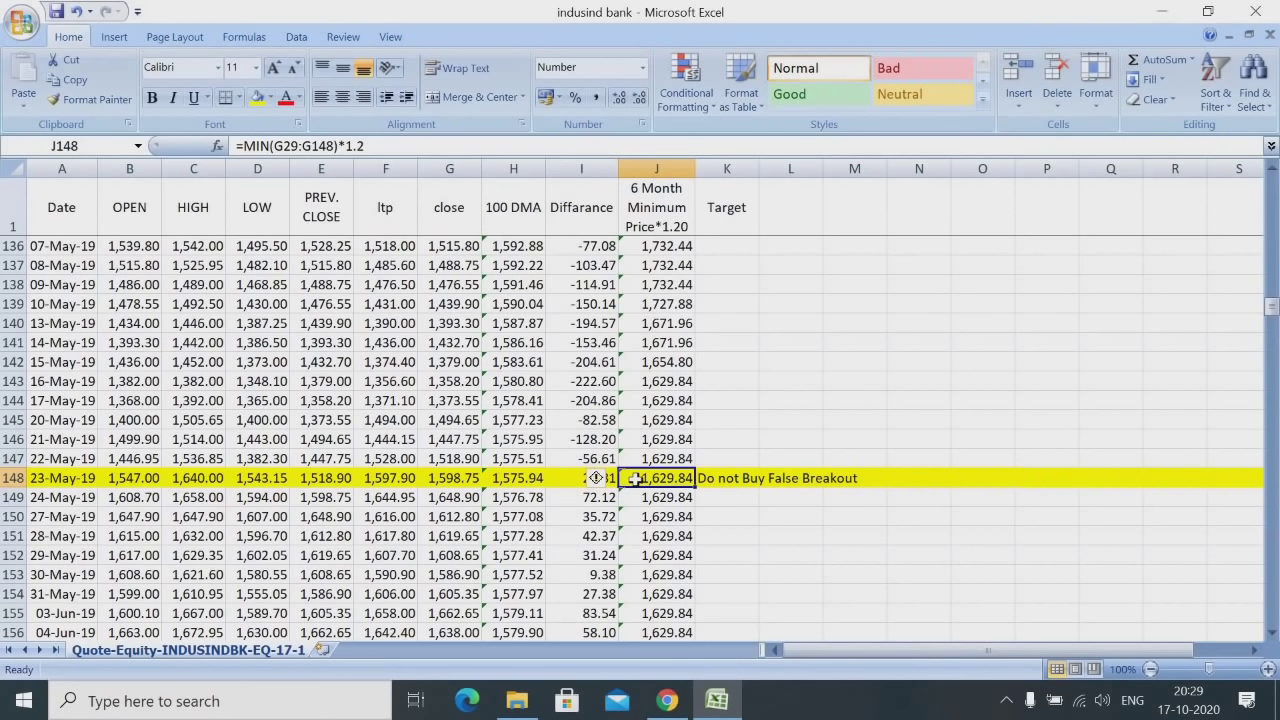
click(443, 481)
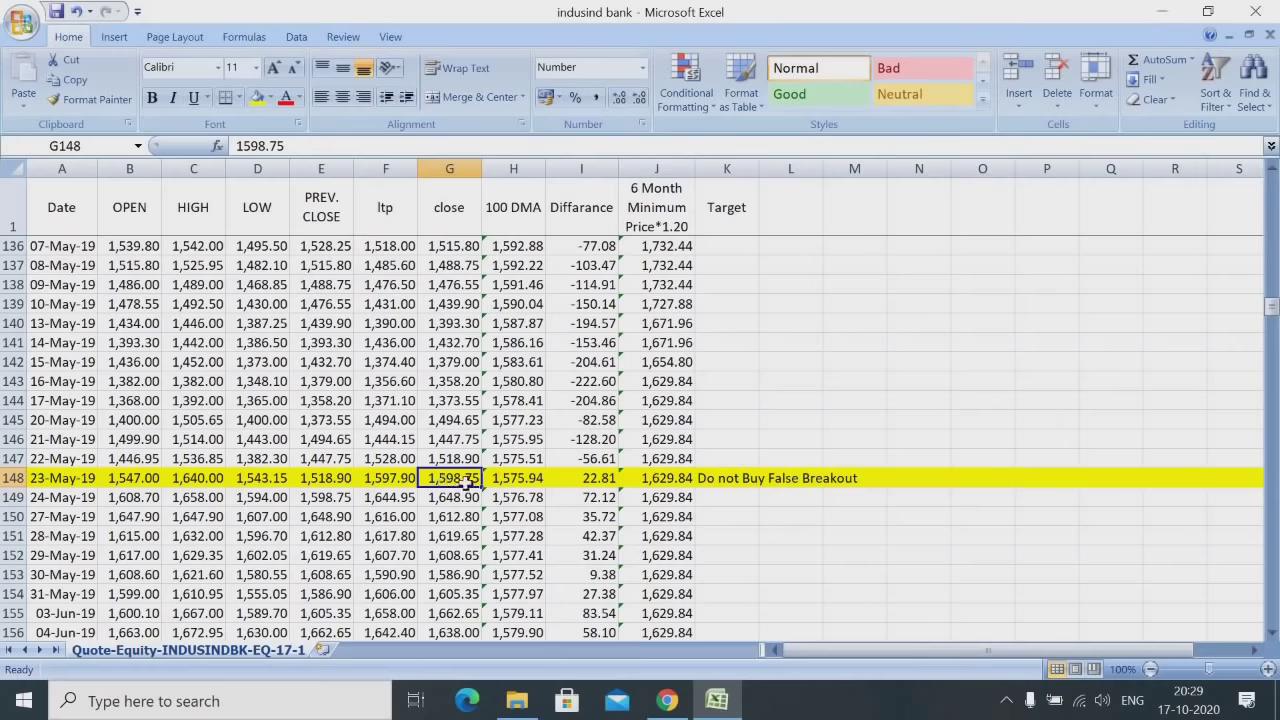
click(638, 478)
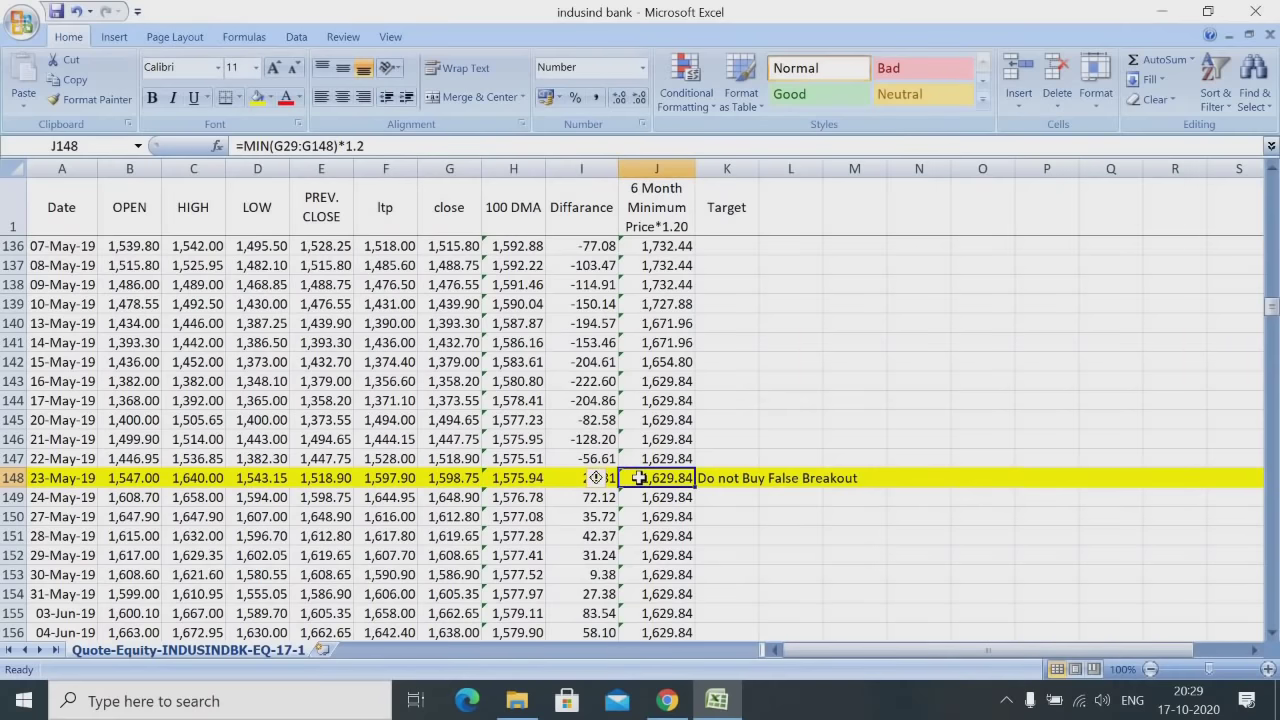
click(448, 478)
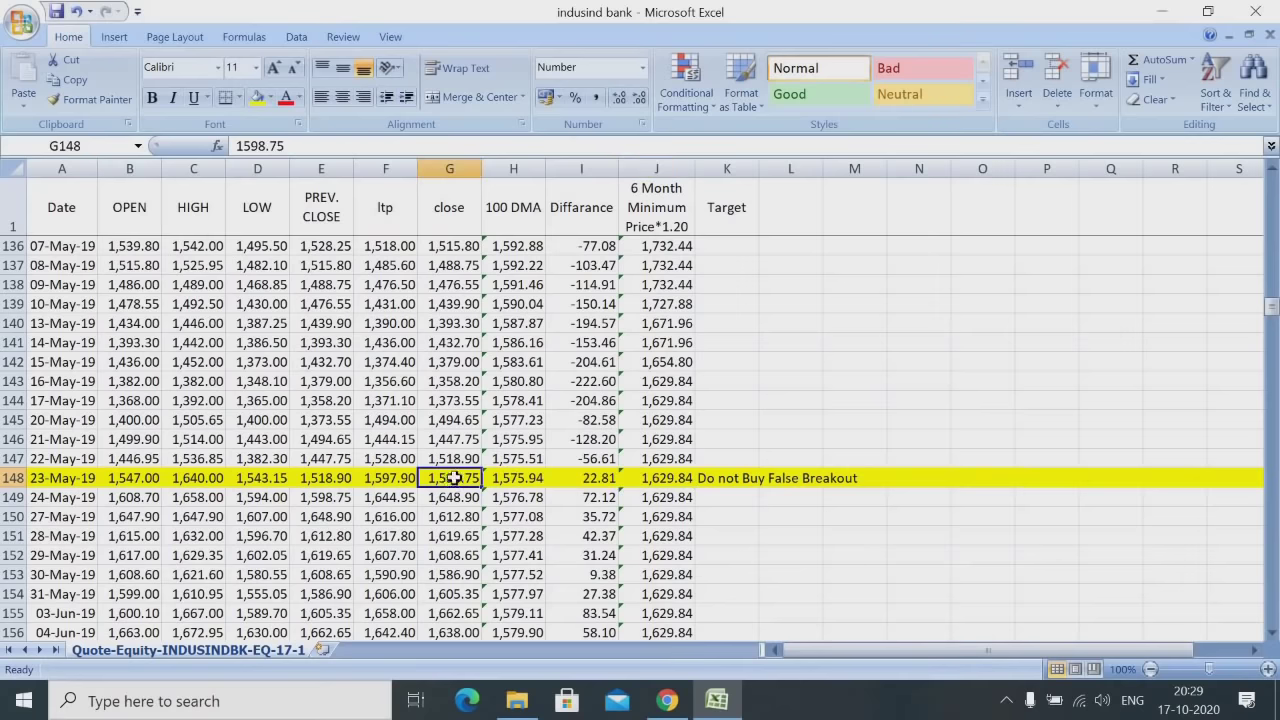
click(721, 479)
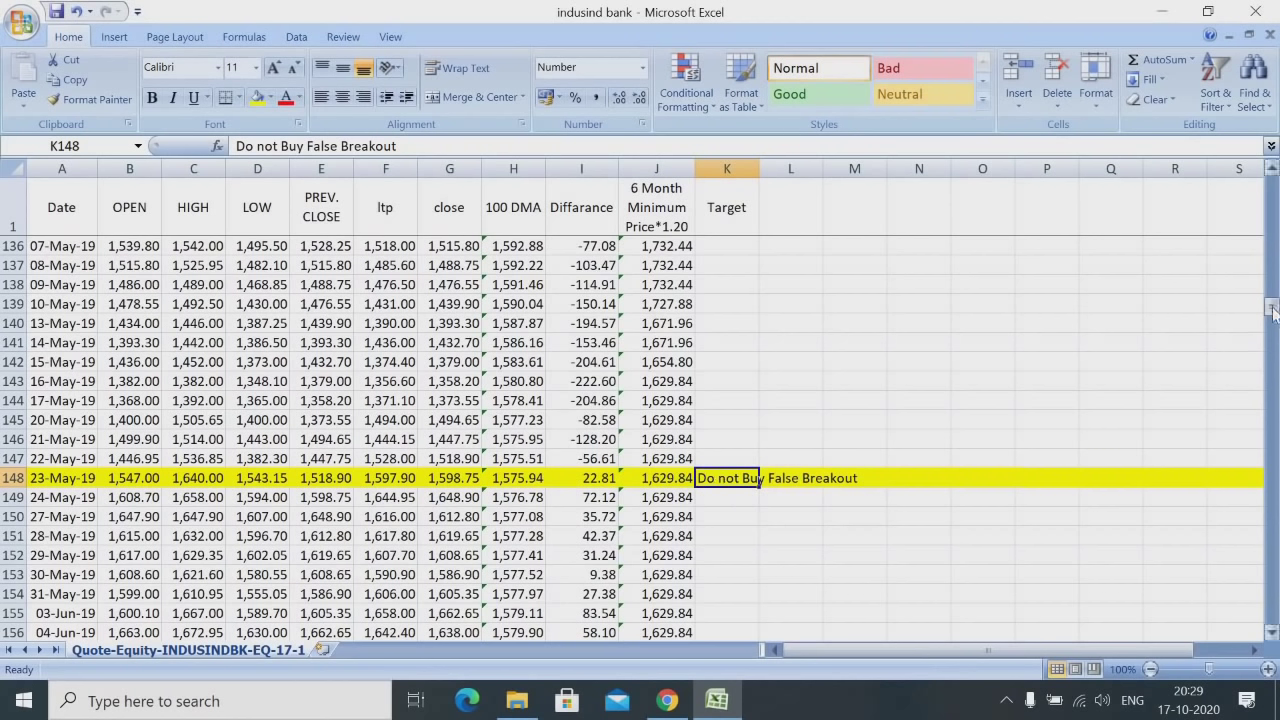
Follow the Differance column from 06-Jun-19 to the highlighted 11-Jun-19 row and inspect that row's Differance, 6 Month Minimum Price*1.20 and close cells
drag(1273, 313, 1273, 318)
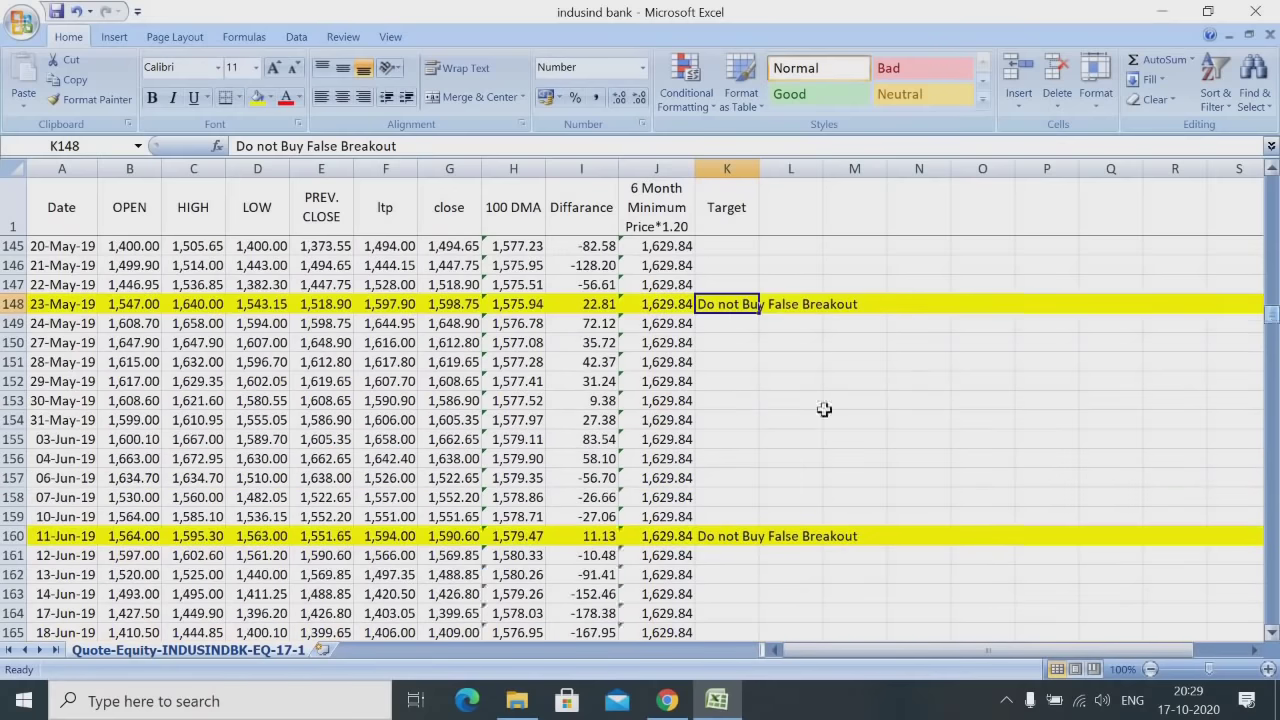
click(583, 480)
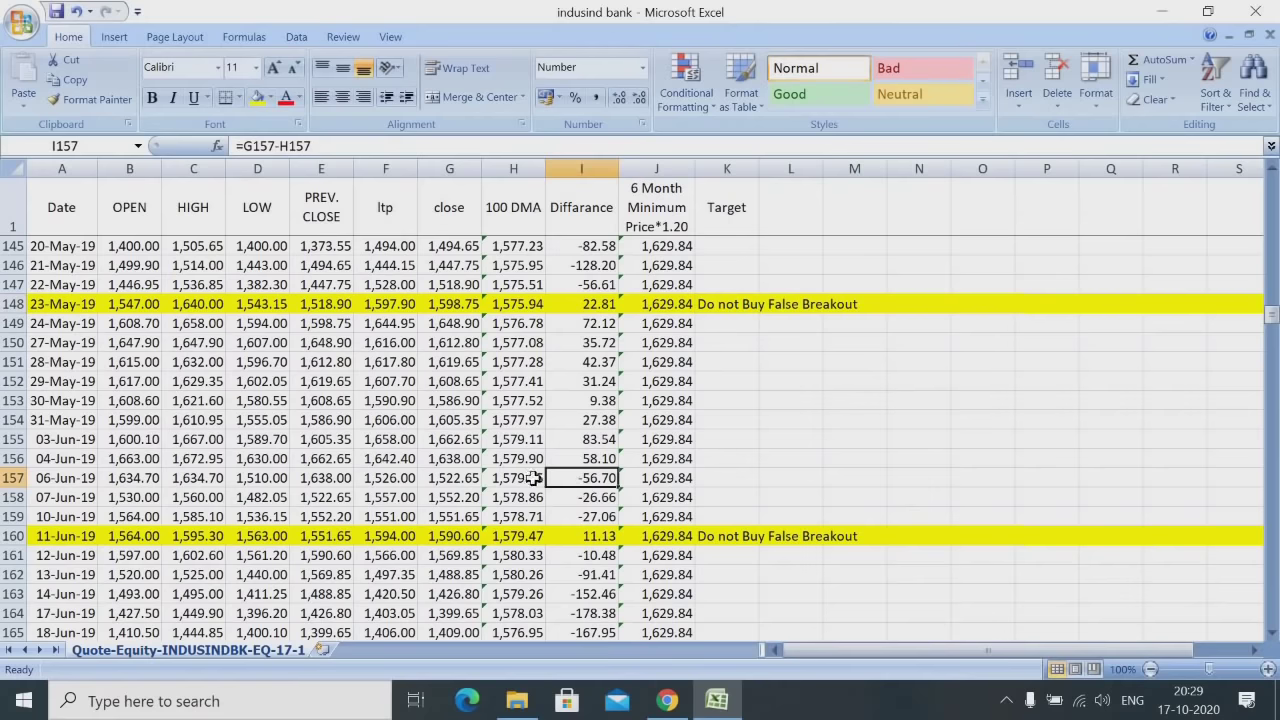
click(566, 522)
click(566, 537)
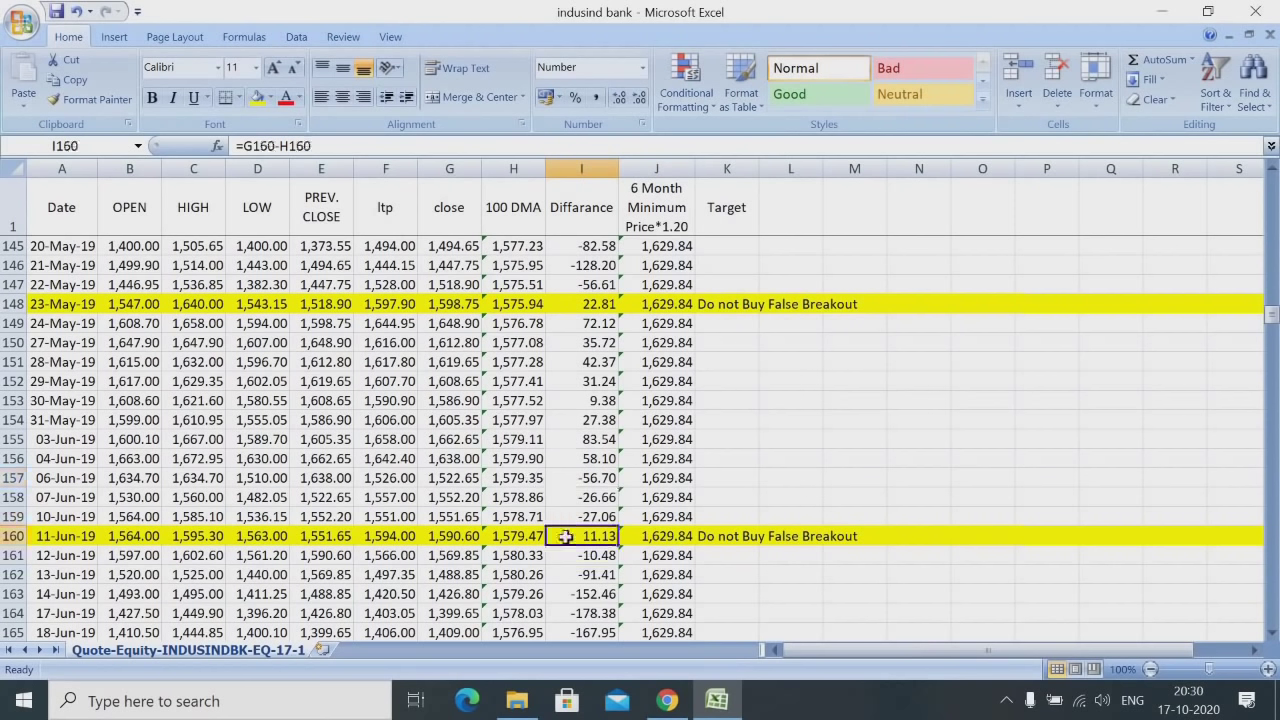
click(636, 537)
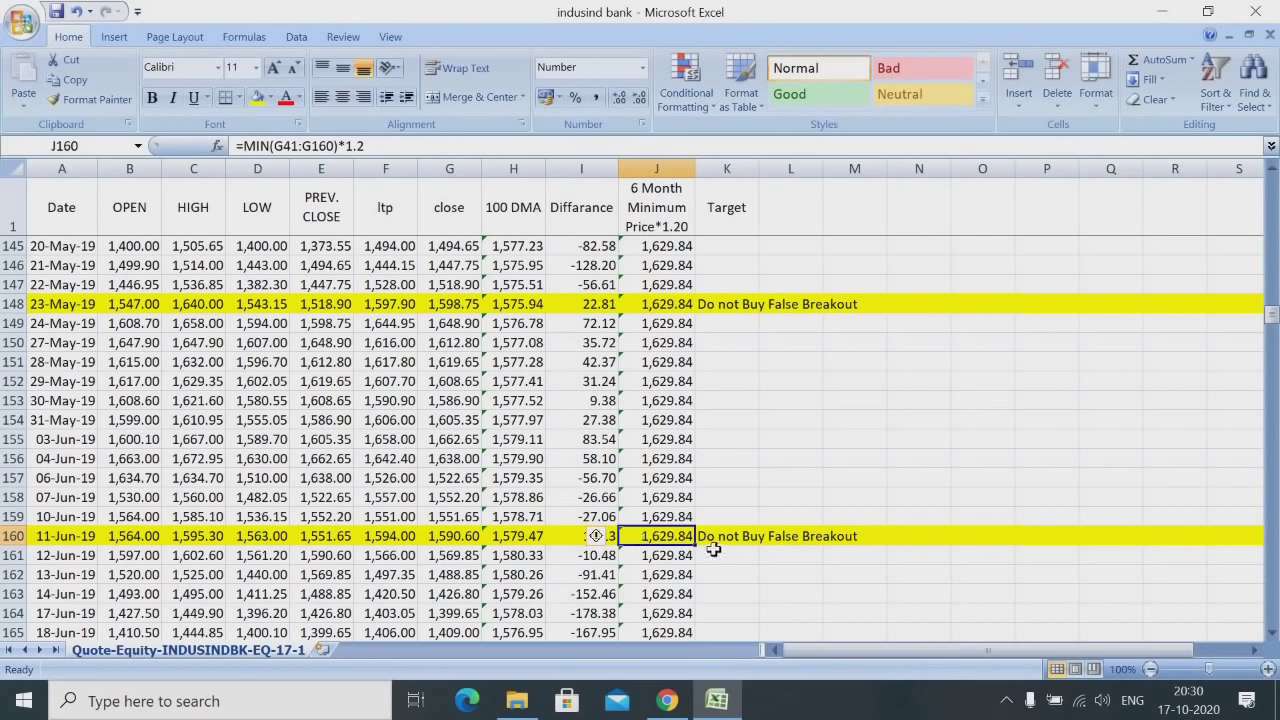
click(445, 541)
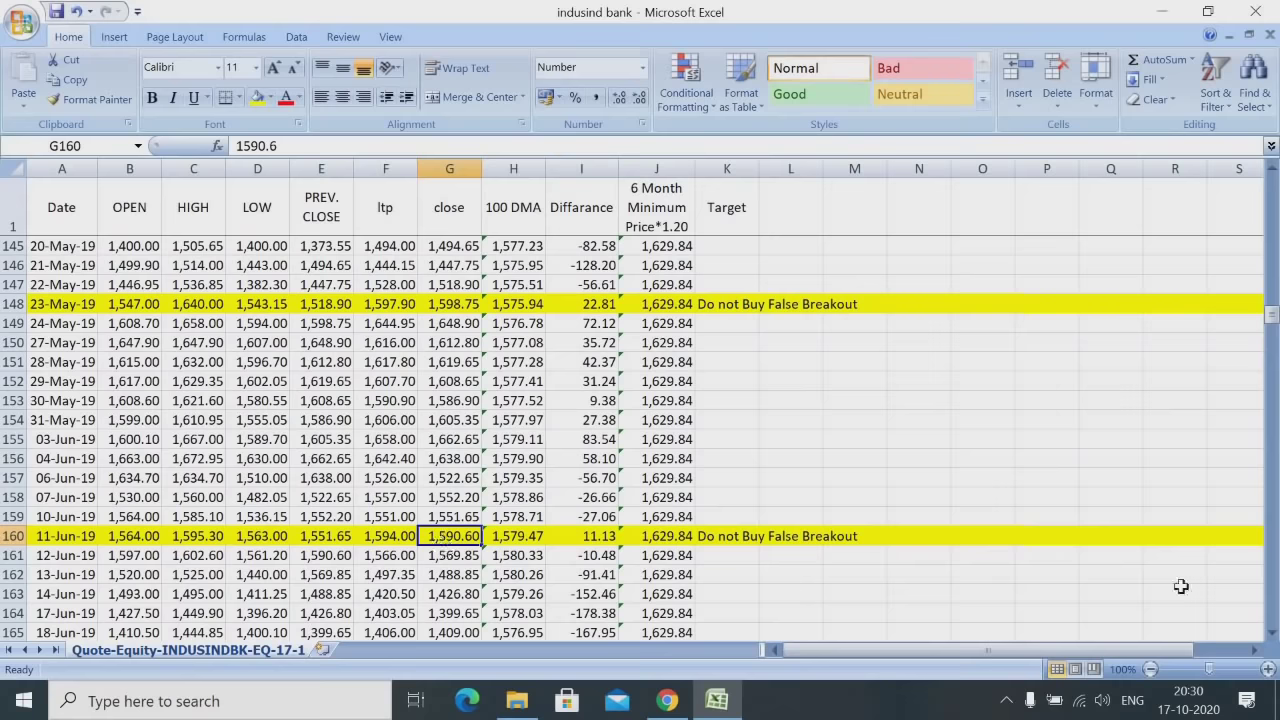
Compare the Differance and 100 DMA cells for 10-Jun-19 with the close for 11-Jun-19
drag(1273, 636, 1273, 636)
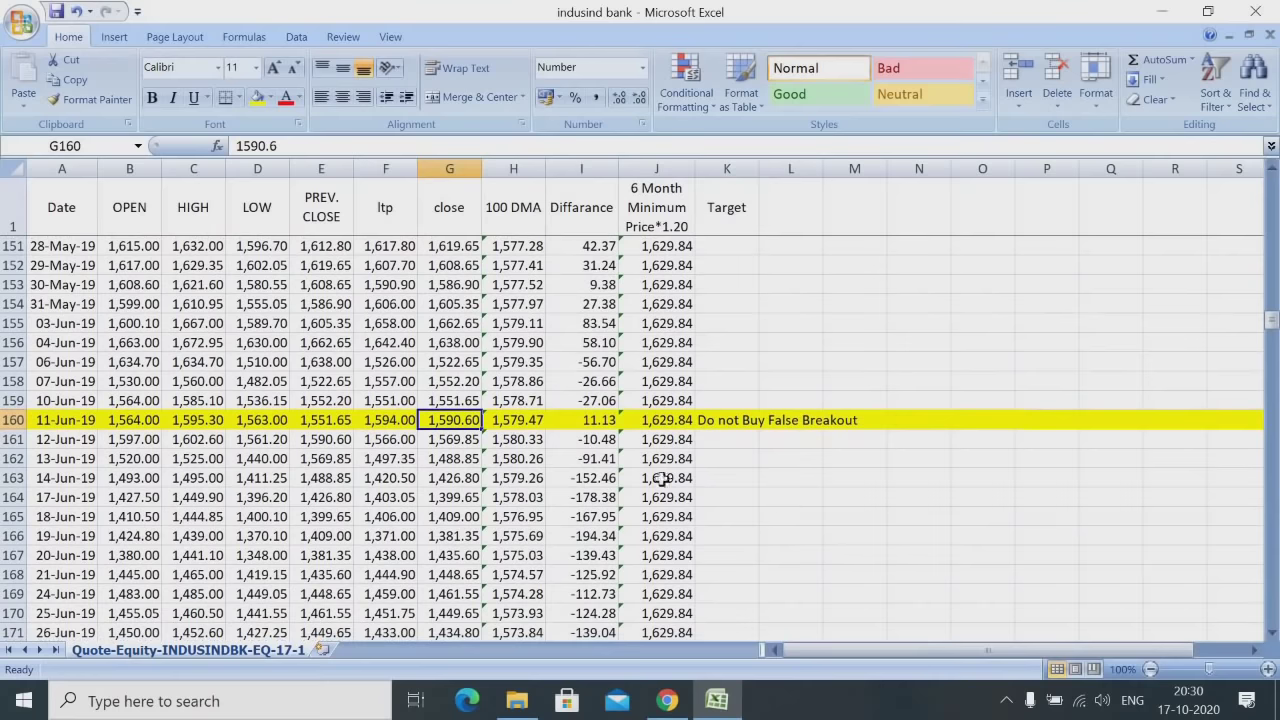
click(591, 455)
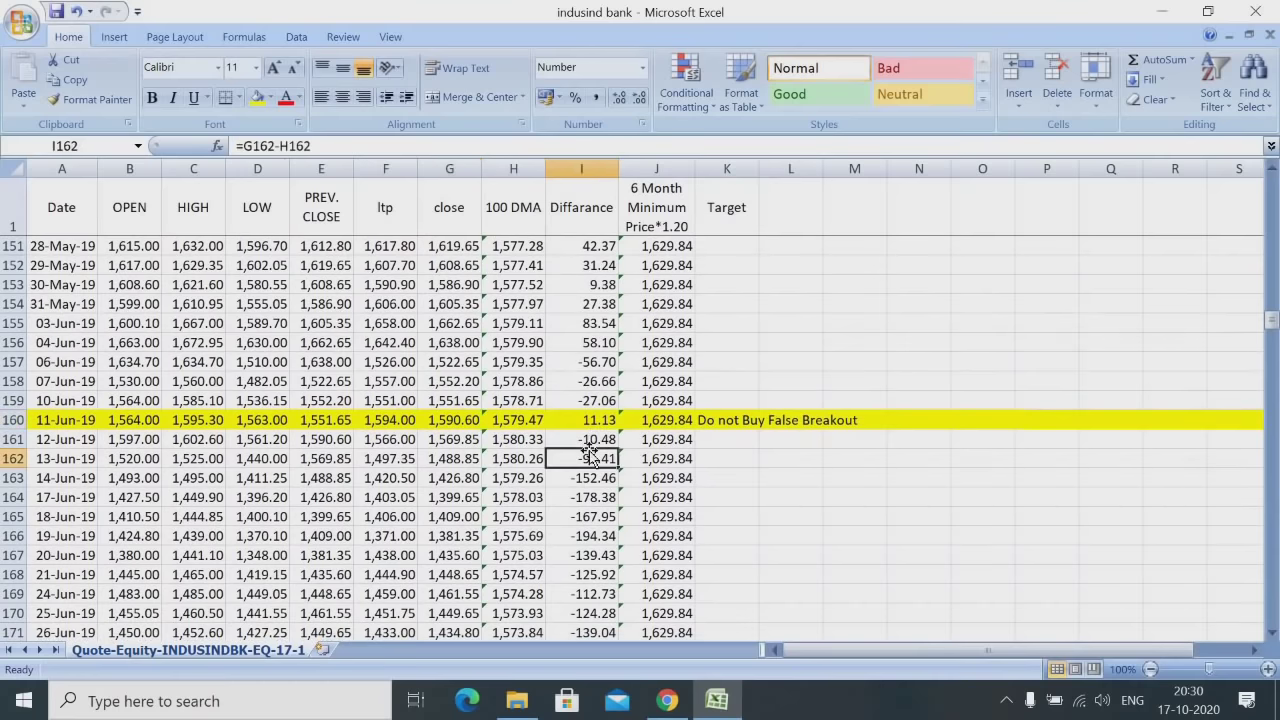
click(581, 393)
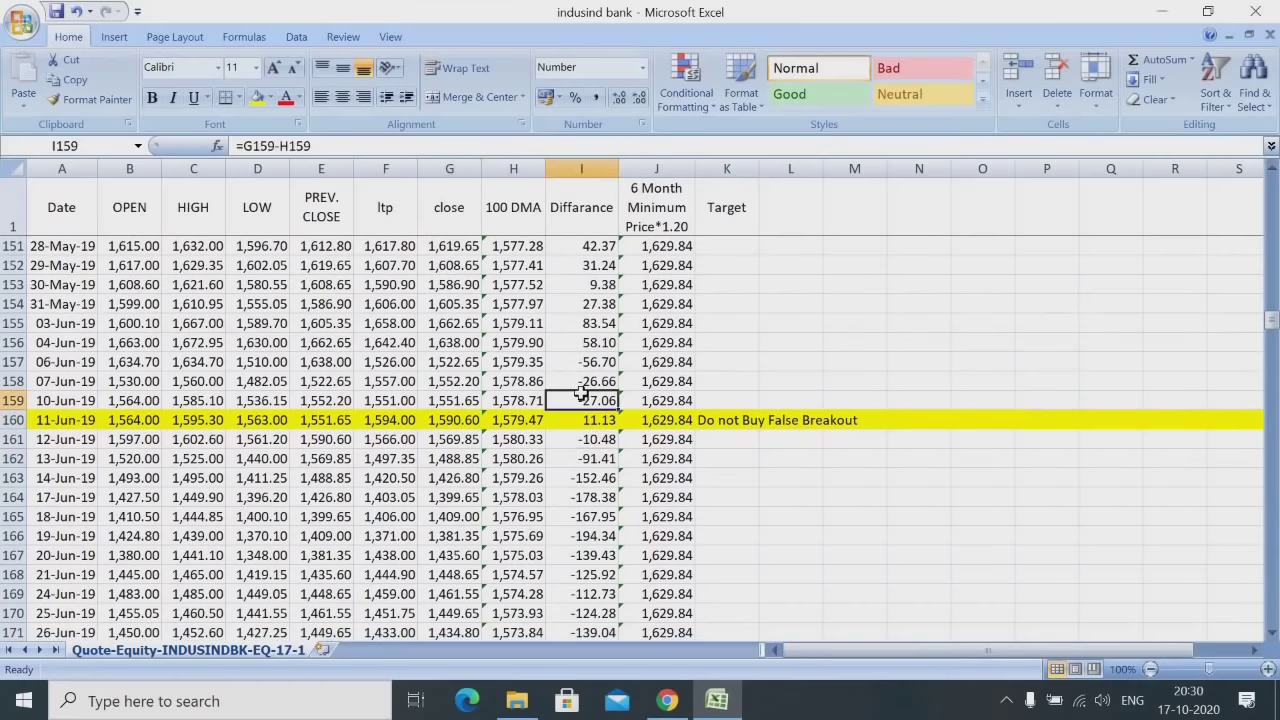
click(506, 396)
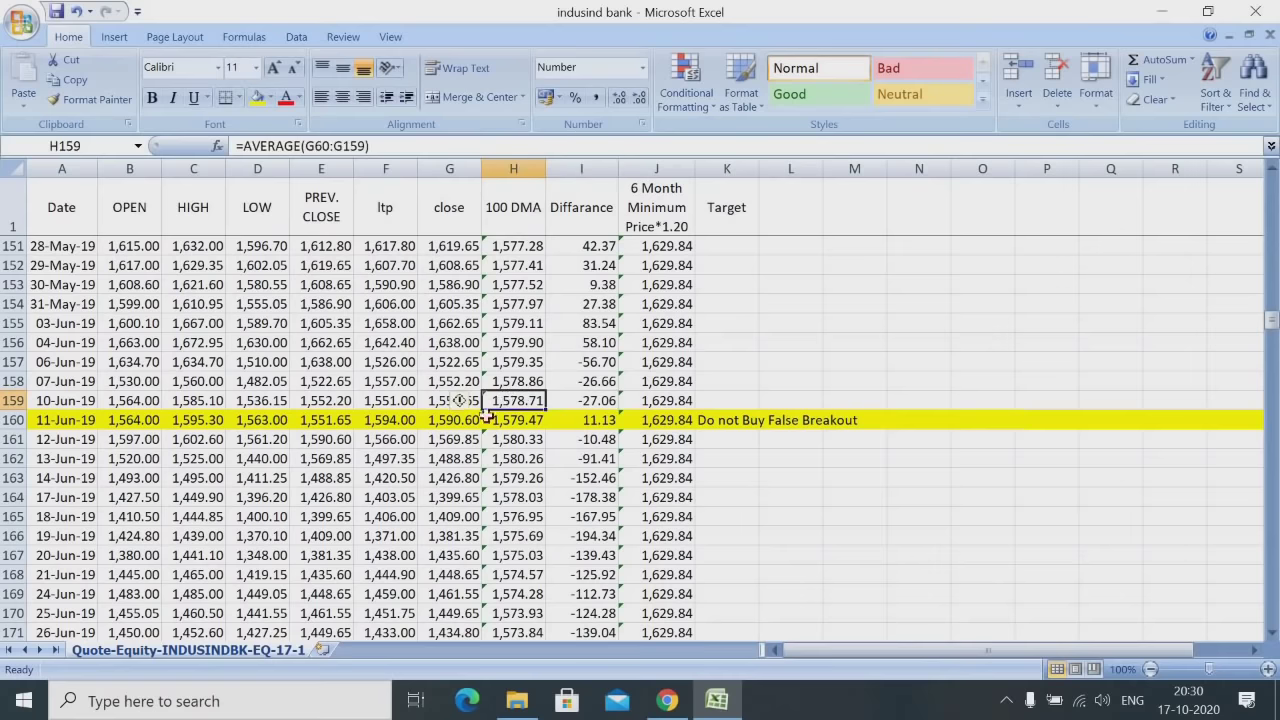
click(458, 420)
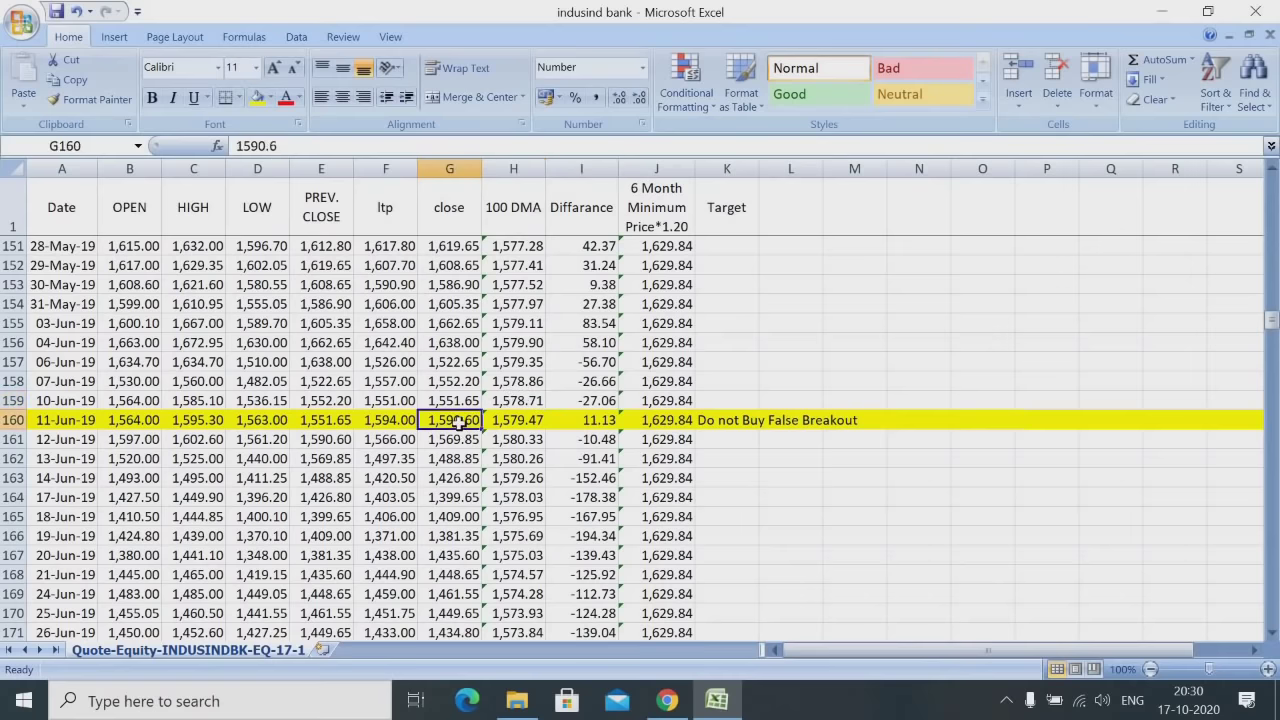
click(577, 398)
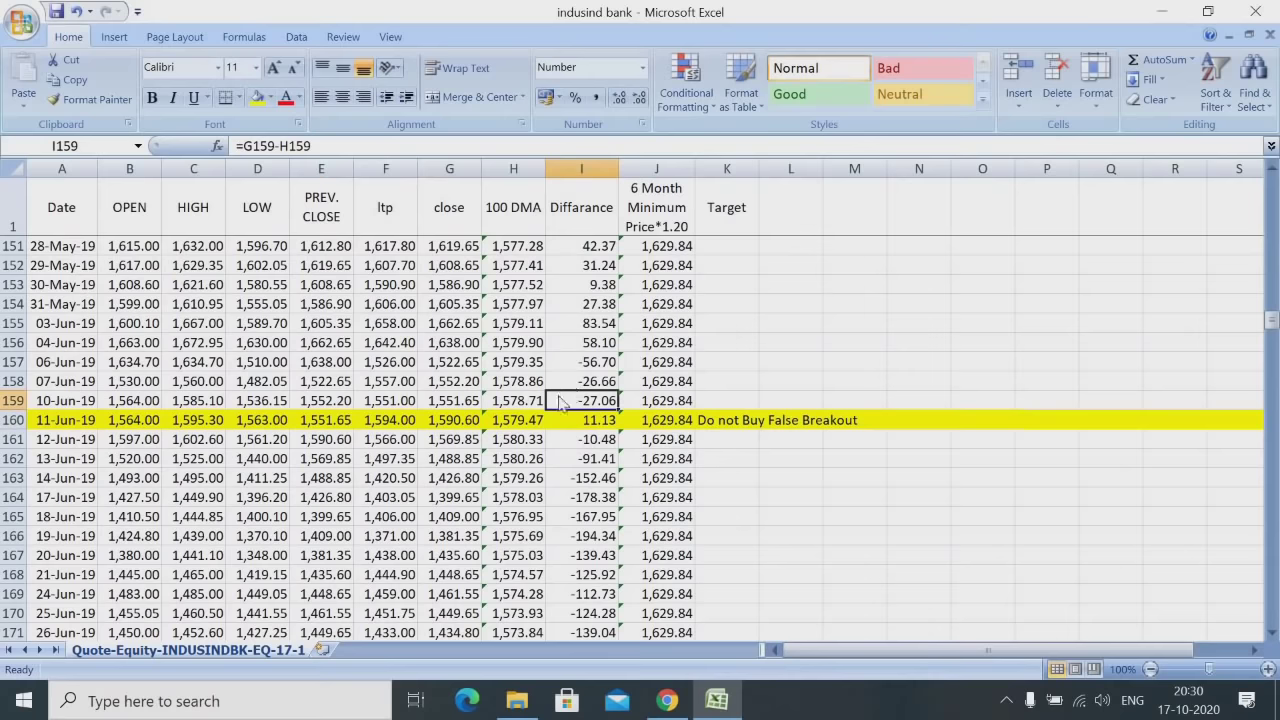
click(451, 420)
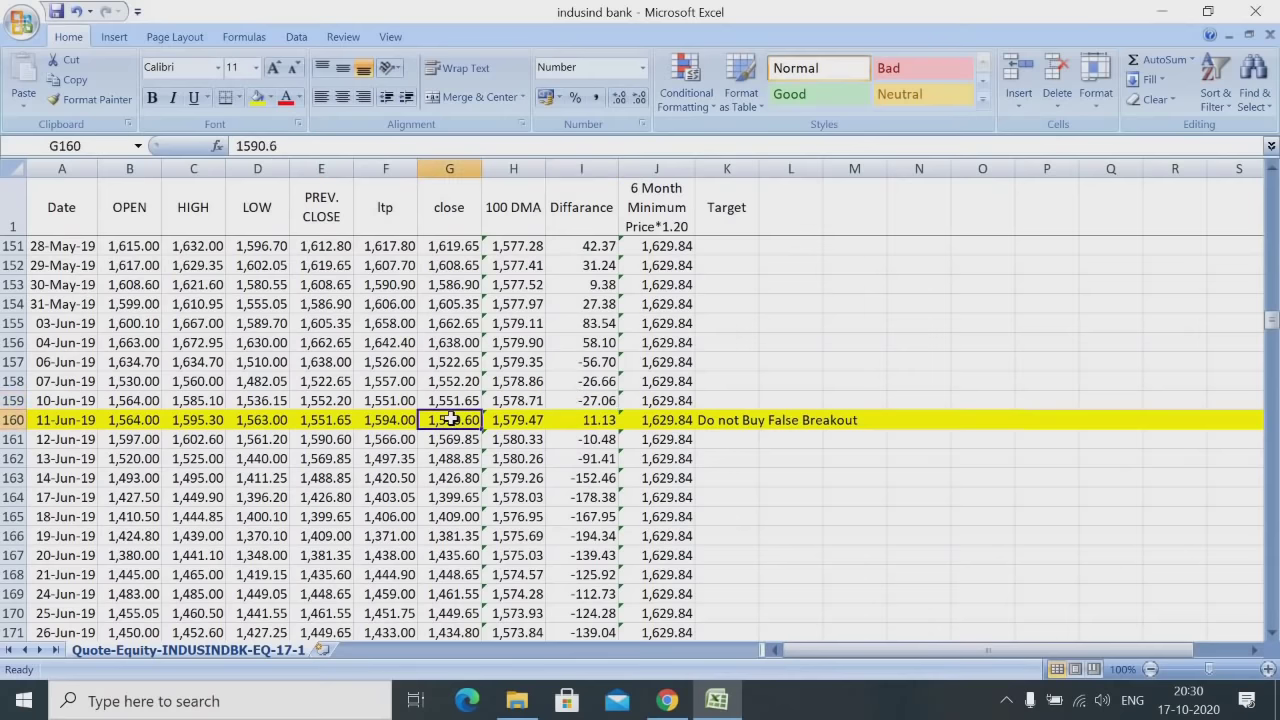
Examine the Differance and 6 Month Minimum Price*1.20 cells for 12-Jun-19 through 18-Jun-19, including the formula in J162
click(559, 439)
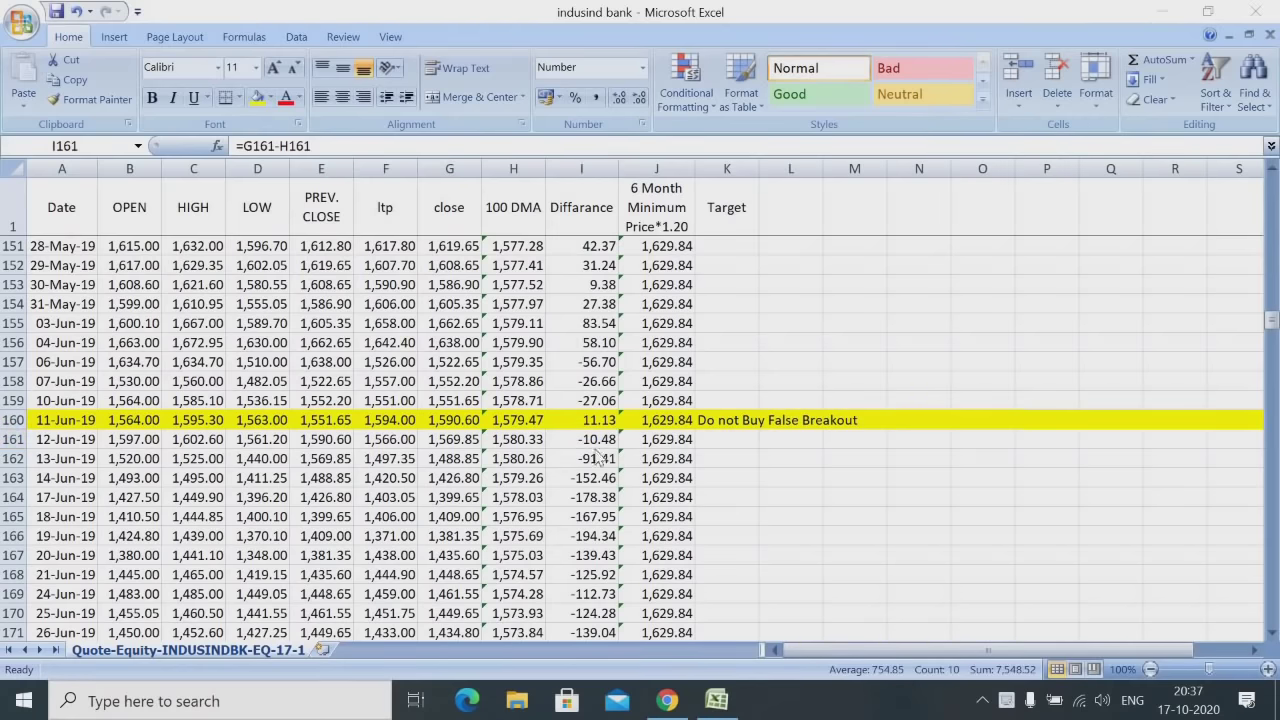
key(shift+Down)
key(shift+Down)
key(shift+Down)
key(shift+Down)
key(shift+Right)
click(652, 460)
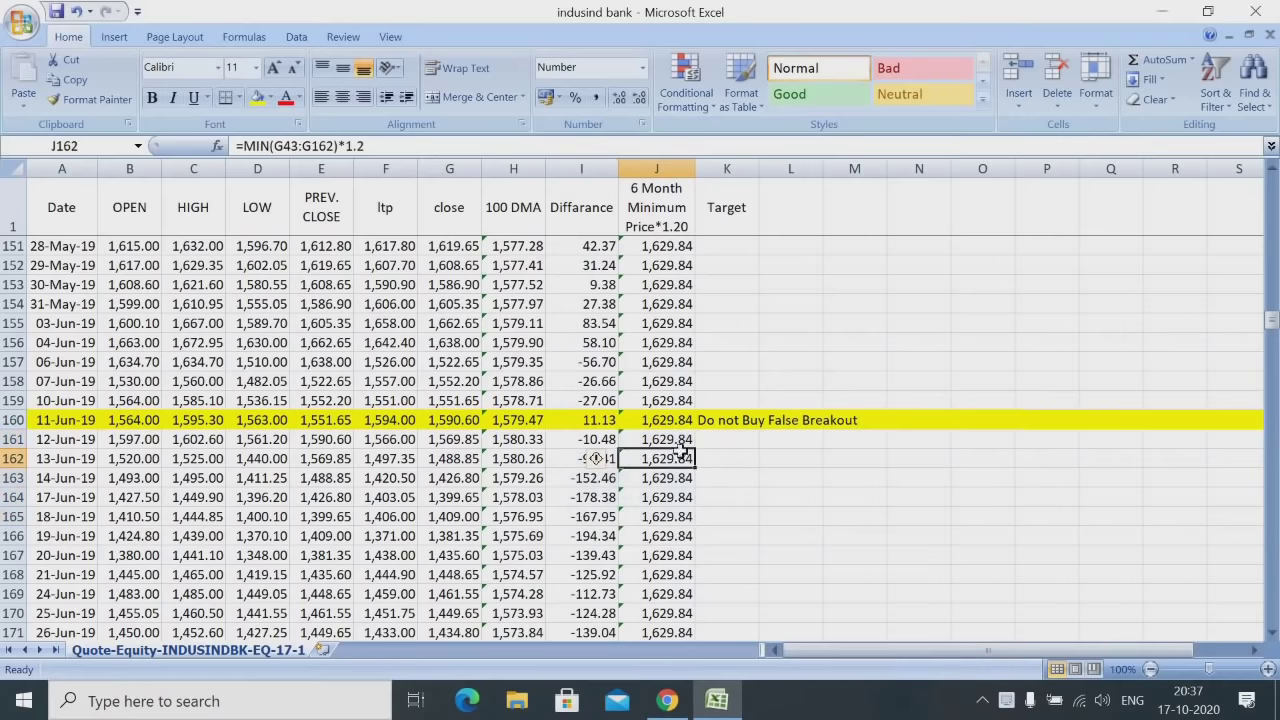
Go to the highlighted 23-Sep-19 row and compare its Differance, date and 100 DMA cells with the 20-Sep-19 and 23-Sep-19 closes
drag(1271, 330, 1258, 379)
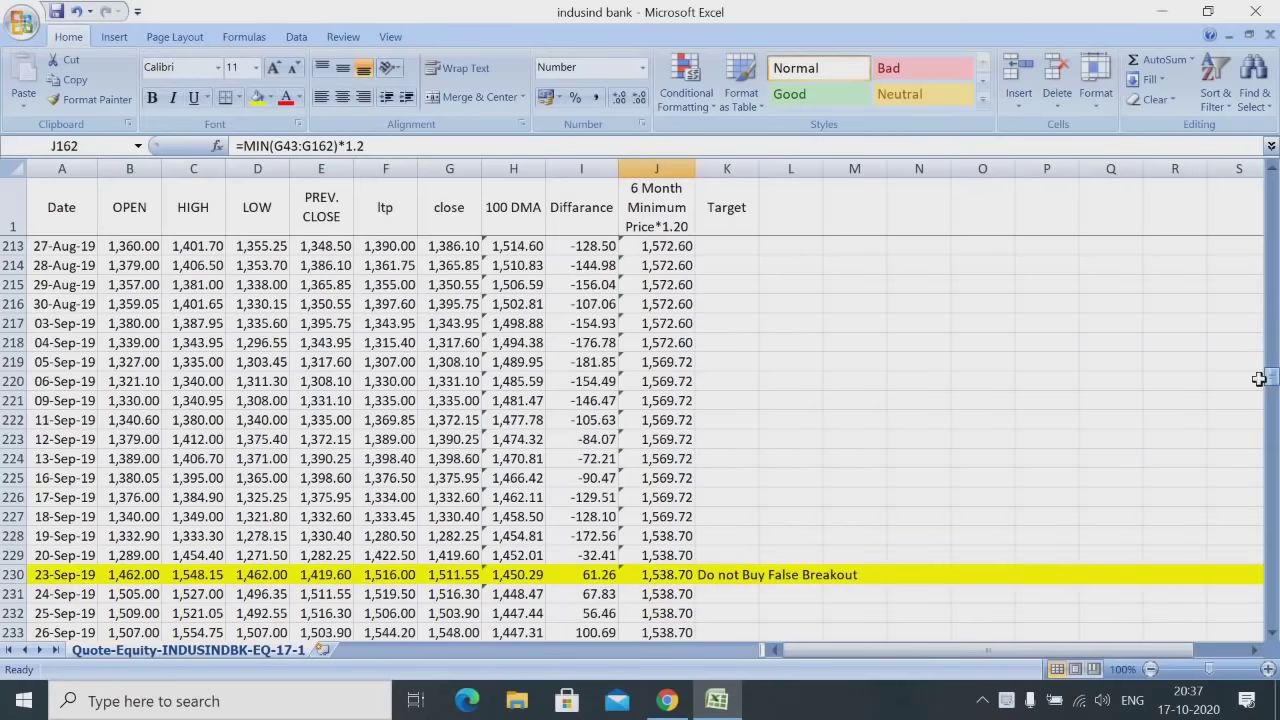
click(596, 578)
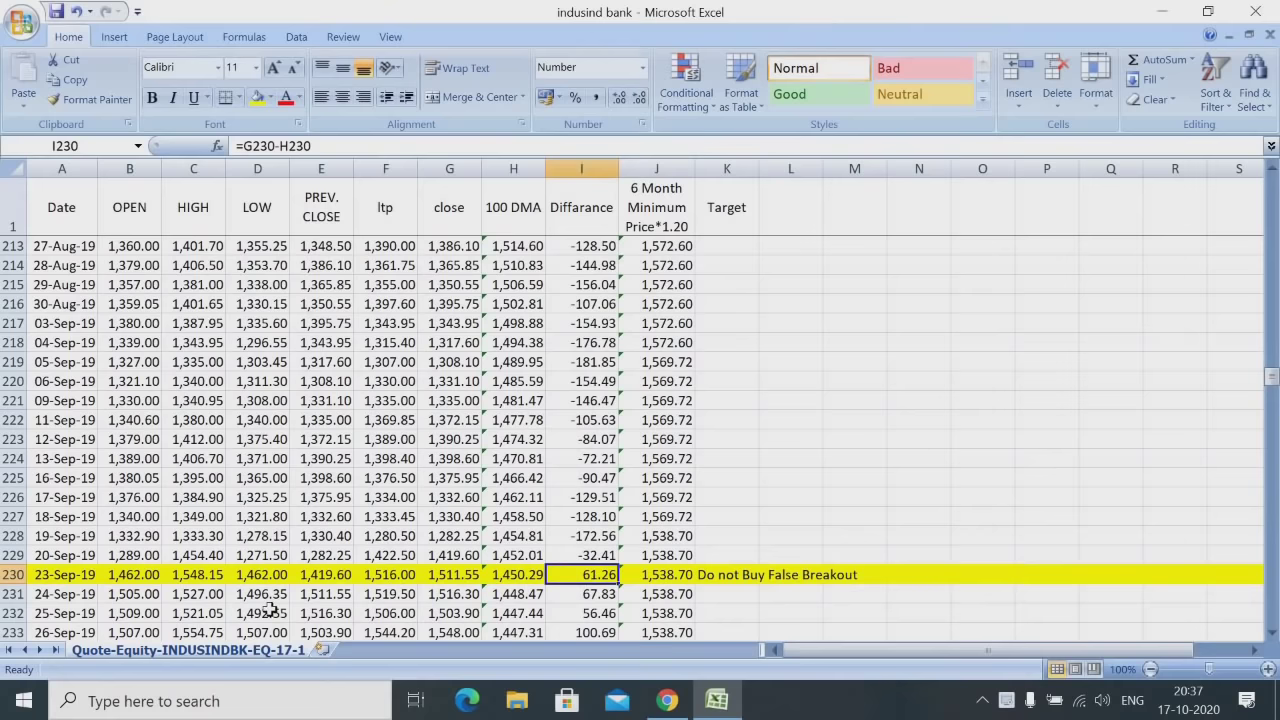
click(64, 576)
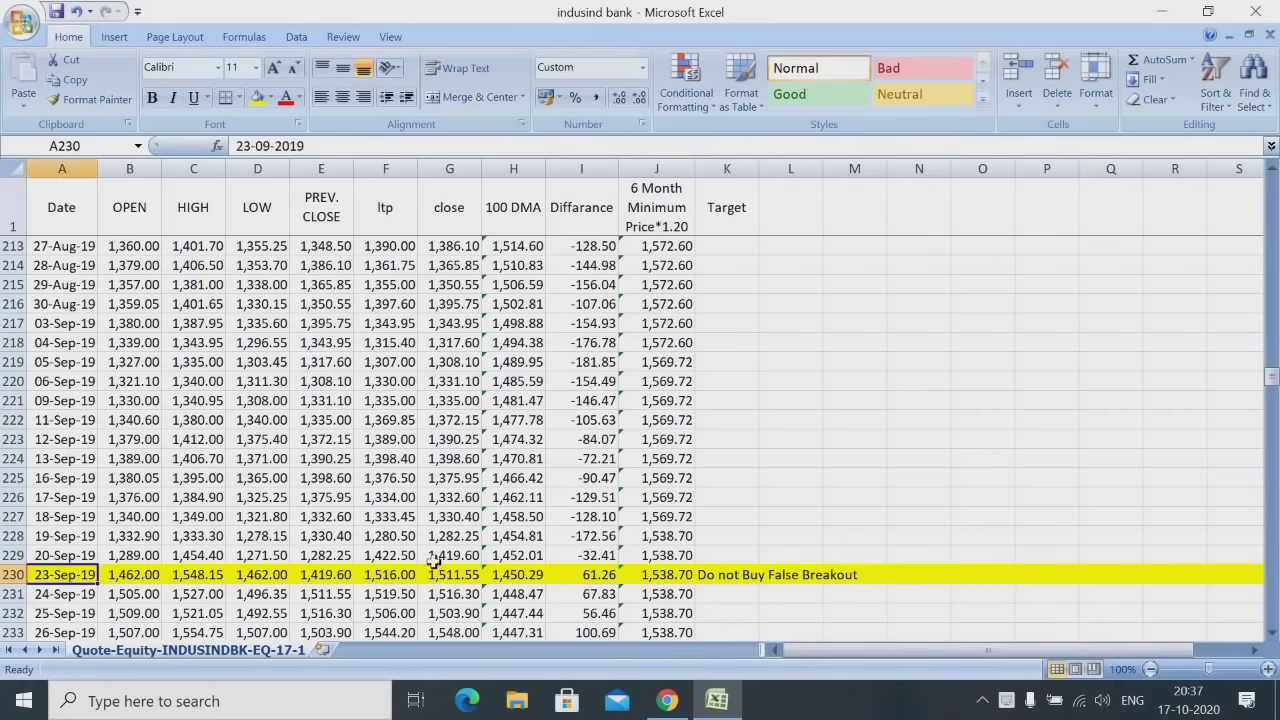
click(519, 575)
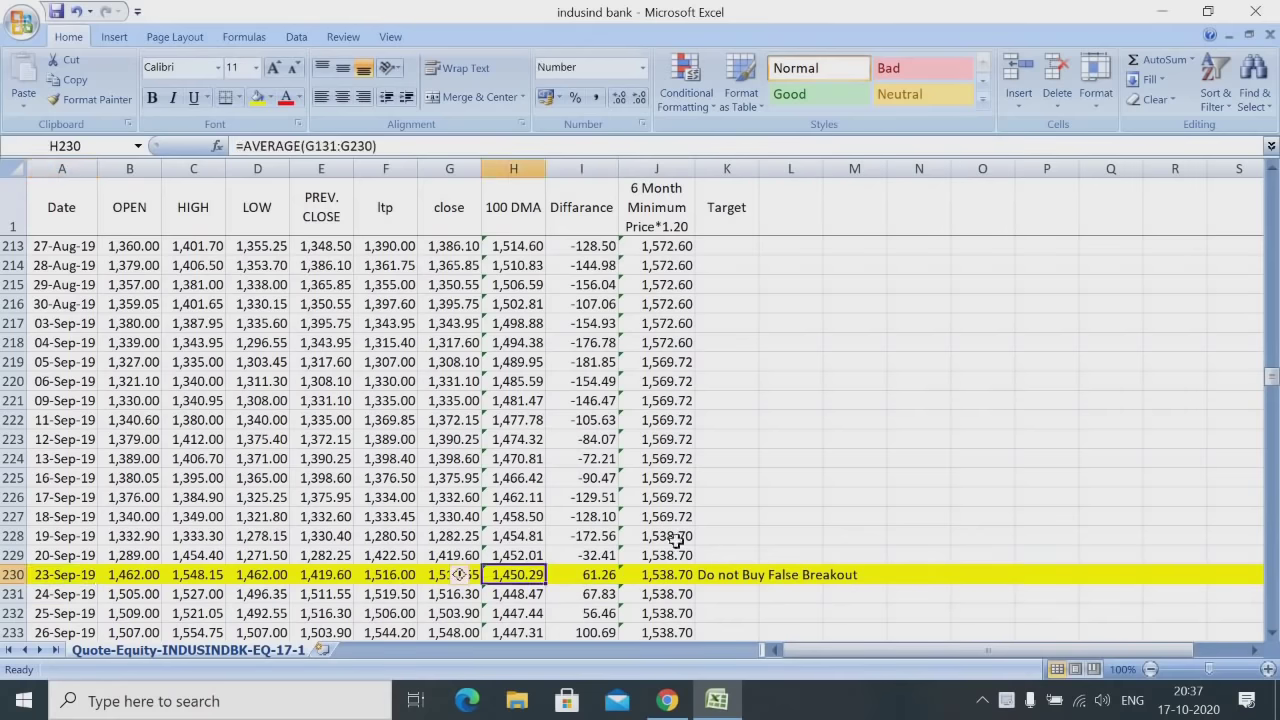
click(343, 553)
click(436, 556)
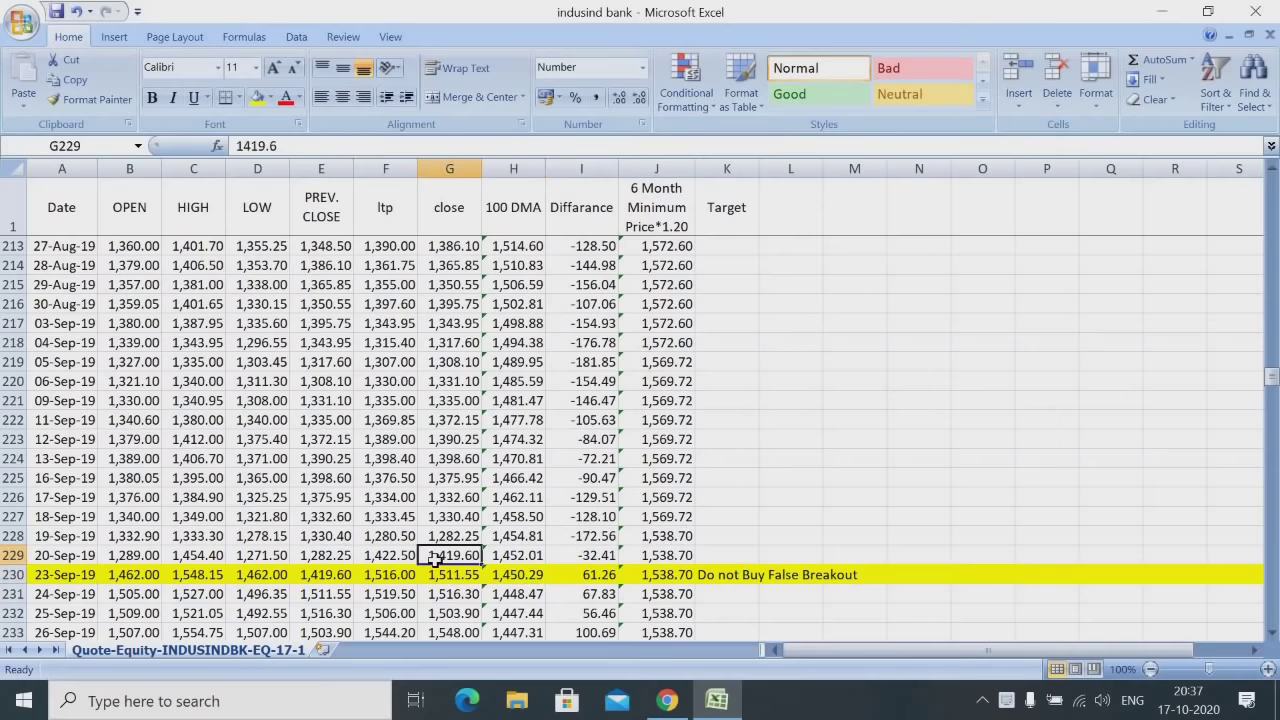
click(434, 577)
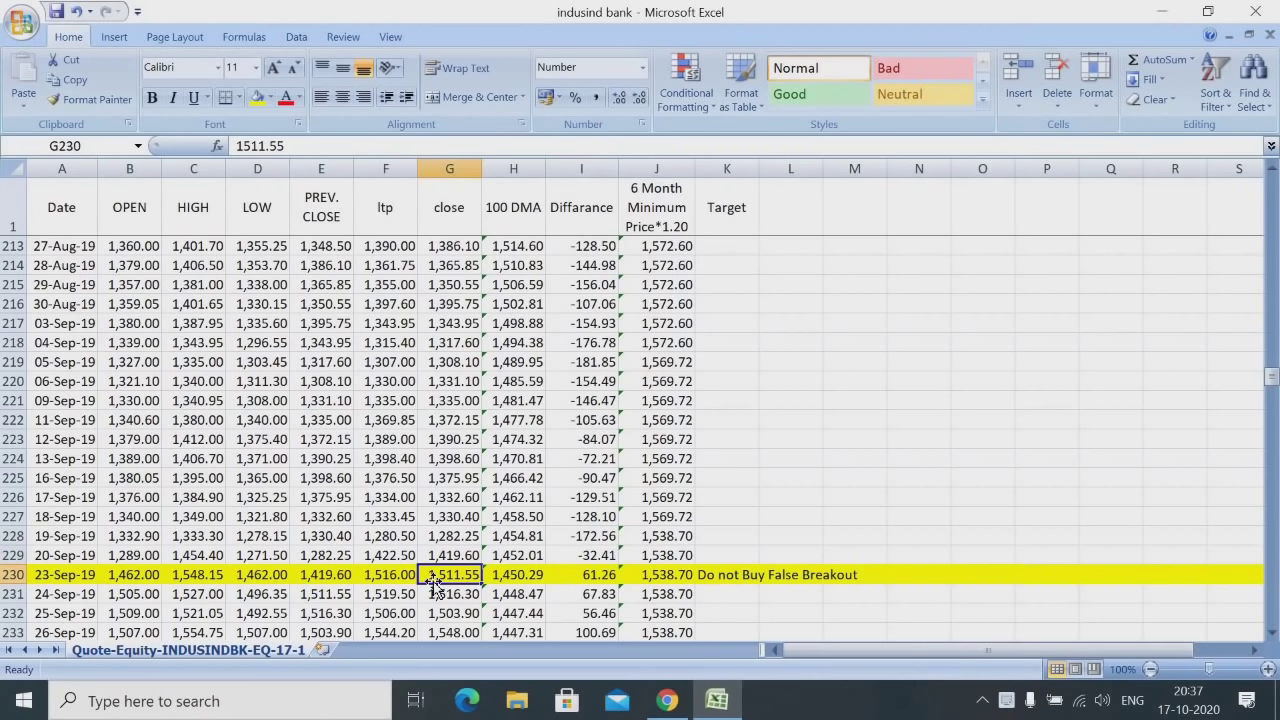
Compare the 6 Month Minimum Price*1.20 cell with the close for 23-Sep-19, and check that row's Target note
click(665, 573)
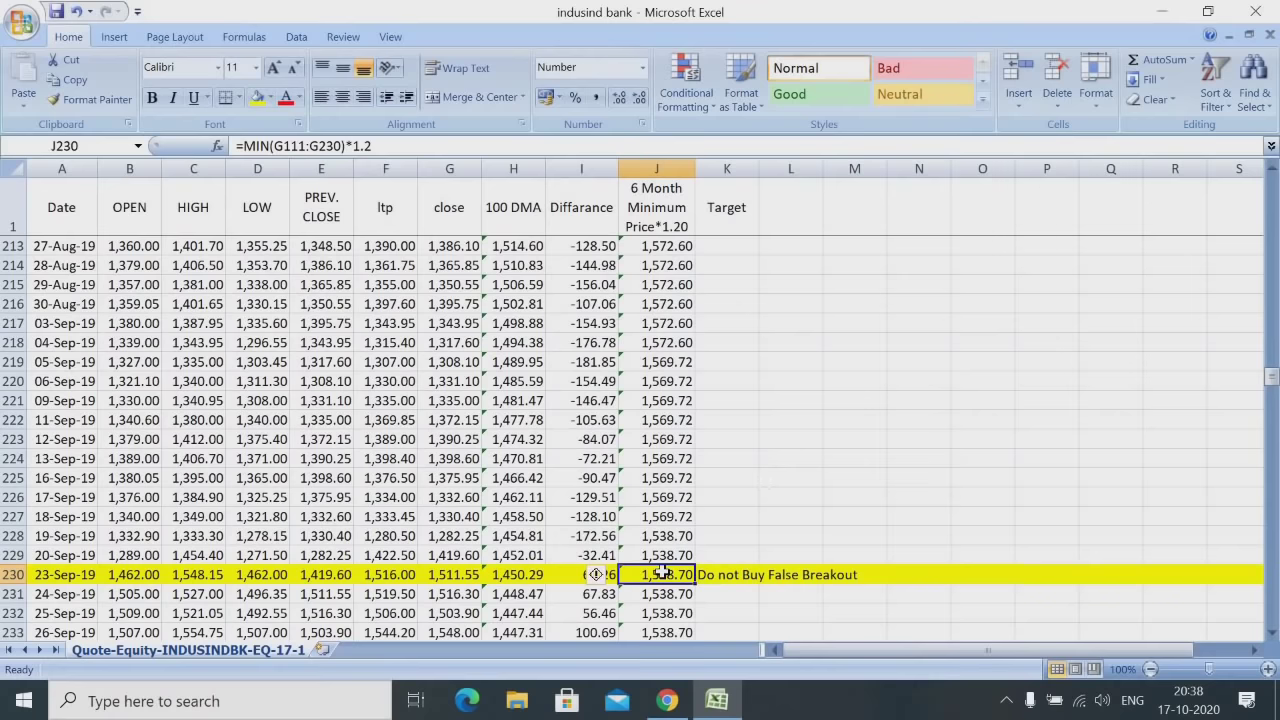
click(447, 580)
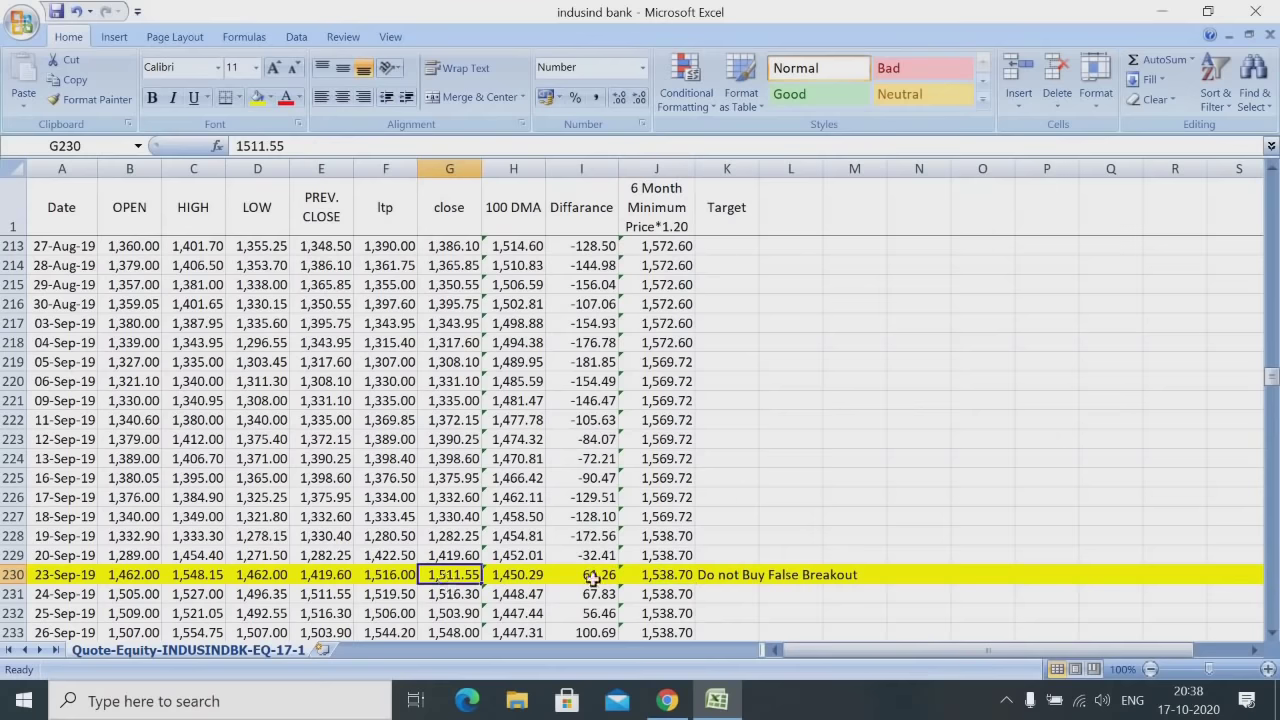
click(643, 578)
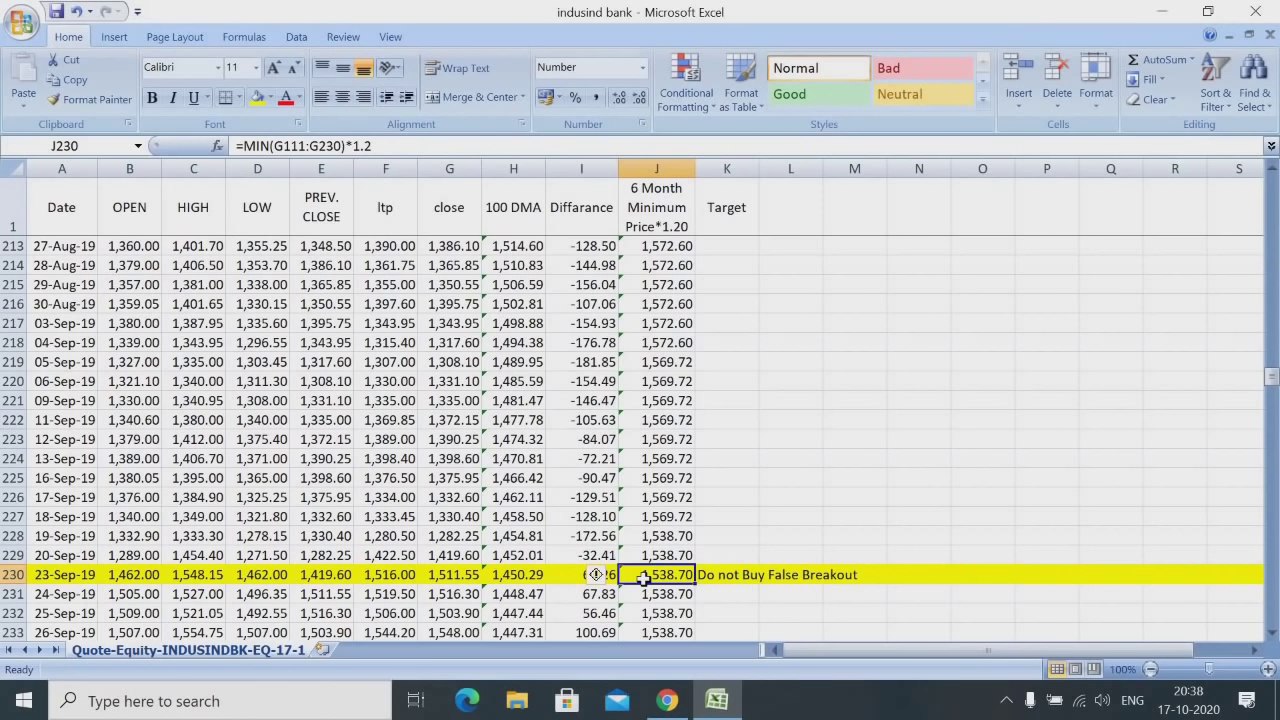
click(439, 575)
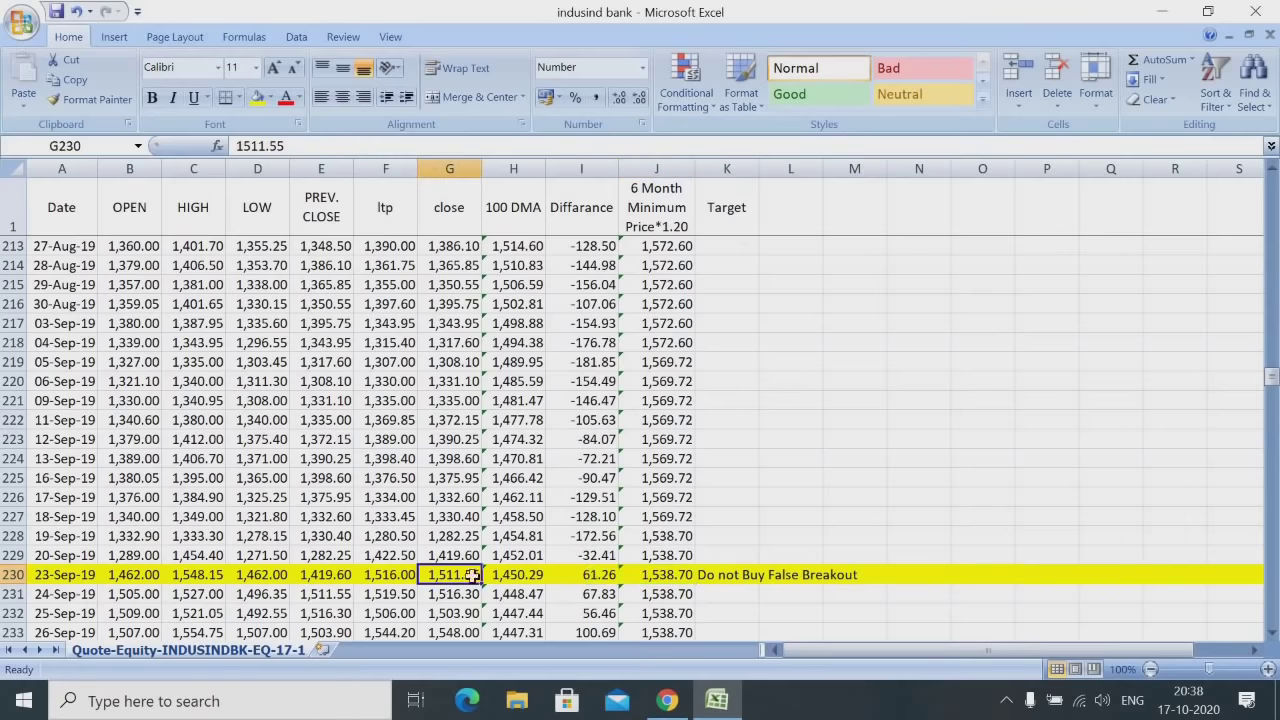
click(659, 580)
click(717, 574)
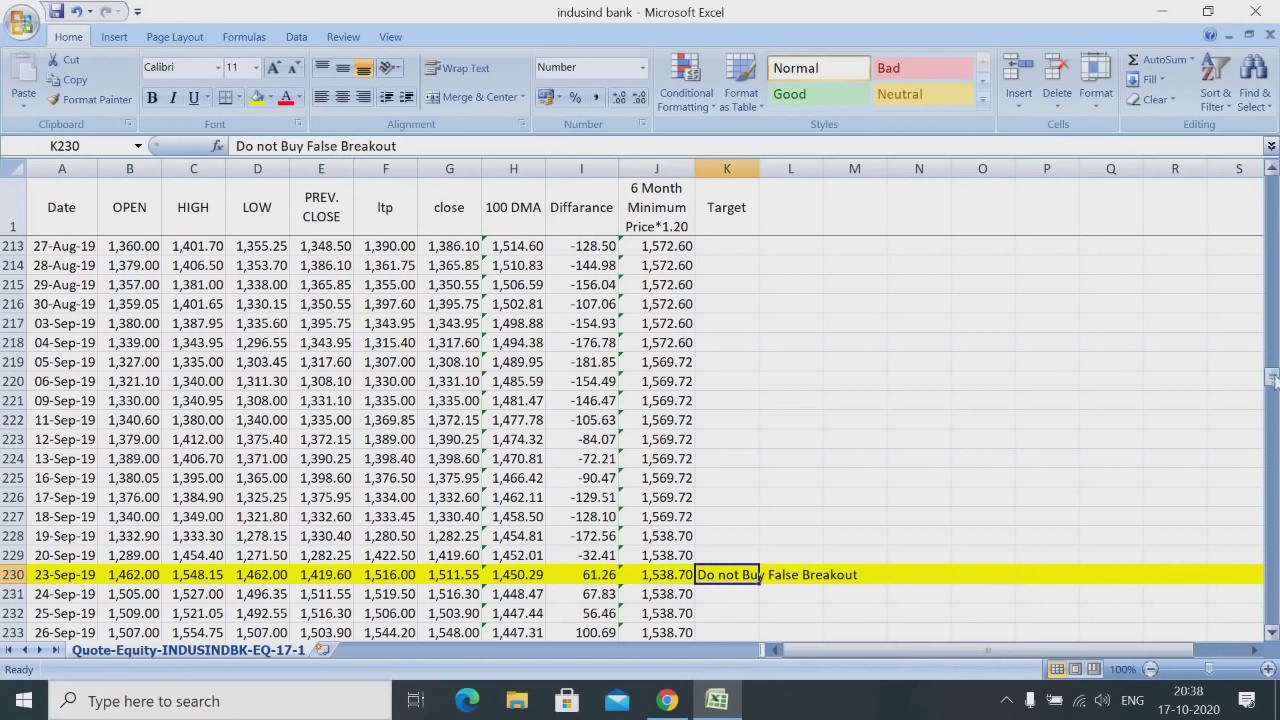
click(768, 576)
click(738, 574)
click(449, 576)
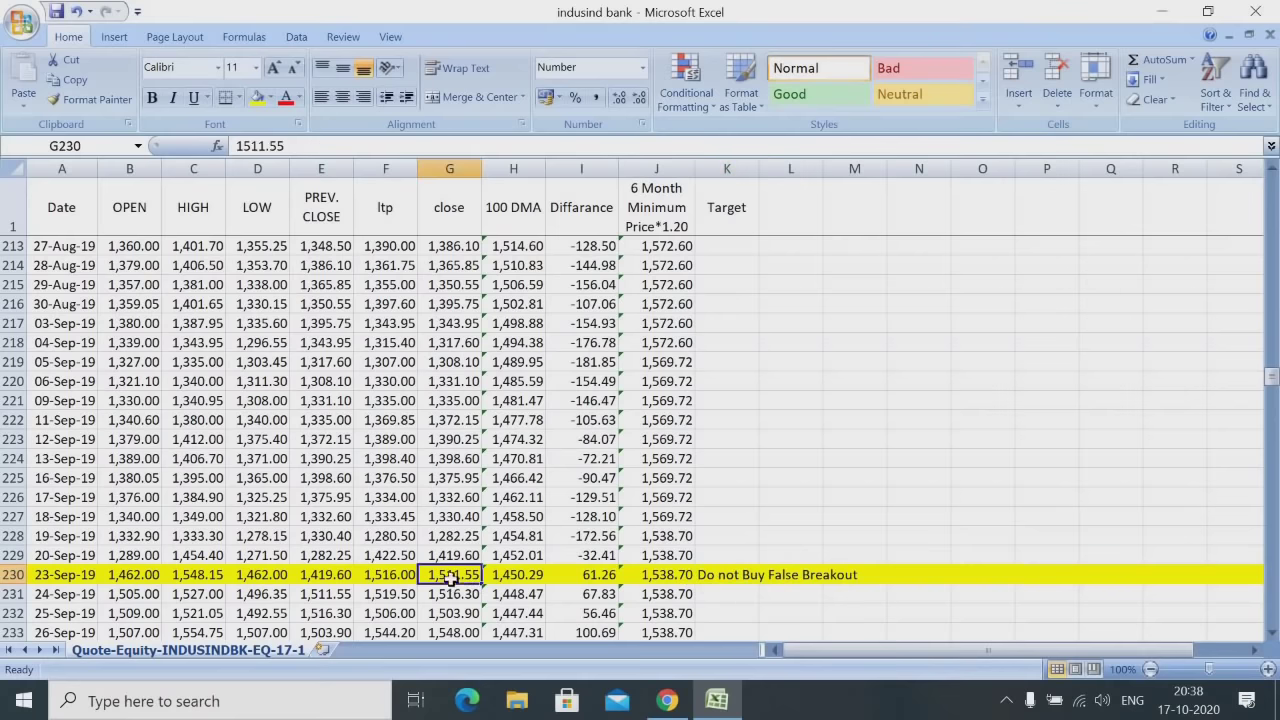
Recheck the 23-Sep-19 close against its 6 Month Minimum Price*1.20, and compare it with the Differance and close for 30-Sep-19
click(652, 575)
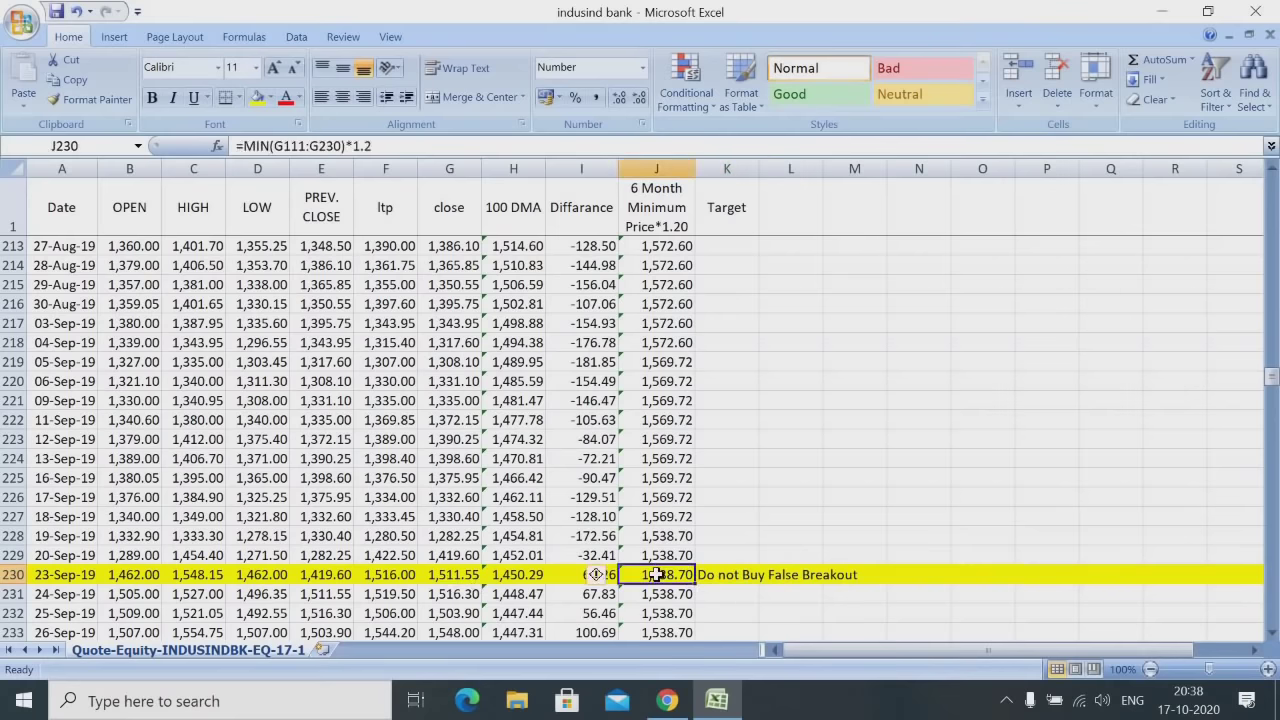
click(458, 578)
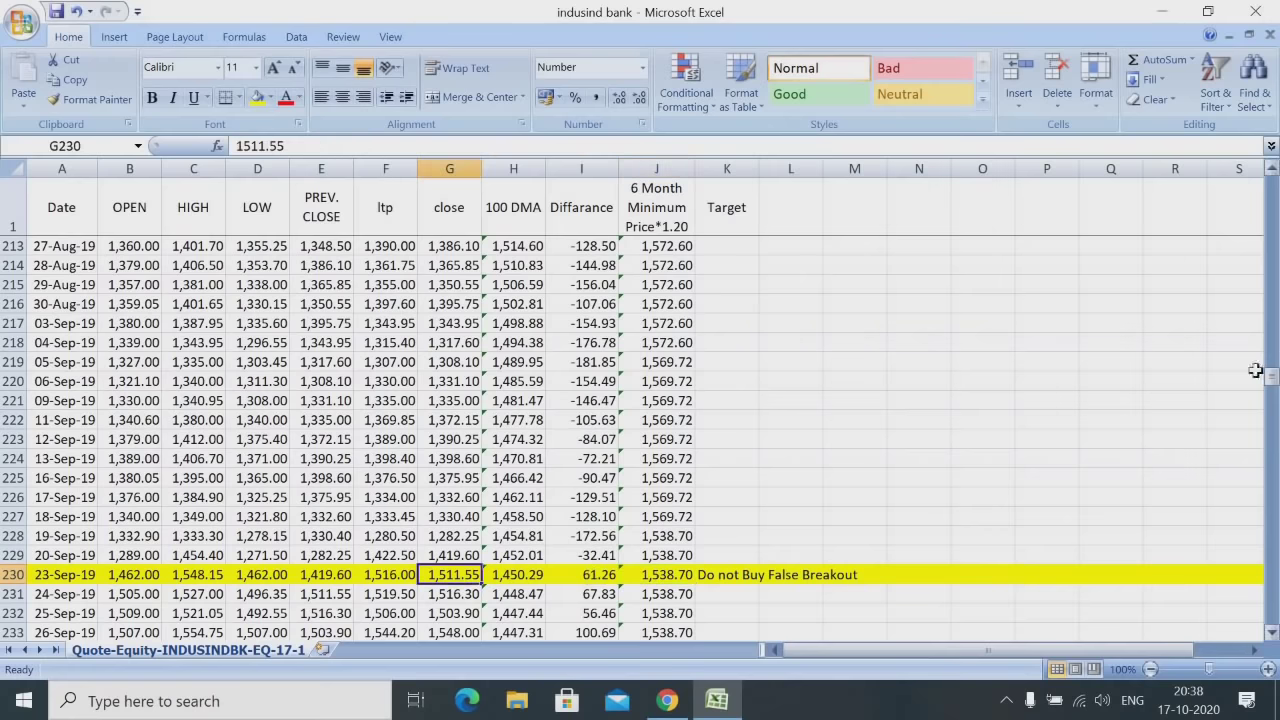
drag(1272, 385, 1272, 390)
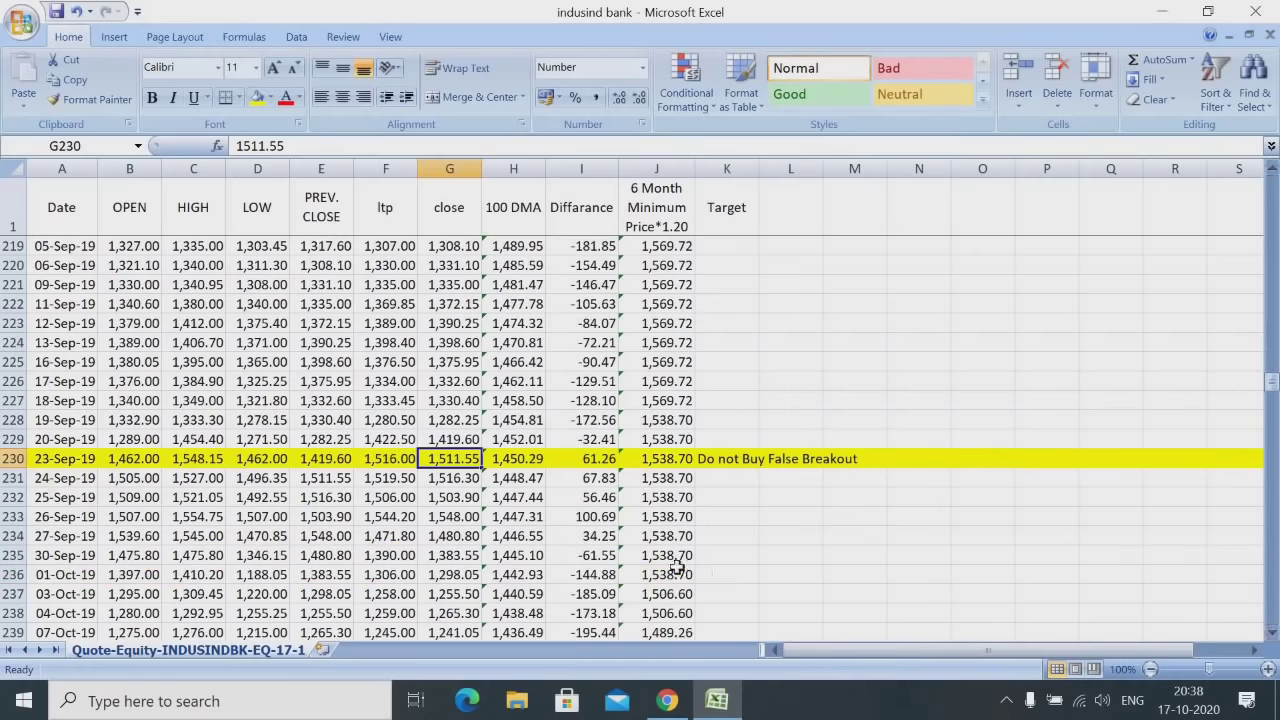
click(597, 556)
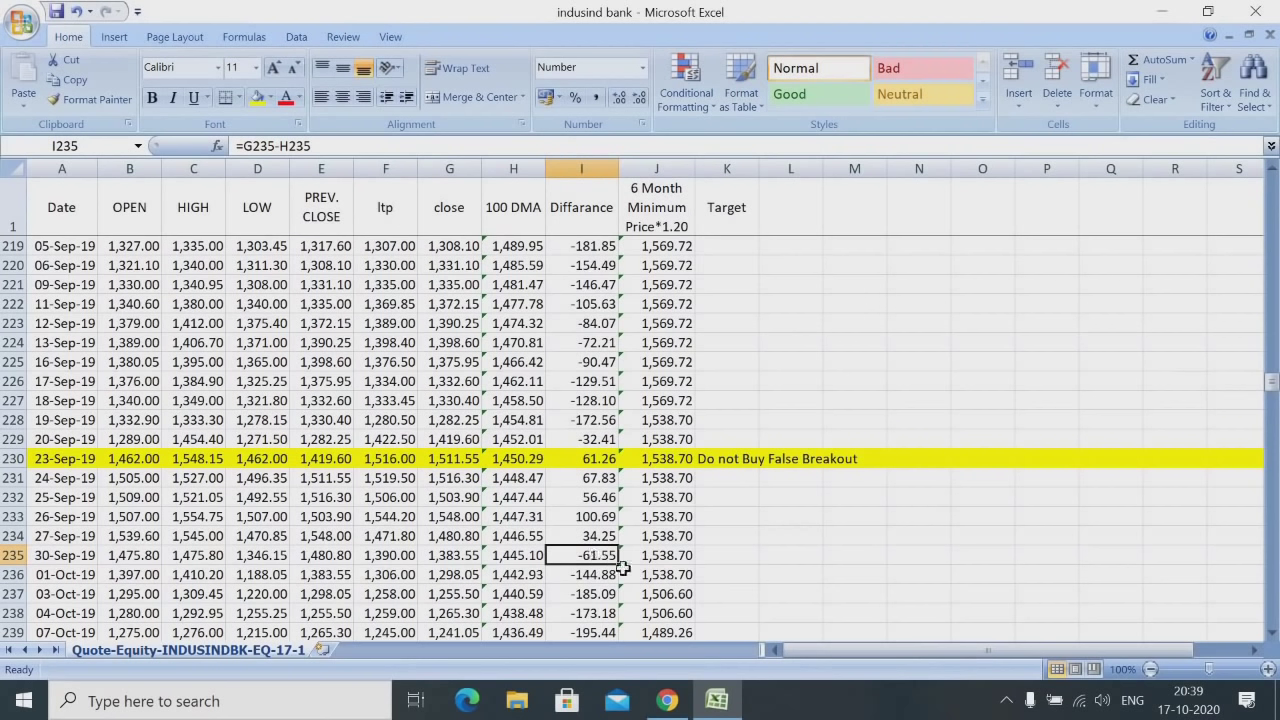
click(430, 462)
click(434, 552)
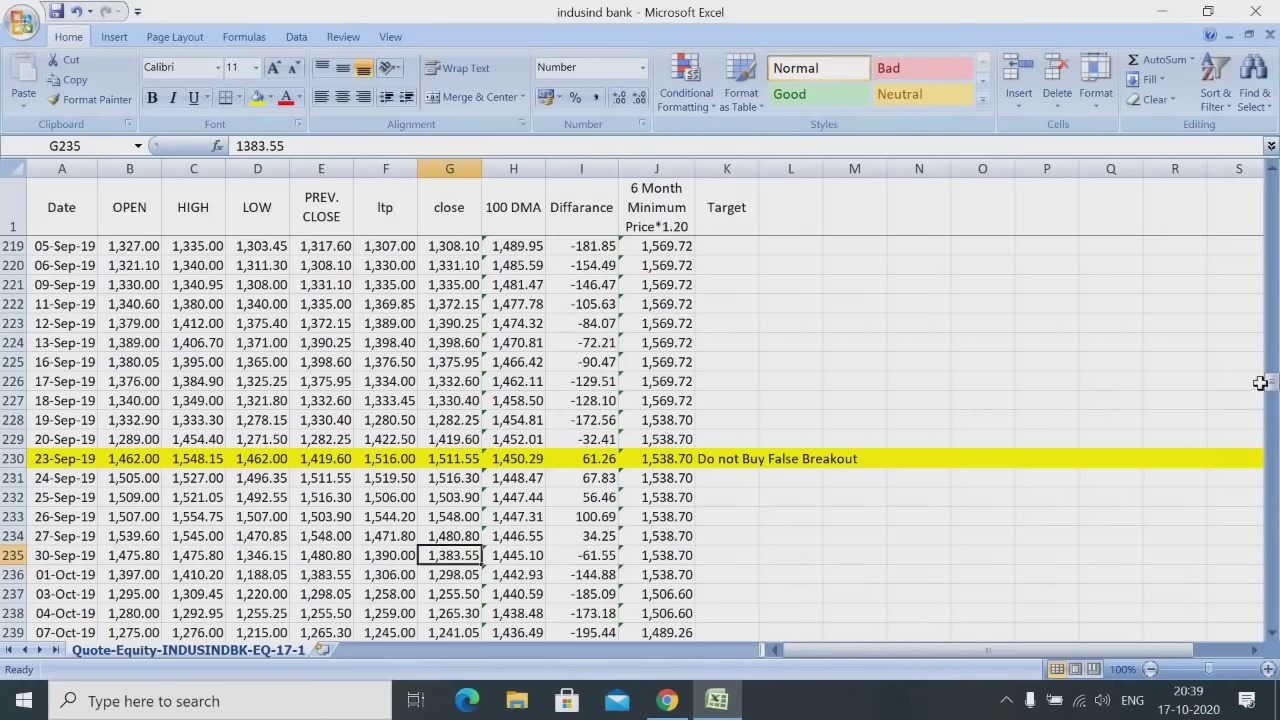
Go to the highlighted 08-Nov-19 row and compare its close with the 100 DMA, 6 Month Minimum Price*1.20 and Target note
drag(1274, 384, 1272, 411)
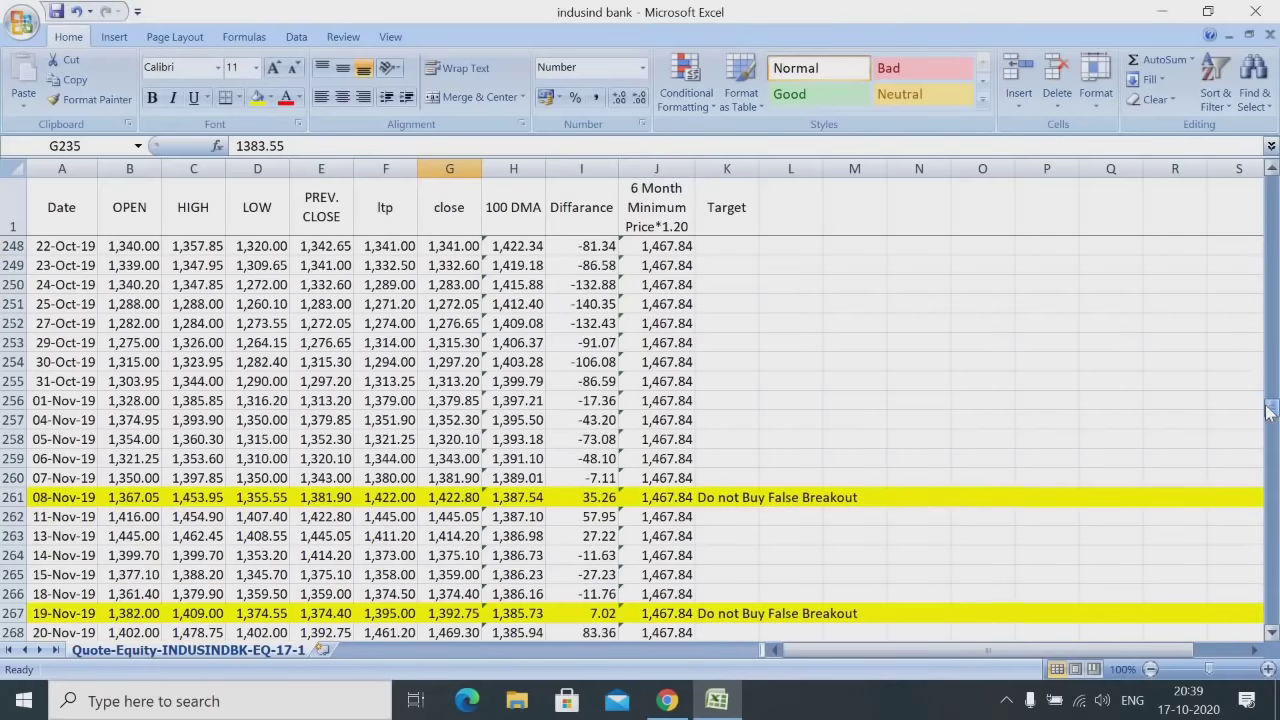
click(528, 497)
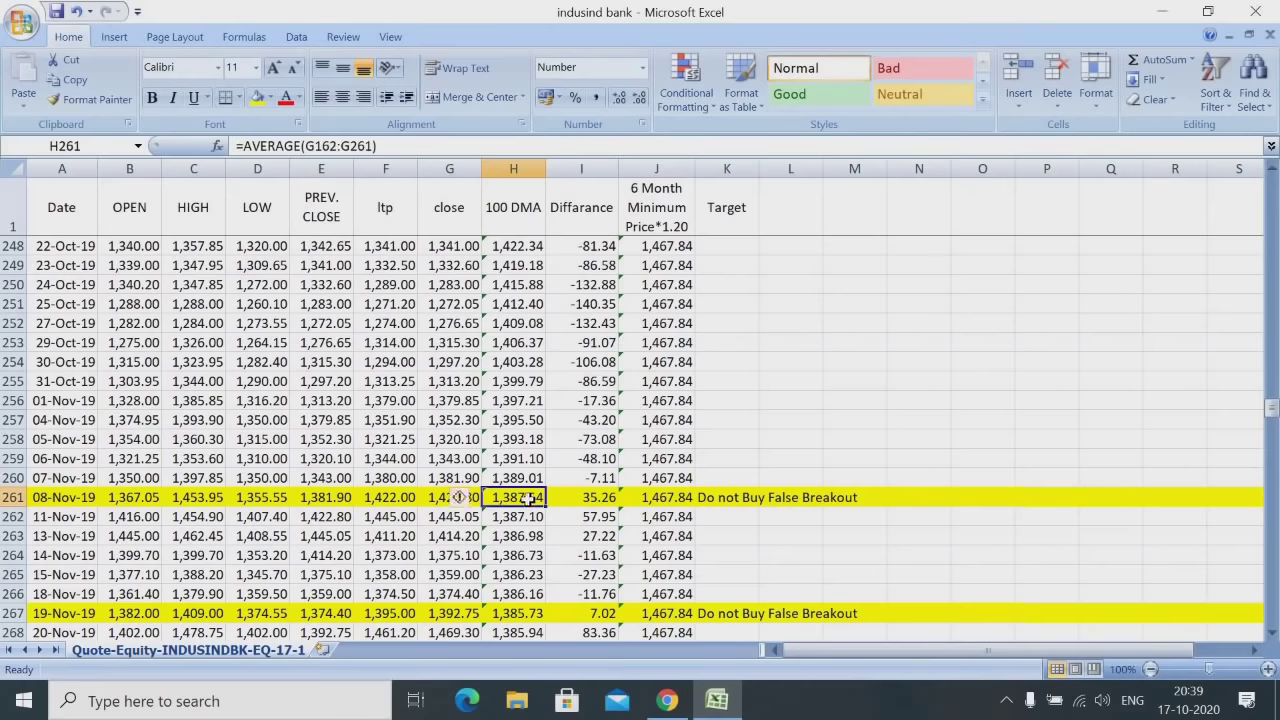
click(437, 497)
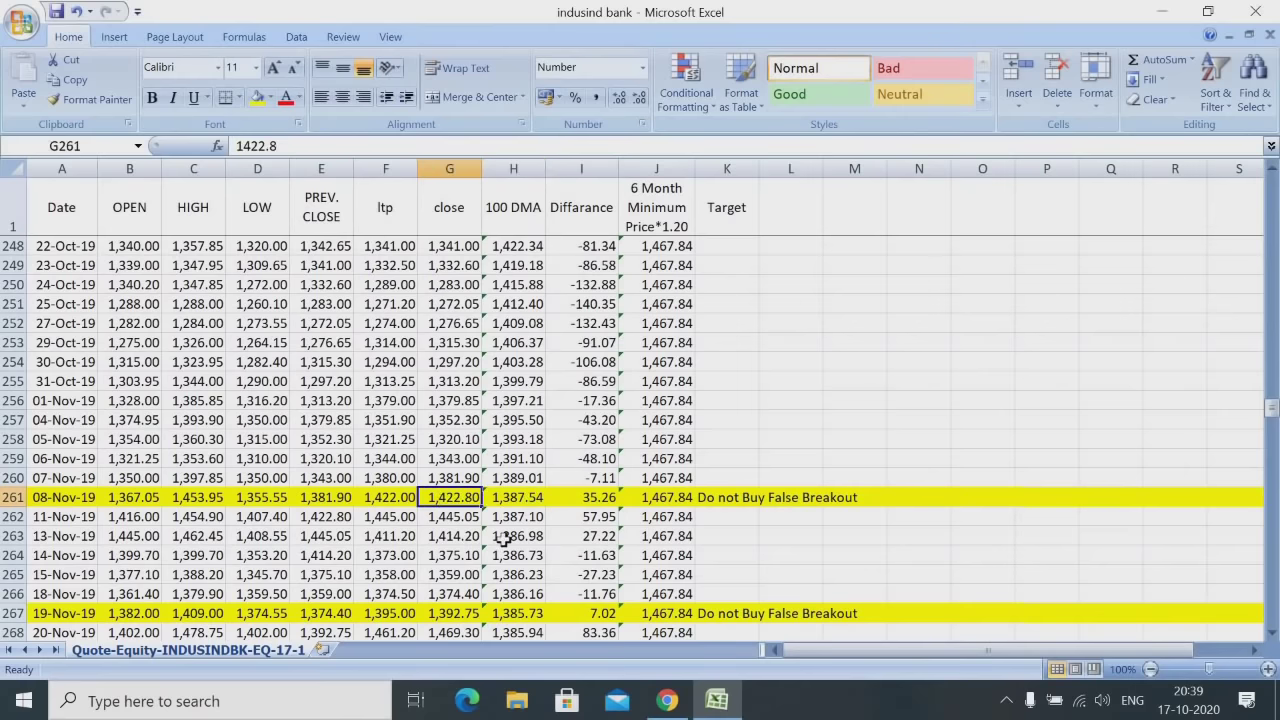
click(652, 500)
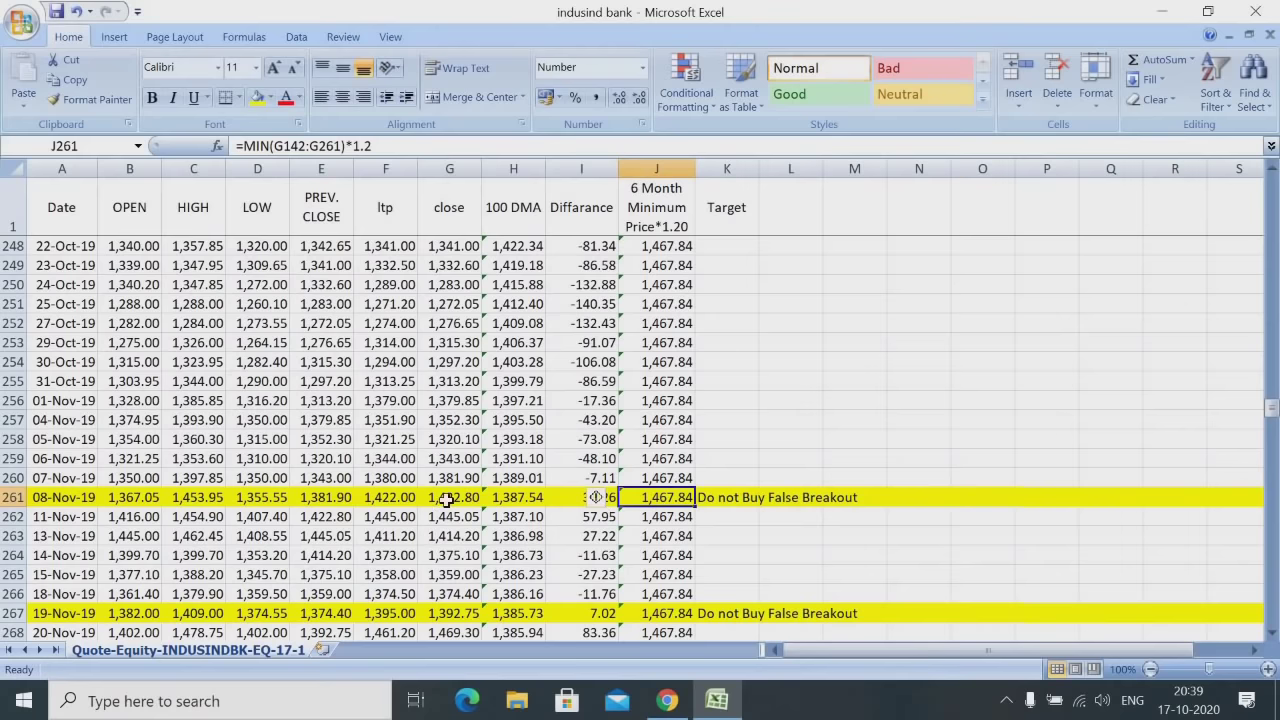
click(451, 501)
click(782, 497)
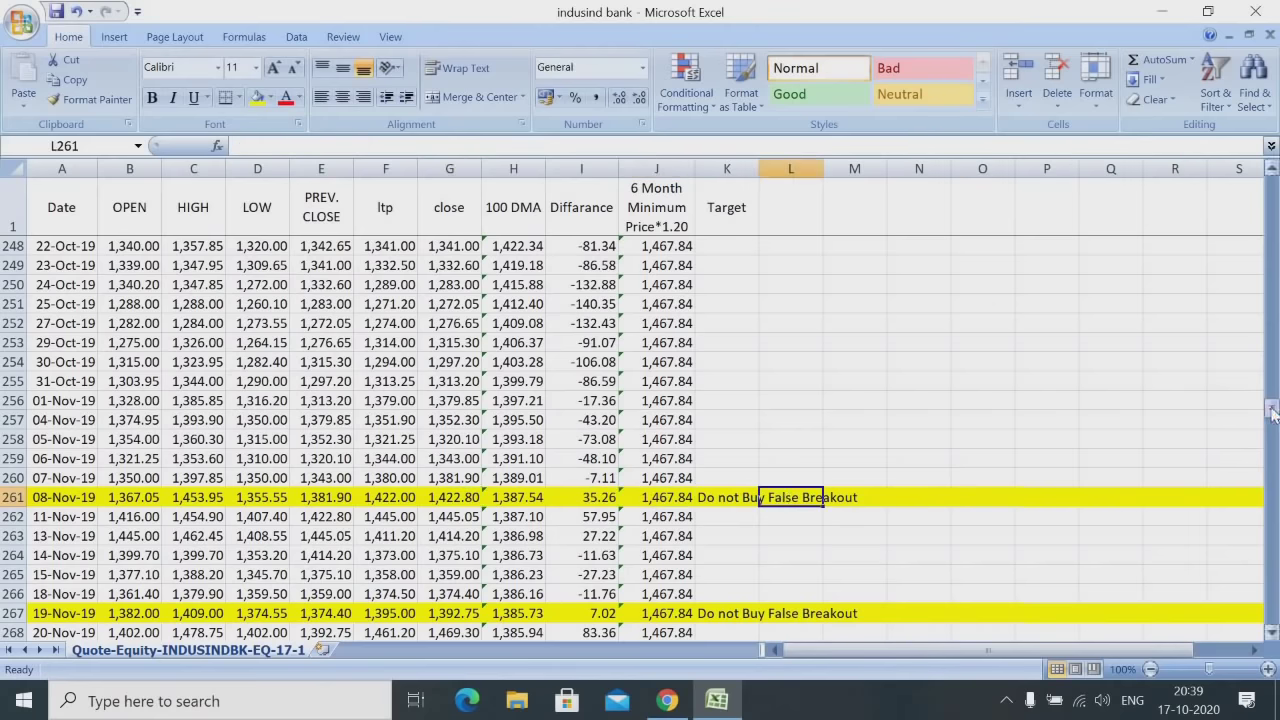
Check the Differance for 14-Nov-19 and 19-Nov-19, and compare the 19-Nov-19 close with its 6 Month Minimum Price*1.20
drag(1272, 415, 1272, 424)
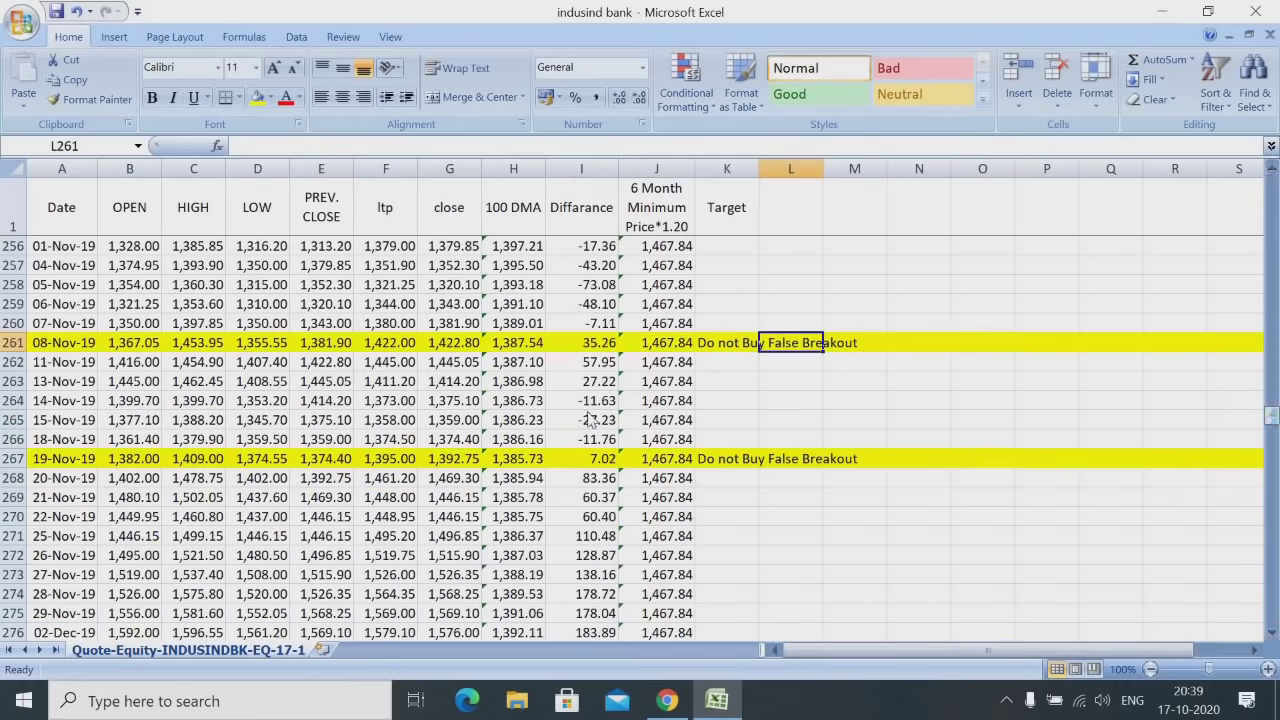
click(578, 404)
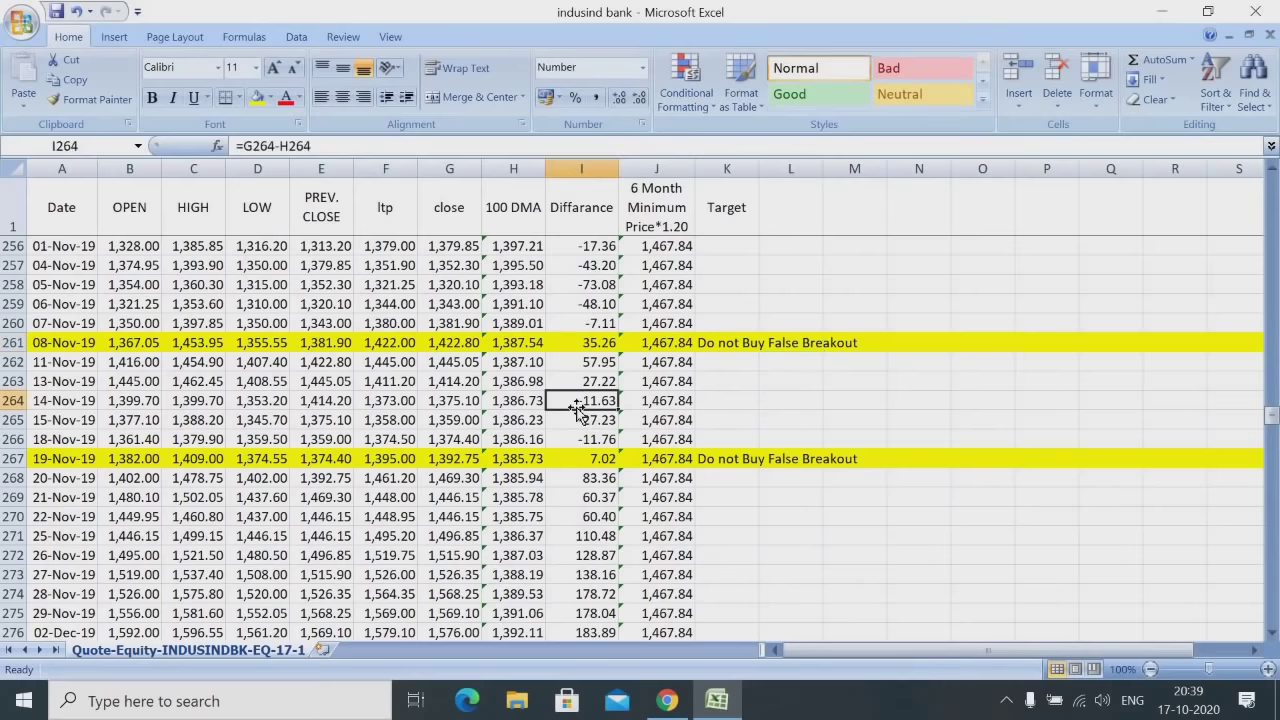
click(572, 463)
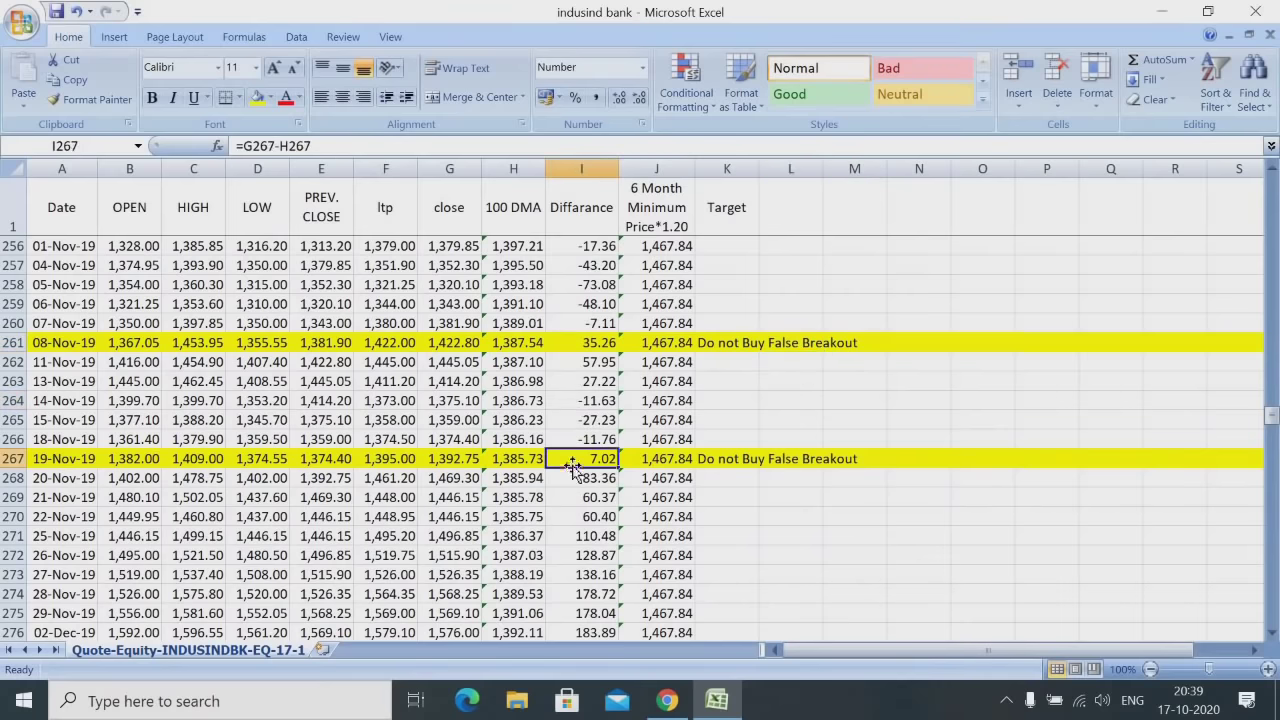
click(447, 461)
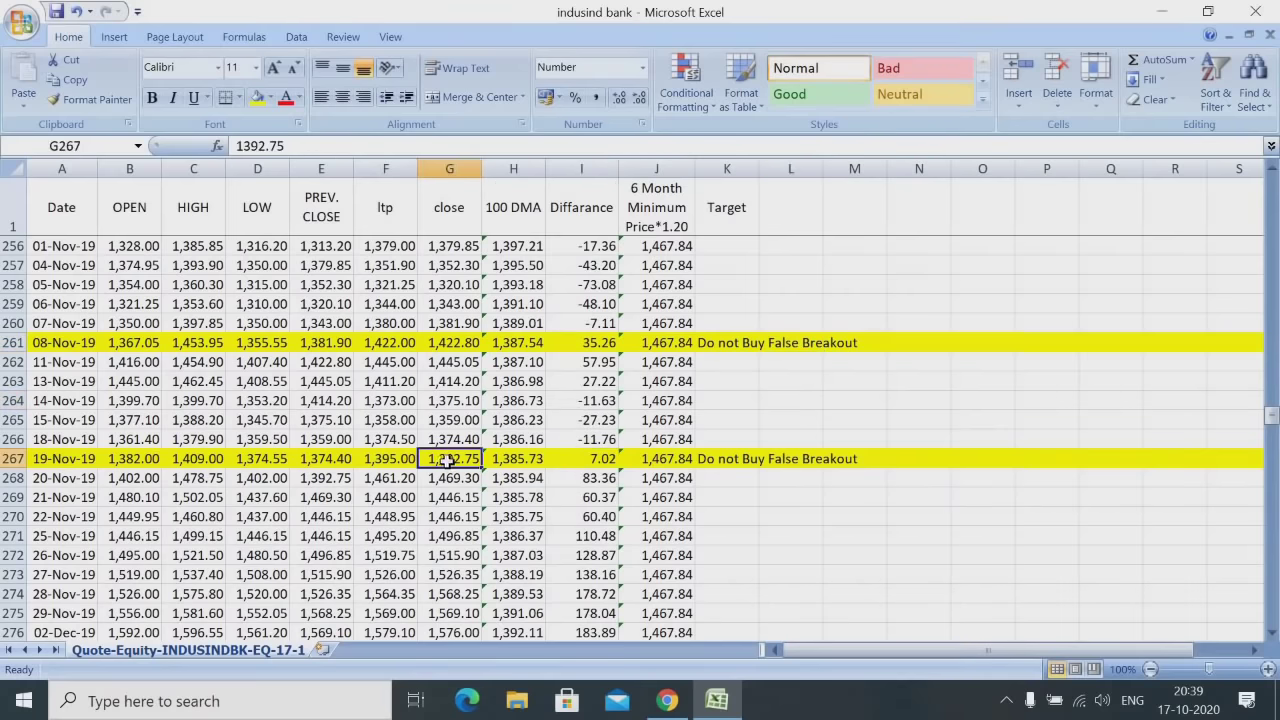
click(643, 459)
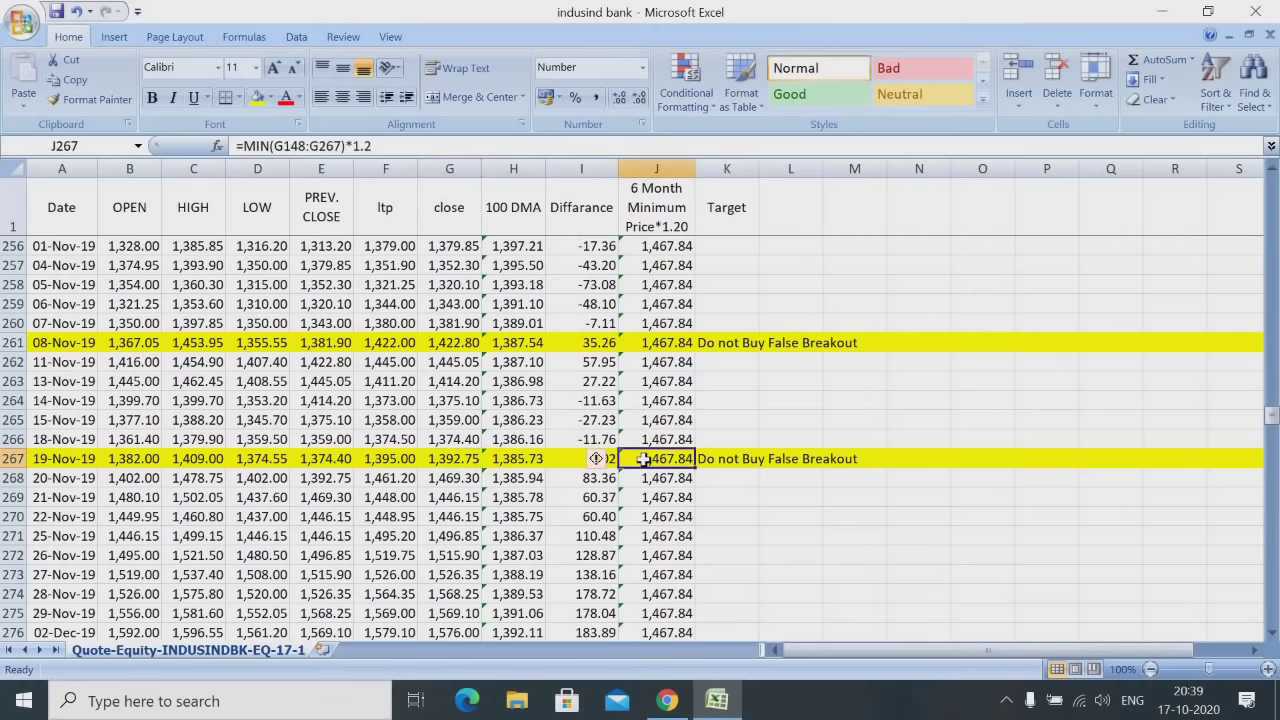
click(452, 468)
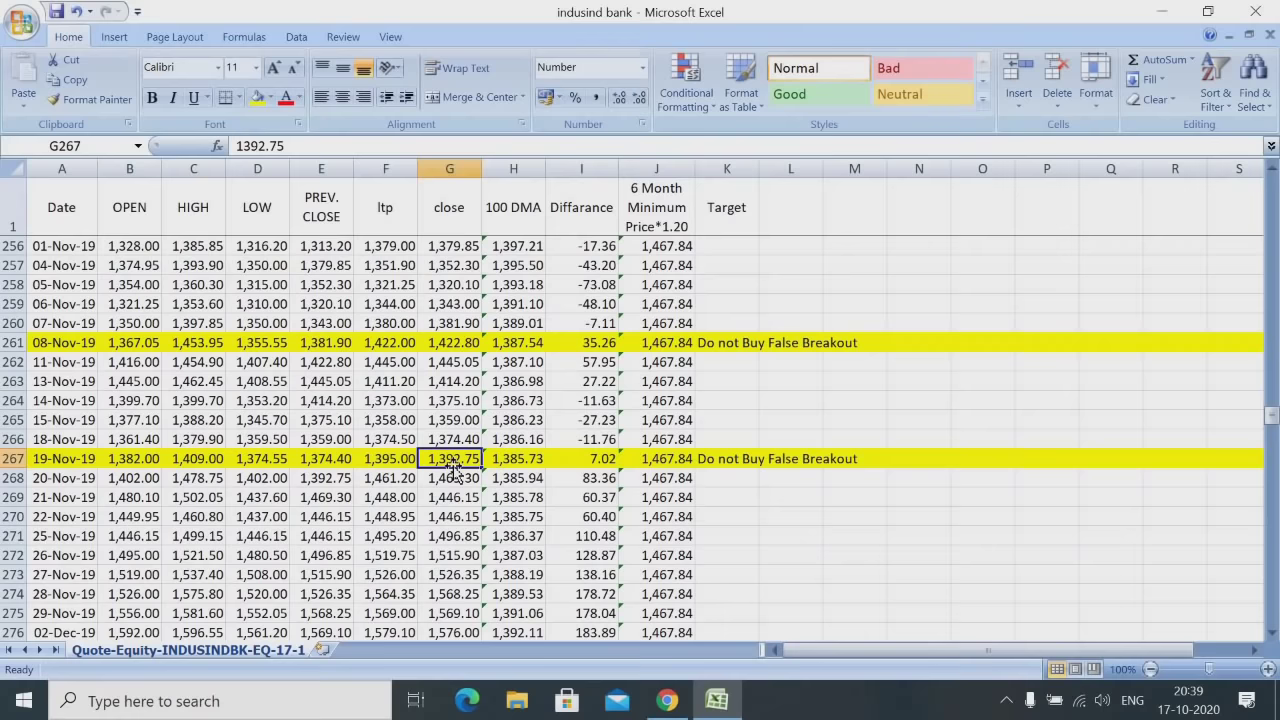
Review the rows from late November 2019 into January 2020 and check the close for 31-Dec-19
click(1272, 634)
click(1272, 634)
click(1272, 634)
click(1272, 634)
click(1272, 634)
click(1272, 634)
click(1272, 634)
click(1272, 634)
click(1272, 634)
click(1272, 634)
click(1272, 634)
click(1272, 634)
click(1272, 634)
click(1272, 634)
click(1272, 634)
click(1272, 634)
click(1272, 634)
click(1272, 634)
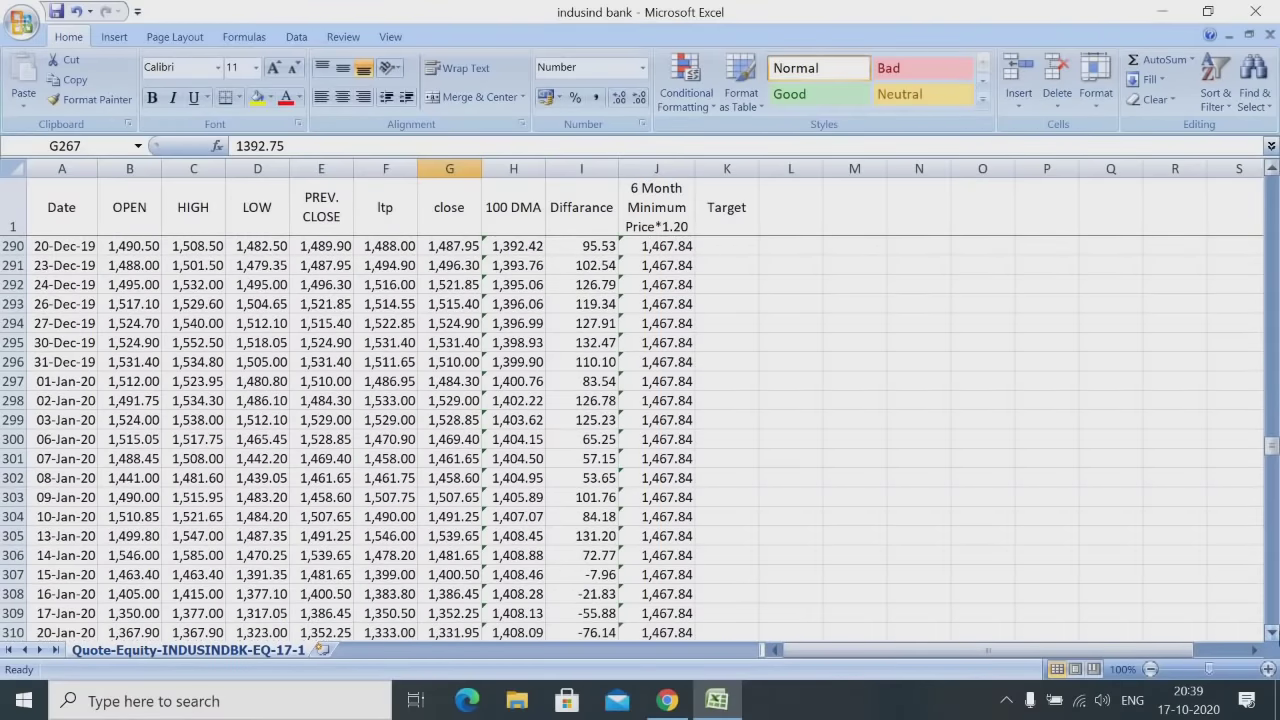
click(462, 366)
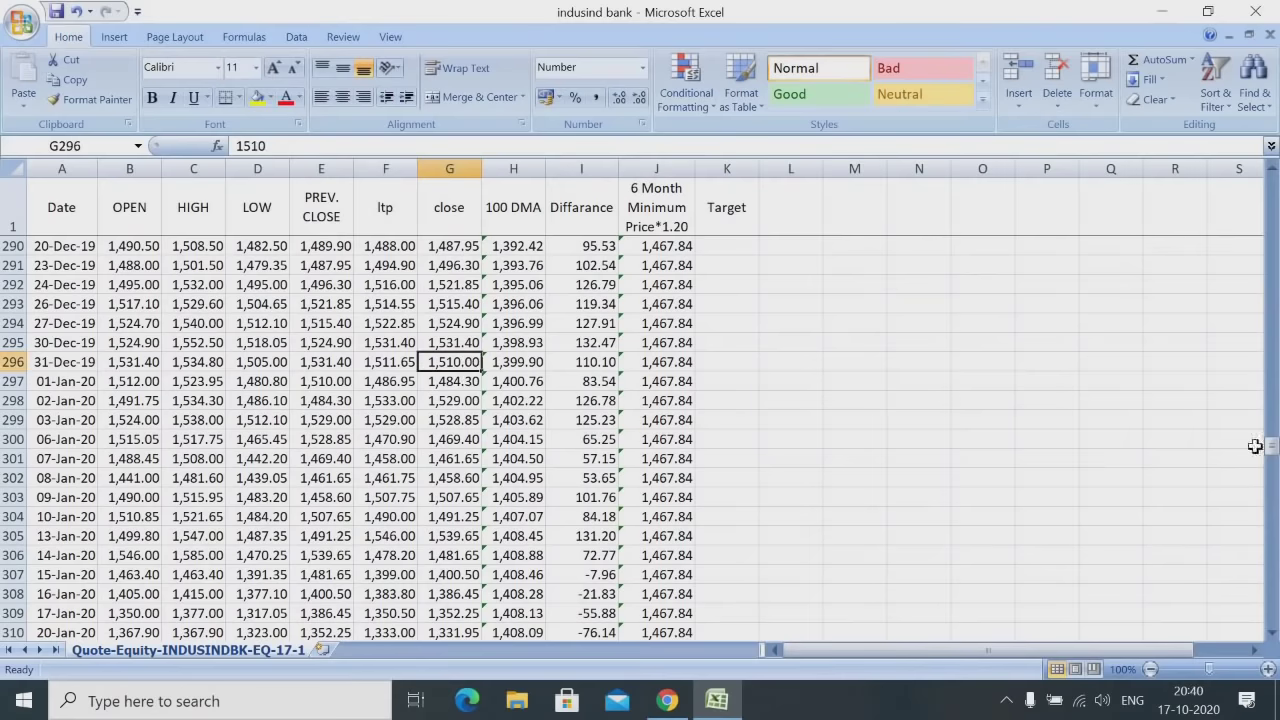
Examine the 100 DMA and ltp cells for 15-Jan-20 and the 6 Month Minimum Price*1.20 formula for 26-Mar-20
mouse_move(1272, 454)
mouse_down()
mouse_move(1268, 420)
mouse_move(1268, 451)
mouse_up()
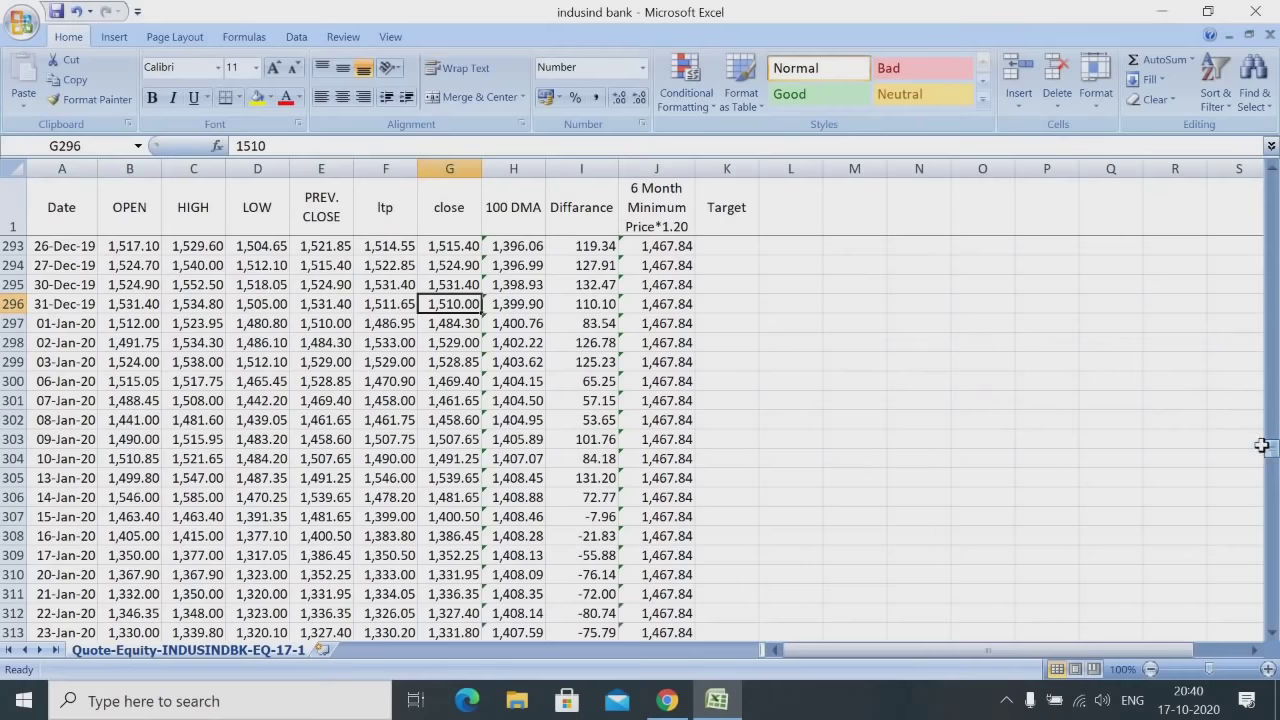
click(512, 516)
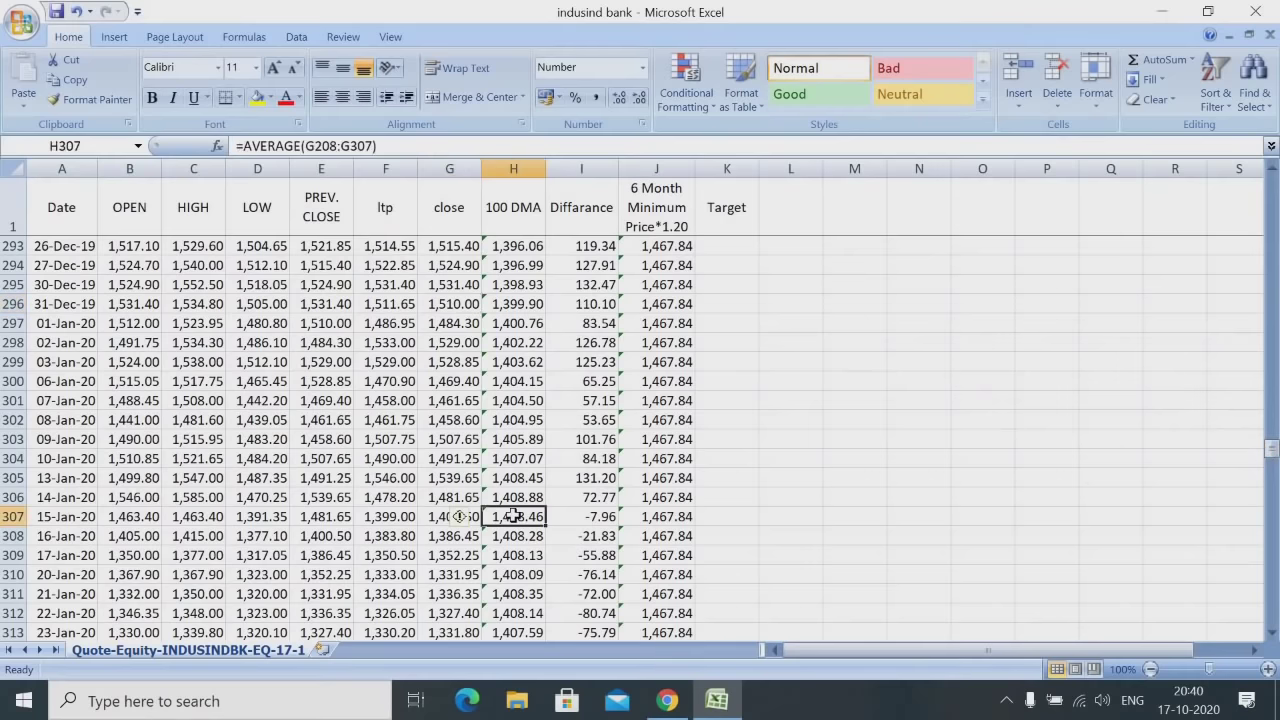
click(395, 516)
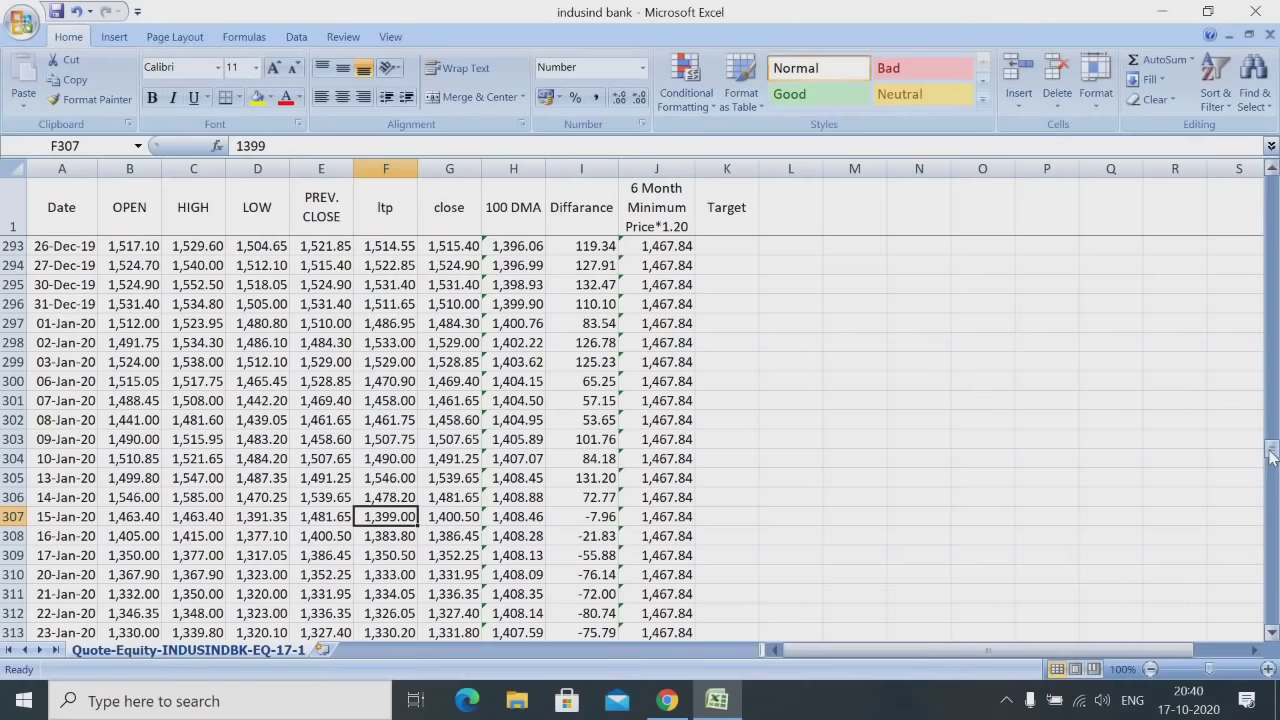
drag(1270, 455, 1264, 506)
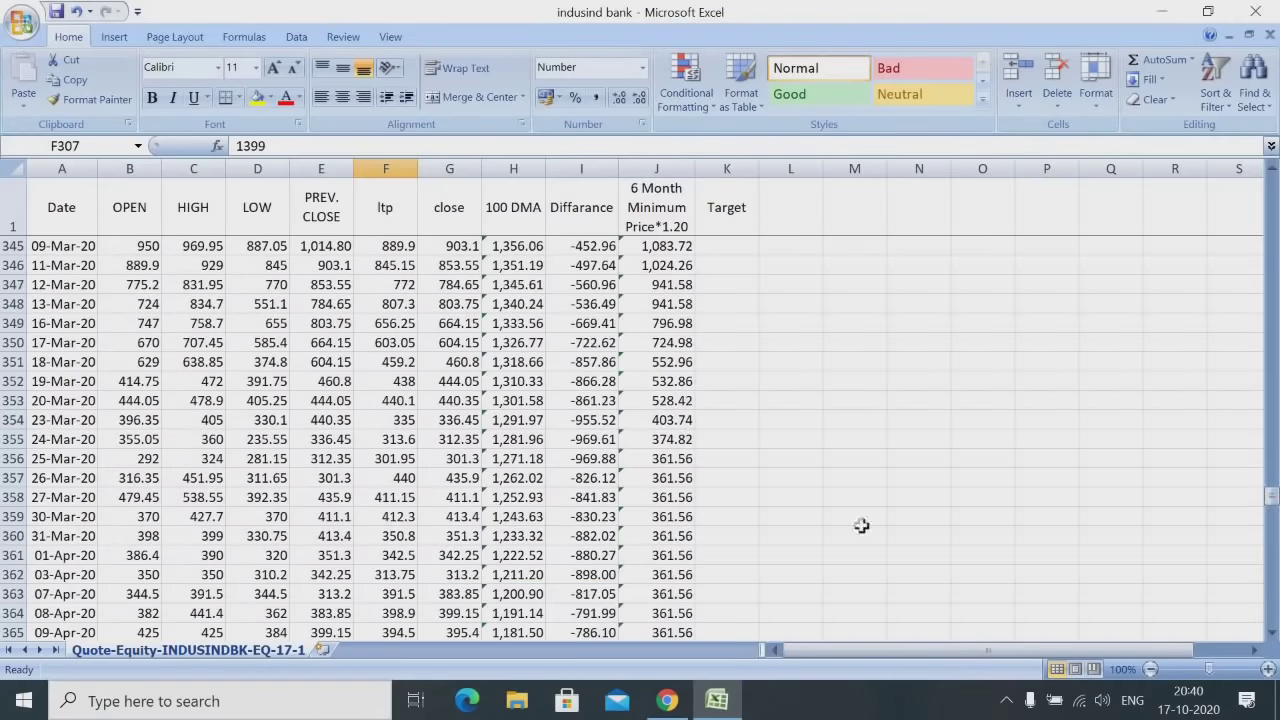
click(651, 478)
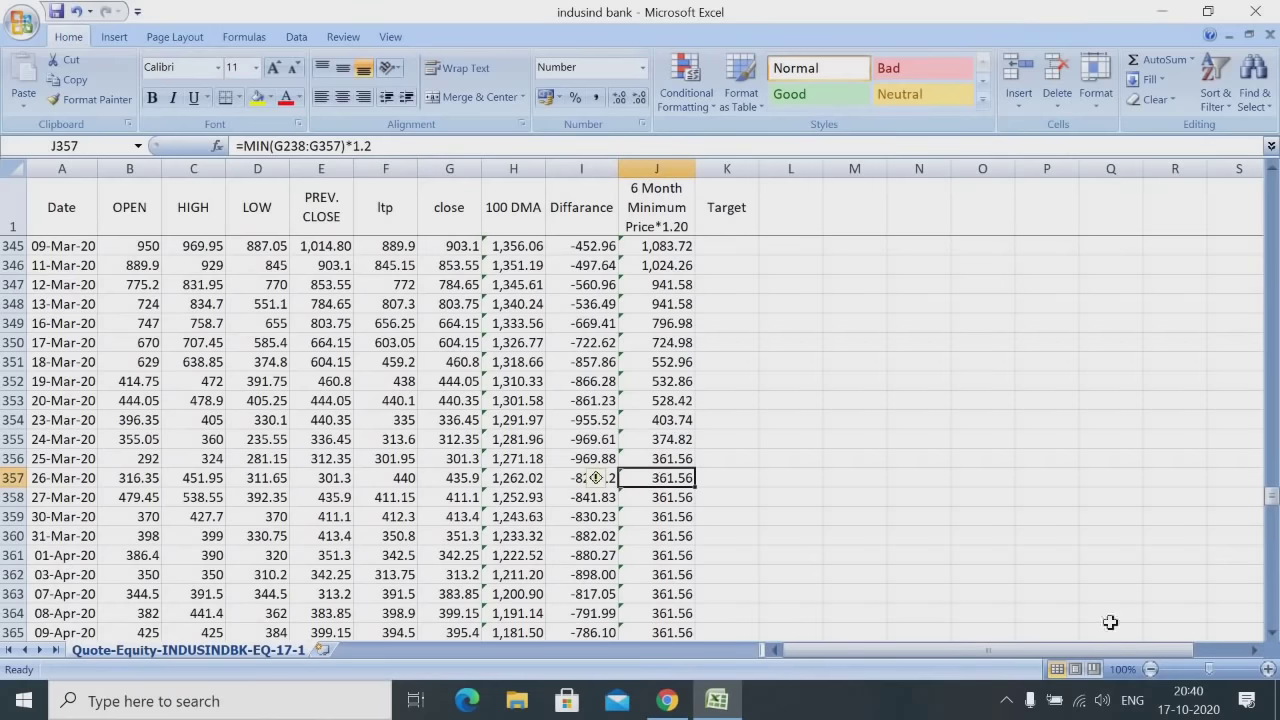
Go to the 22-May-20 row and compare its Differance with the close and 100 DMA
drag(1273, 633, 1273, 633)
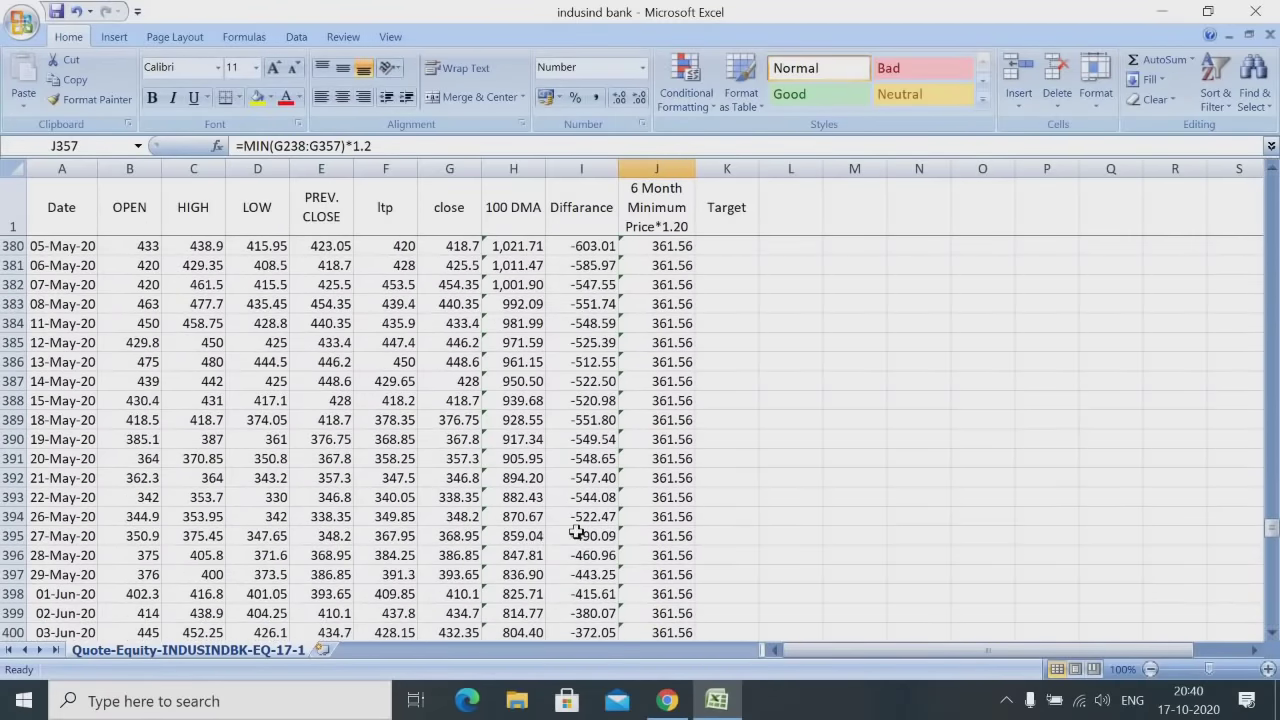
click(580, 499)
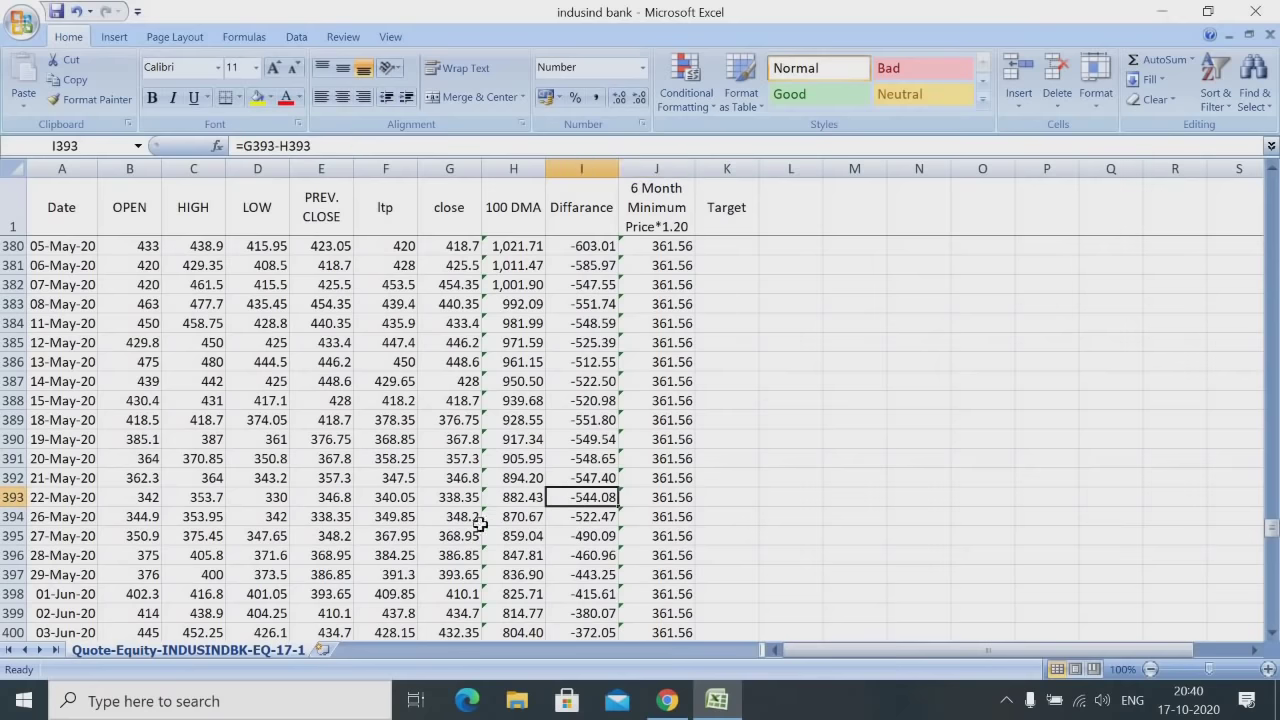
click(441, 497)
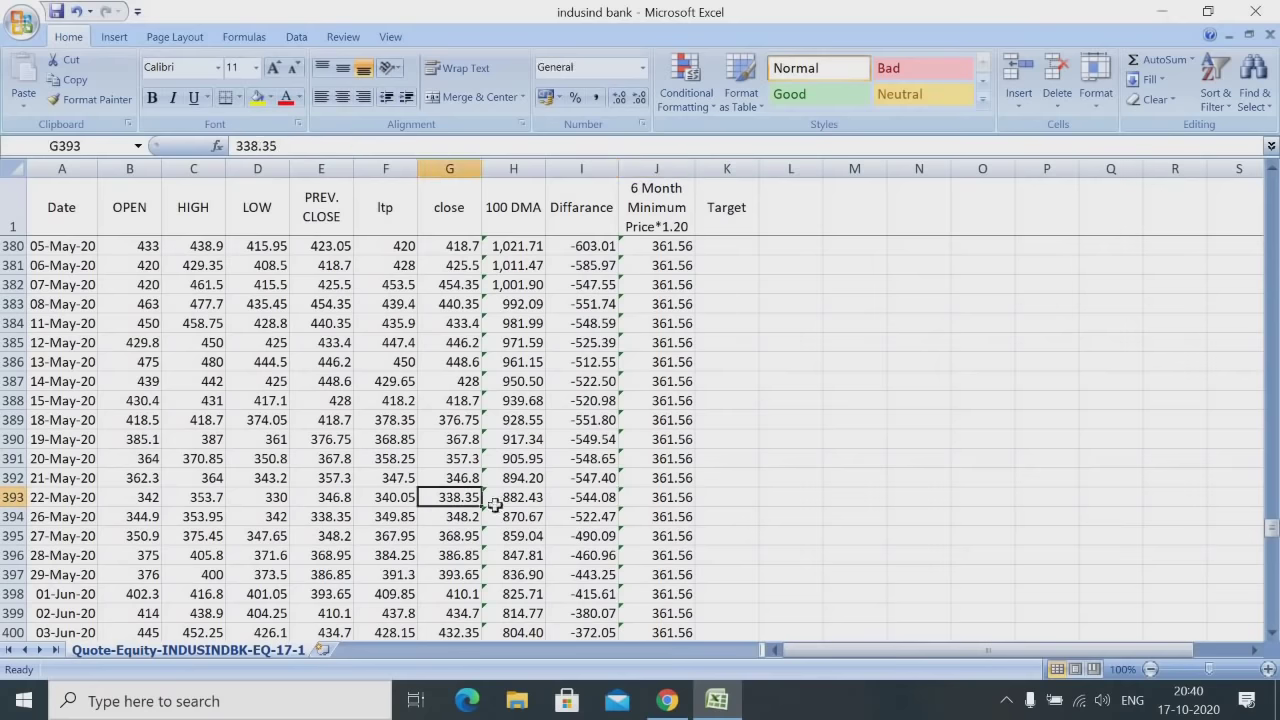
click(513, 499)
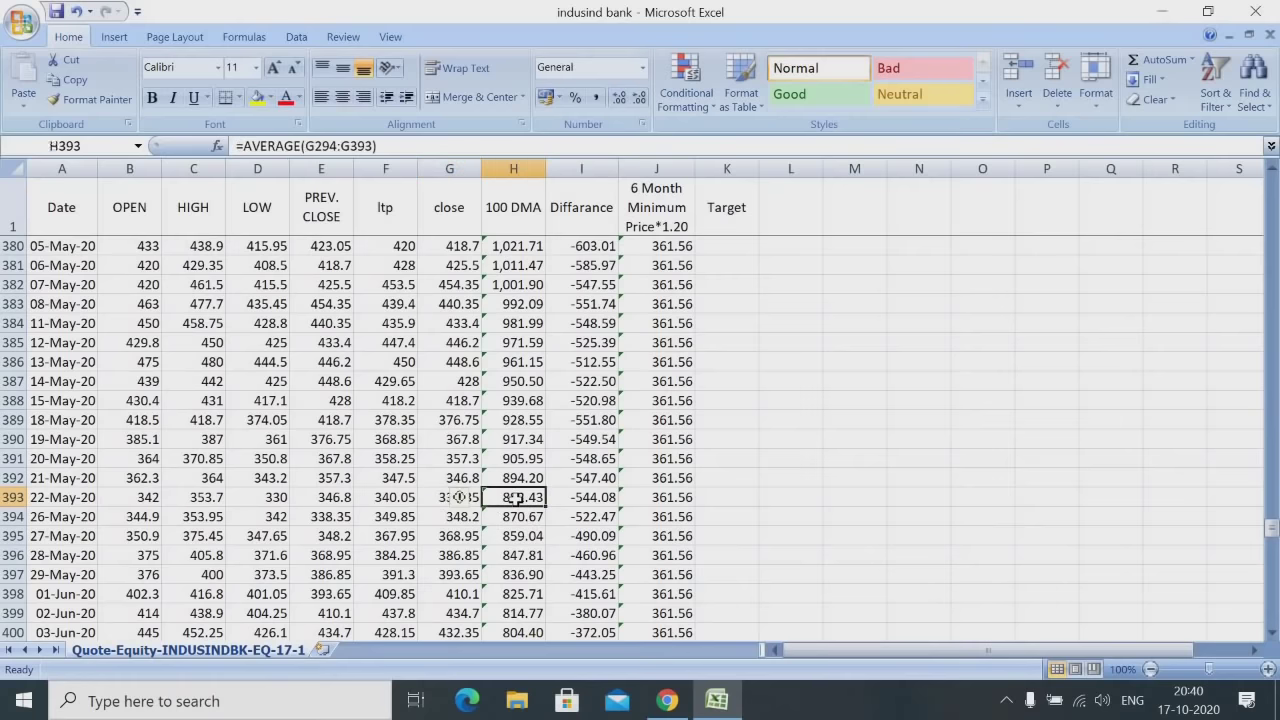
click(582, 499)
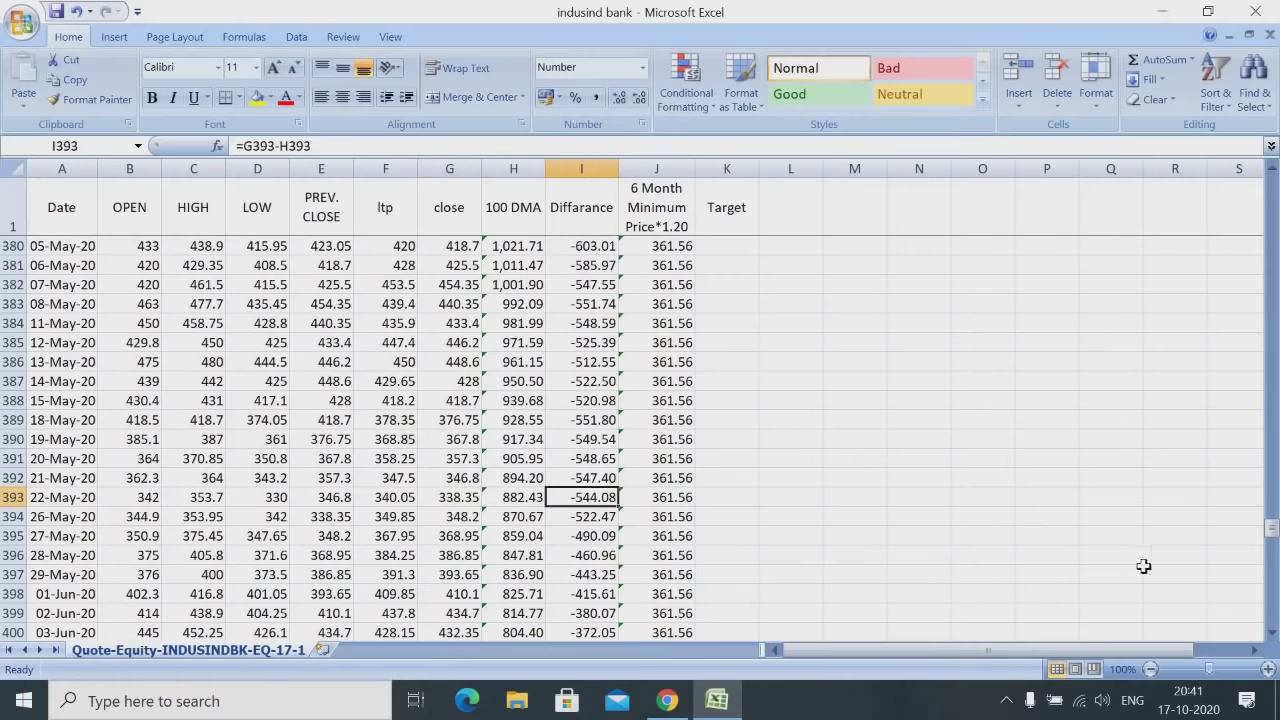
Compare the Differance, 100 DMA and close cells for 16-Jul-20
drag(1273, 633, 1273, 633)
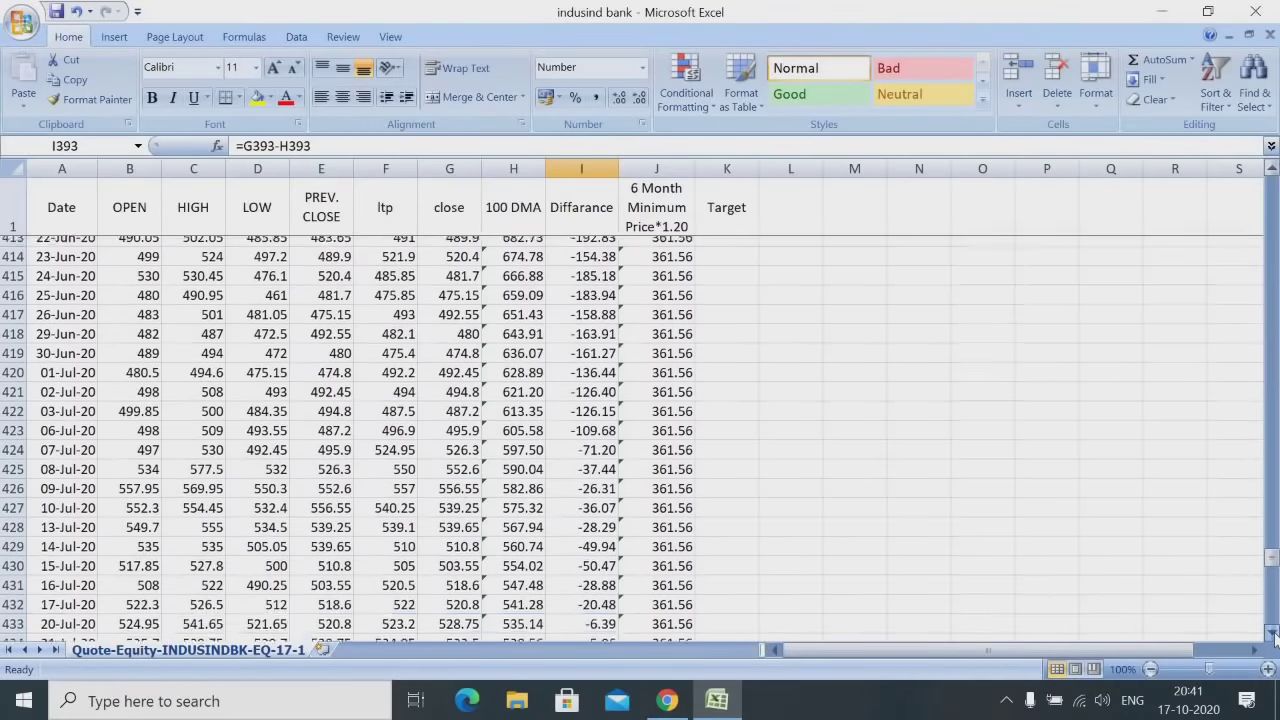
click(582, 572)
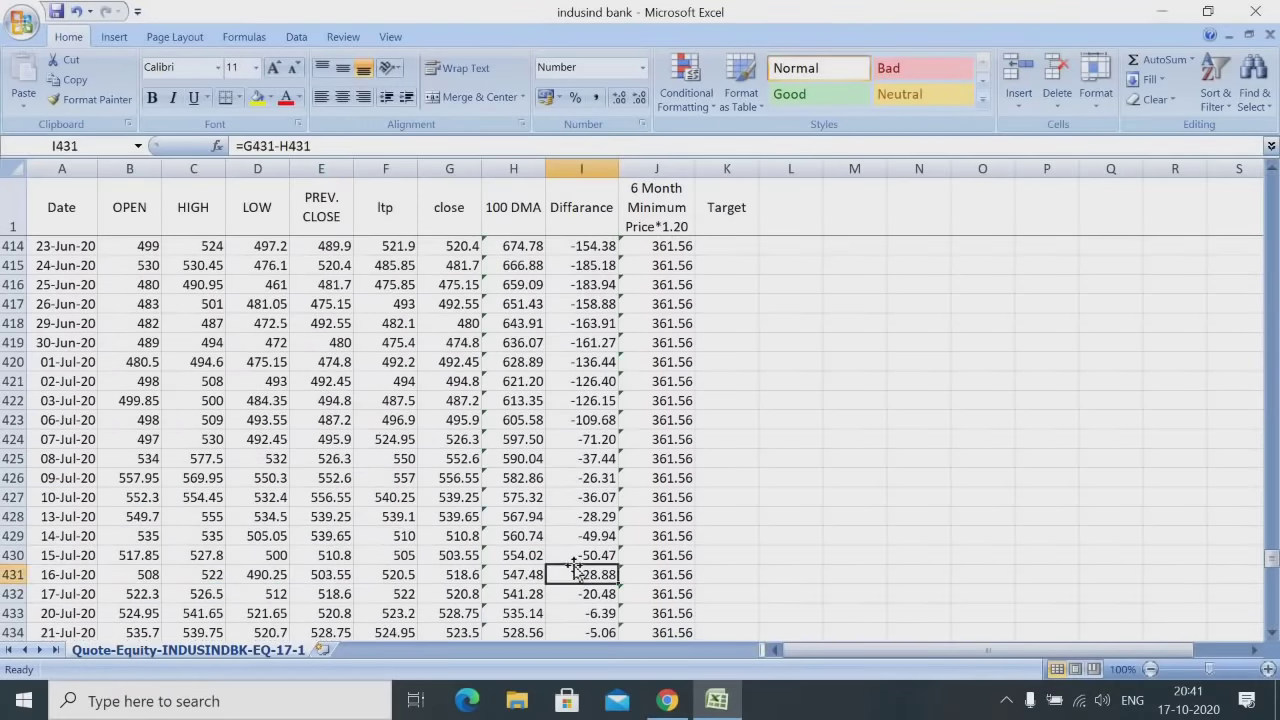
click(516, 572)
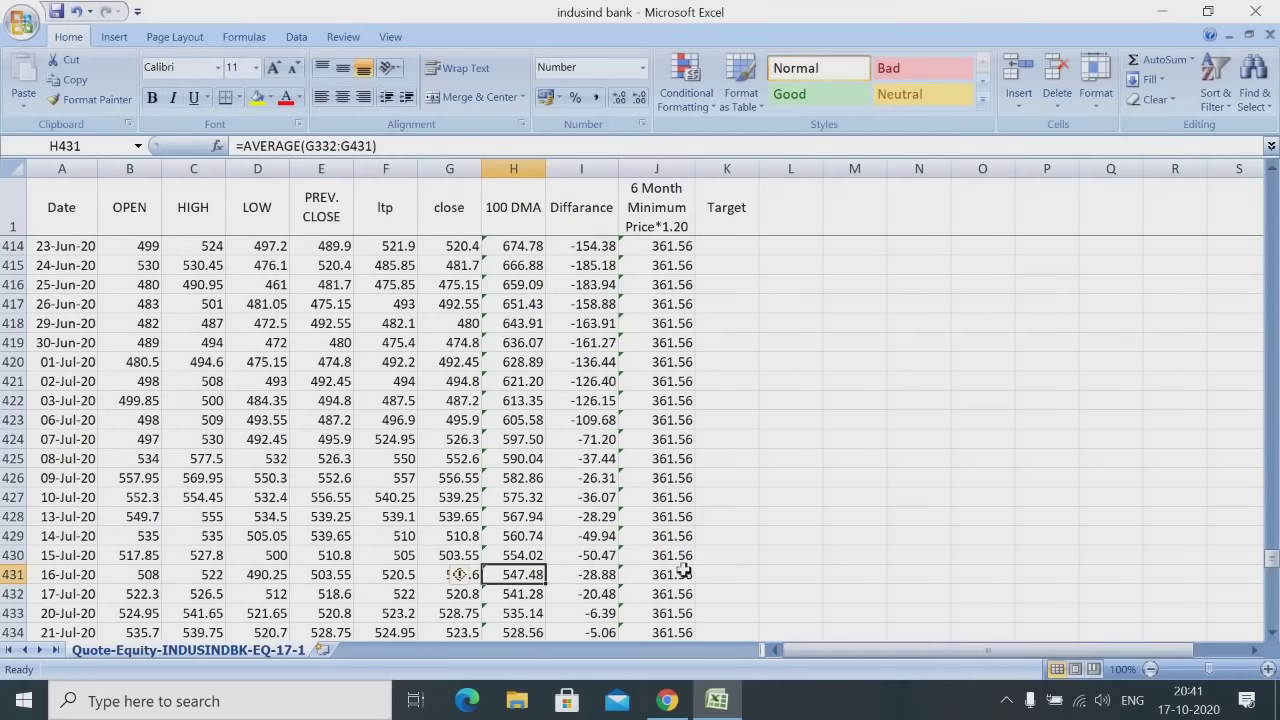
click(451, 574)
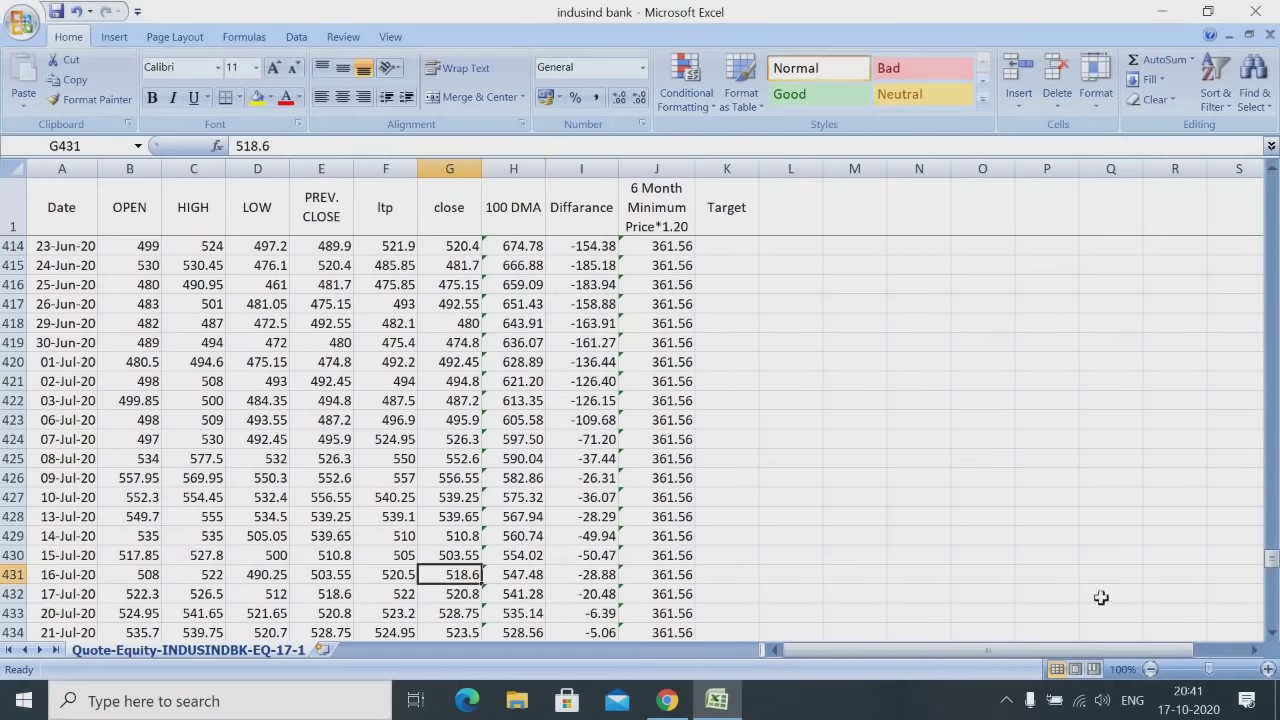
Go to the green 24-Jul-20 row and compare its Differance with the previous day's, then check its close
drag(1270, 633, 1272, 636)
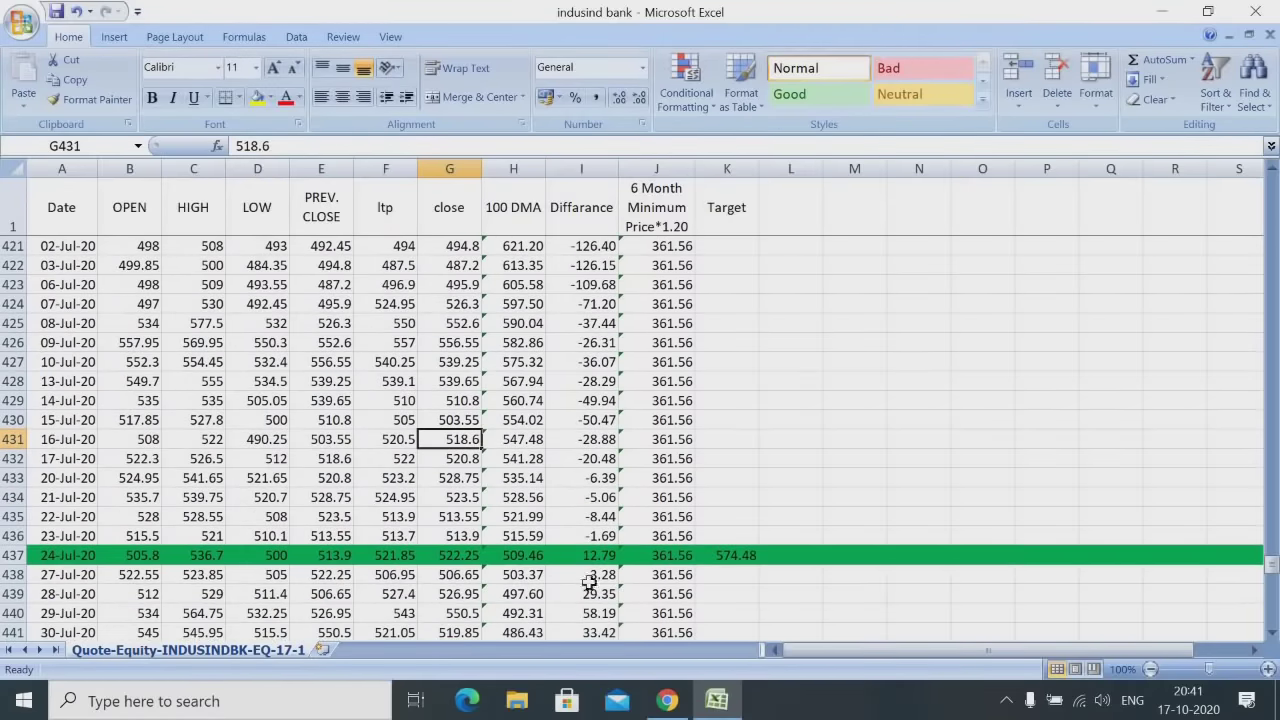
click(565, 540)
click(561, 555)
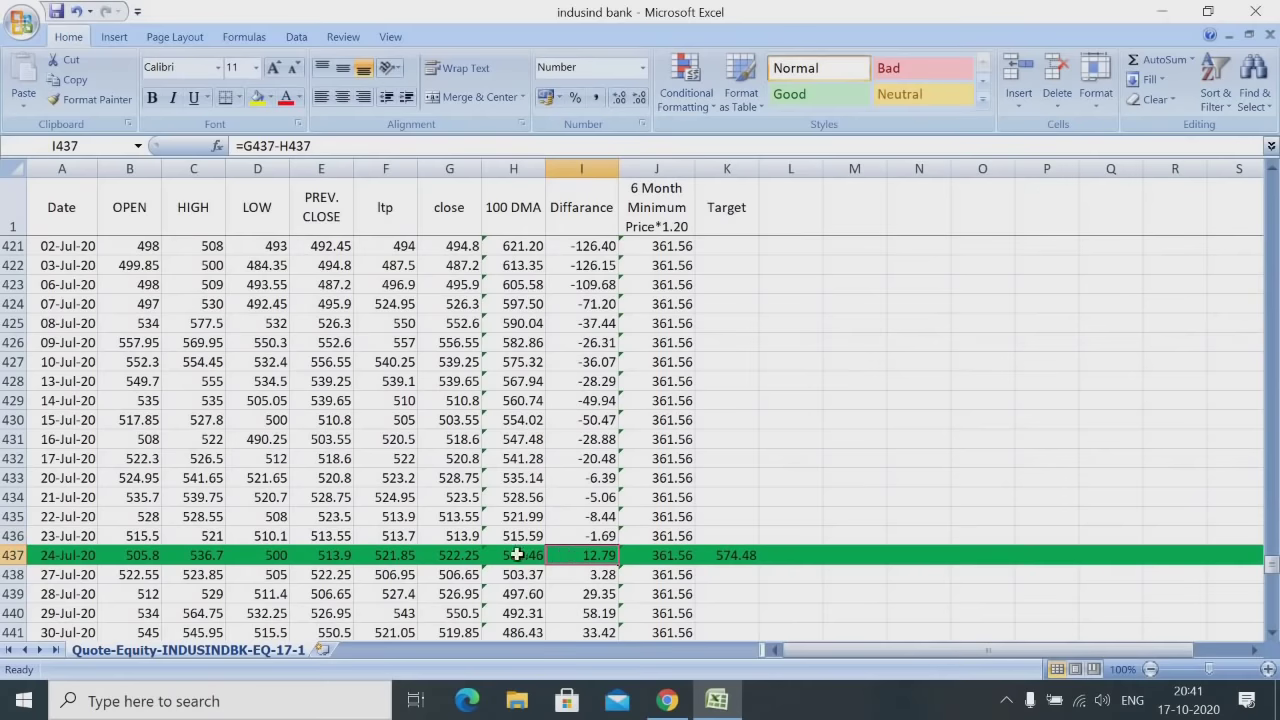
click(449, 558)
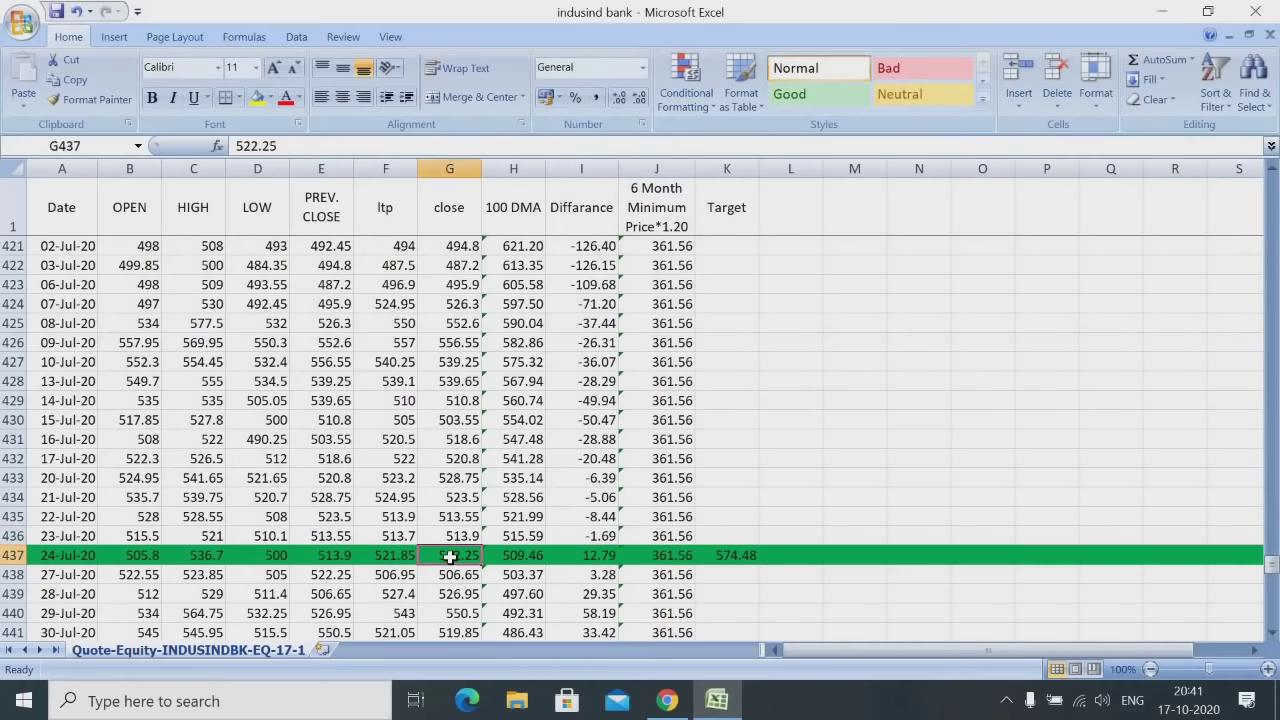
Examine the 100 DMA, 6 Month Minimum Price*1.20 formula and close for the green 24-Jul-20 row
click(535, 555)
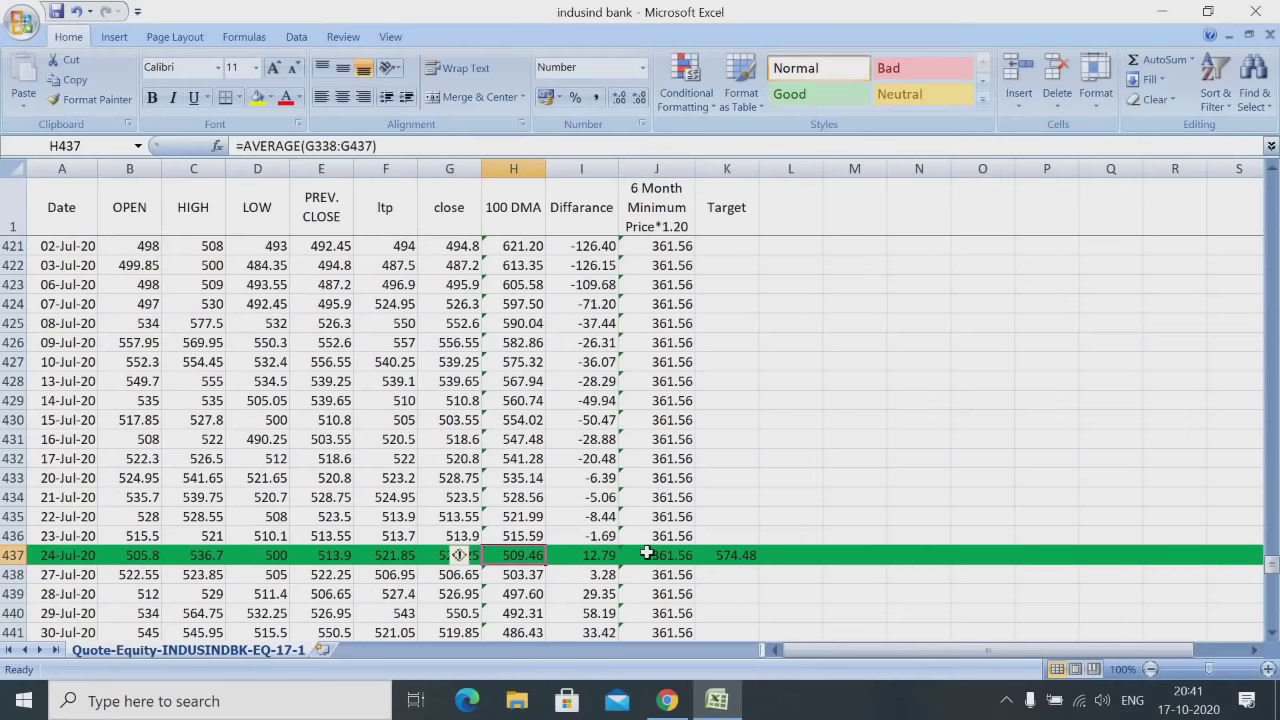
click(630, 518)
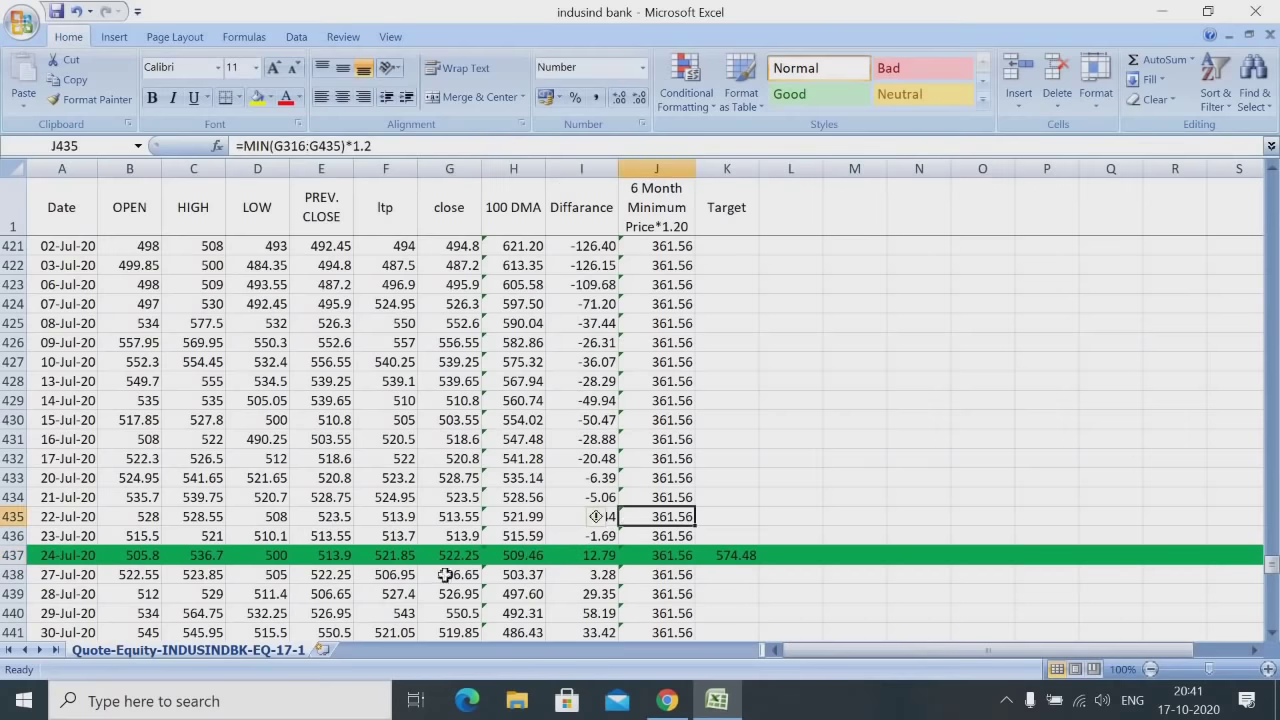
click(635, 556)
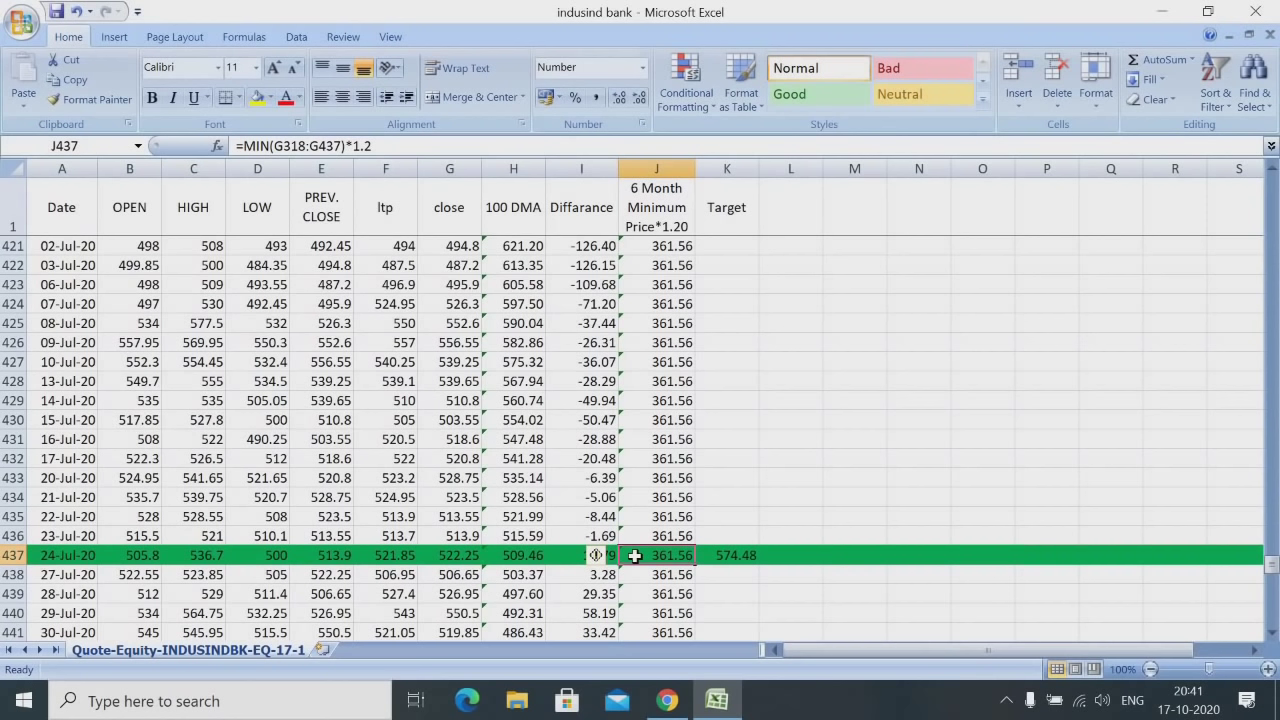
click(445, 556)
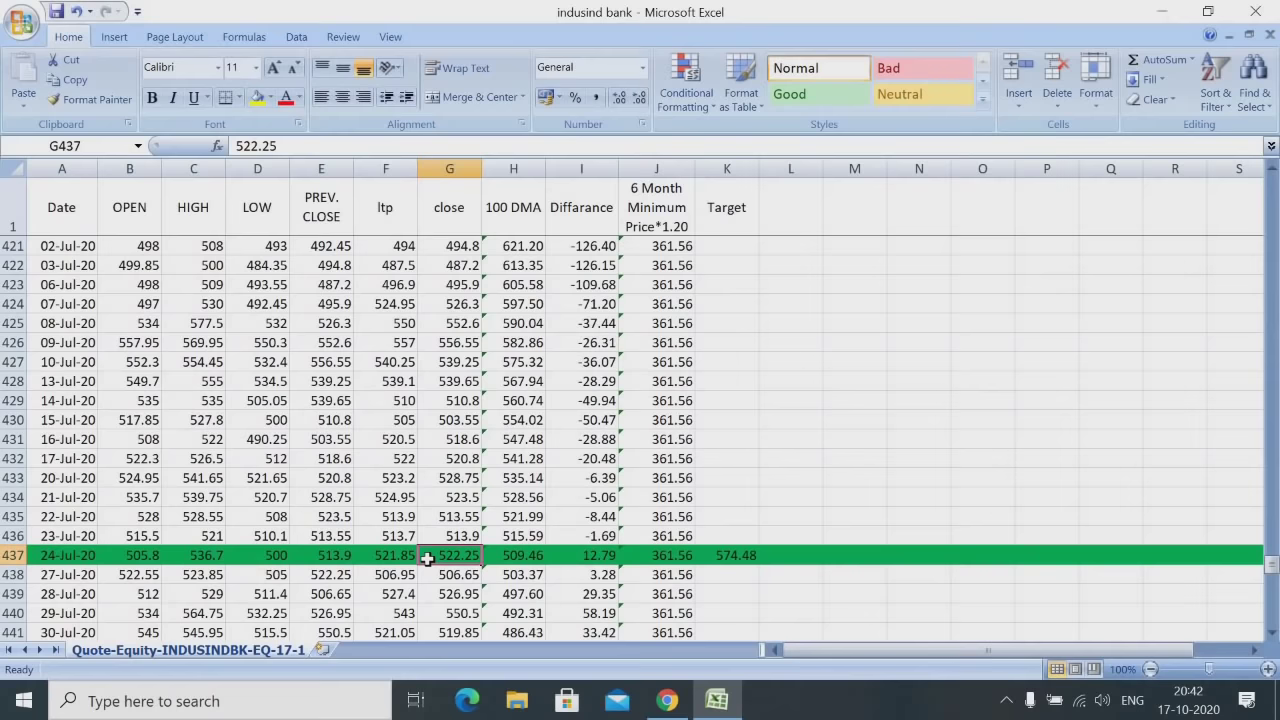
Compare the 24-Jul-20 close with the close and low of the following trading day, 27-Jul-20
click(271, 578)
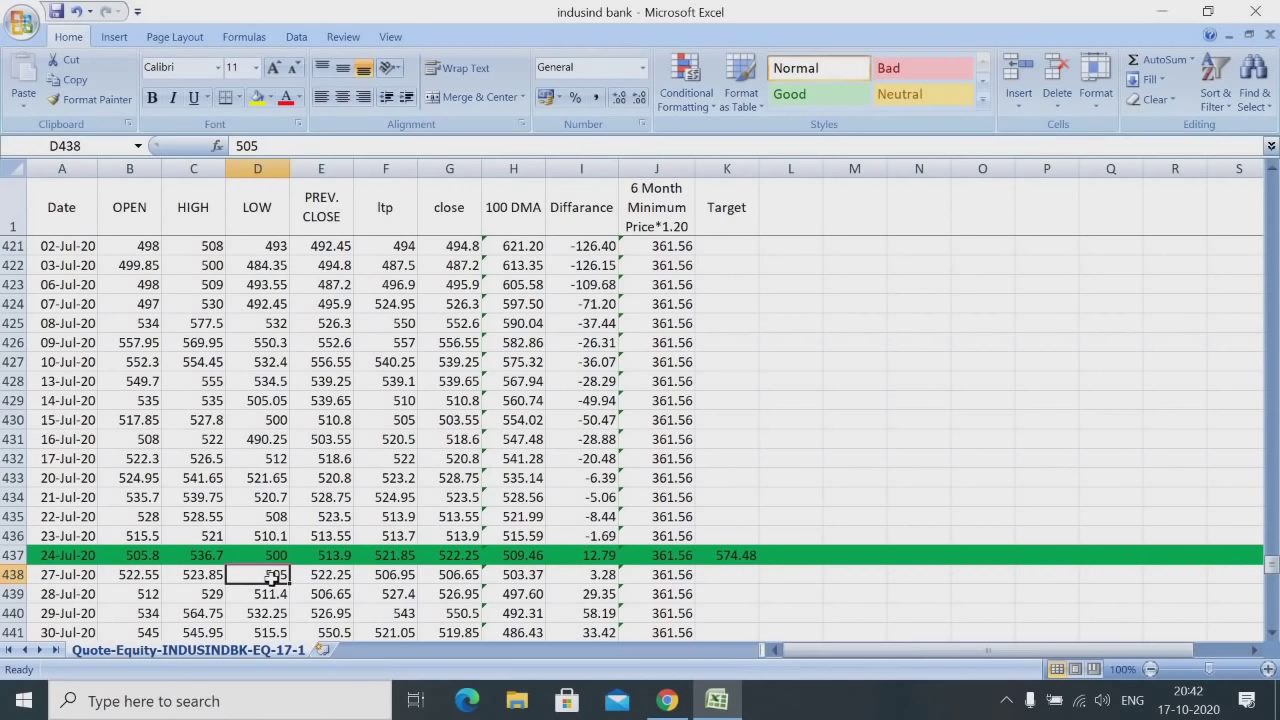
click(459, 558)
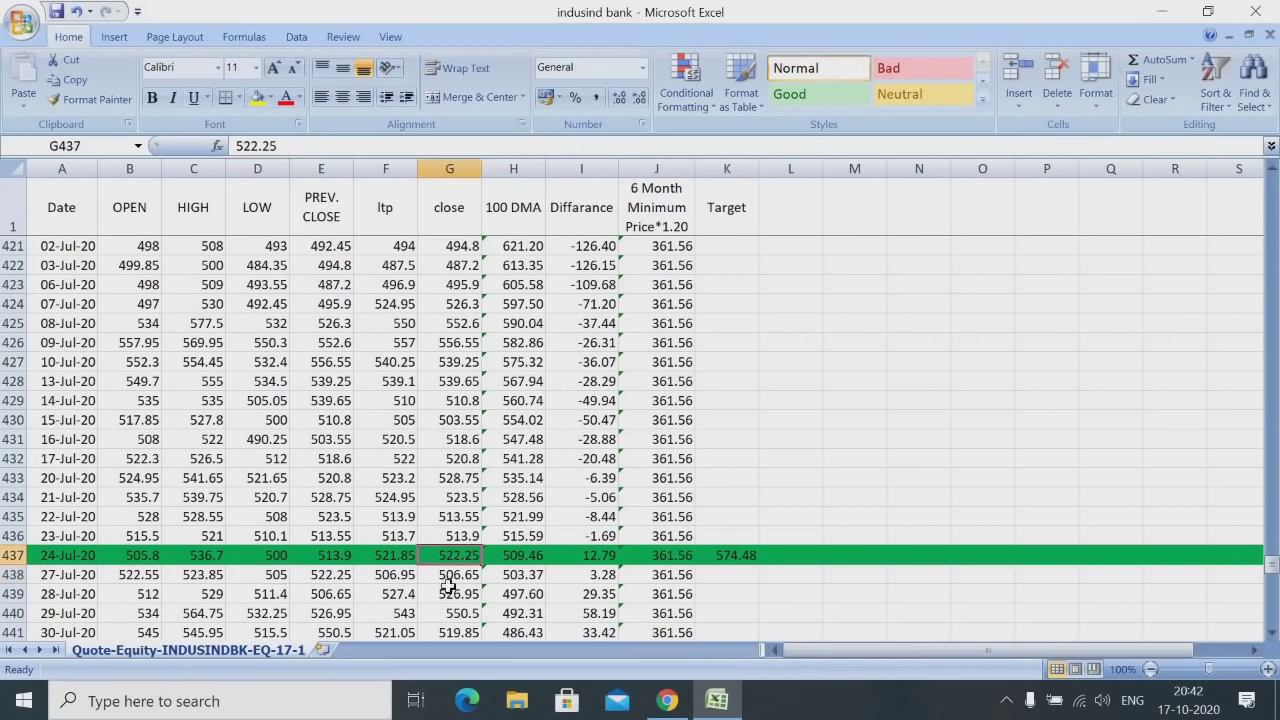
click(449, 574)
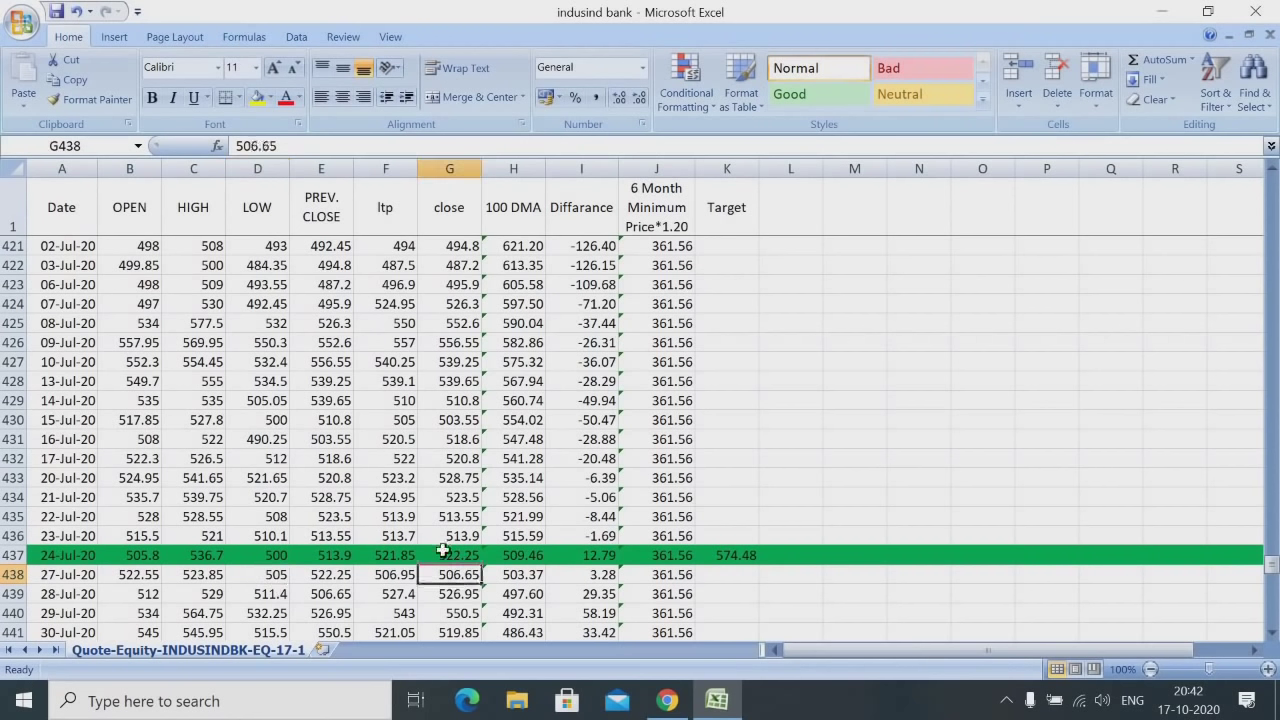
click(443, 555)
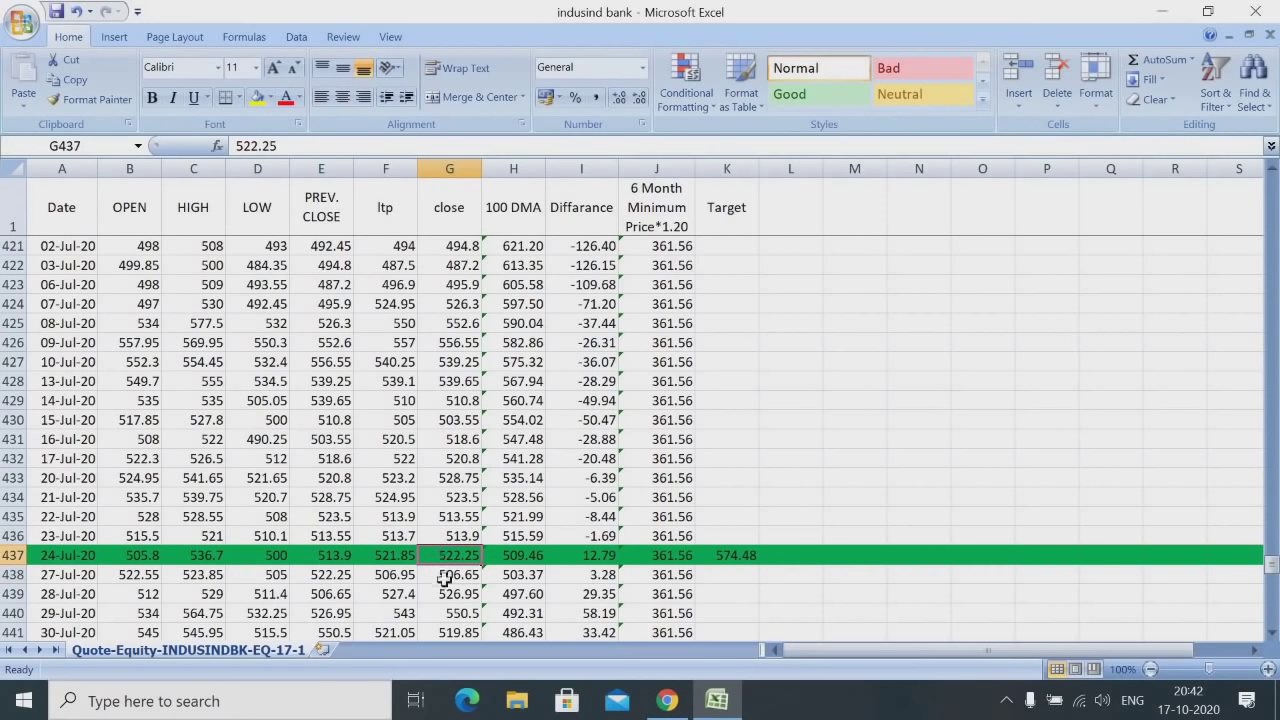
click(443, 580)
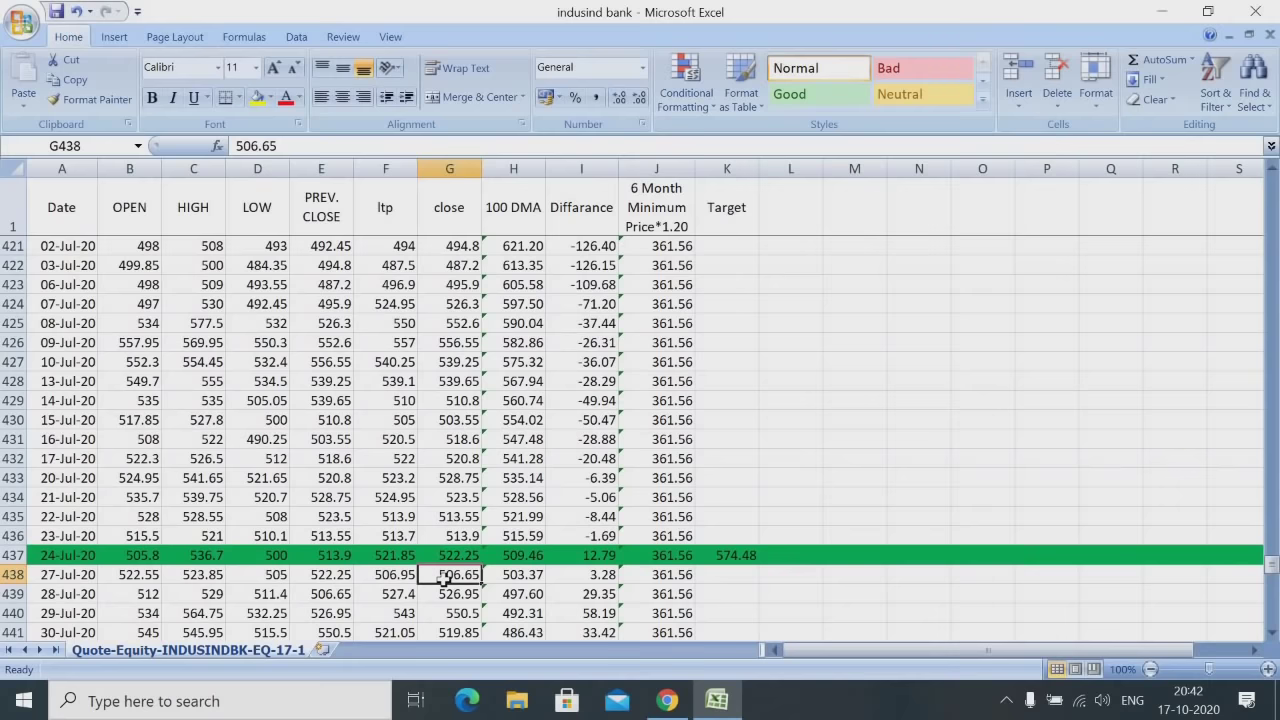
click(444, 556)
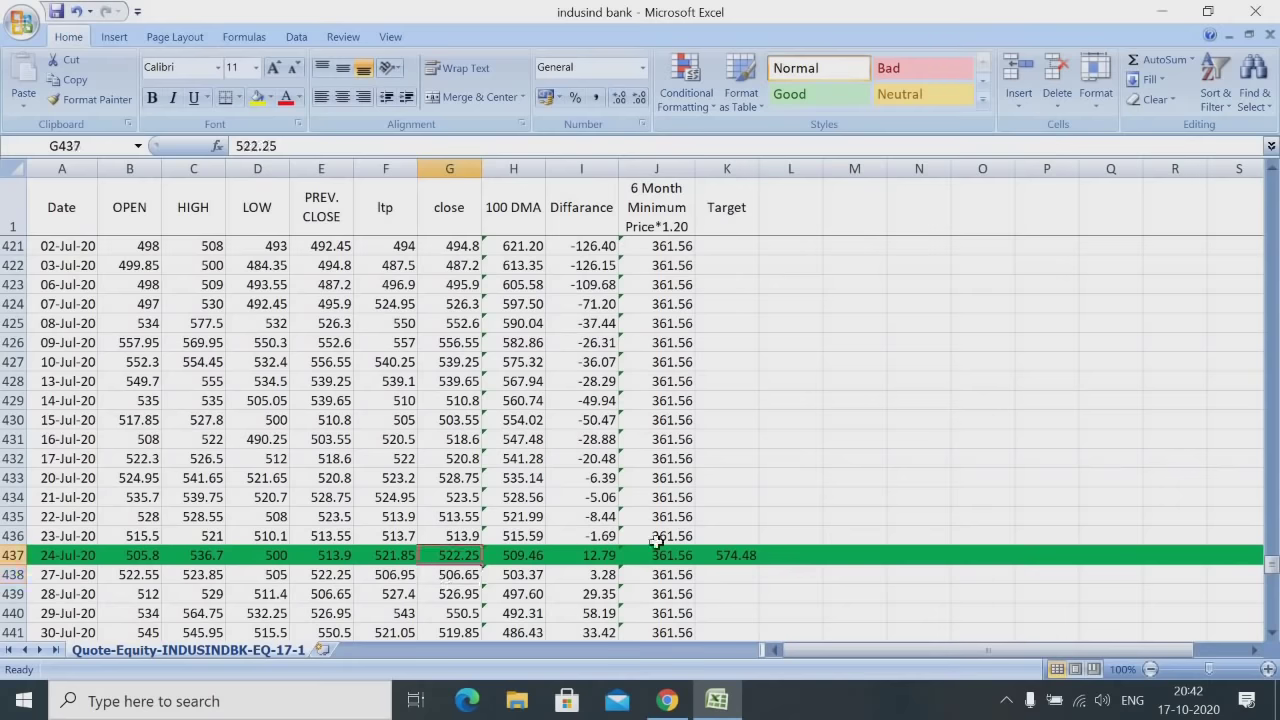
Check the Target formula for 24-Jul-20, then find the next Target Achived row, 27-Aug-20, and check its close
click(737, 556)
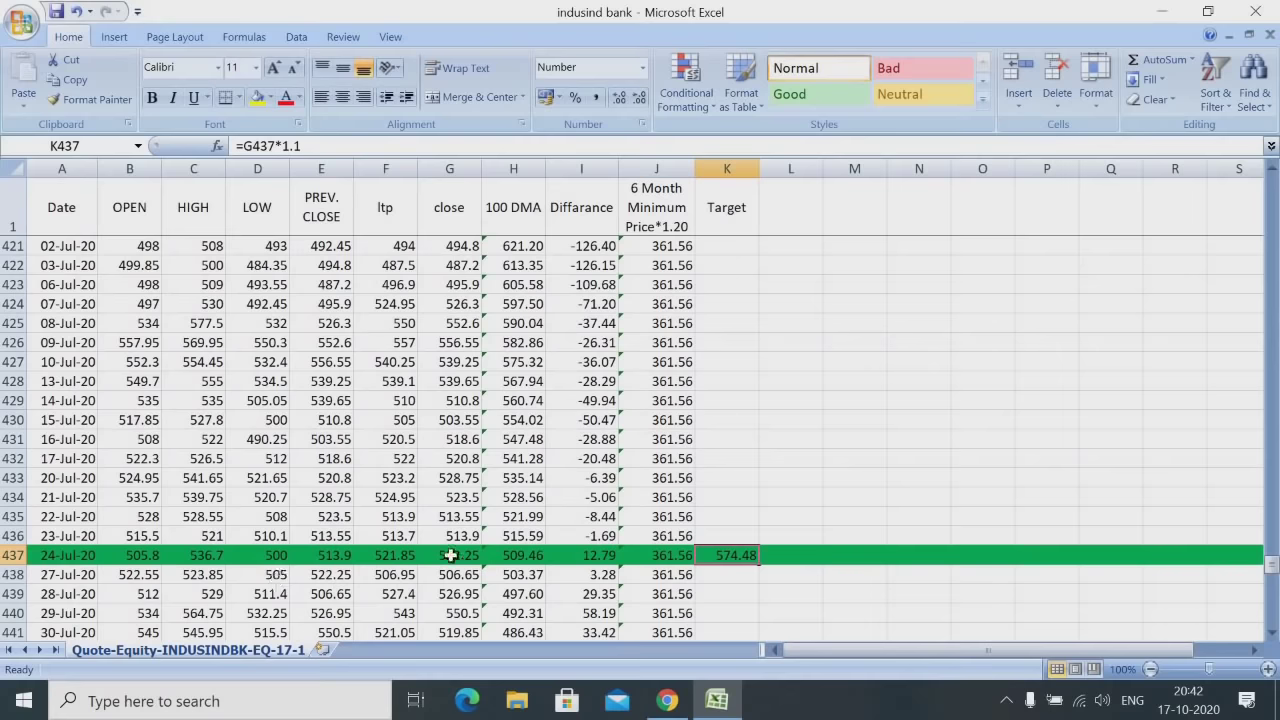
click(1271, 638)
click(1271, 638)
click(1271, 638)
click(1271, 638)
click(1272, 637)
click(1272, 637)
click(1272, 637)
click(1272, 637)
click(1272, 637)
click(1272, 637)
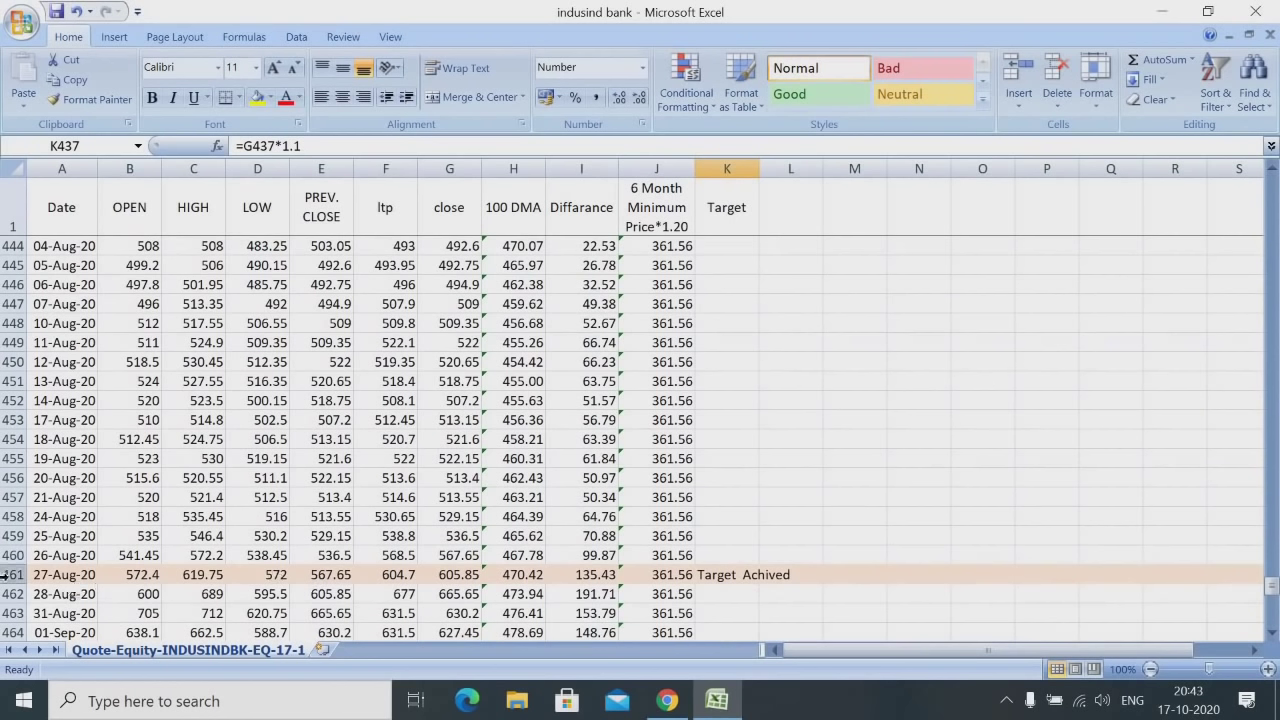
click(428, 578)
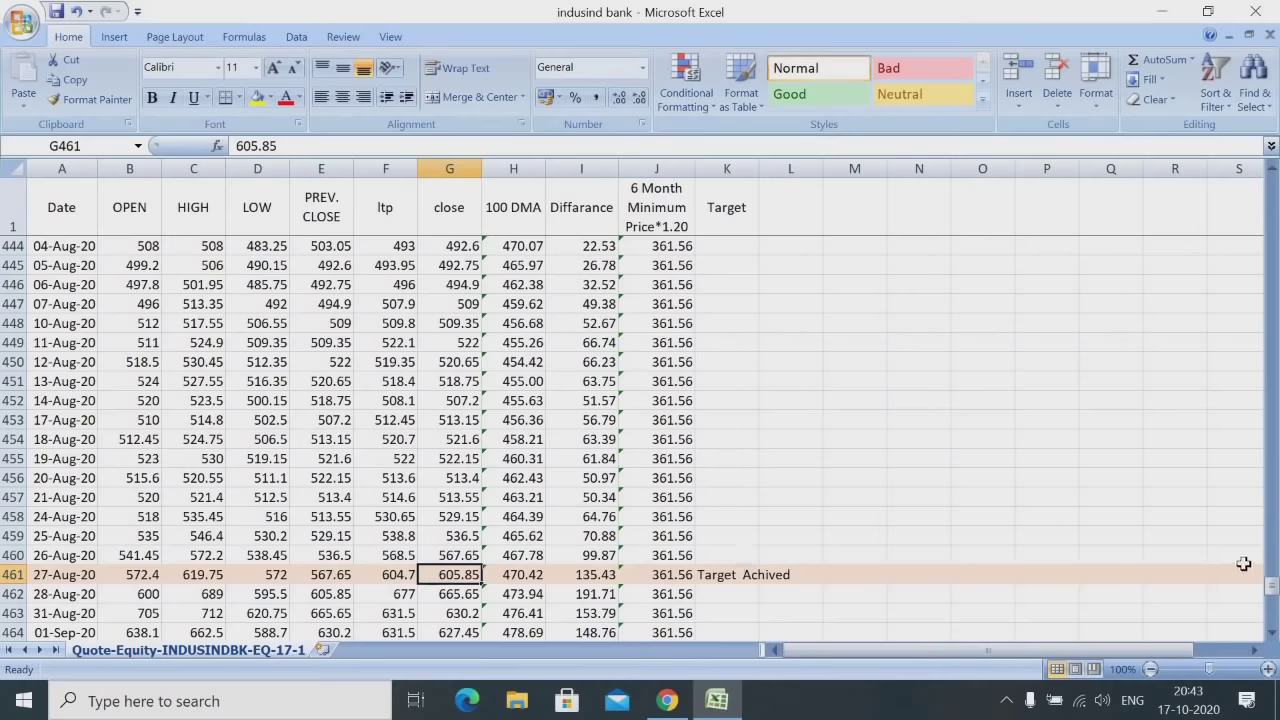
Return to the 24-Jul-20 row and compare its Differance with those of 23-Jul-20 and 29-Jul-20
drag(1273, 594, 1273, 578)
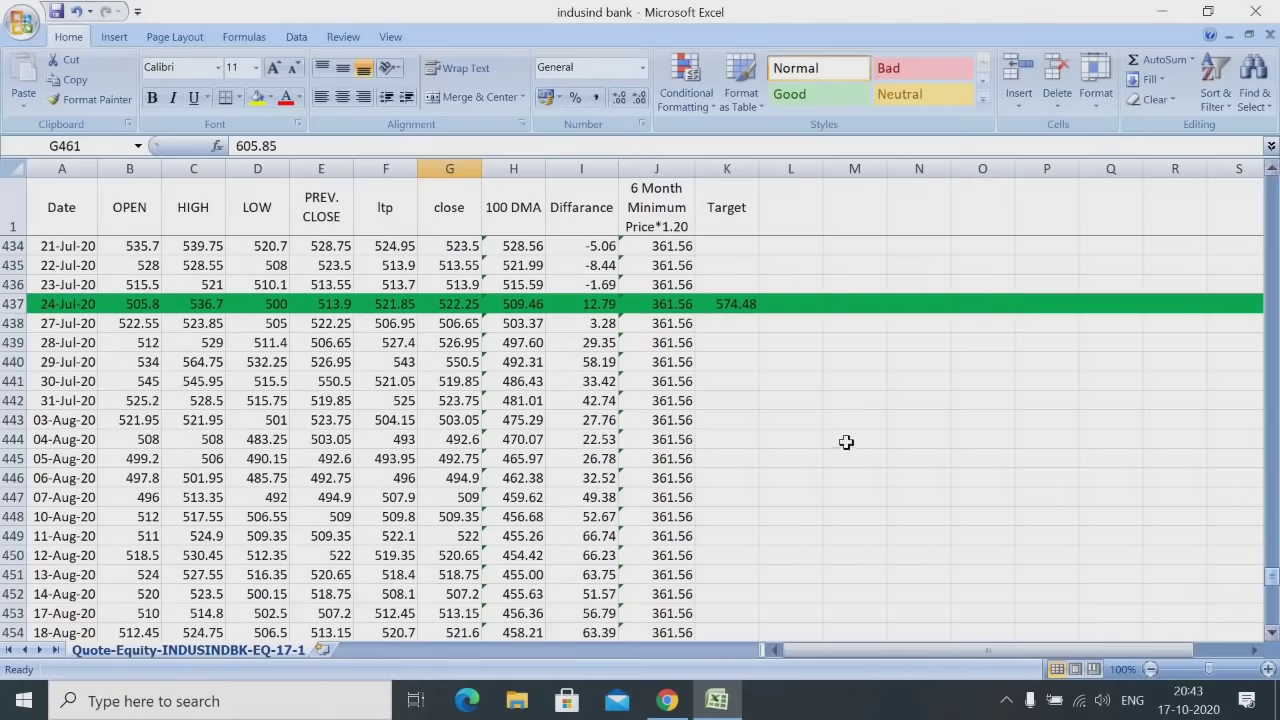
click(585, 305)
click(576, 285)
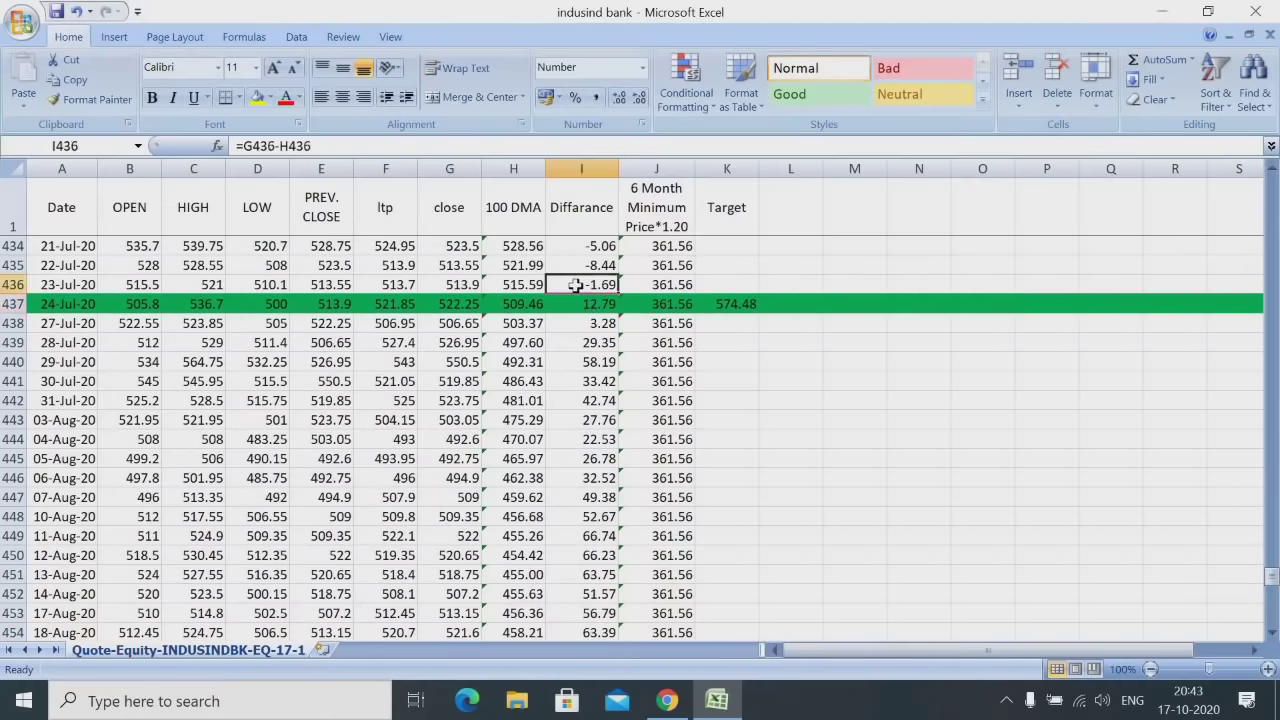
click(577, 303)
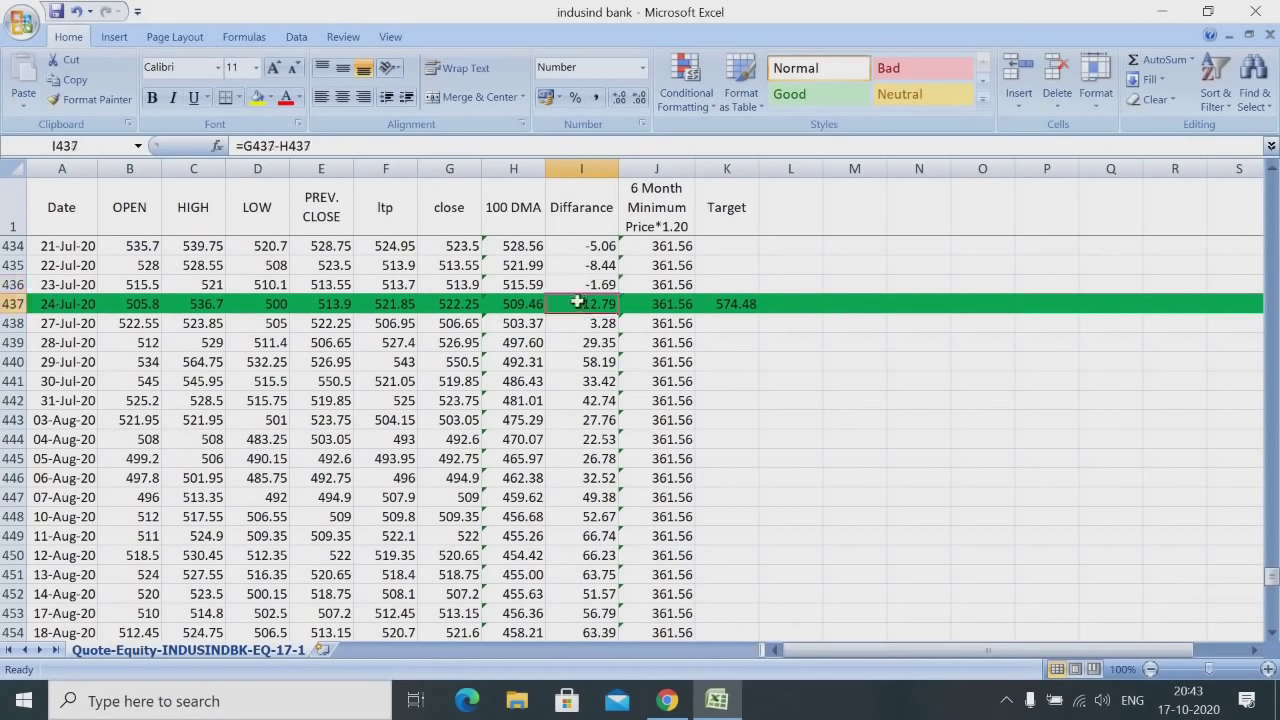
click(577, 362)
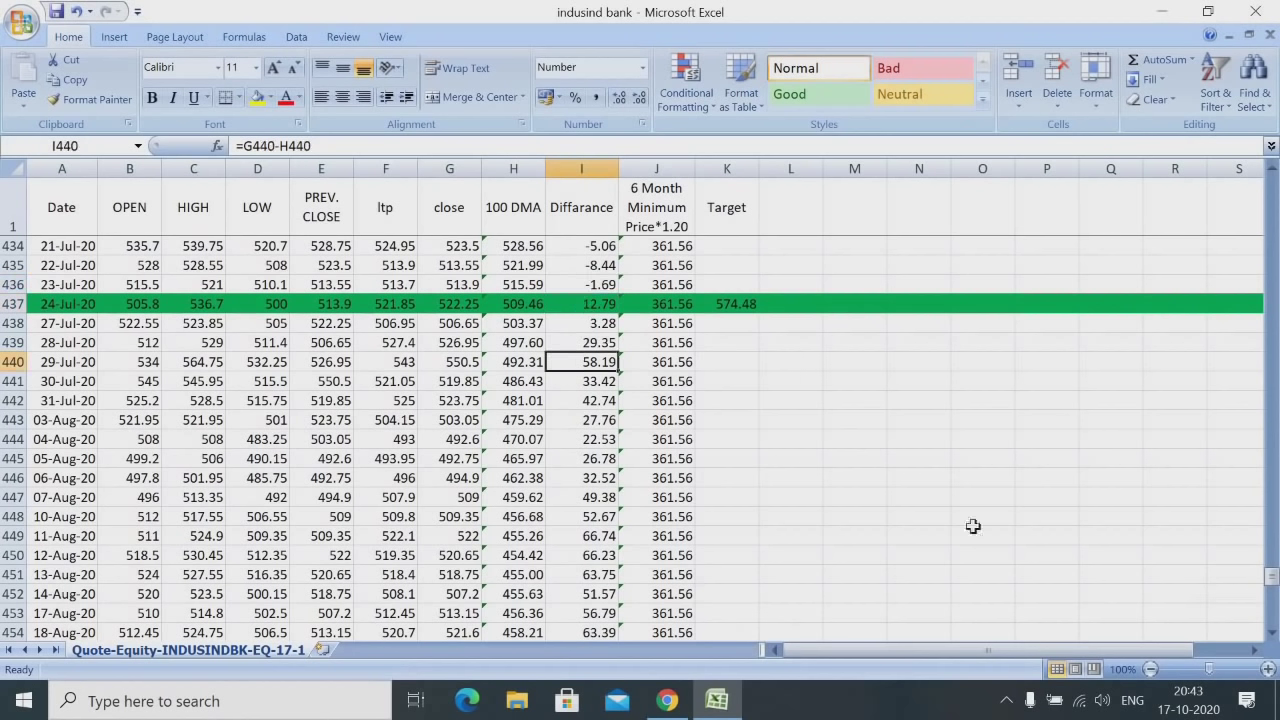
Go to the green 25-Sep-20 row and compare its Differance and close with the 24-Sep-20 Differance, close and 100 DMA
drag(1270, 637, 1271, 637)
click(577, 571)
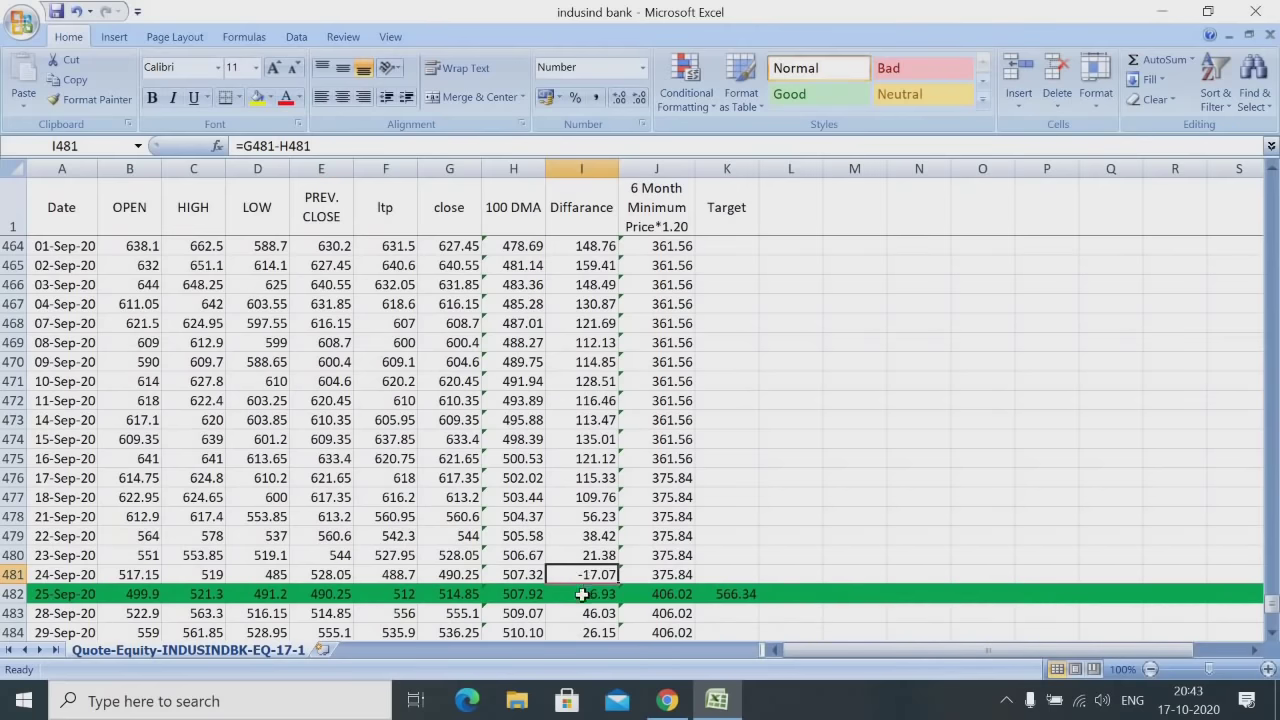
click(581, 596)
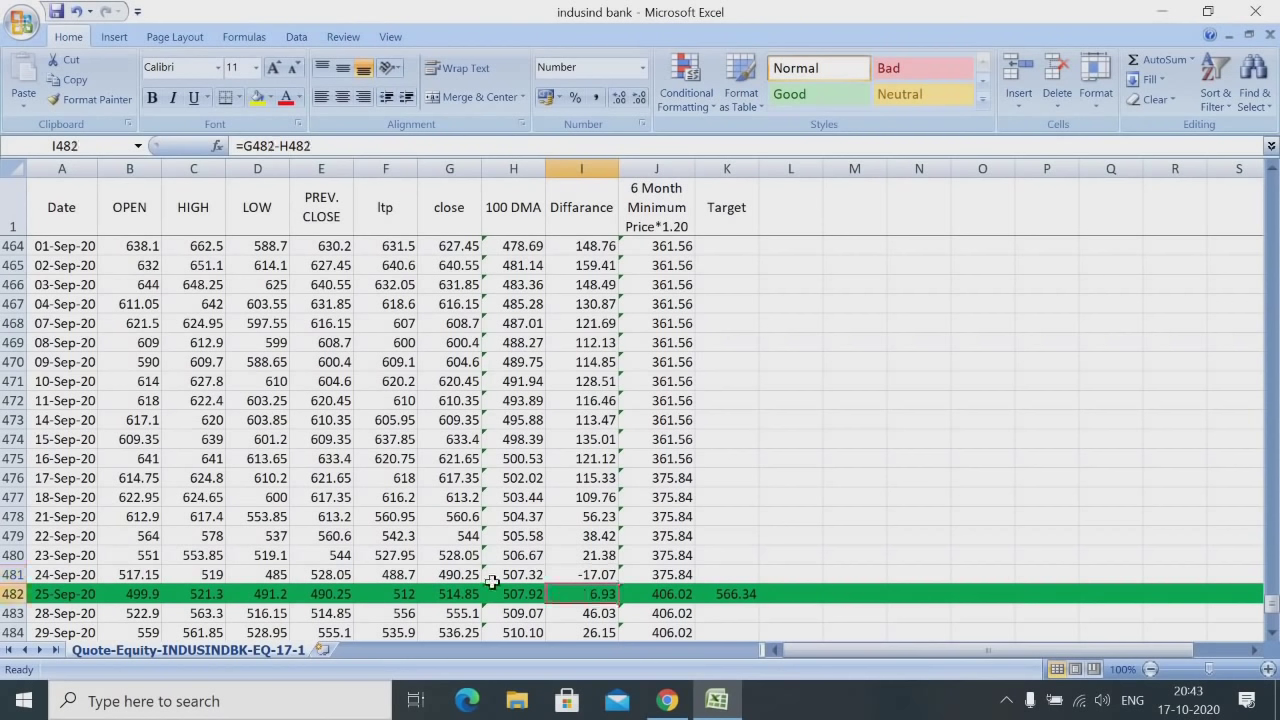
click(457, 578)
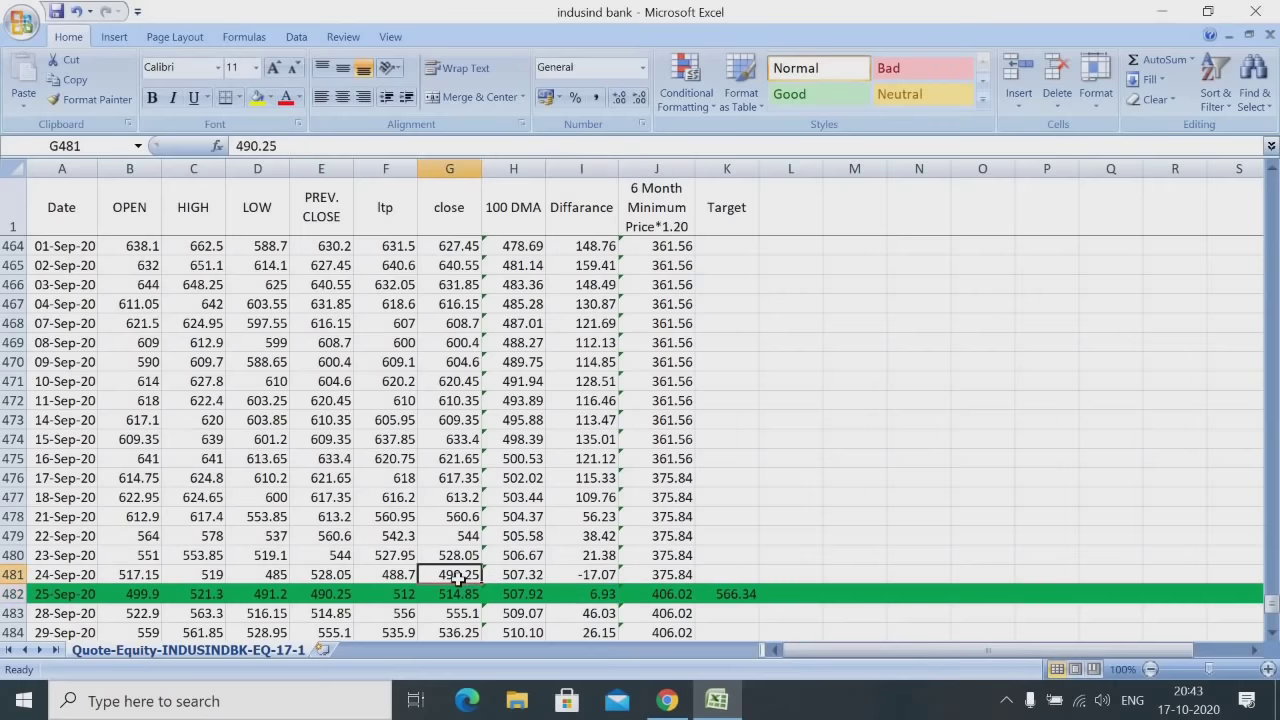
click(517, 574)
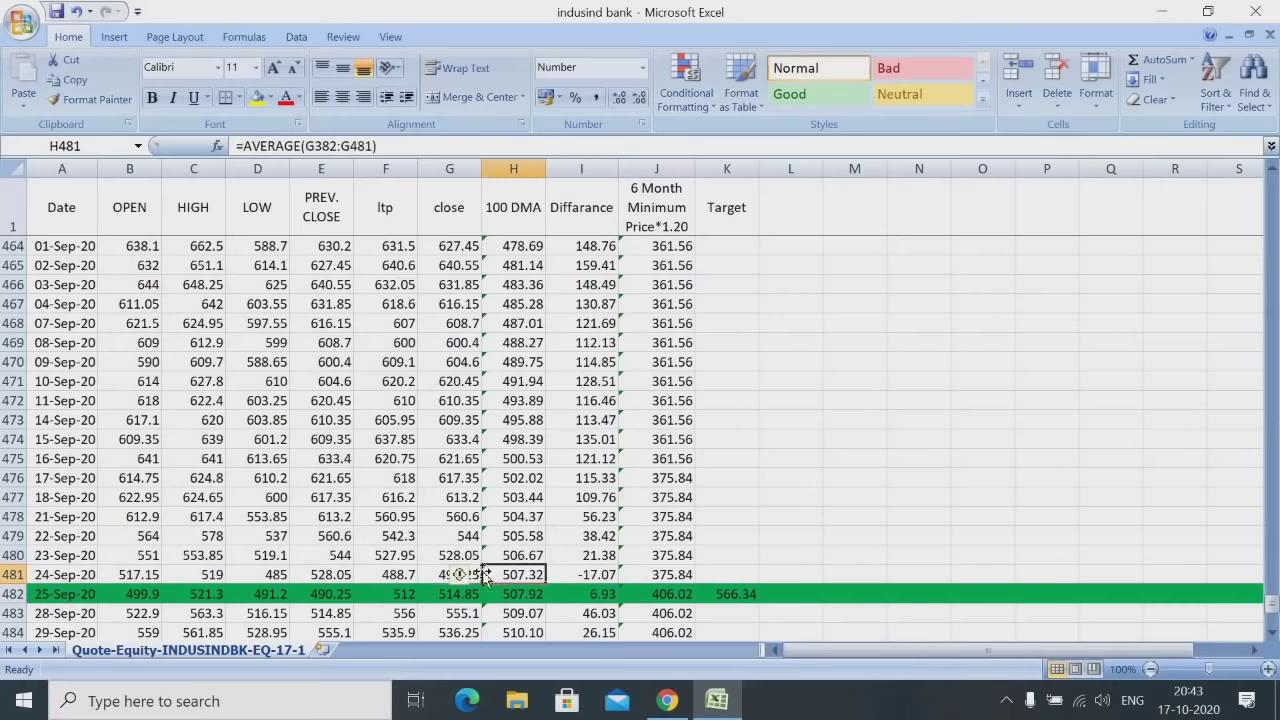
click(443, 574)
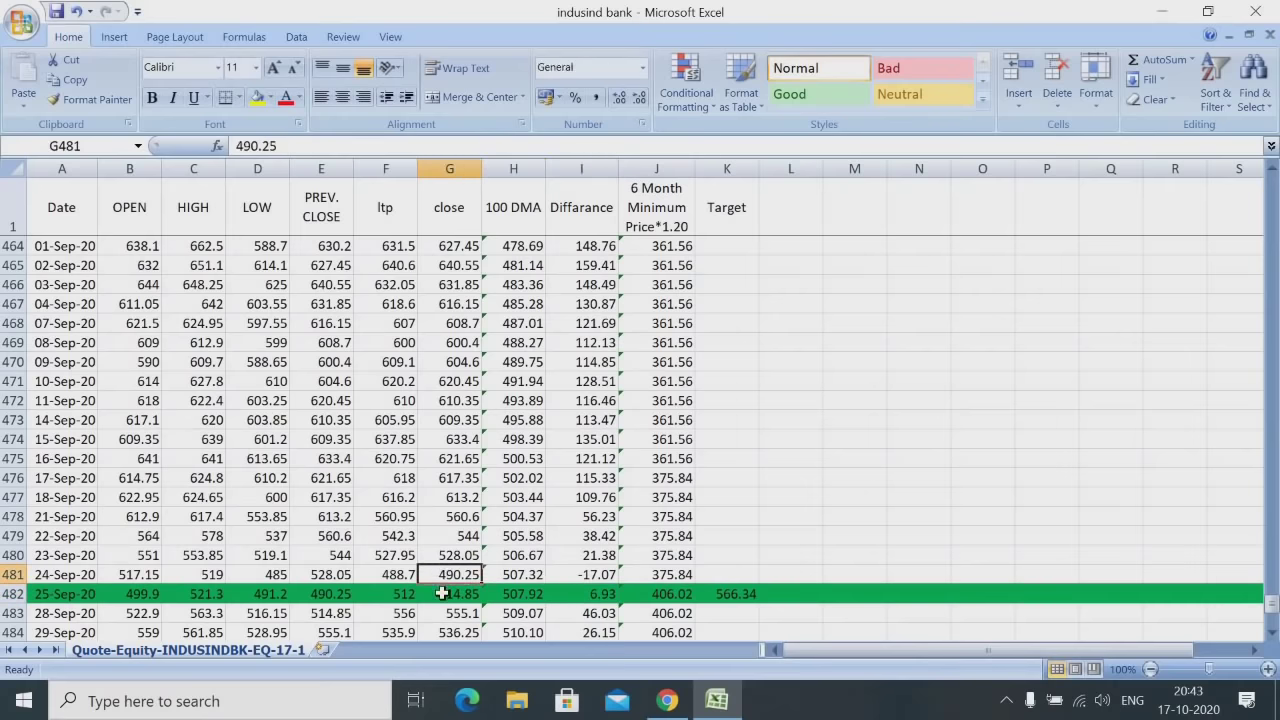
click(442, 593)
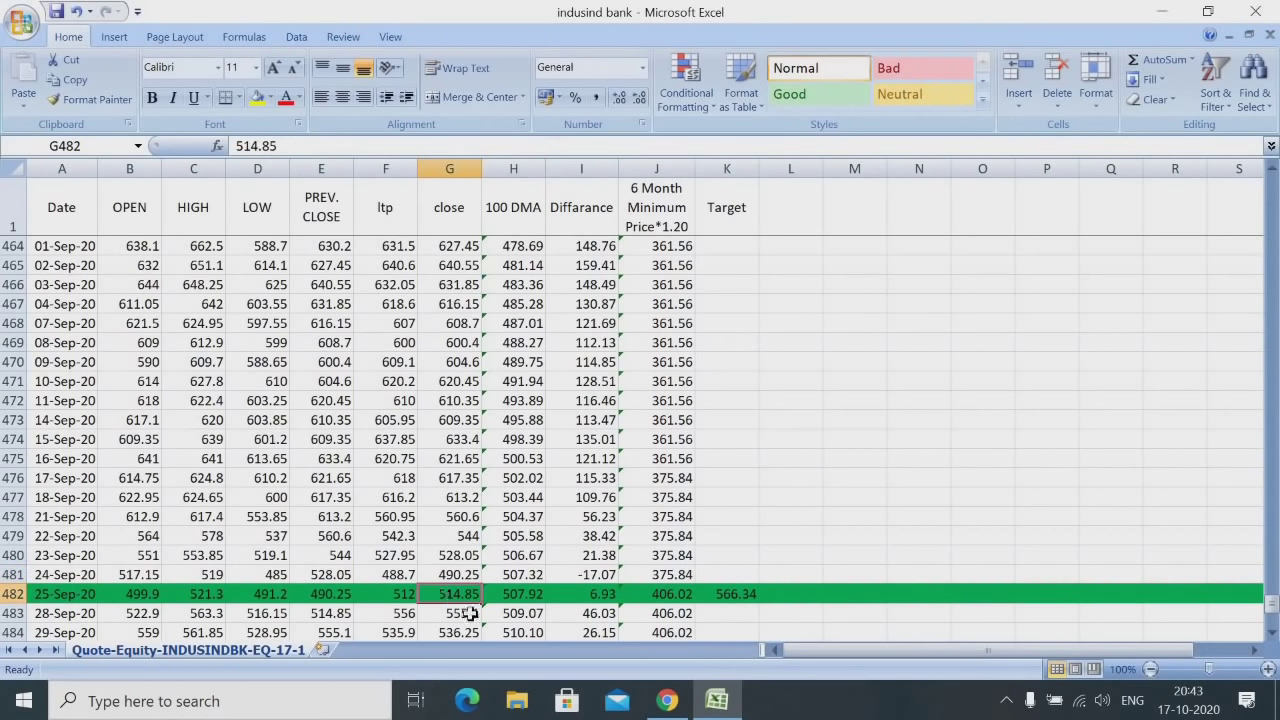
Check the 6 Month Minimum Price*1.20 formula, close and Target formula for 25-Sep-20
click(673, 598)
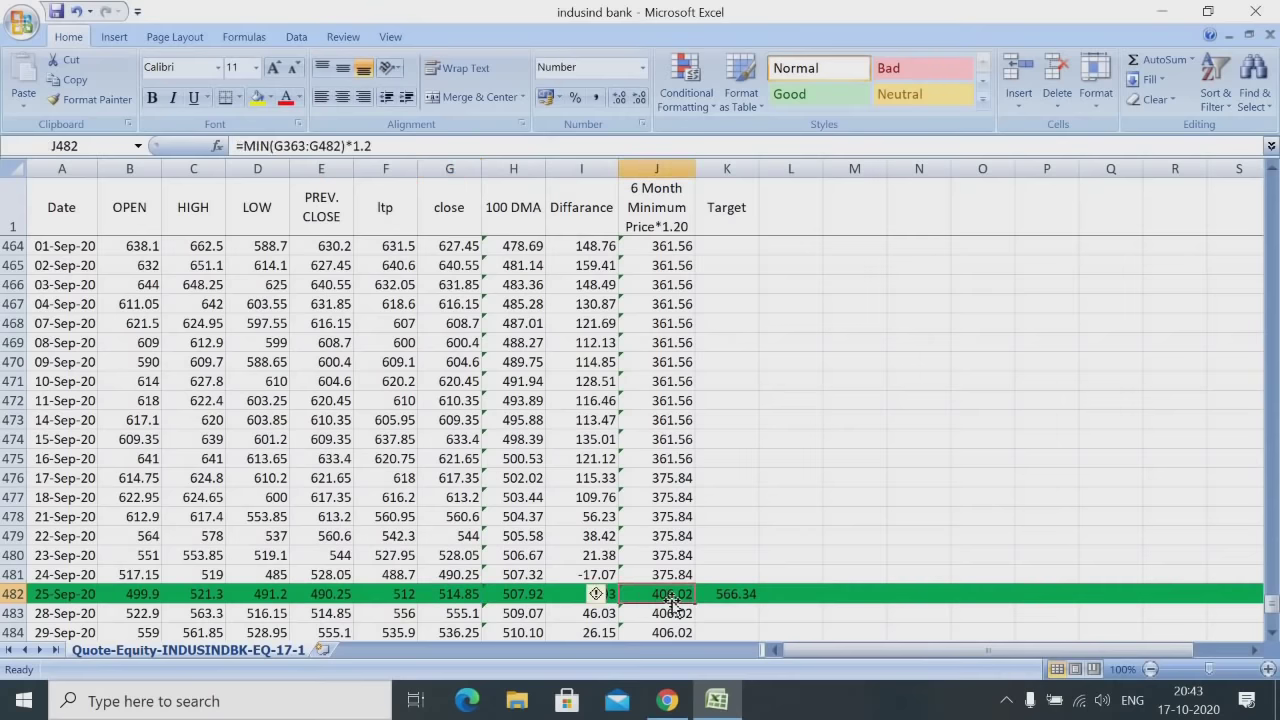
click(458, 594)
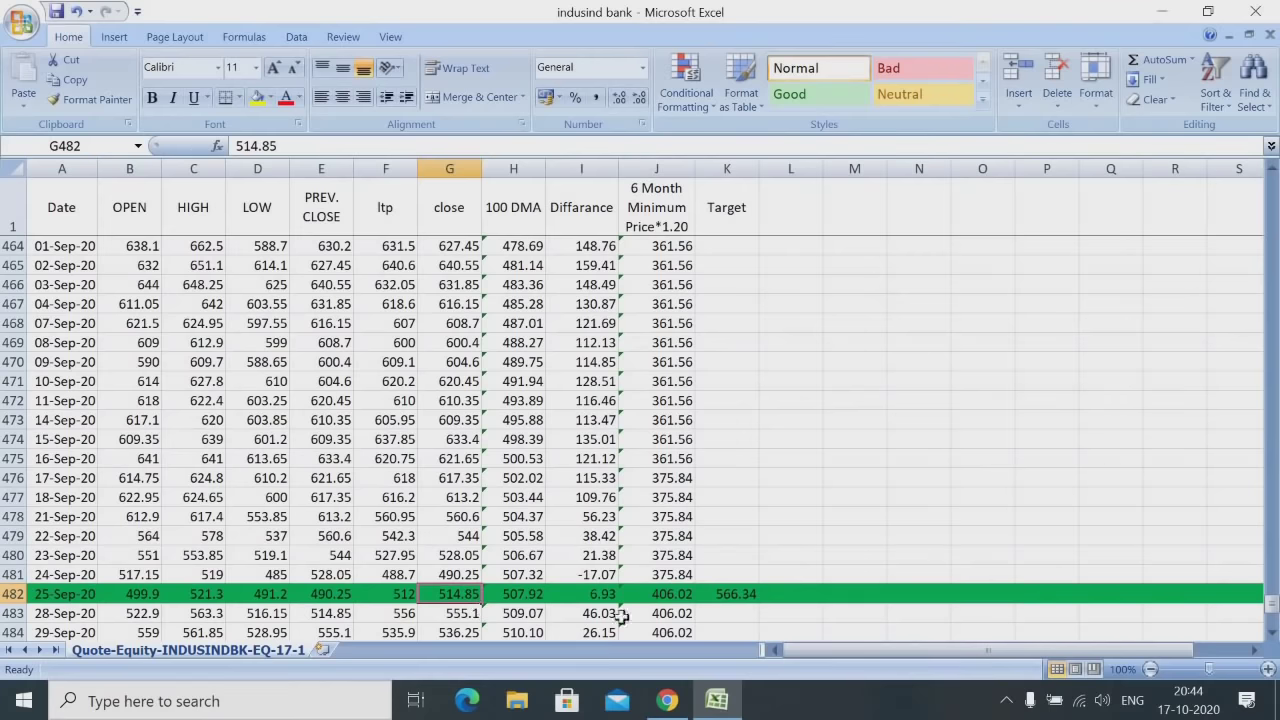
click(726, 598)
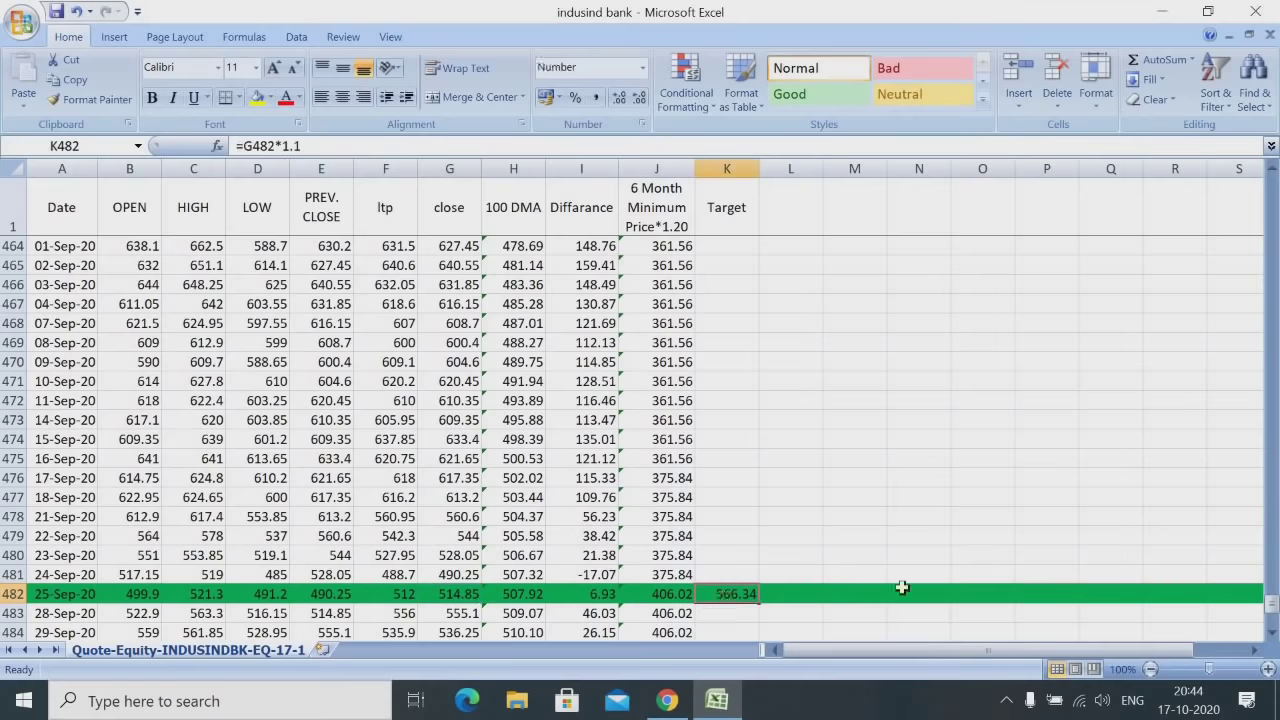
Find the 01-Oct-20 Target Achived row and compare its close with the 25-Sep-20 target
click(1272, 634)
click(1272, 634)
click(1272, 634)
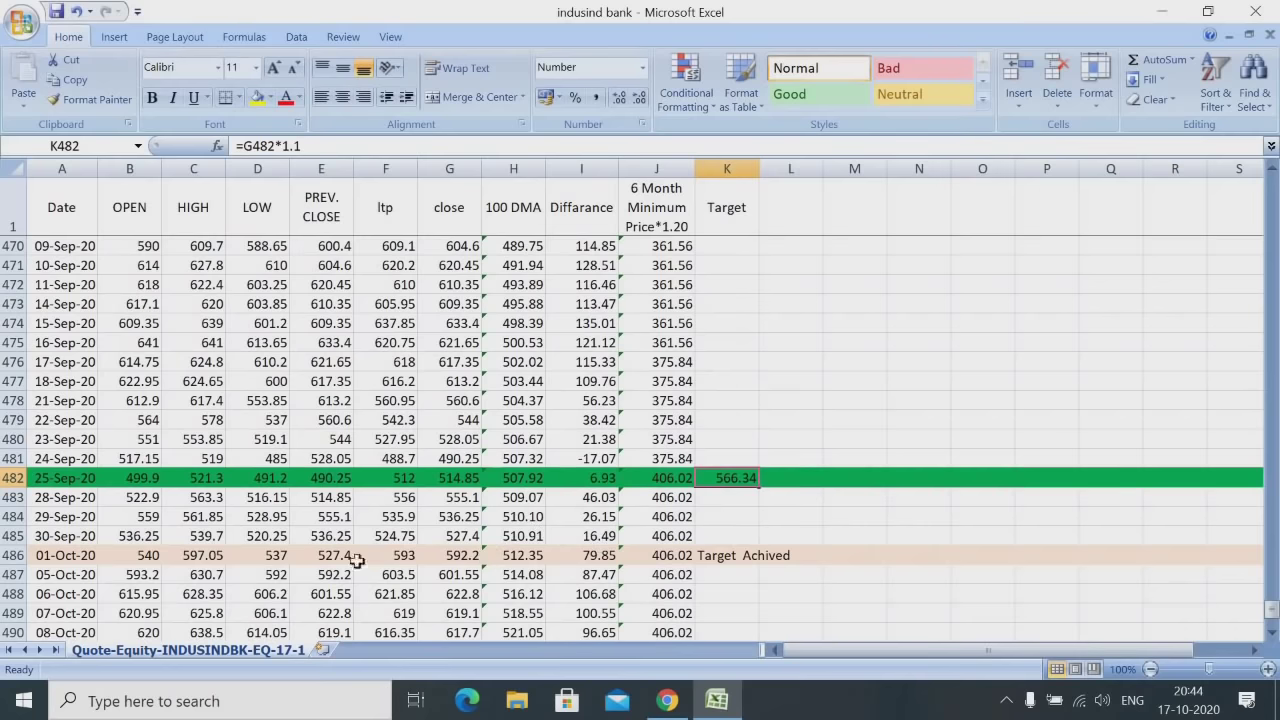
click(446, 562)
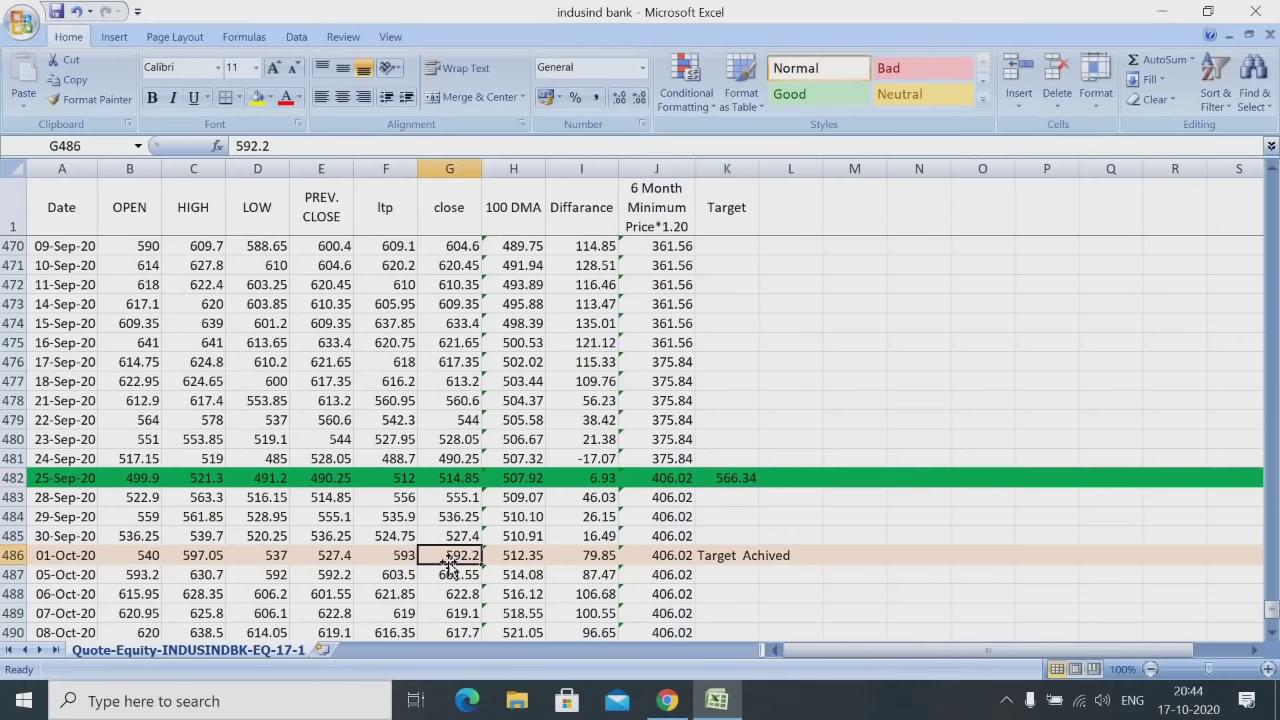
click(705, 480)
click(447, 553)
click(720, 558)
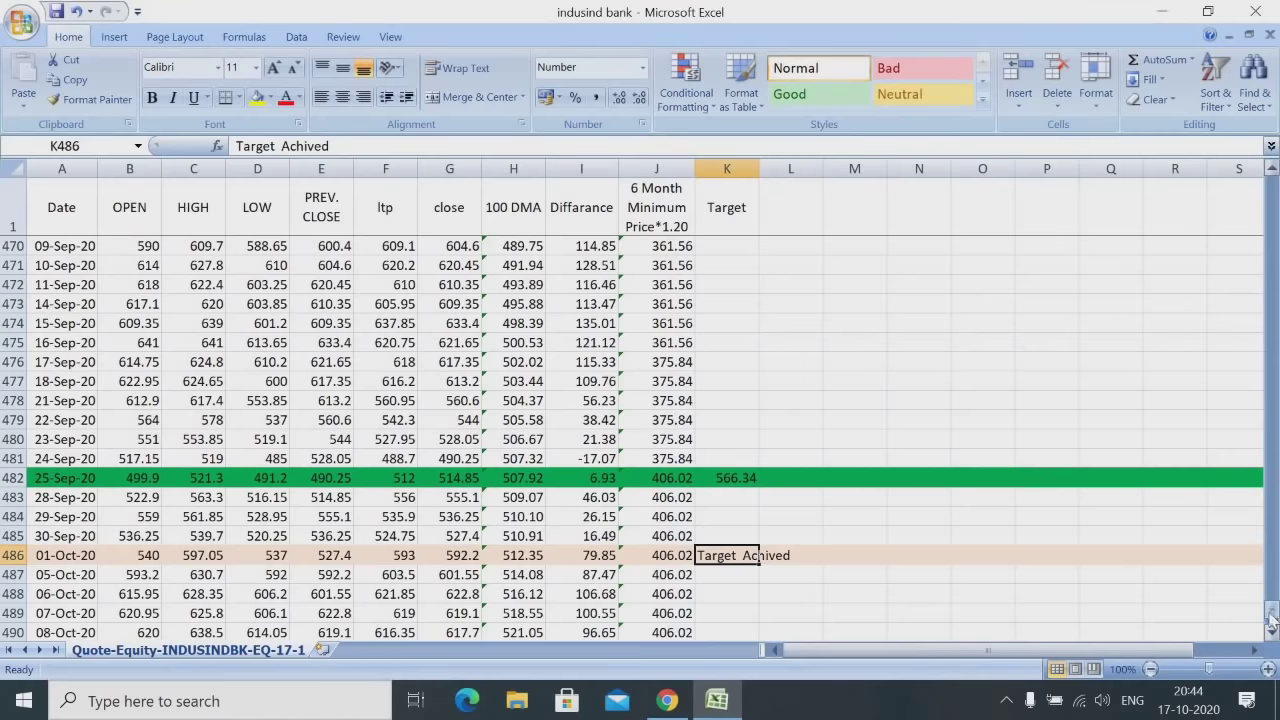
Look through the remaining October 2020 rows, then return to the green 24-Jul-20 row and select it entirely
scroll(1271, 620, down, 2)
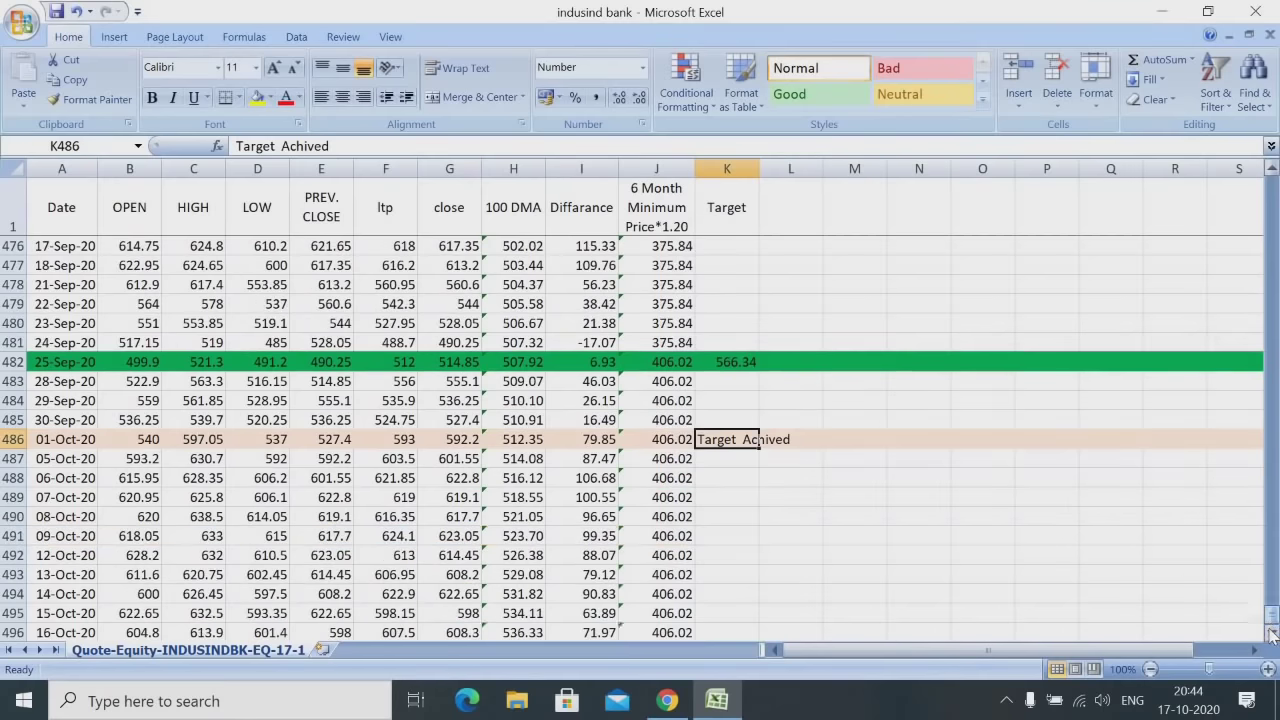
drag(1271, 616, 1272, 577)
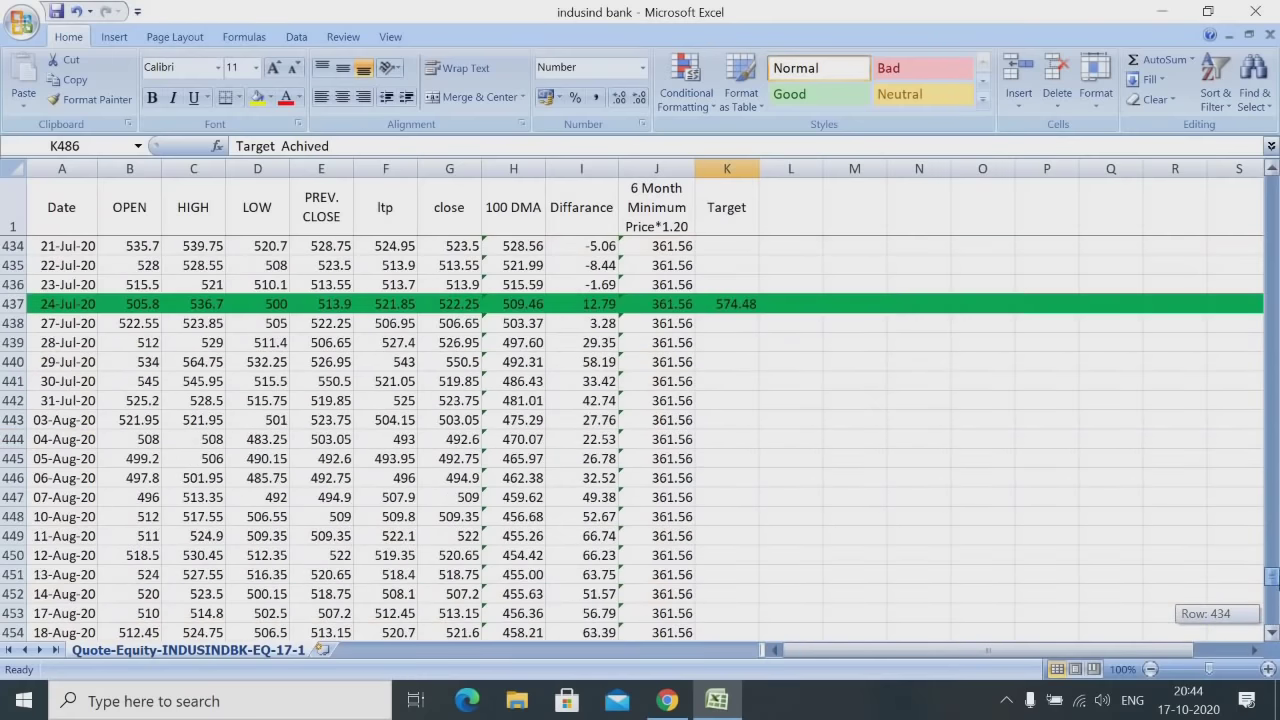
drag(1272, 578, 1272, 578)
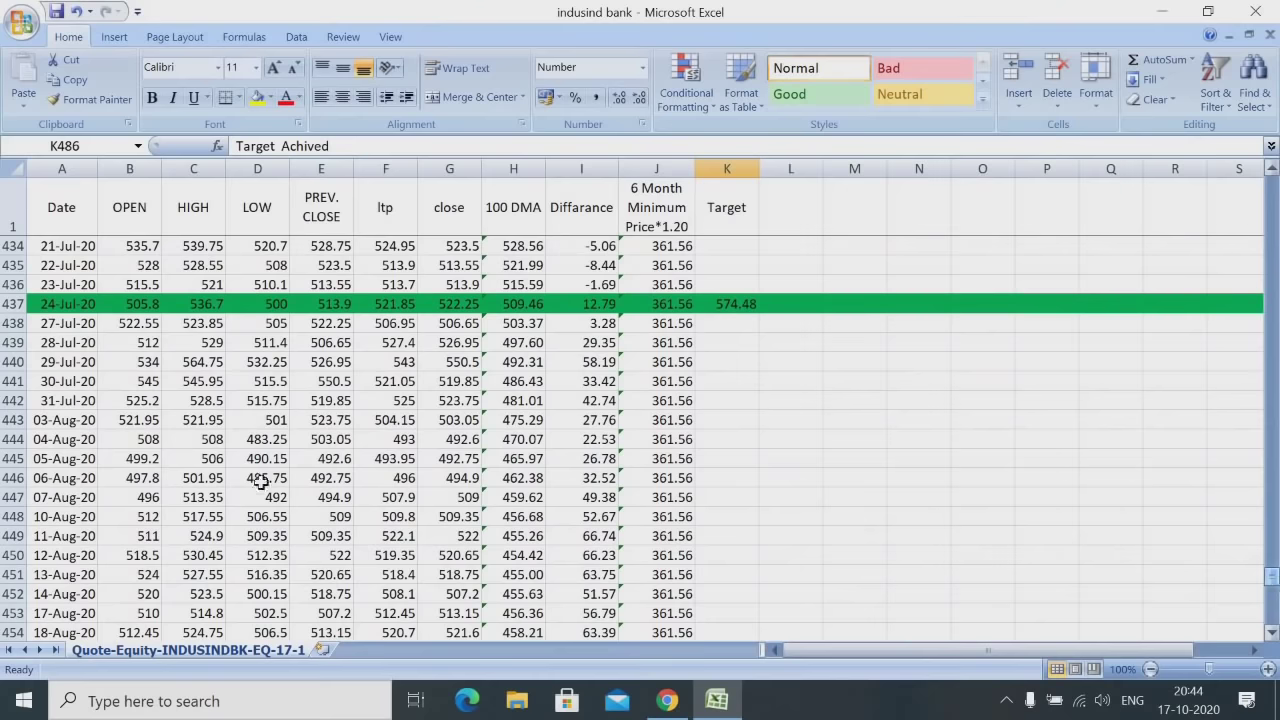
click(10, 304)
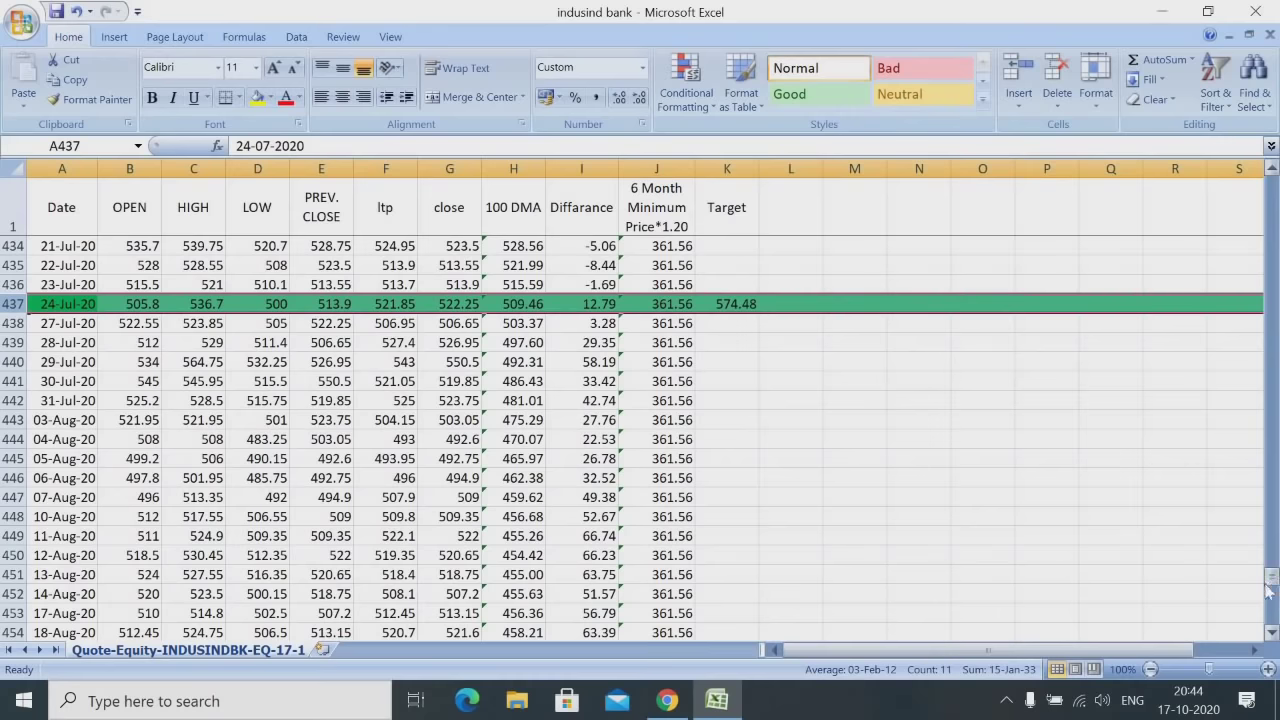
Go back to the March 2019 rows where the 100 DMA begins and check the 27-Mar-19 close
drag(1268, 588, 1260, 276)
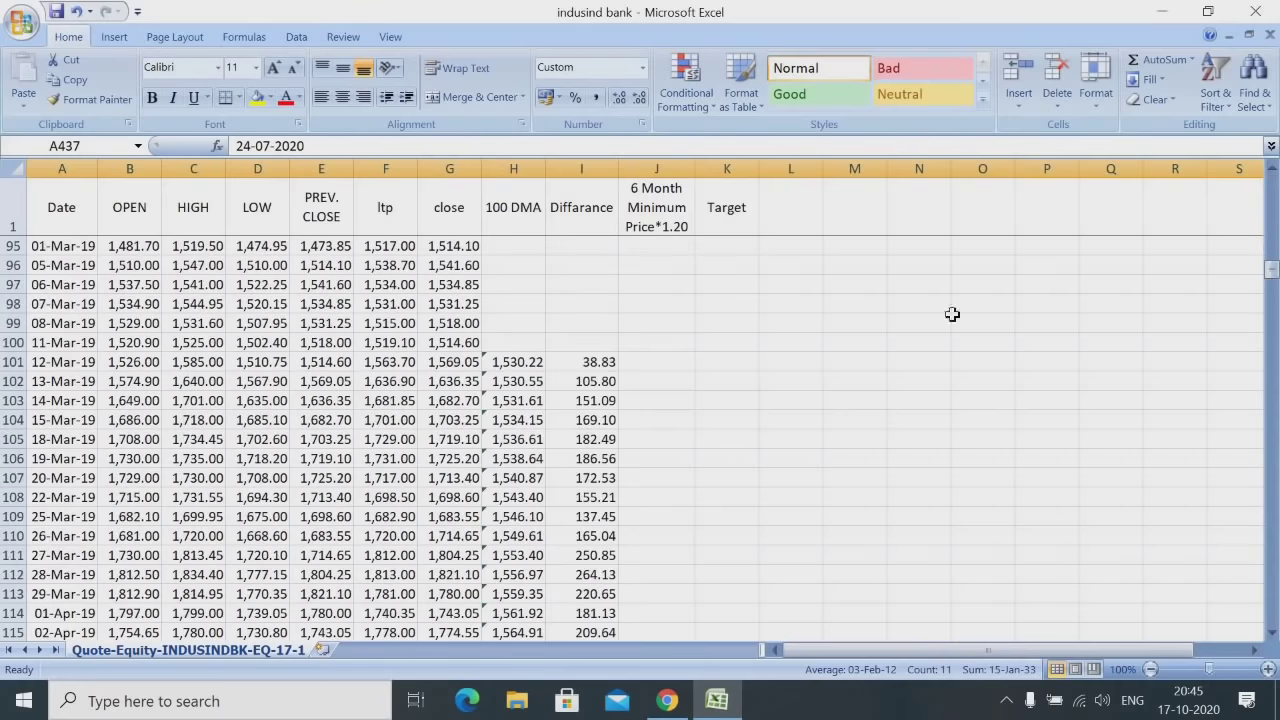
click(428, 552)
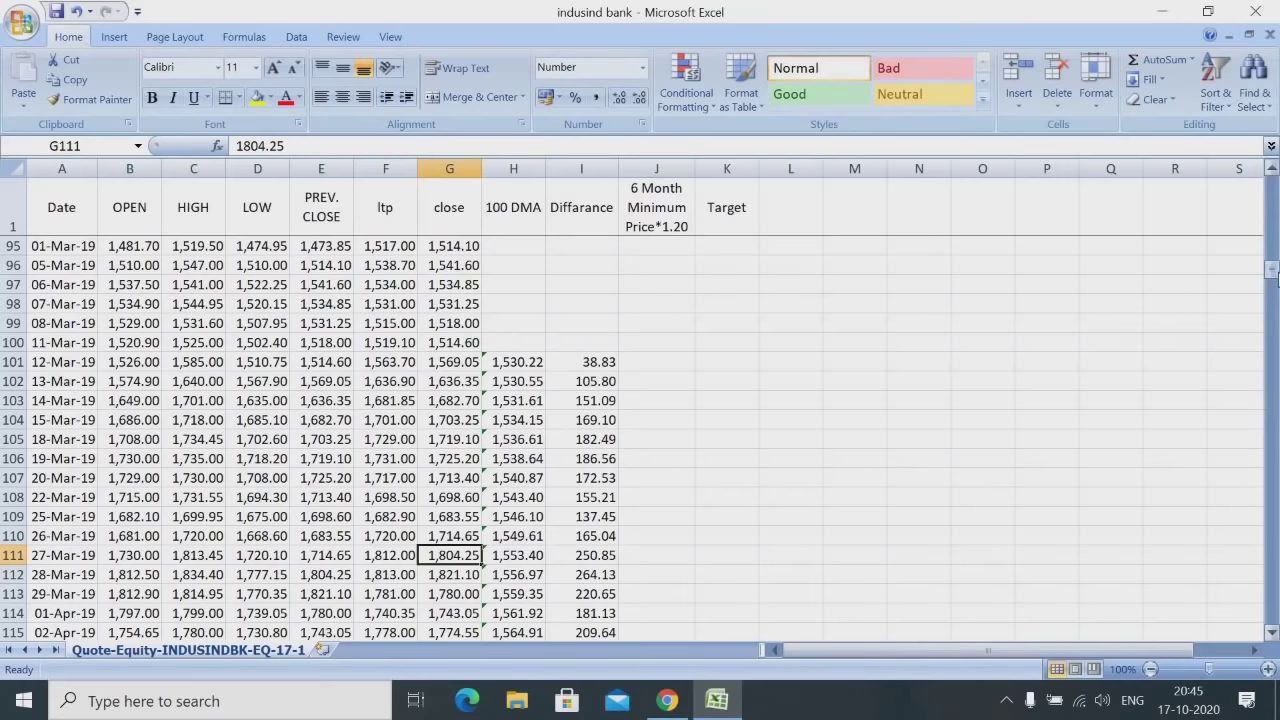
Highlight the entire 11-Mar-19 row just before the 100 DMA begins, then find and select the whole green 24-Jul-20 row
click(8, 342)
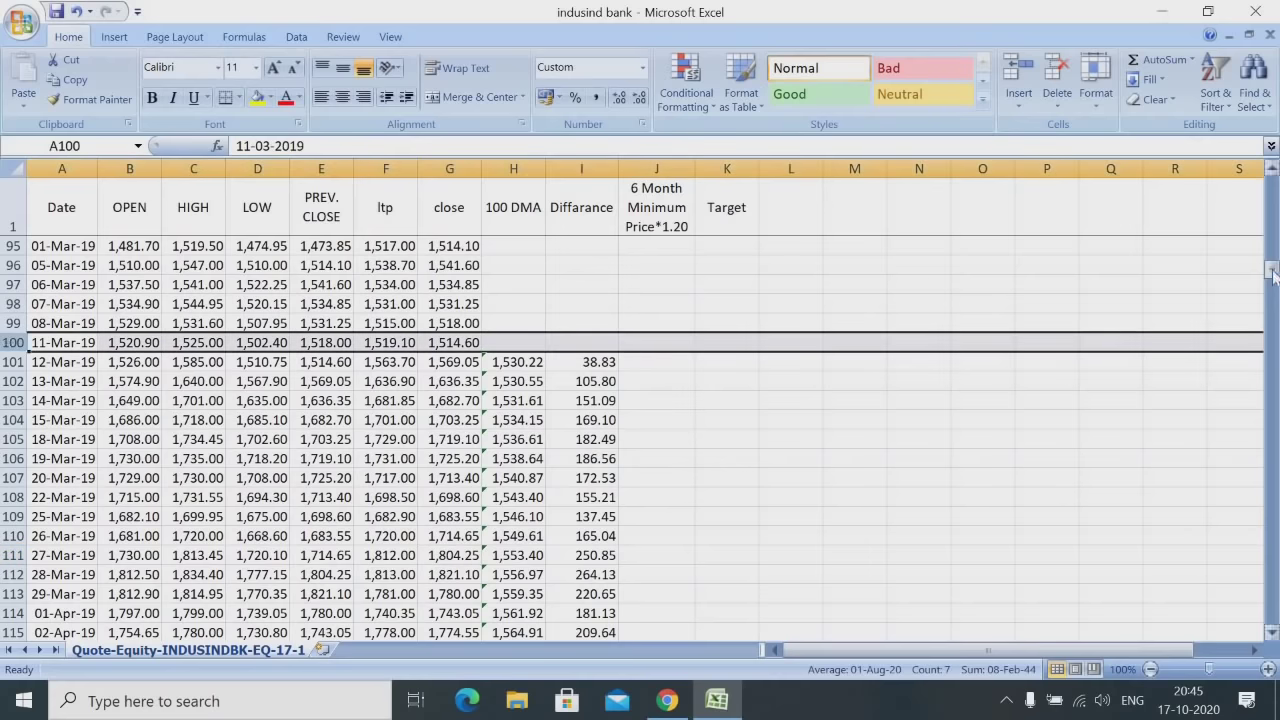
drag(1274, 287, 1249, 576)
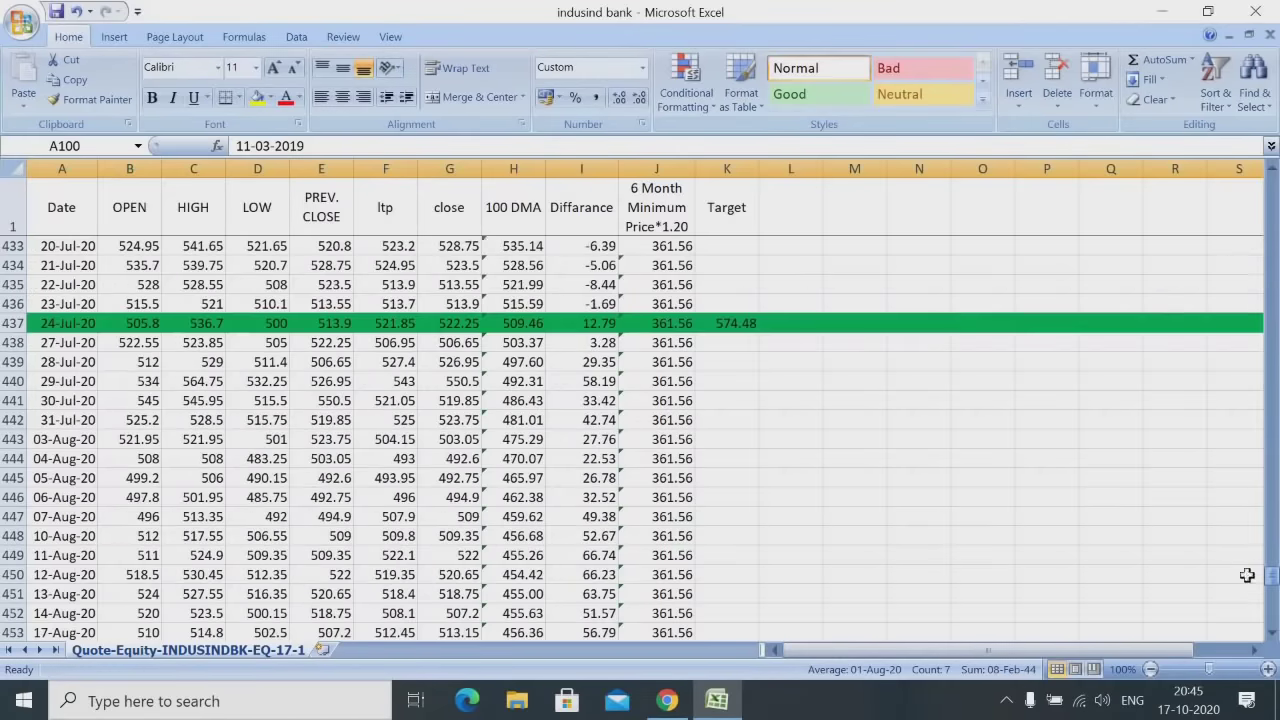
click(10, 323)
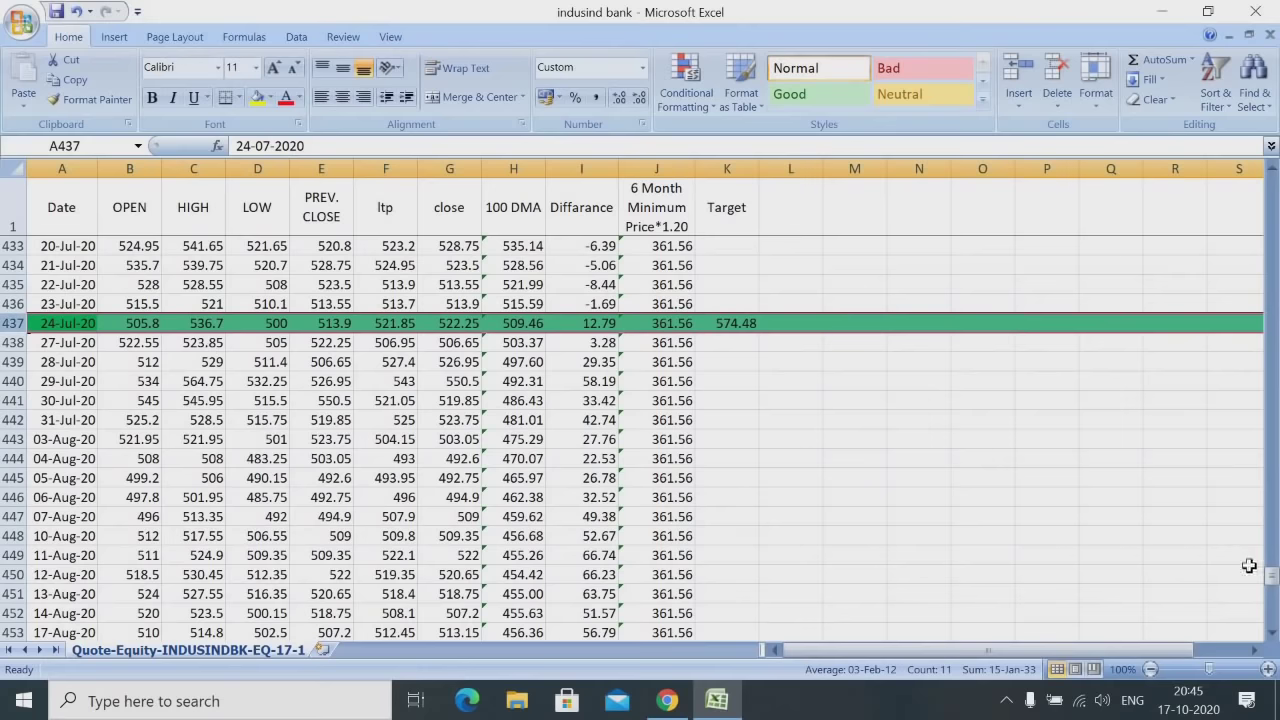
Go to the September and October 2020 rows and check the Target Achived entry for 01-Oct-20
drag(1271, 580, 1270, 626)
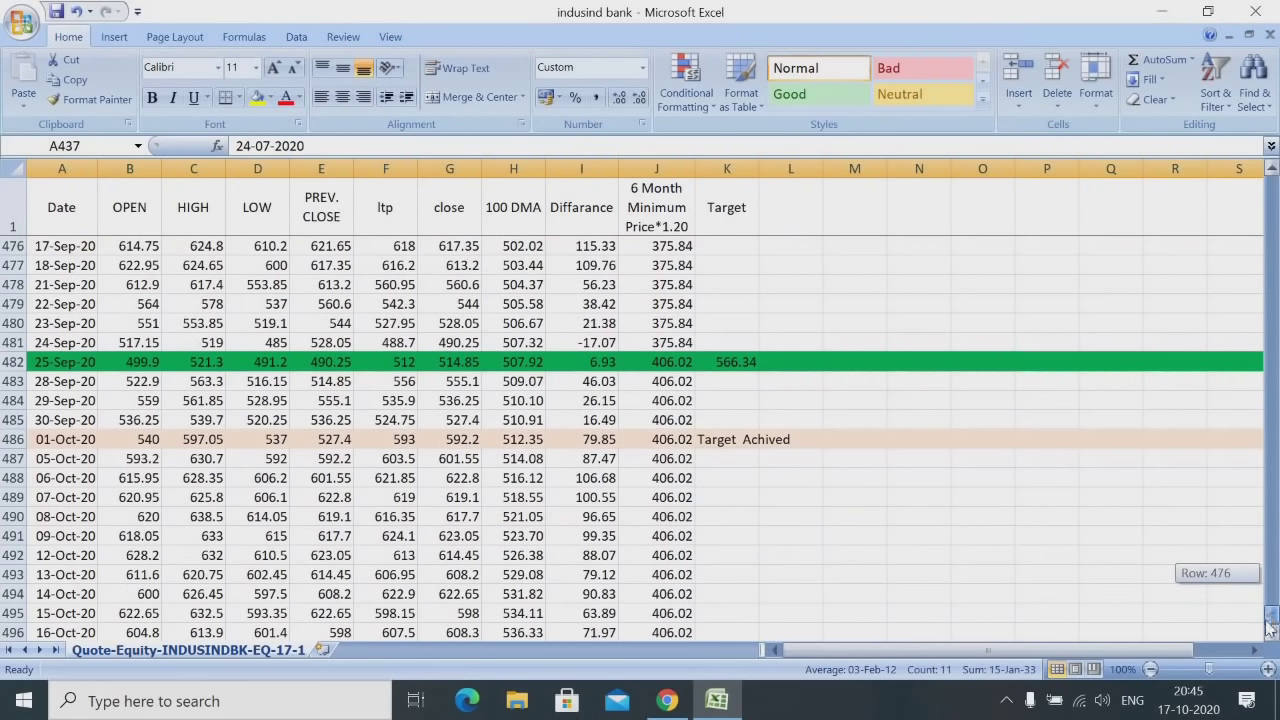
drag(1270, 626, 1270, 626)
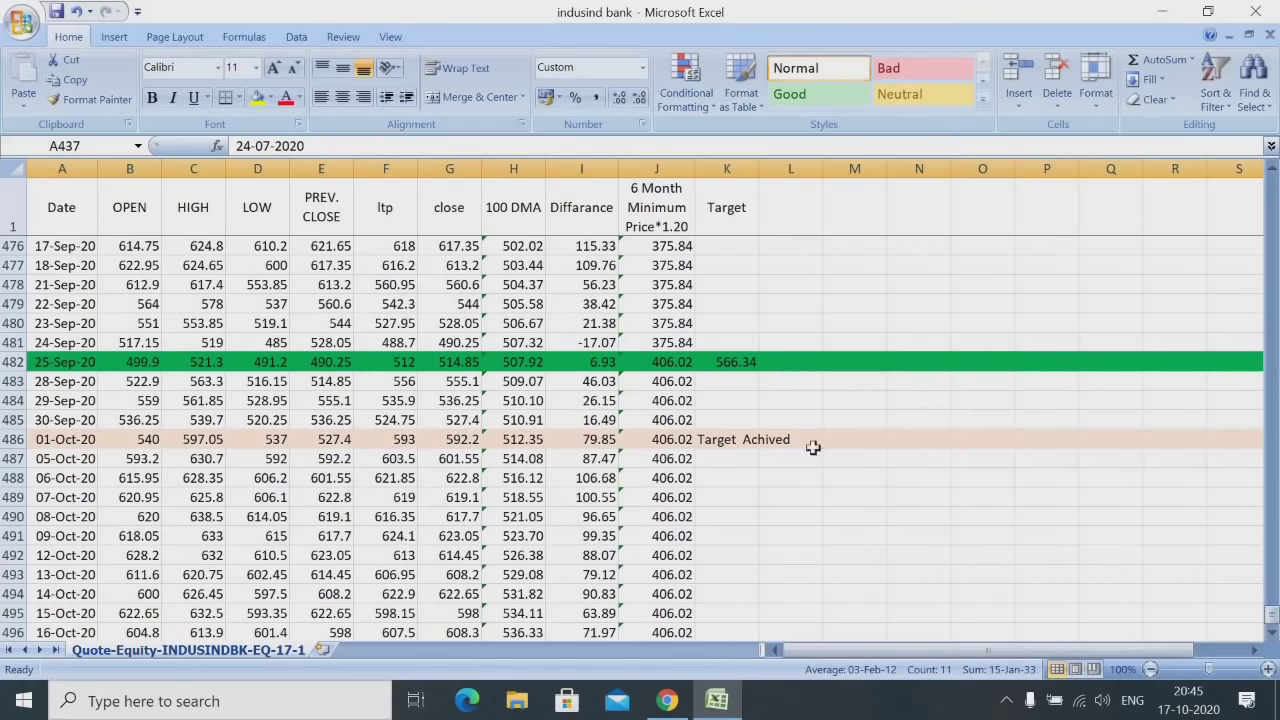
click(733, 422)
click(735, 440)
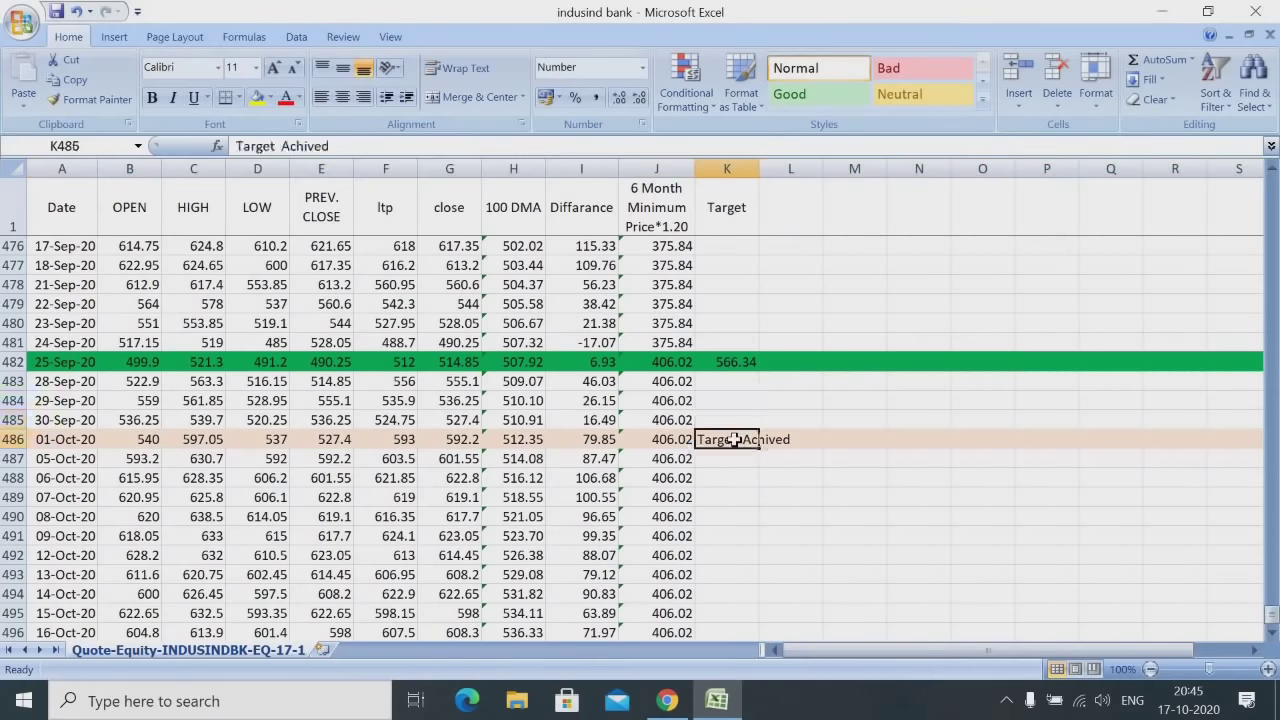